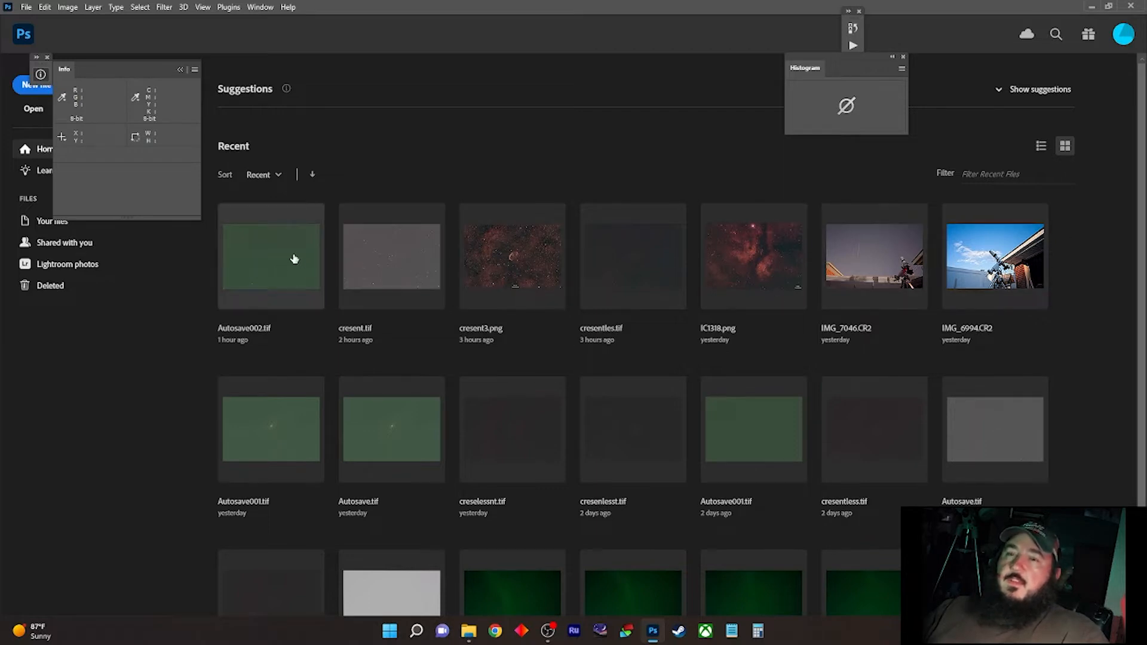
- Open the recent file Autosave002.tif and convert it to 16 Bits/Channel using the Exposure and Gamma toning method at its default values
{"action": "left_click", "coordinate": [284, 256]}
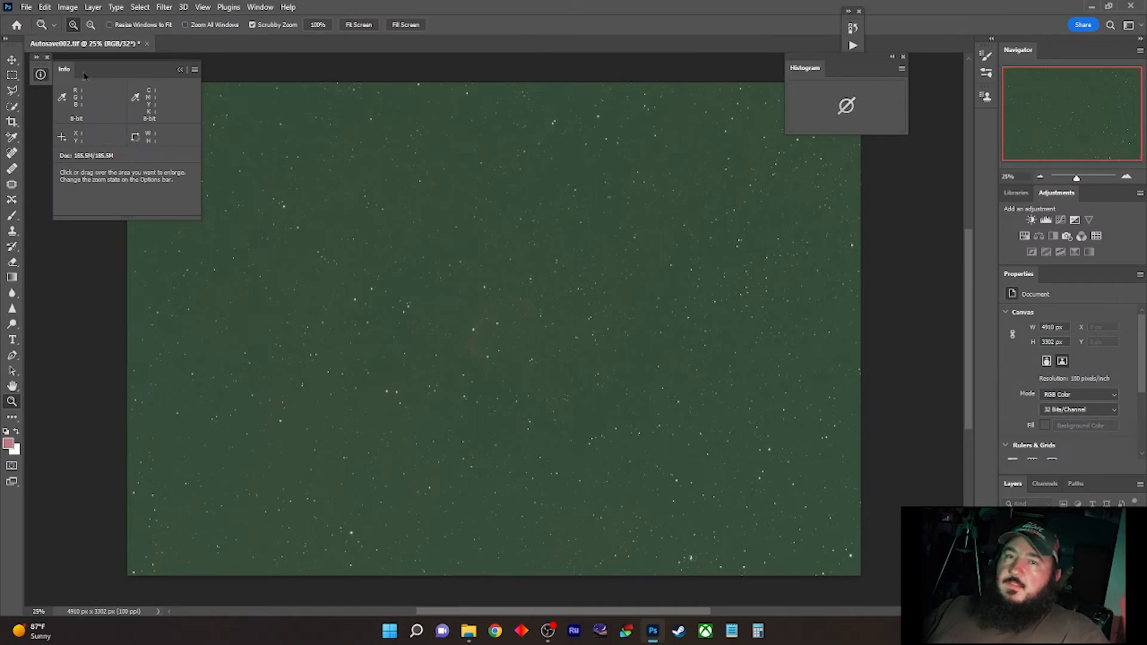
{"action": "left_click", "coordinate": [68, 8]}
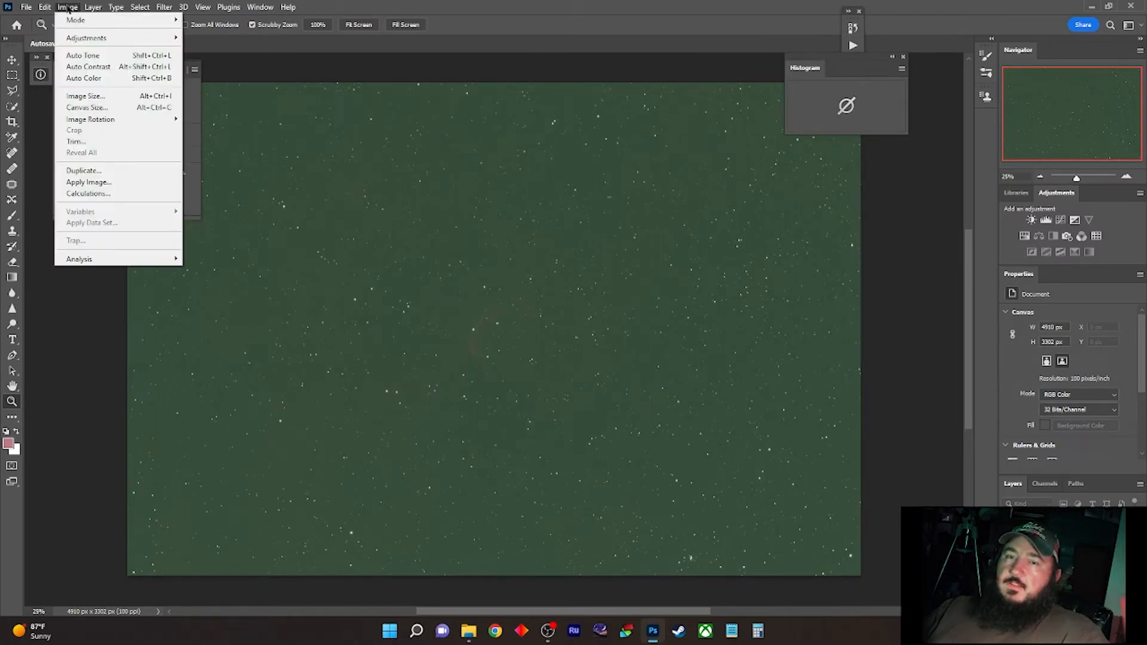
{"action": "mouse_move", "coordinate": [69, 22]}
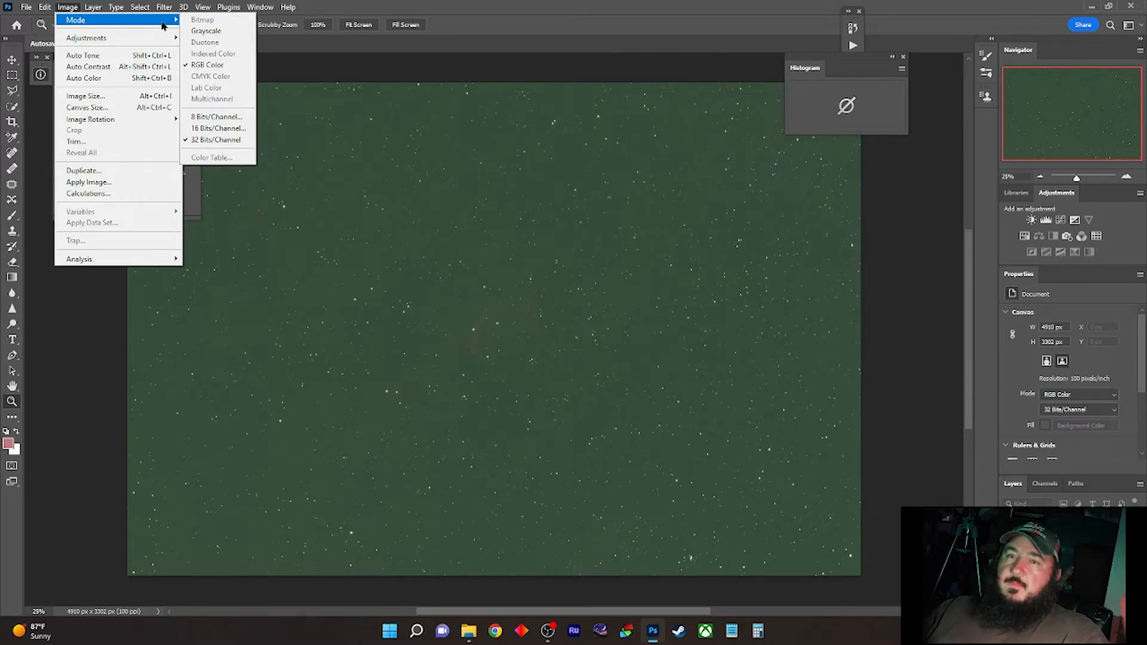
{"action": "left_click", "coordinate": [222, 128]}
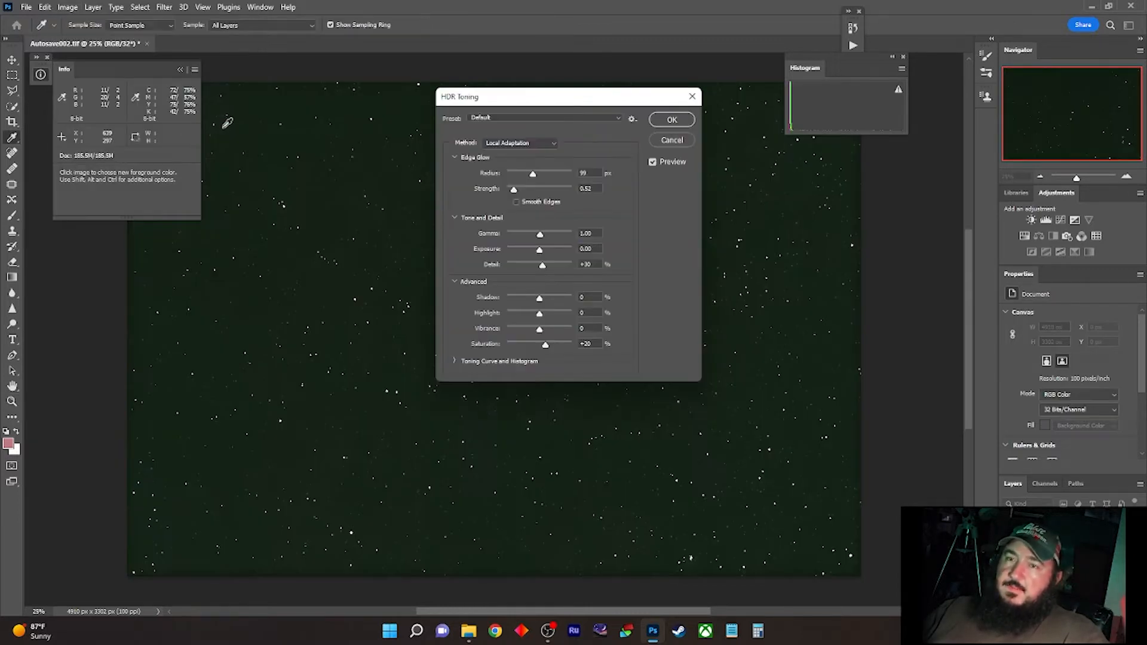
{"action": "left_click", "coordinate": [550, 147]}
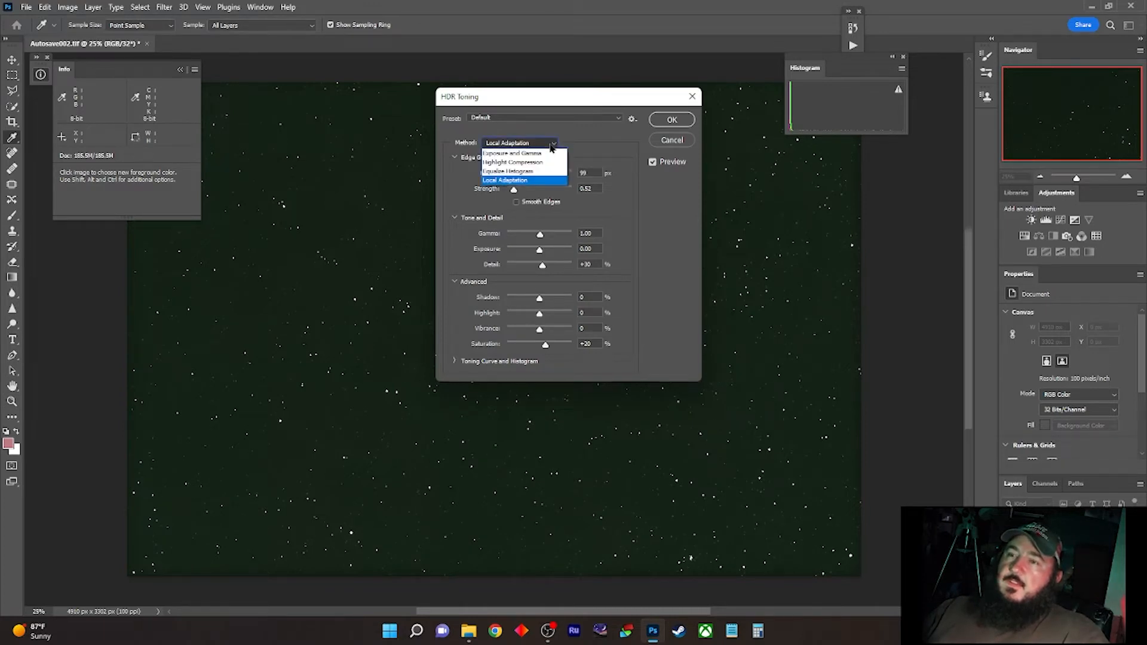
{"action": "left_click", "coordinate": [538, 153]}
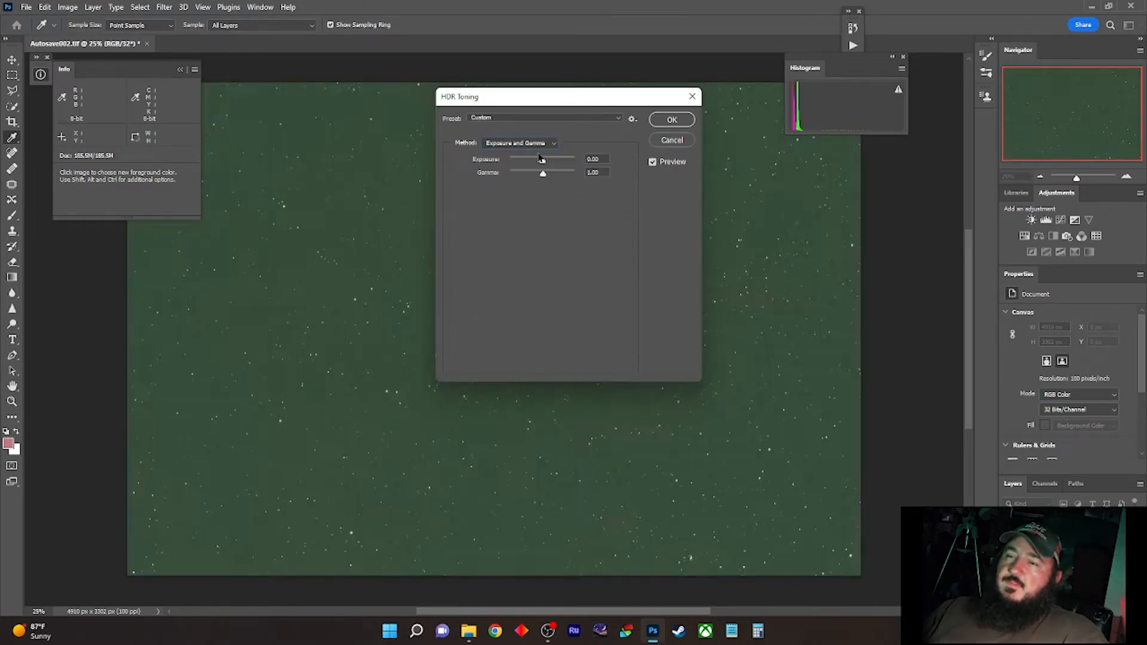
{"action": "left_click", "coordinate": [671, 121]}
{"action": "key", "text": "z"}
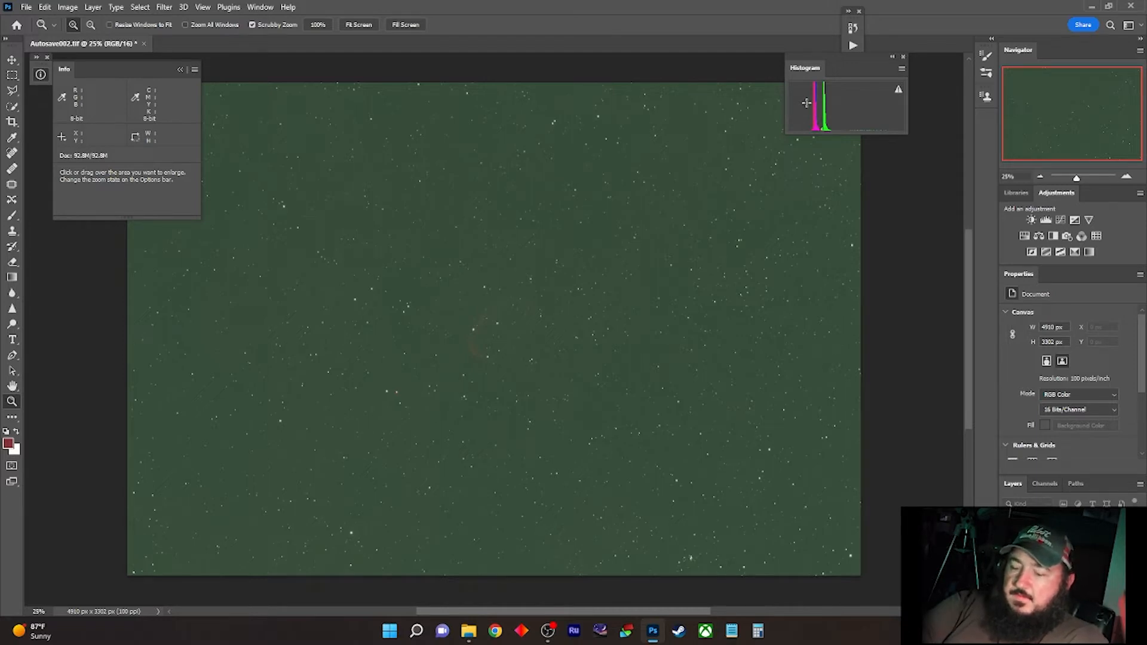
- Duplicate the image layer and, in Levels, raise the green channel's shadow input level to 28
{"action": "key", "text": "ctrl+j"}
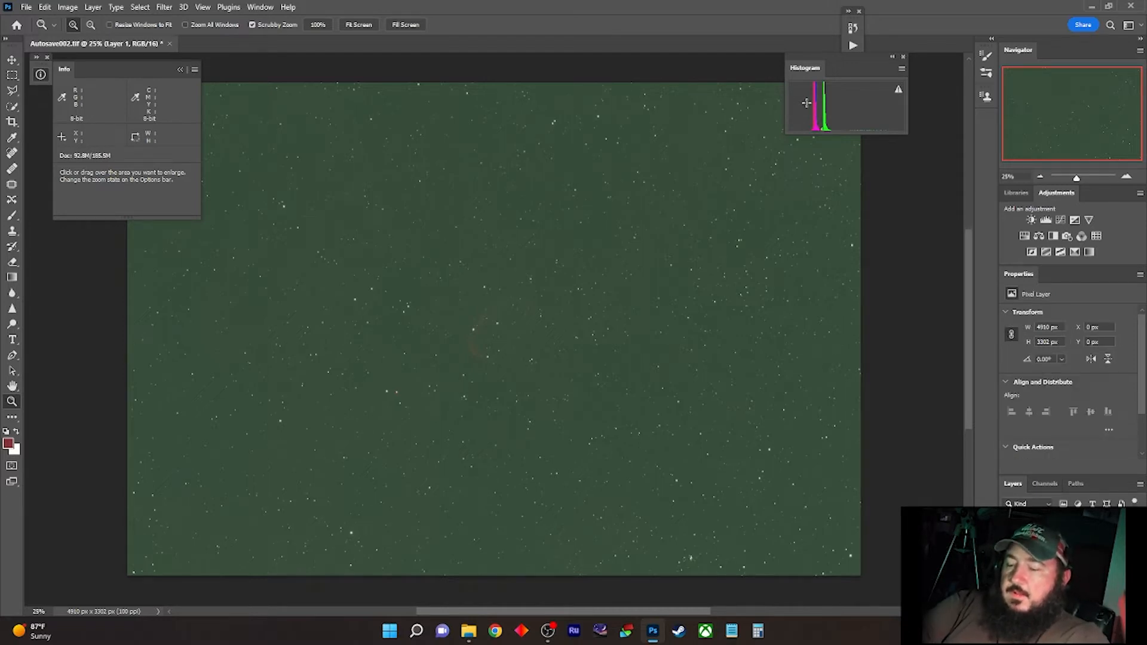
{"action": "key", "text": "ctrl+l"}
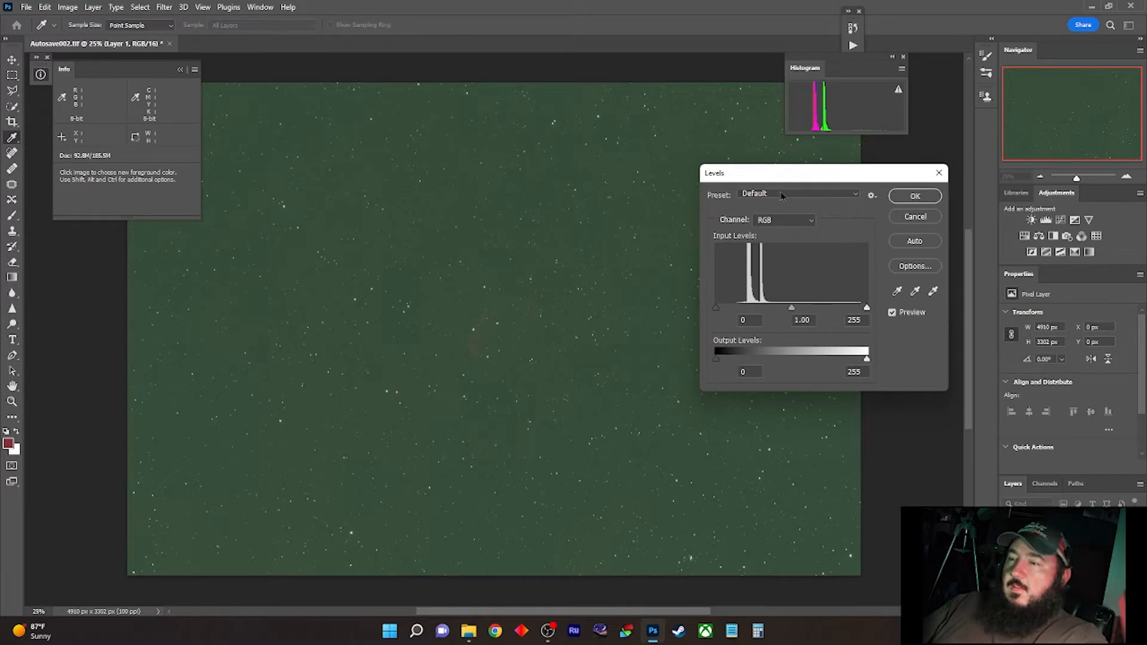
{"action": "left_click", "coordinate": [800, 224]}
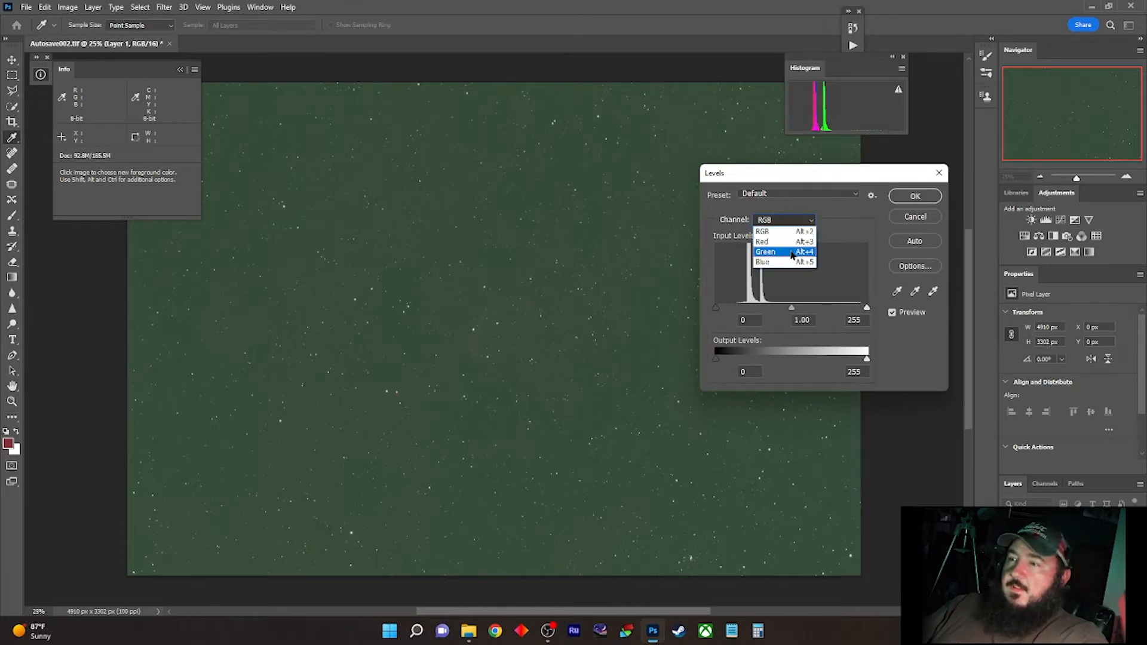
{"action": "left_click", "coordinate": [787, 243]}
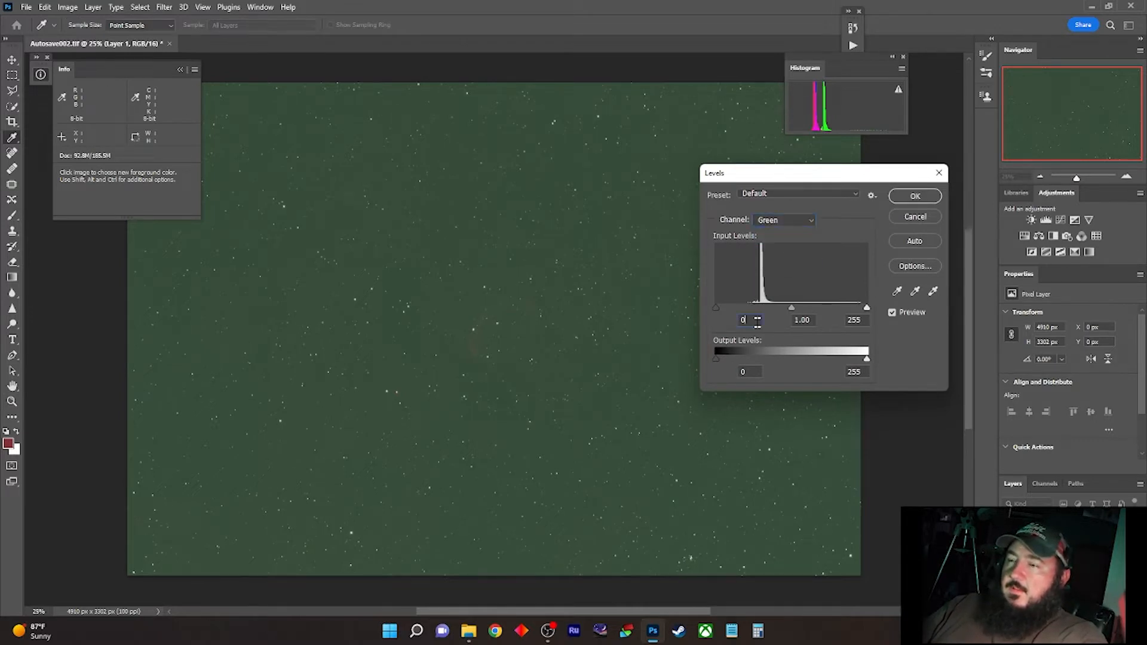
{"action": "scroll", "coordinate": [758, 322], "scroll_direction": "up", "scroll_amount": 7}
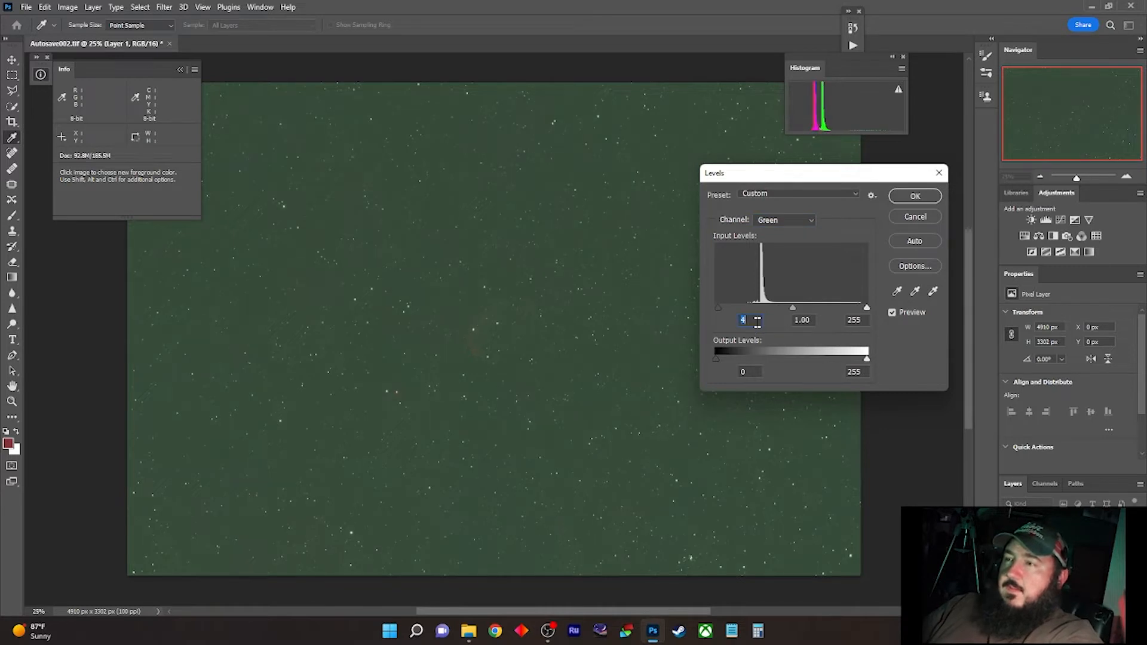
{"action": "scroll", "coordinate": [757, 323], "scroll_direction": "up", "scroll_amount": 10}
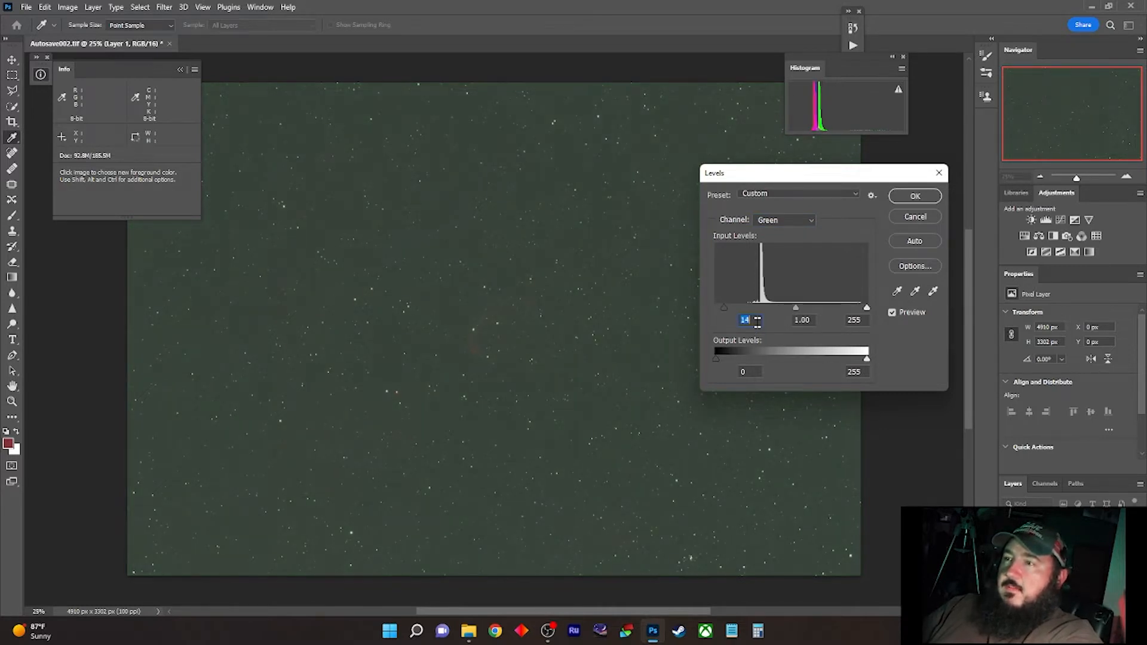
{"action": "scroll", "coordinate": [758, 322], "scroll_direction": "up", "scroll_amount": 7}
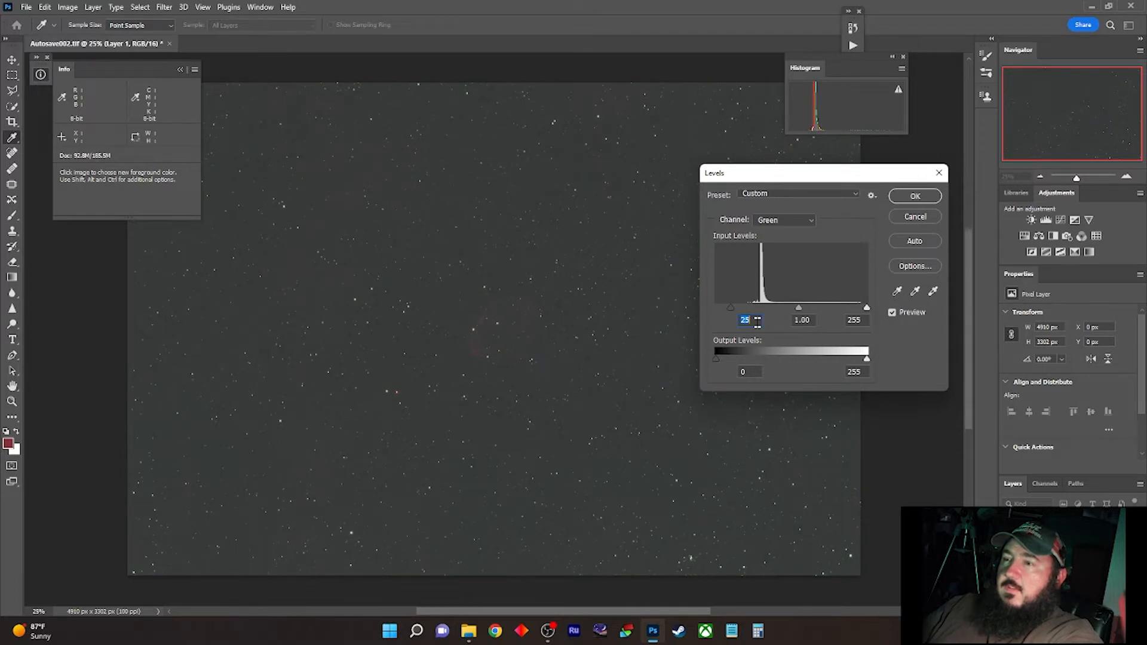
{"action": "scroll", "coordinate": [758, 322], "scroll_direction": "up", "scroll_amount": 1}
{"action": "scroll", "coordinate": [758, 322], "scroll_direction": "up", "scroll_amount": 1}
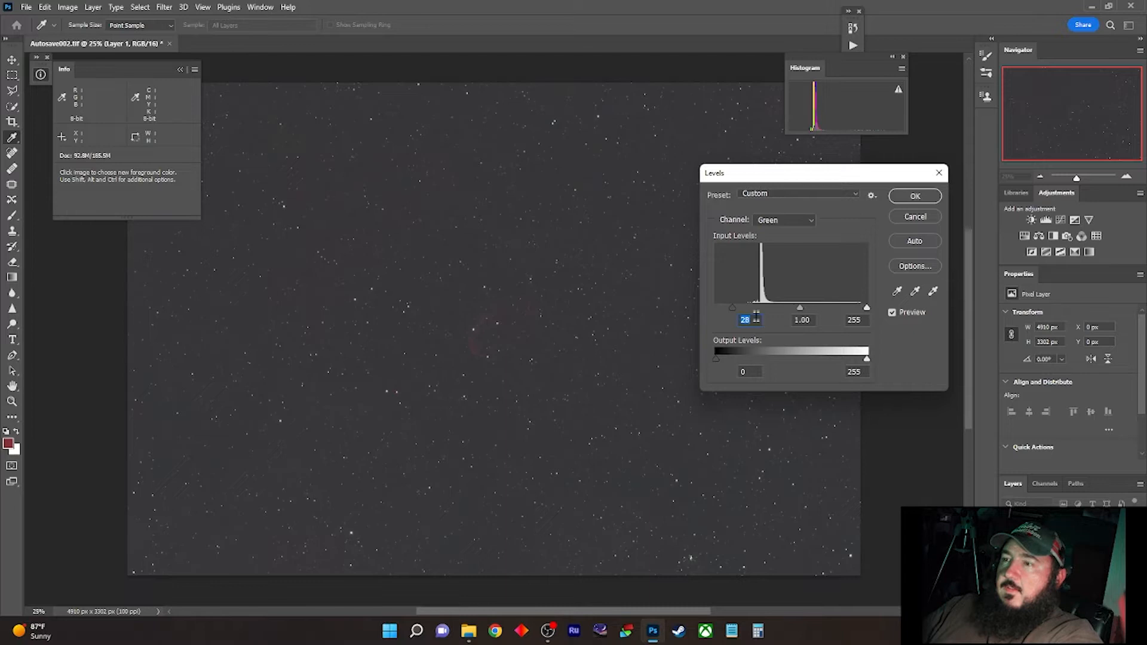
- Raise the blue channel's shadow input level to 4, return to the RGB channel and apply the Levels adjustment
{"action": "left_click", "coordinate": [798, 223]}
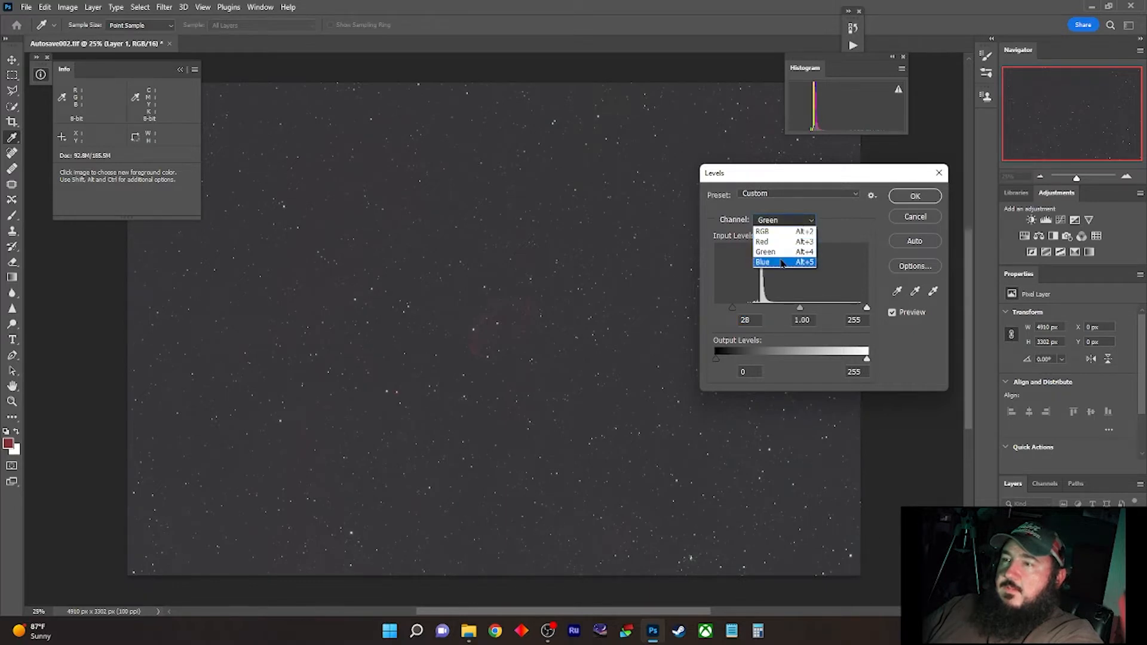
{"action": "left_click", "coordinate": [780, 263]}
{"action": "left_click", "coordinate": [748, 320]}
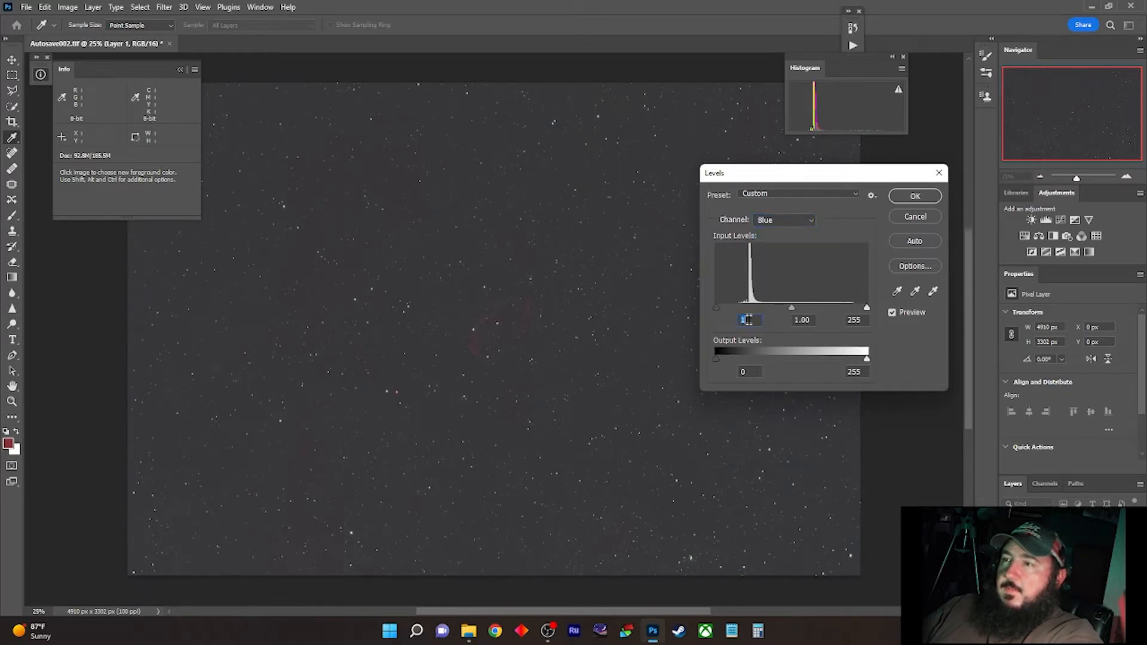
{"action": "scroll", "coordinate": [748, 320], "scroll_direction": "up", "scroll_amount": 1}
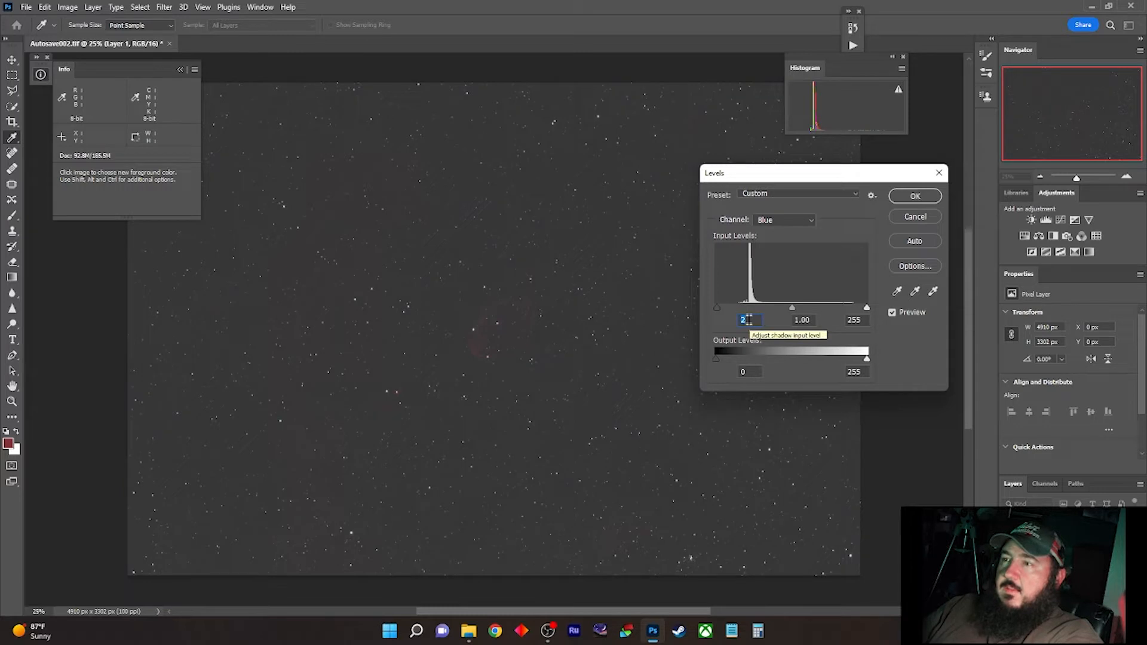
{"action": "scroll", "coordinate": [747, 320], "scroll_direction": "up", "scroll_amount": 1}
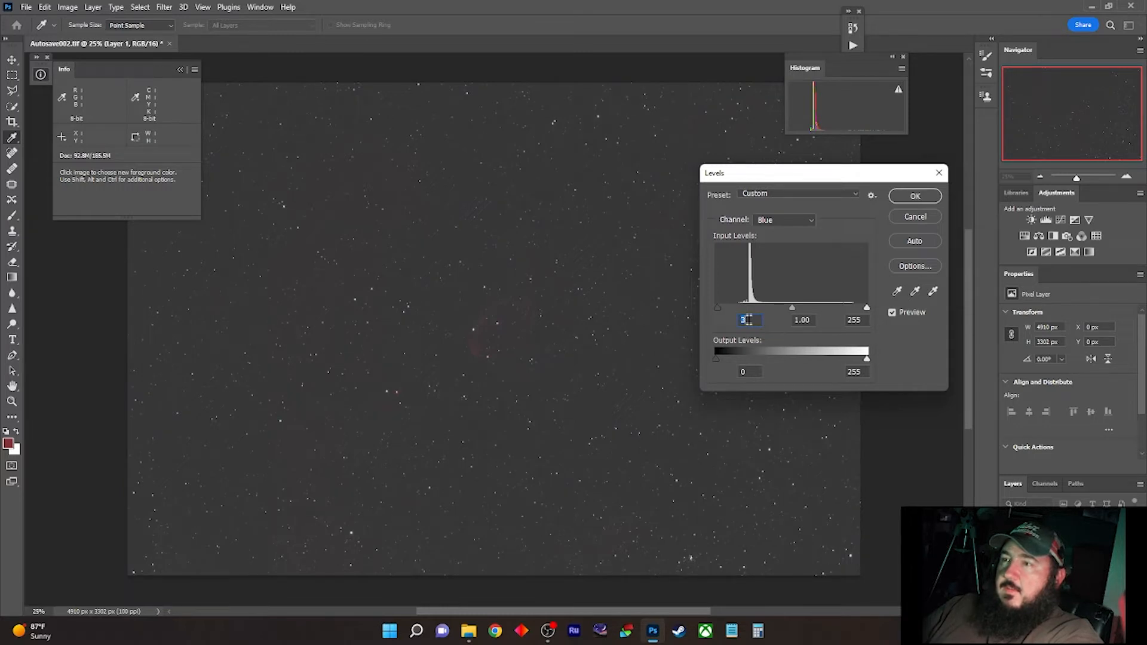
{"action": "scroll", "coordinate": [748, 320], "scroll_direction": "up", "scroll_amount": 1}
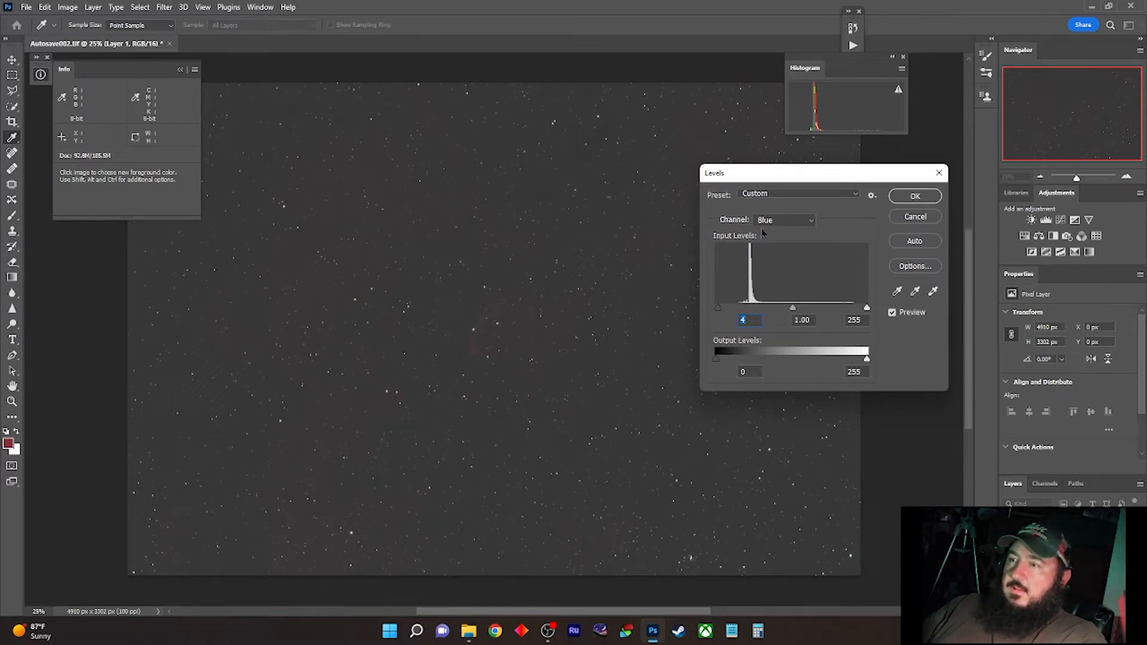
{"action": "left_click", "coordinate": [804, 222]}
{"action": "left_click", "coordinate": [772, 221]}
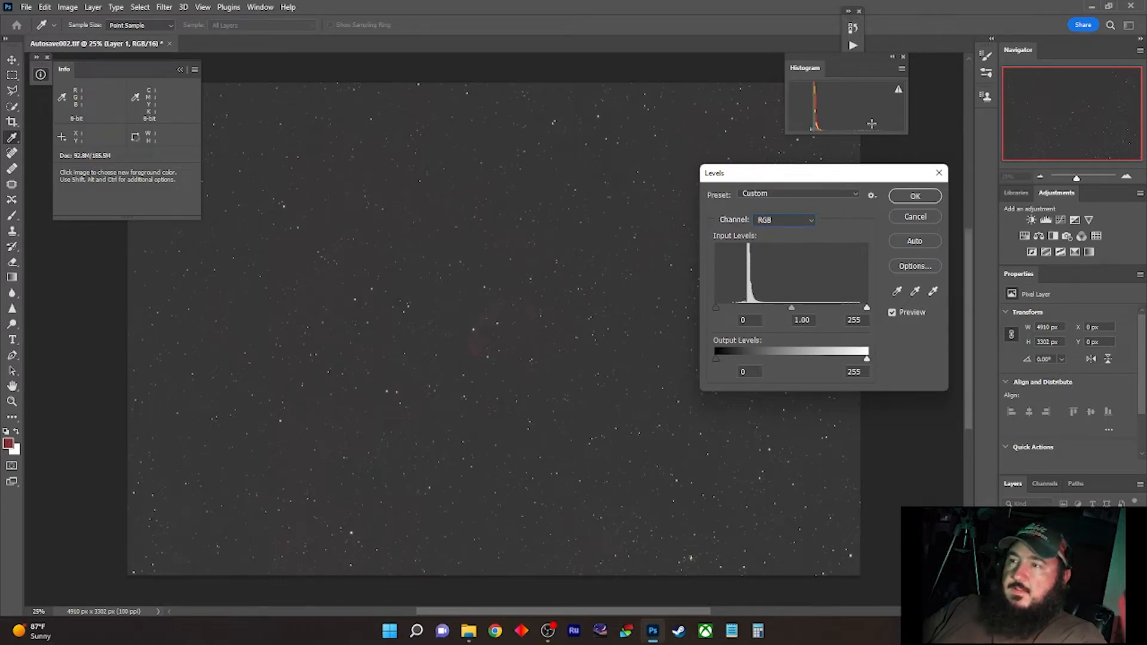
{"action": "left_click", "coordinate": [916, 197]}
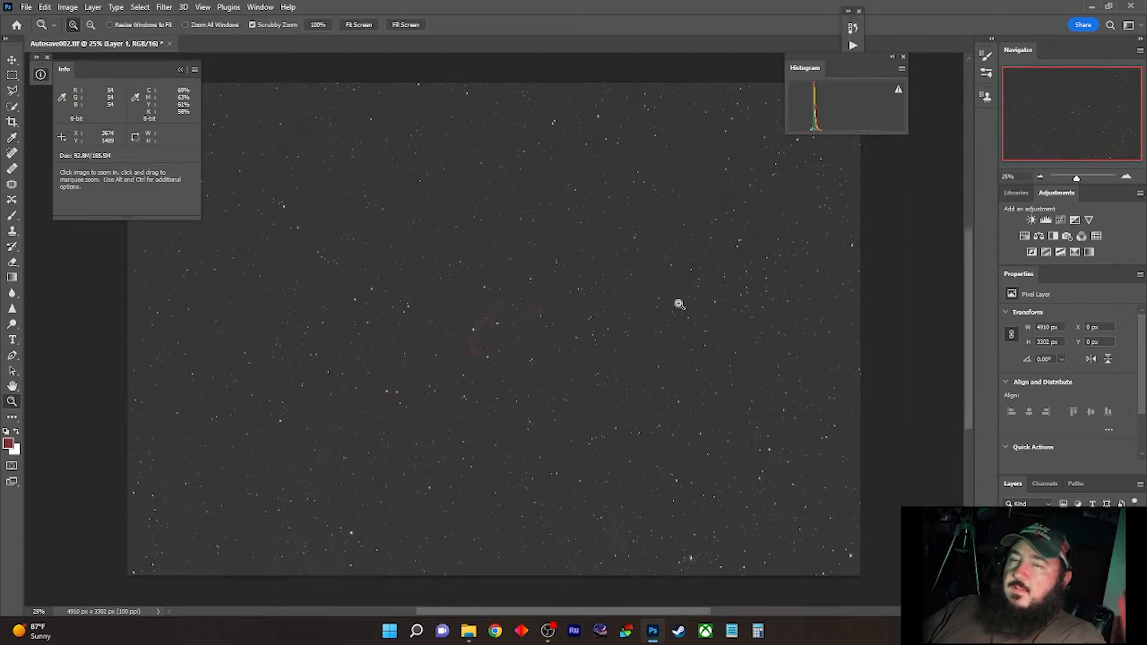
- Place a Color Sampler point on the bright star just inside the red crescent nebula
{"action": "key", "text": "z"}
{"action": "left_click_drag", "start_coordinate": [11, 137], "coordinate": [43, 153]}
{"action": "left_click", "coordinate": [43, 153]}
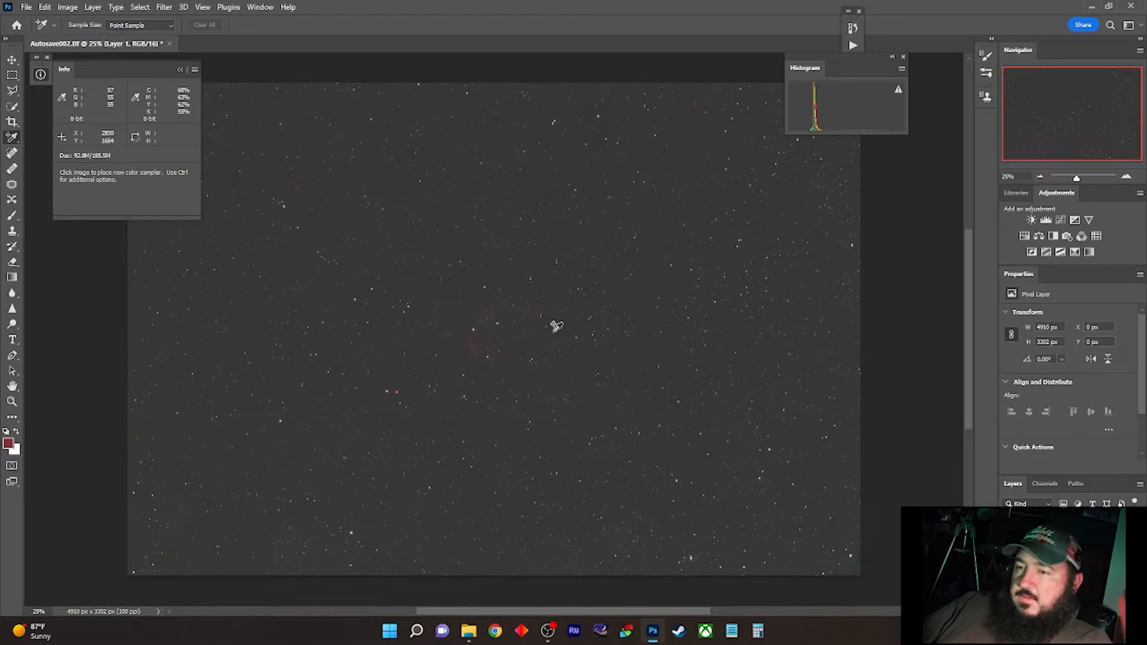
{"action": "scroll", "coordinate": [556, 327], "scroll_direction": "up", "scroll_amount": 5}
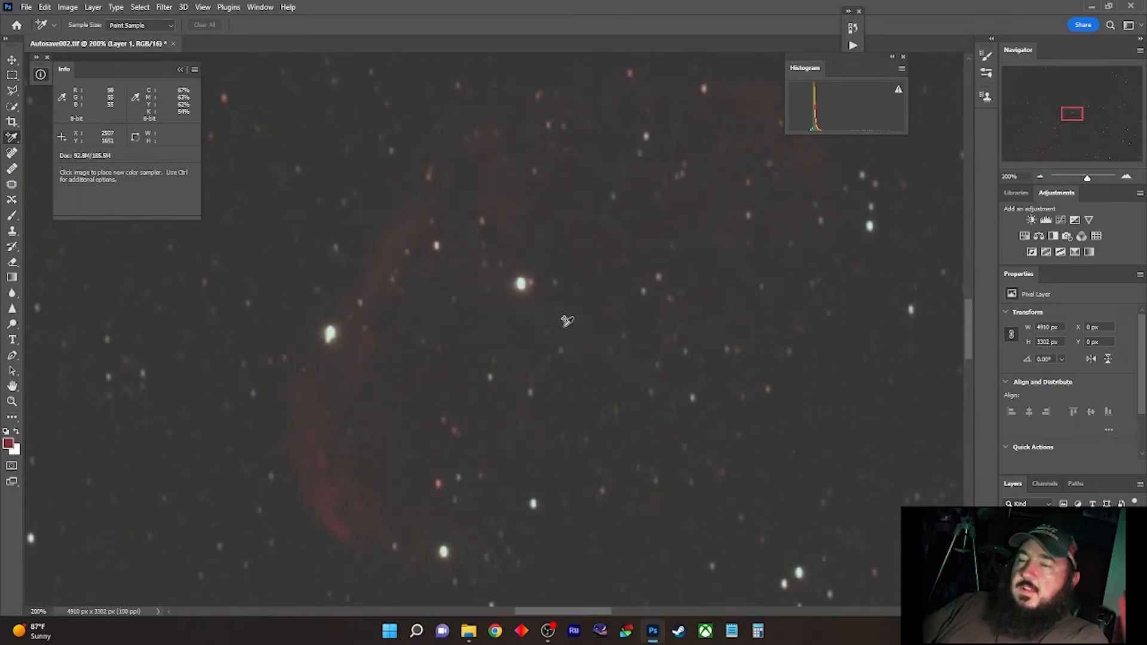
{"action": "left_click", "coordinate": [521, 280]}
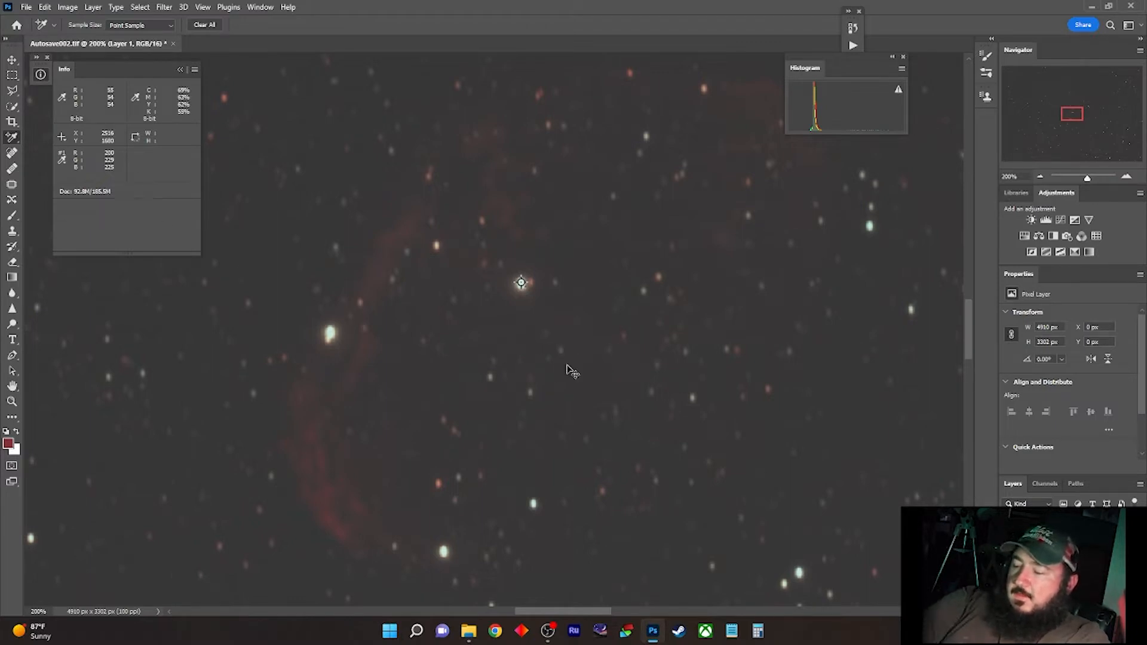
- Place a second Color Sampler point on empty, neutral sky background away from the nebula
{"action": "key", "text": "ctrl+minus"}
{"action": "key", "text": "ctrl+minus"}
{"action": "key", "text": "ctrl+minus"}
{"action": "key", "text": "ctrl+minus"}
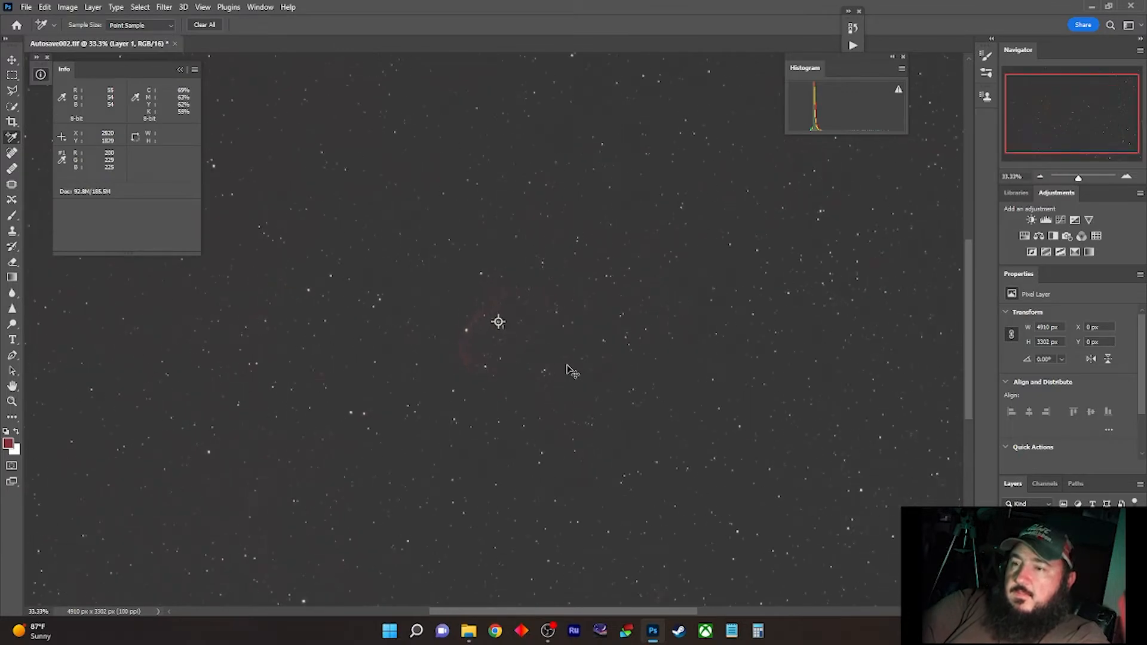
{"action": "key", "text": "ctrl+minus"}
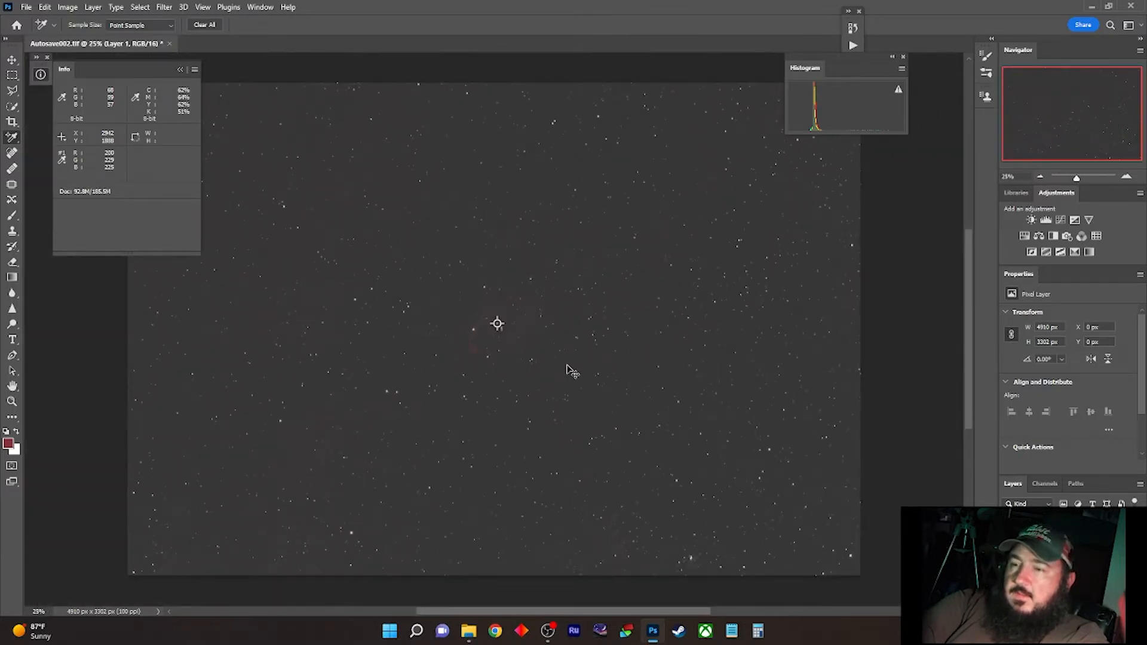
{"action": "key", "text": "ctrl+minus"}
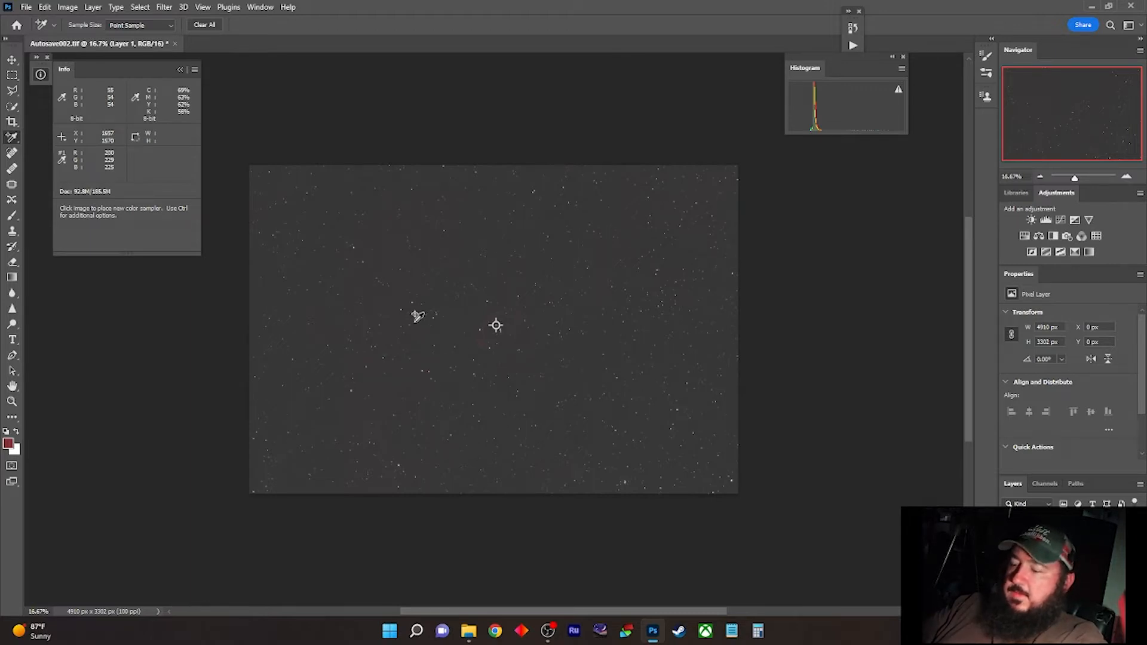
{"action": "scroll", "coordinate": [496, 325], "scroll_direction": "up", "scroll_amount": 2}
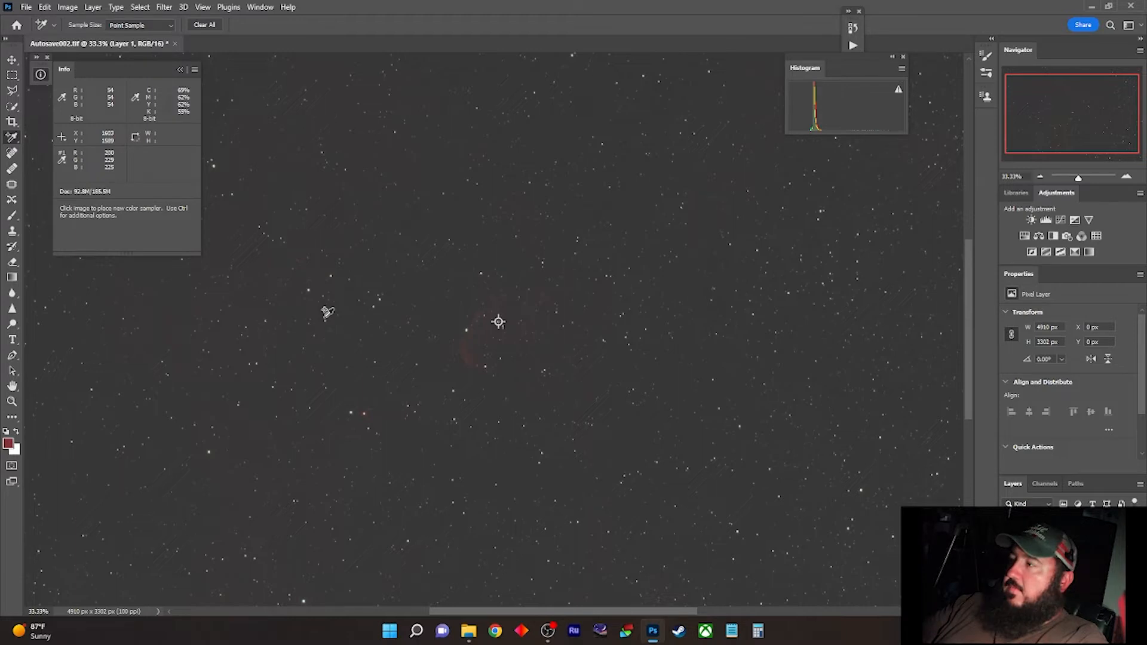
{"action": "left_click", "coordinate": [323, 317]}
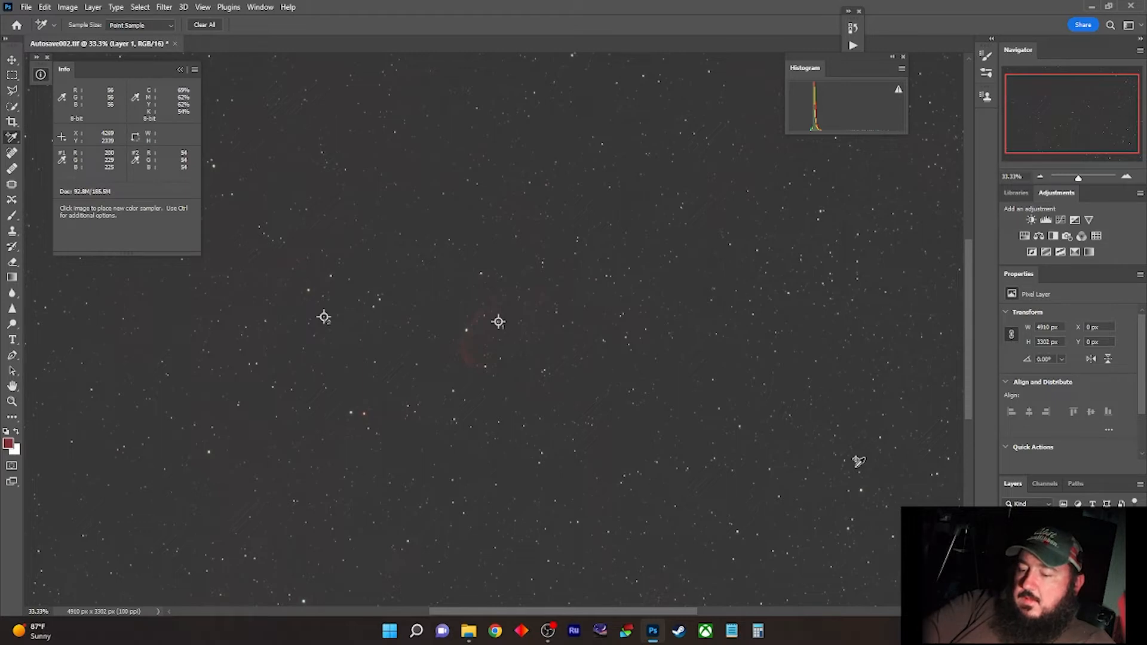
- Stretch the duplicated layer with the Arcsinh30 Curves preset
{"action": "key", "text": "ctrl+m"}
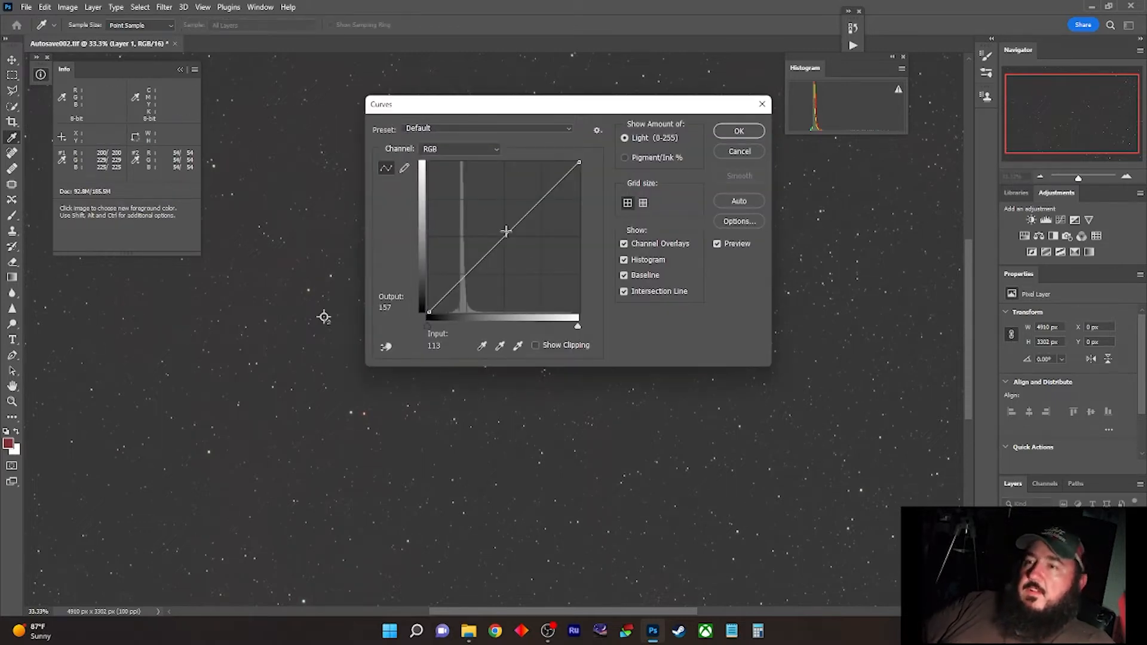
{"action": "left_click", "coordinate": [566, 132]}
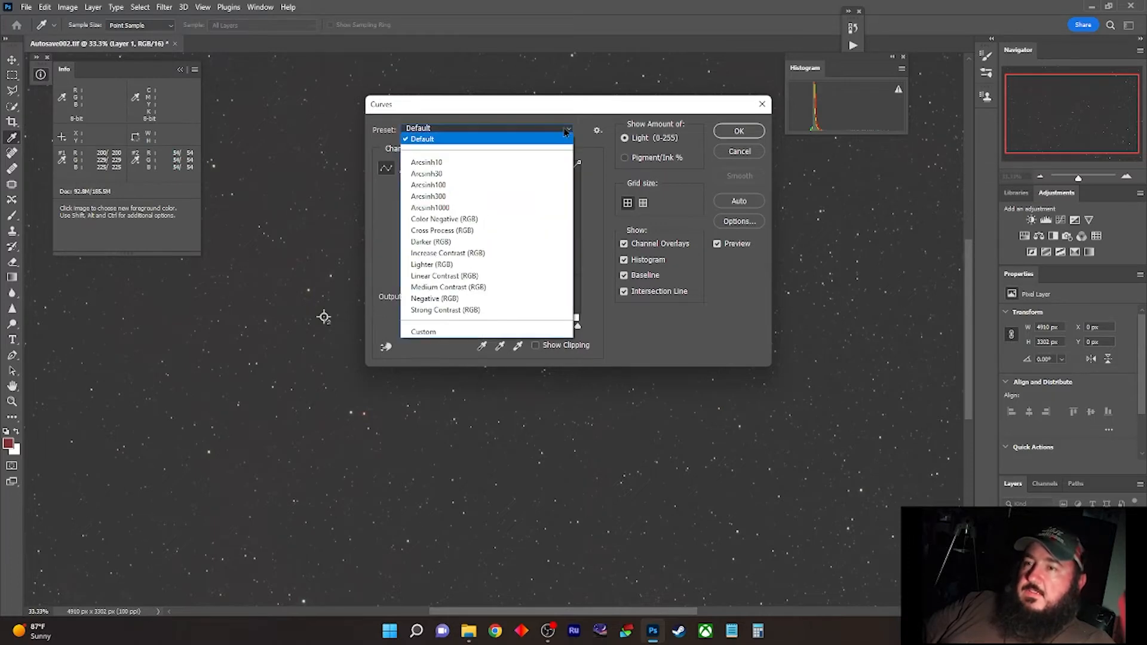
{"action": "left_click", "coordinate": [482, 175]}
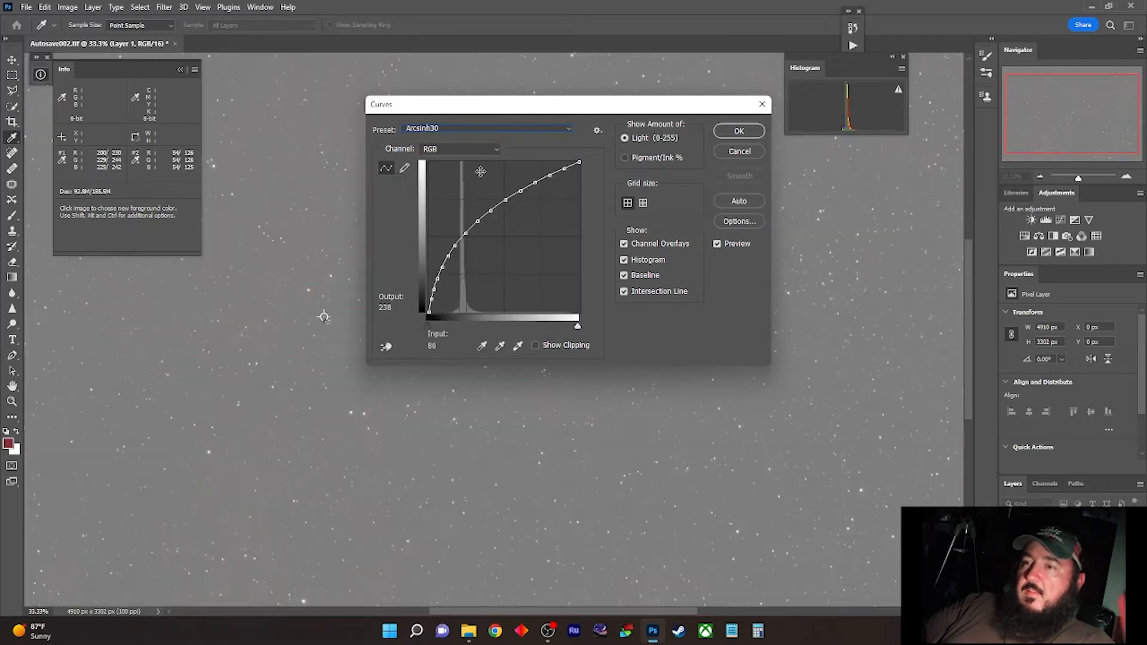
{"action": "left_click", "coordinate": [738, 132]}
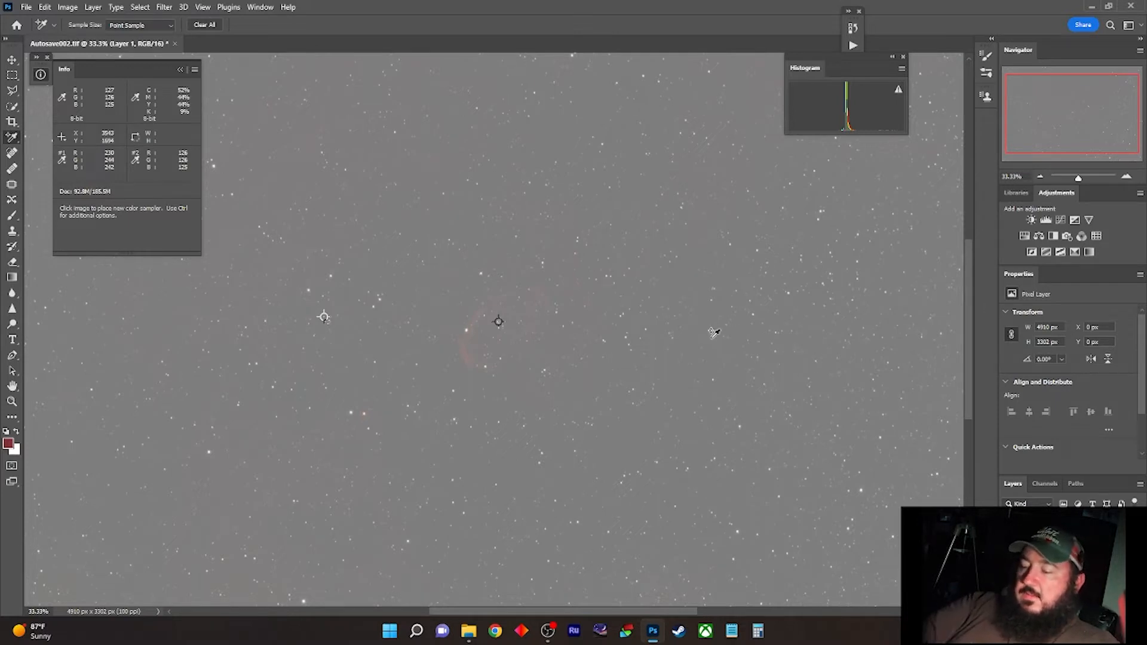
- Start a Levels adjustment on the stretched layer and raise the red channel's shadow input level to 79
{"action": "key", "text": "ctrl+l"}
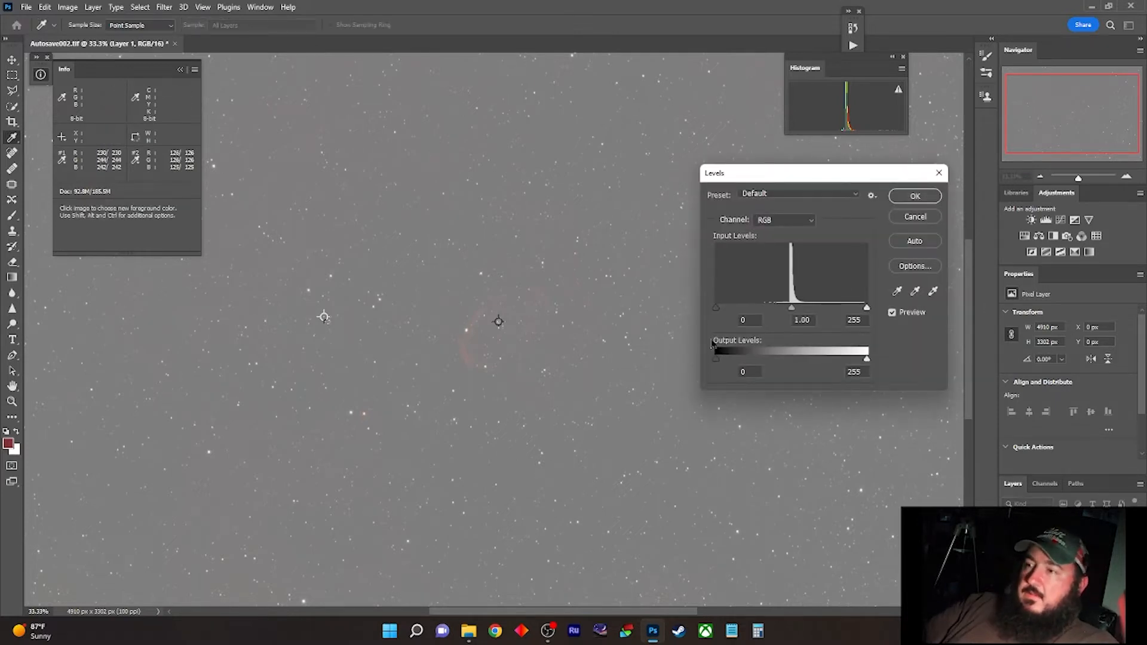
{"action": "left_click", "coordinate": [810, 221]}
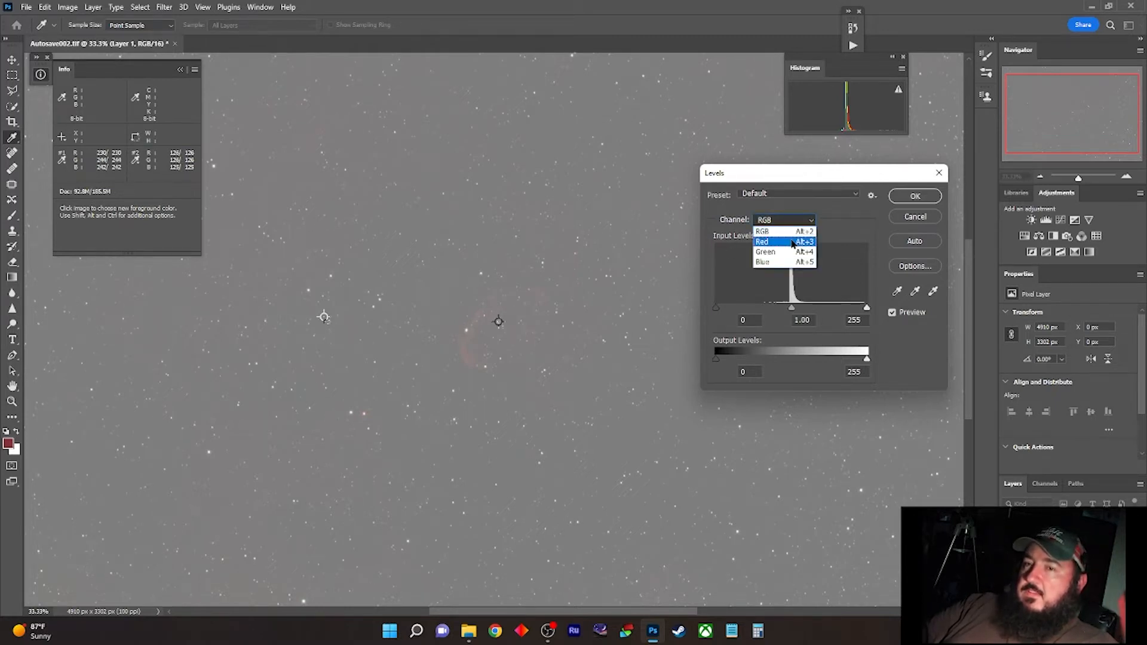
{"action": "left_click", "coordinate": [793, 242]}
{"action": "left_click", "coordinate": [758, 321]}
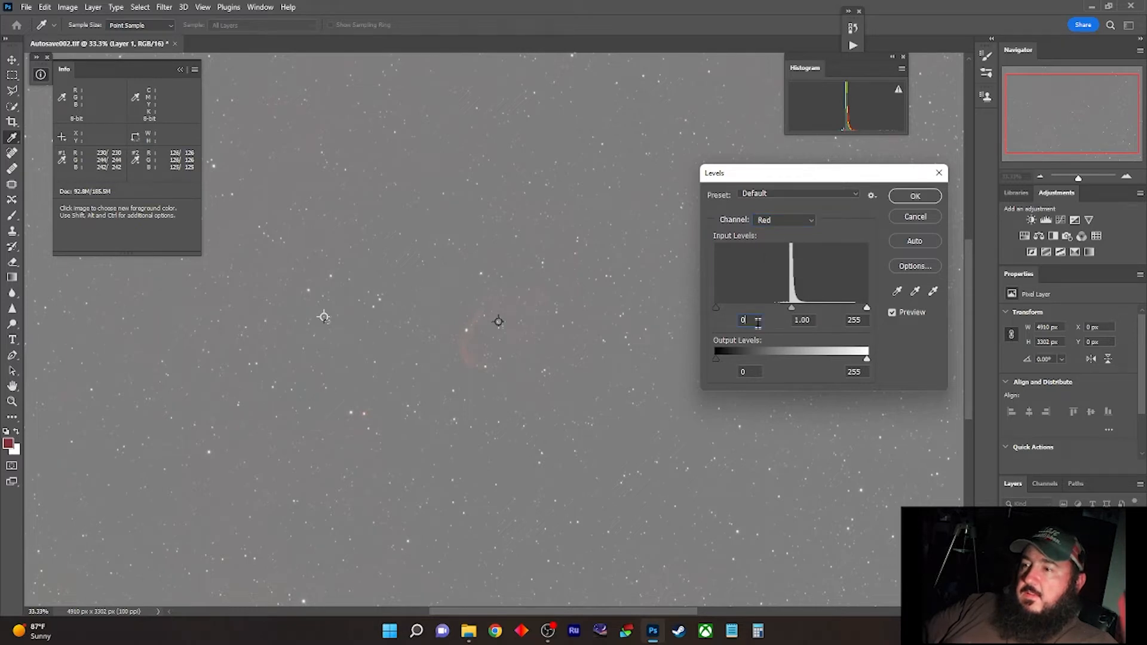
{"action": "key", "text": "Up"}
{"action": "key", "text": "Up"}
{"action": "key", "text": "Up"}
{"action": "key", "text": "Up"}
{"action": "key", "text": "Up"}
{"action": "key", "text": "Up"}
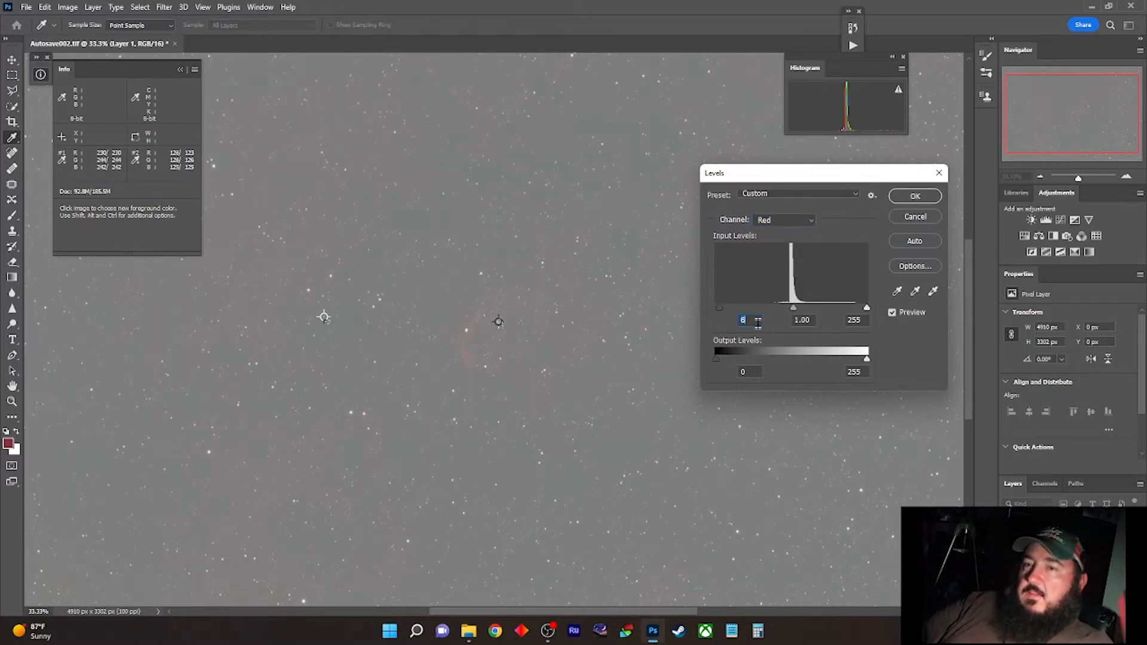
{"action": "key", "text": "Up"}
{"action": "key", "text": "Up"}
{"action": "key", "text": "Up"}
{"action": "key", "text": "Up"}
{"action": "key", "text": "Up"}
{"action": "key", "text": "Up"}
{"action": "key", "text": "Up"}
{"action": "key", "text": "Up"}
{"action": "key", "text": "Up"}
{"action": "key", "text": "Up"}
{"action": "key", "text": "Up"}
{"action": "key", "text": "Up"}
{"action": "key", "text": "Up"}
{"action": "key", "text": "Up"}
{"action": "key", "text": "Up"}
{"action": "key", "text": "Up"}
{"action": "key", "text": "Up"}
{"action": "key", "text": "Up"}
{"action": "key", "text": "Up"}
{"action": "key", "text": "Up"}
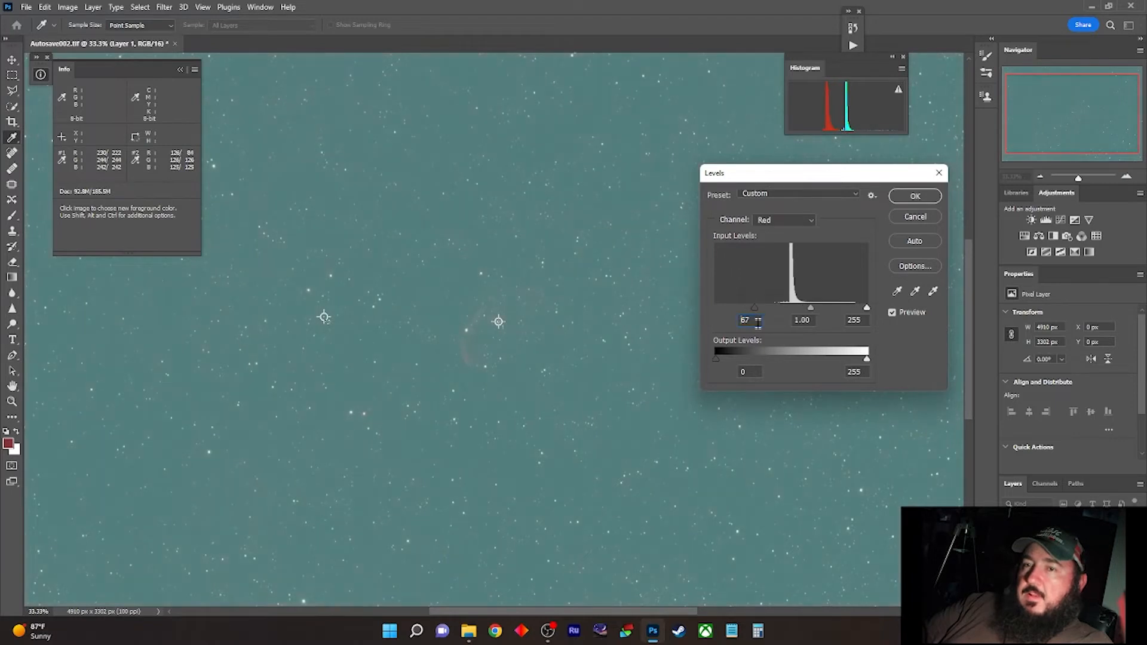
{"action": "key", "text": "Up"}
{"action": "key", "text": "Up"}
{"action": "key", "text": "Up"}
{"action": "key", "text": "Up"}
{"action": "key", "text": "Up"}
{"action": "key", "text": "Up"}
{"action": "key", "text": "Up"}
{"action": "key", "text": "Up"}
{"action": "key", "text": "Up"}
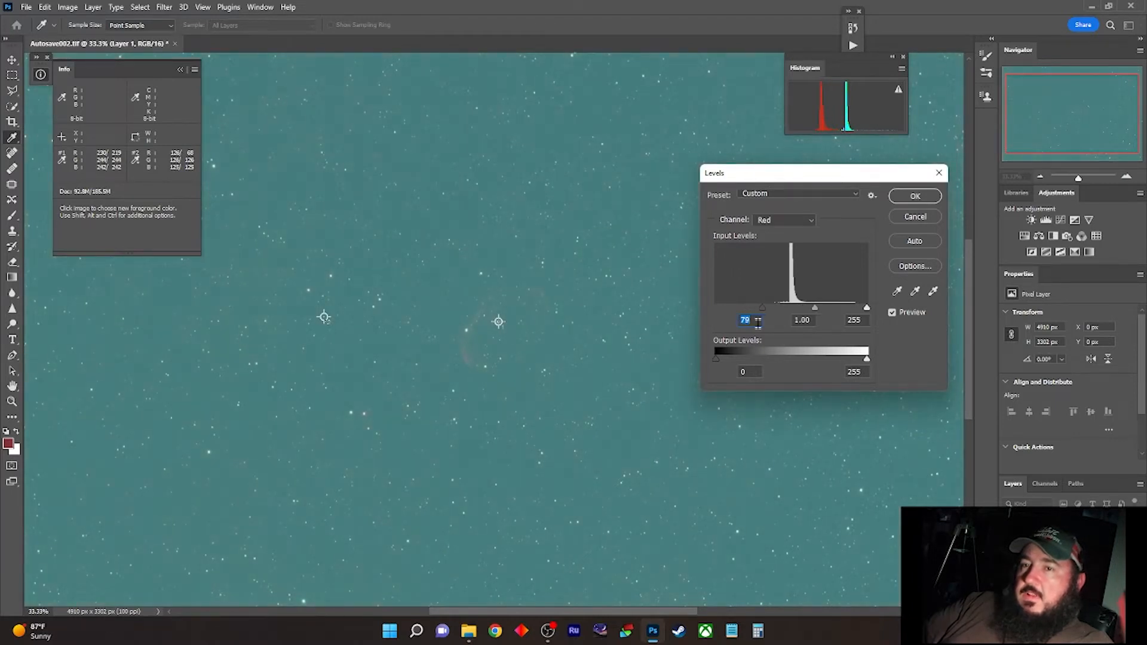
- Lower the red channel's highlight output level to 228
{"action": "left_click", "coordinate": [849, 372]}
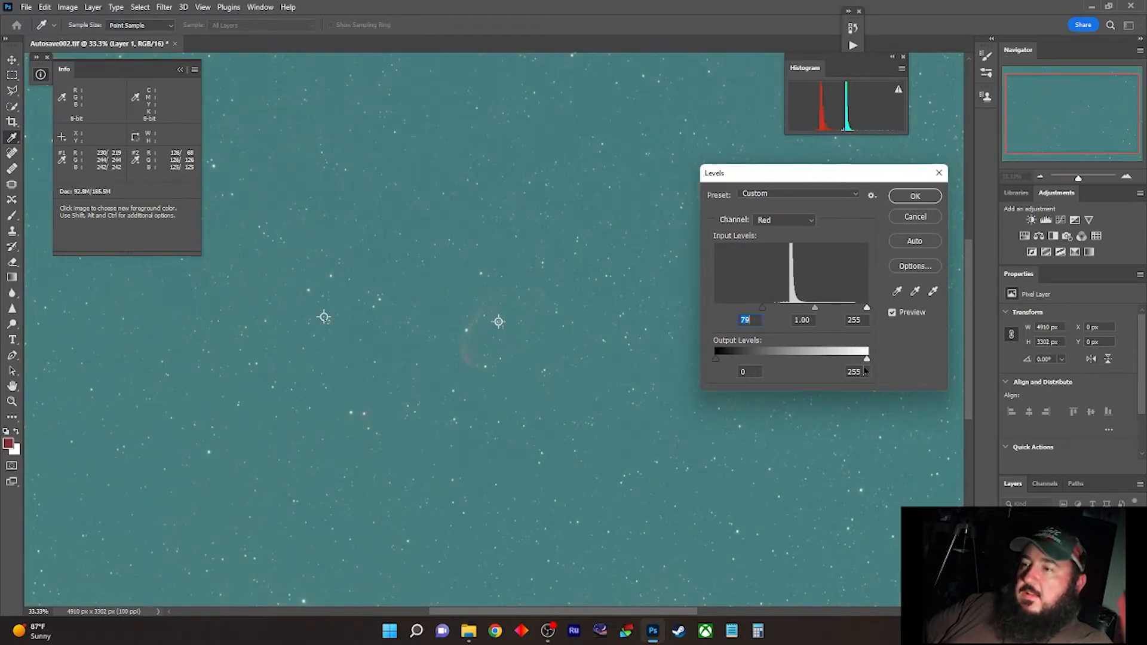
{"action": "key", "text": "Down"}
{"action": "key", "text": "Down"}
{"action": "key", "text": "Down"}
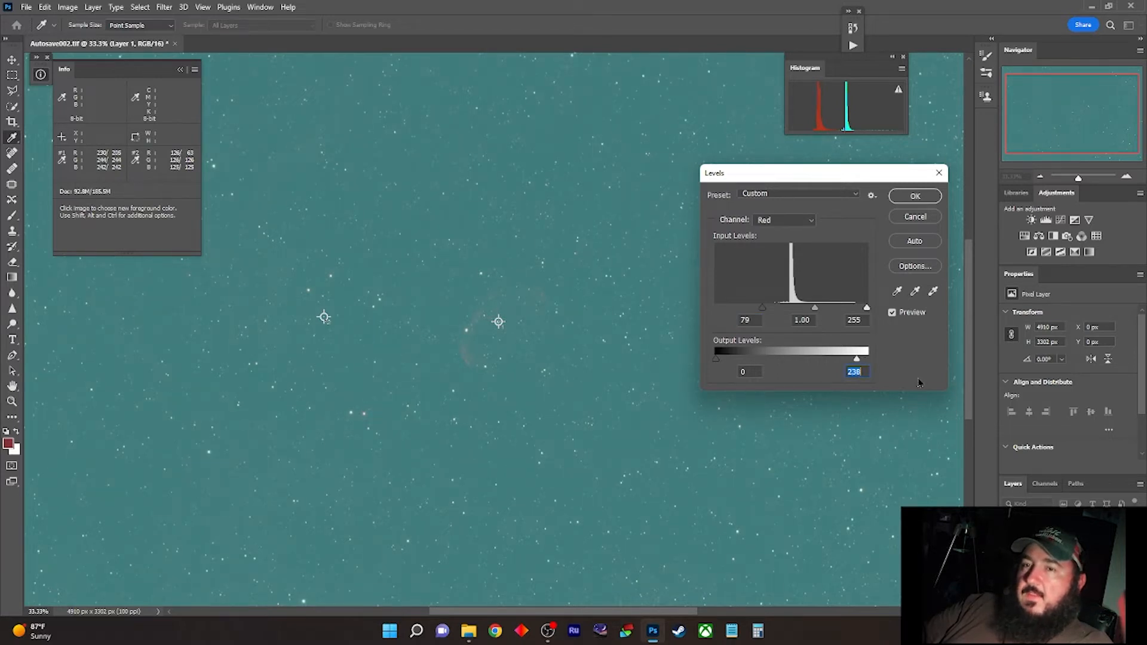
{"action": "key", "text": "Down"}
{"action": "key", "text": "Down"}
{"action": "key", "text": "Down"}
{"action": "key", "text": "Down"}
{"action": "key", "text": "Down"}
{"action": "key", "text": "Down"}
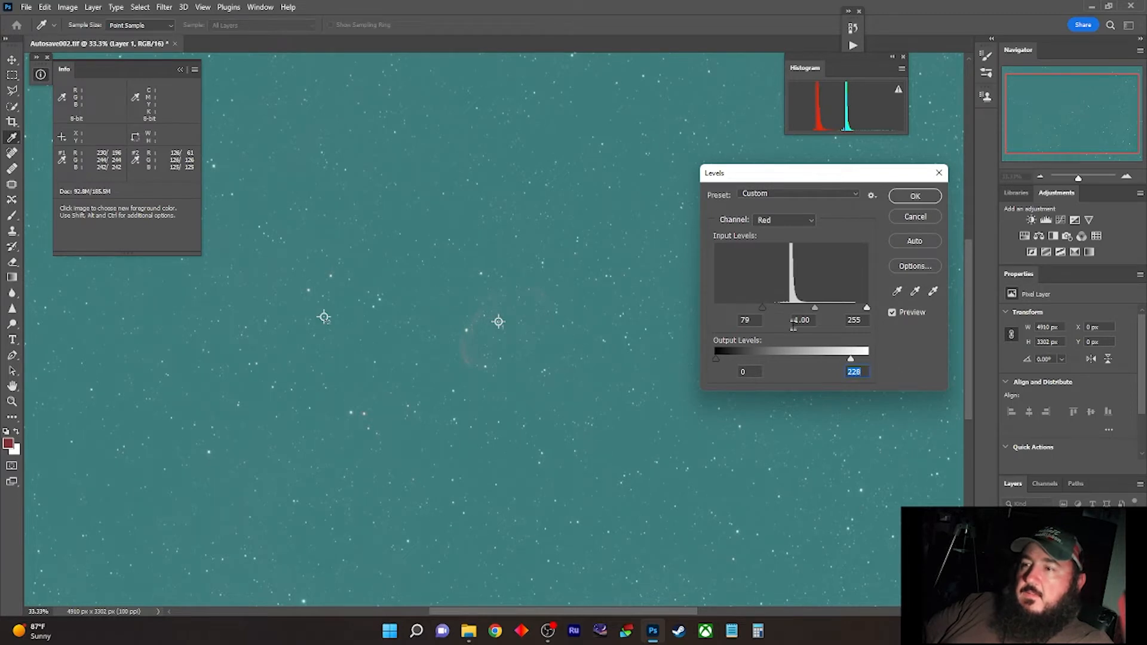
- Raise the red channel's shadow input level to 98
{"action": "left_click", "coordinate": [757, 320]}
{"action": "key", "text": "Up"}
{"action": "key", "text": "Up"}
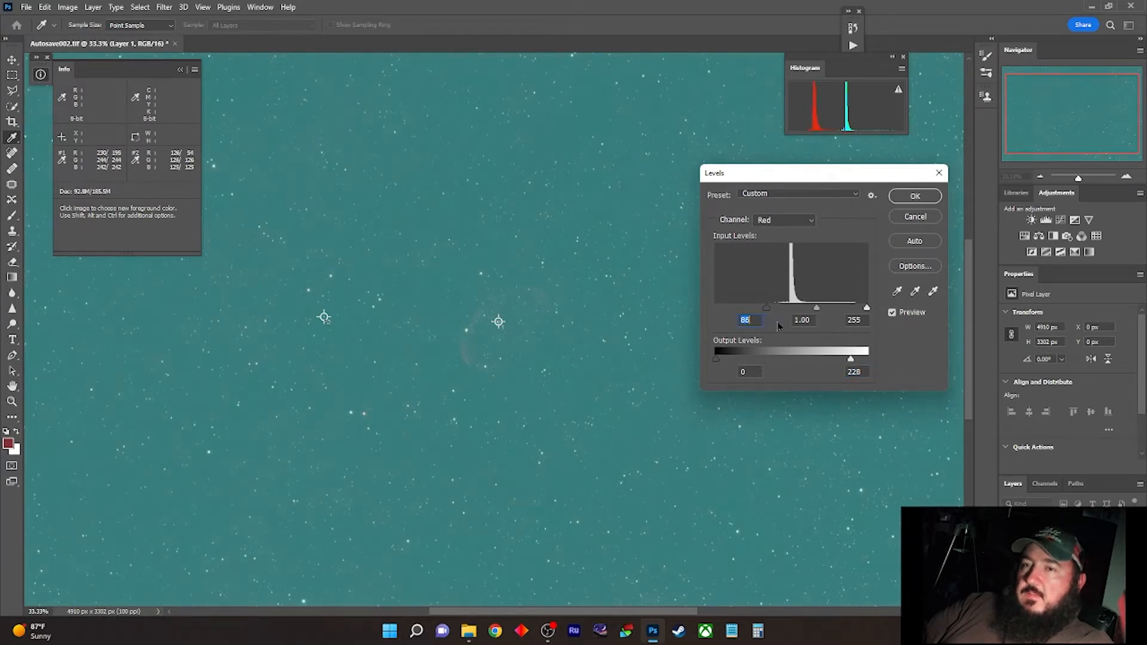
{"action": "key", "text": "Up"}
{"action": "key", "text": "Up"}
{"action": "key", "text": "Up"}
{"action": "key", "text": "Up"}
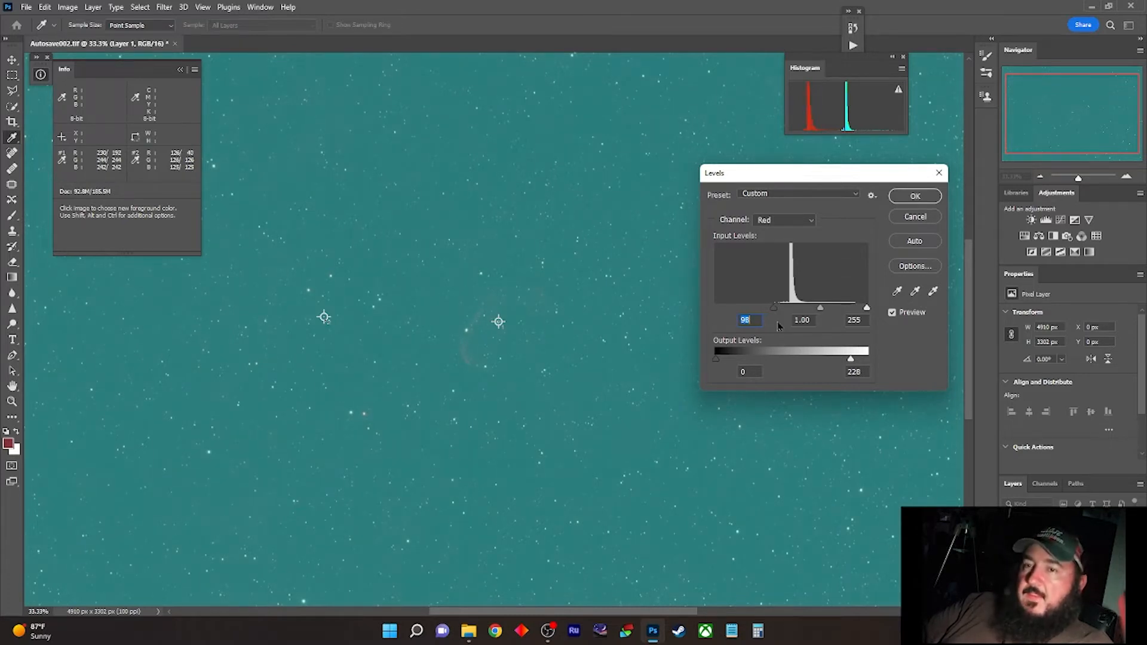
{"action": "key", "text": "Down"}
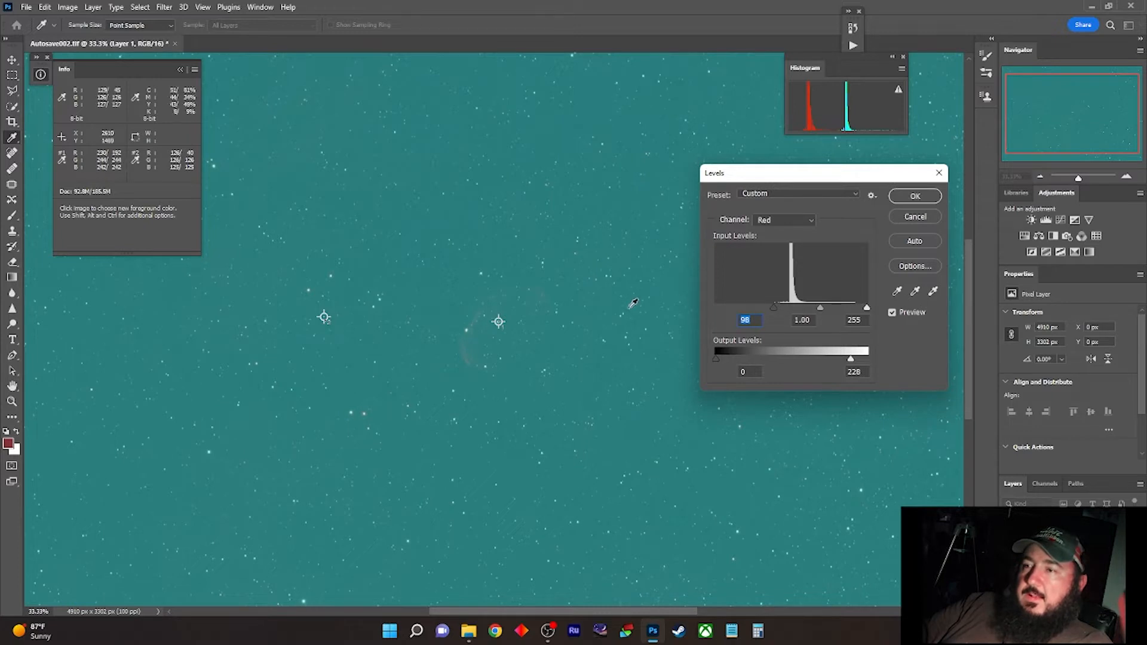
- Set the red channel's midtone input level to 1.08 and its shadow input level to 102
{"action": "left_click", "coordinate": [814, 320]}
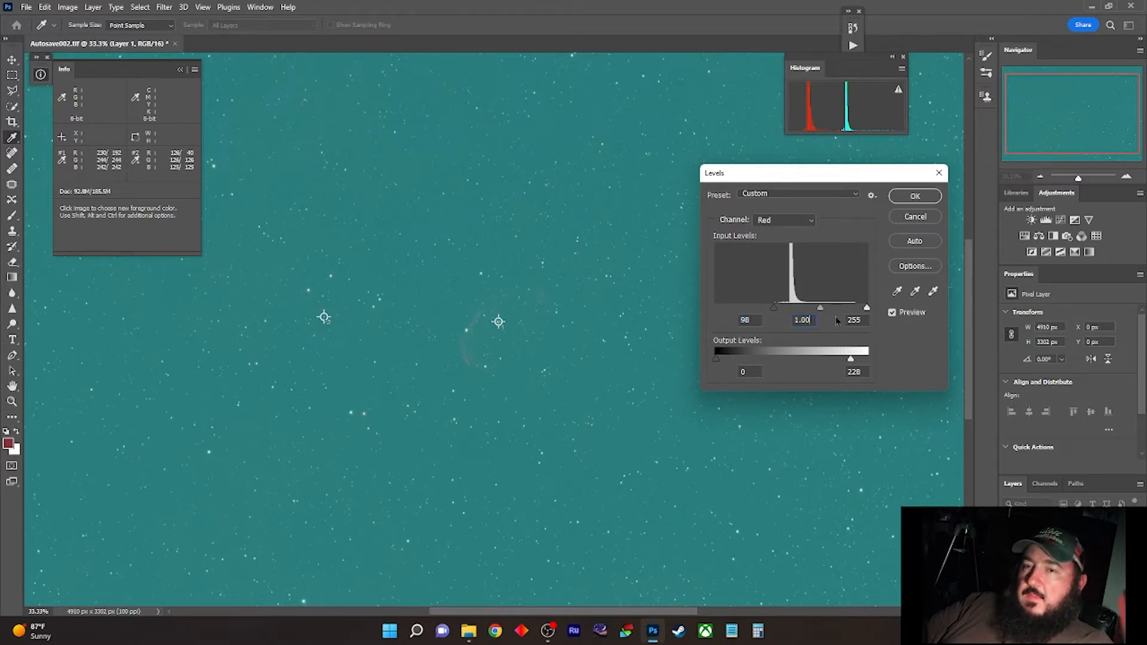
{"action": "key", "text": "Up"}
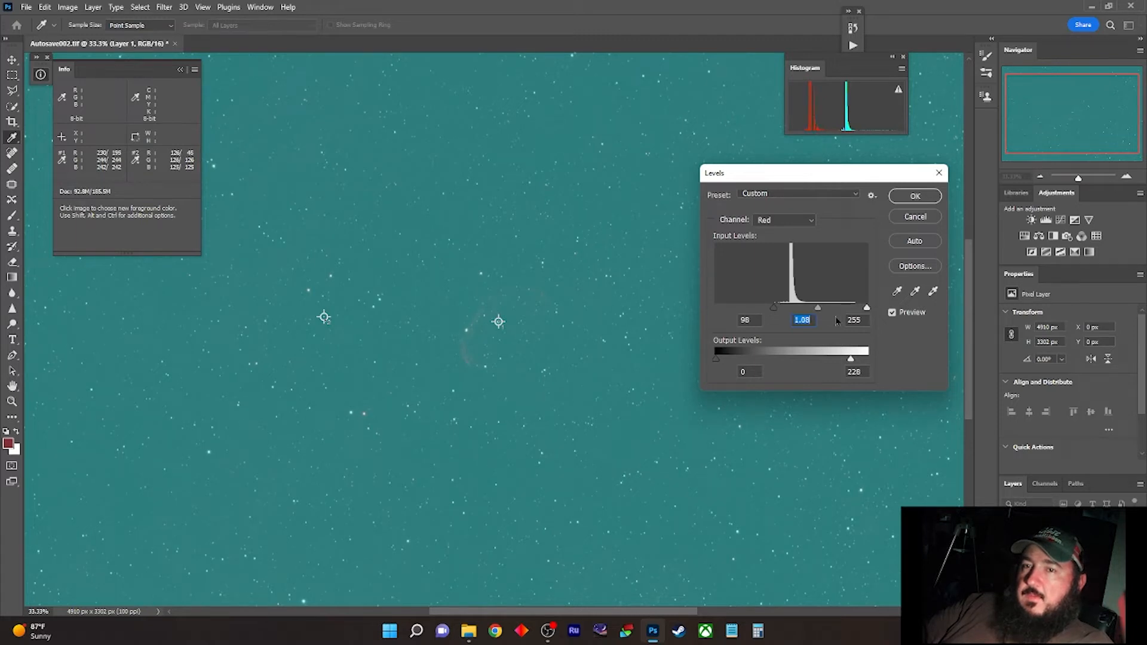
{"action": "left_click", "coordinate": [747, 319]}
{"action": "key", "text": "Up"}
{"action": "key", "text": "Up"}
{"action": "key", "text": "Up"}
{"action": "key", "text": "Up"}
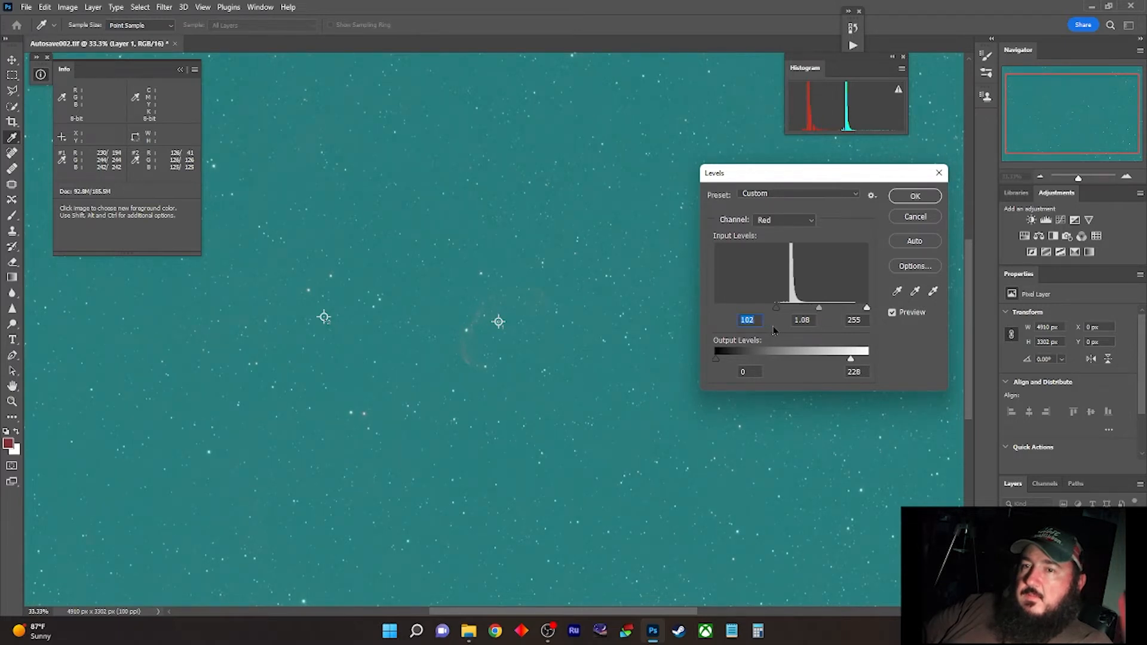
- Fine-tune the red channel to a shadow input level of 103 and a highlight output level of 230
{"action": "left_click", "coordinate": [861, 372]}
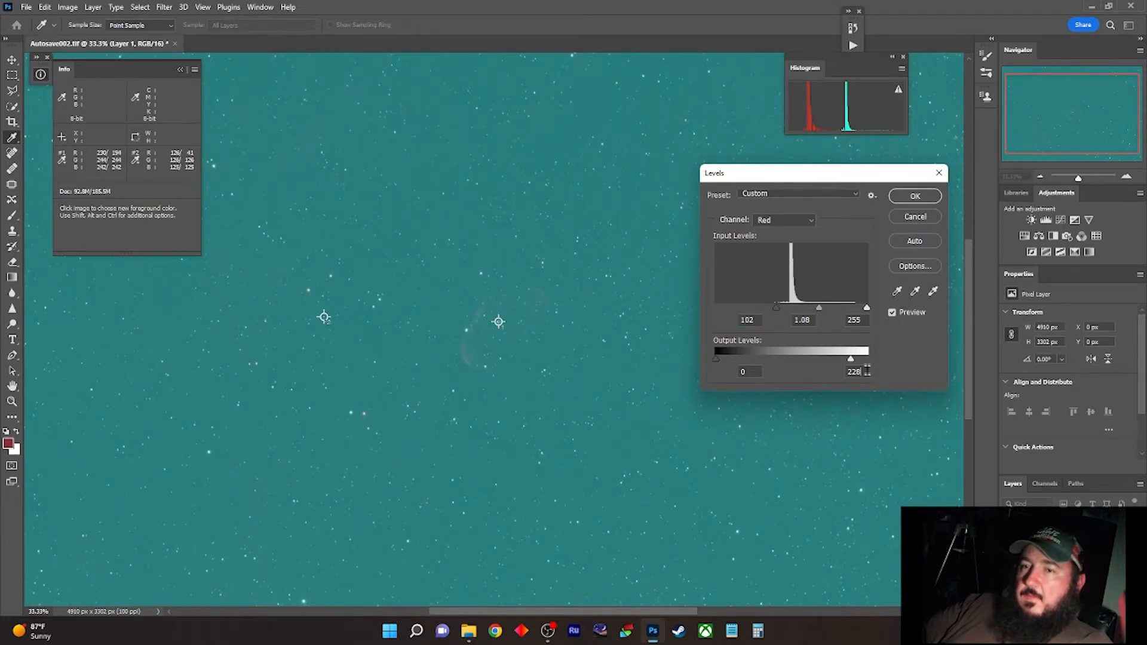
{"action": "key", "text": "Up"}
{"action": "left_click", "coordinate": [759, 320]}
{"action": "key", "text": "Up"}
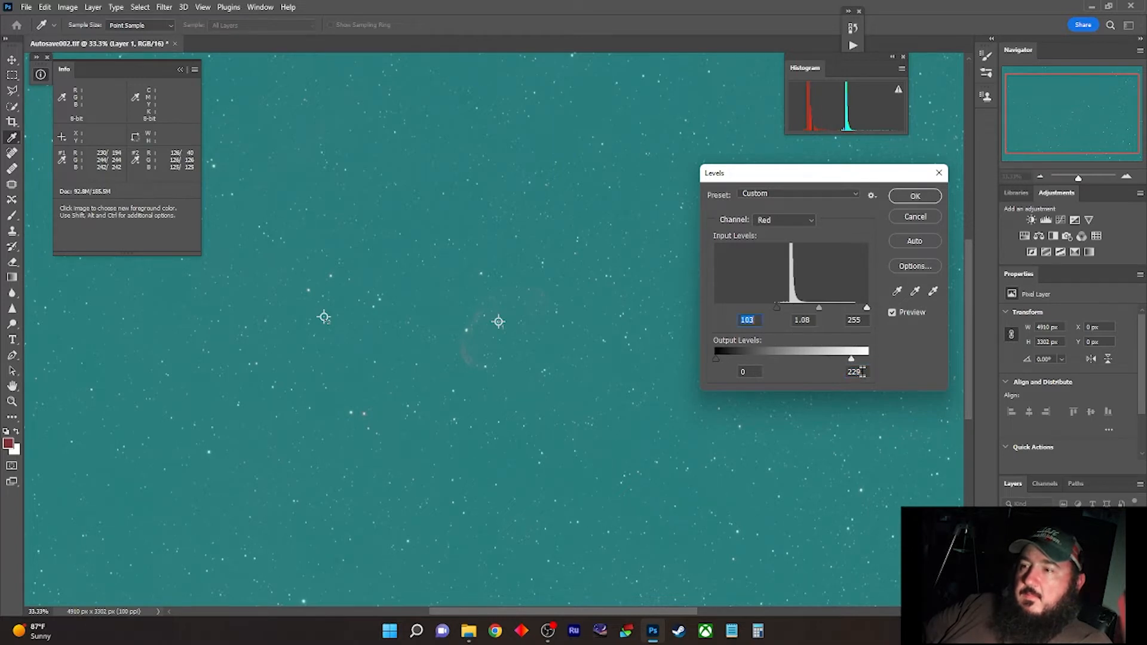
{"action": "left_click", "coordinate": [862, 372]}
{"action": "key", "text": "Up"}
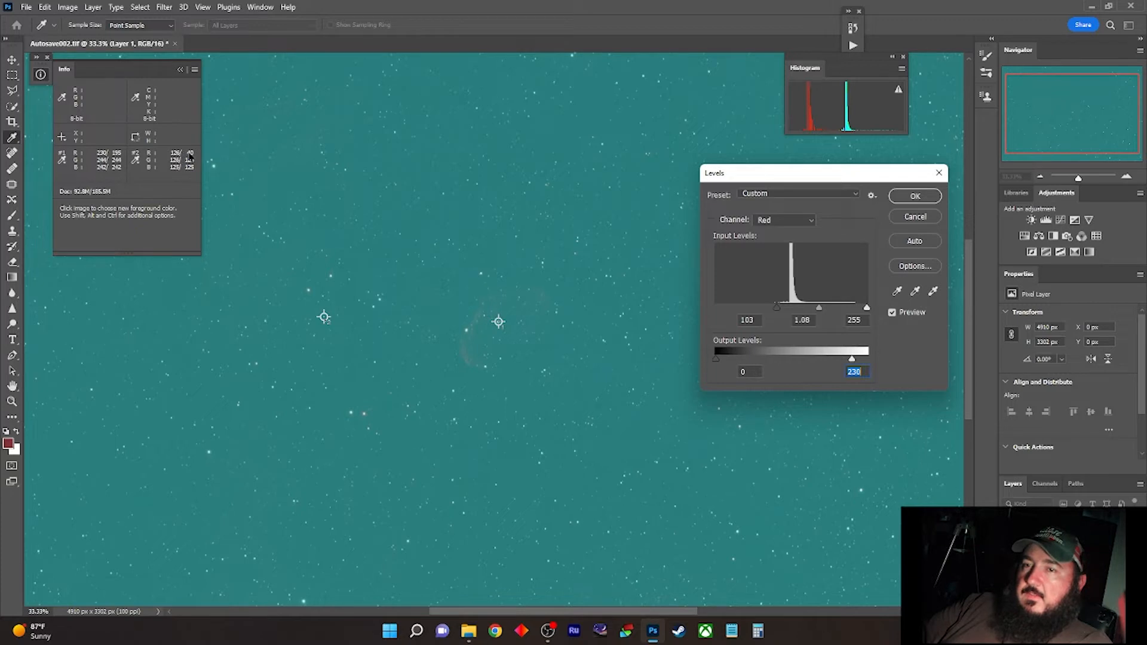
- Switch Levels to the green channel and set its shadow input level to 76
{"action": "left_click", "coordinate": [785, 219]}
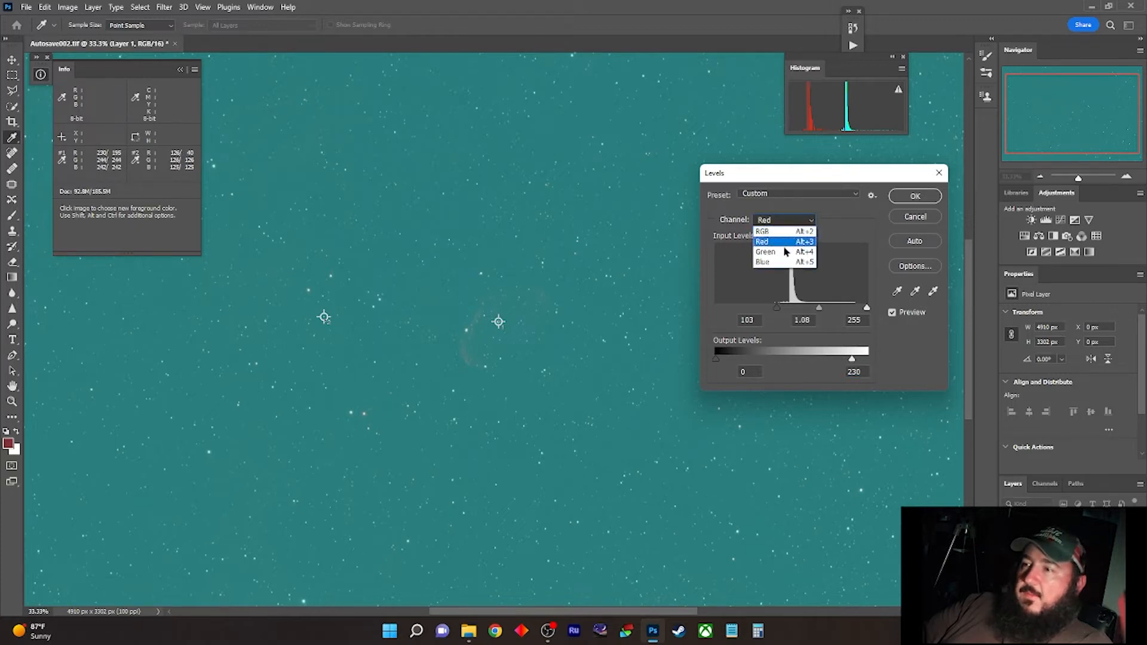
{"action": "left_click", "coordinate": [786, 252]}
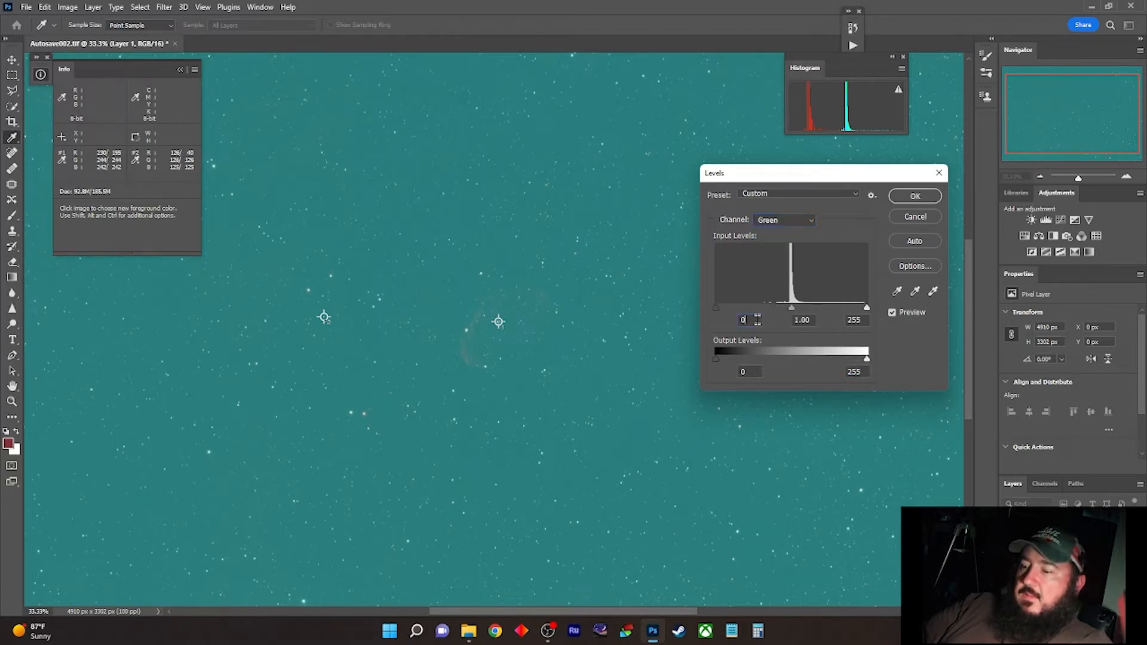
{"action": "key", "text": "Up"}
{"action": "key", "text": "Up"}
{"action": "key", "text": "Up"}
{"action": "key", "text": "Up"}
{"action": "key", "text": "Up"}
{"action": "key", "text": "Up"}
{"action": "key", "text": "Up"}
{"action": "key", "text": "Up"}
{"action": "key", "text": "Up"}
{"action": "key", "text": "Up"}
{"action": "key", "text": "Up"}
{"action": "key", "text": "Up"}
{"action": "key", "text": "Up"}
{"action": "key", "text": "Up"}
{"action": "key", "text": "Up"}
{"action": "key", "text": "Up"}
{"action": "key", "text": "Up"}
{"action": "key", "text": "Up"}
{"action": "key", "text": "Up"}
{"action": "key", "text": "Up"}
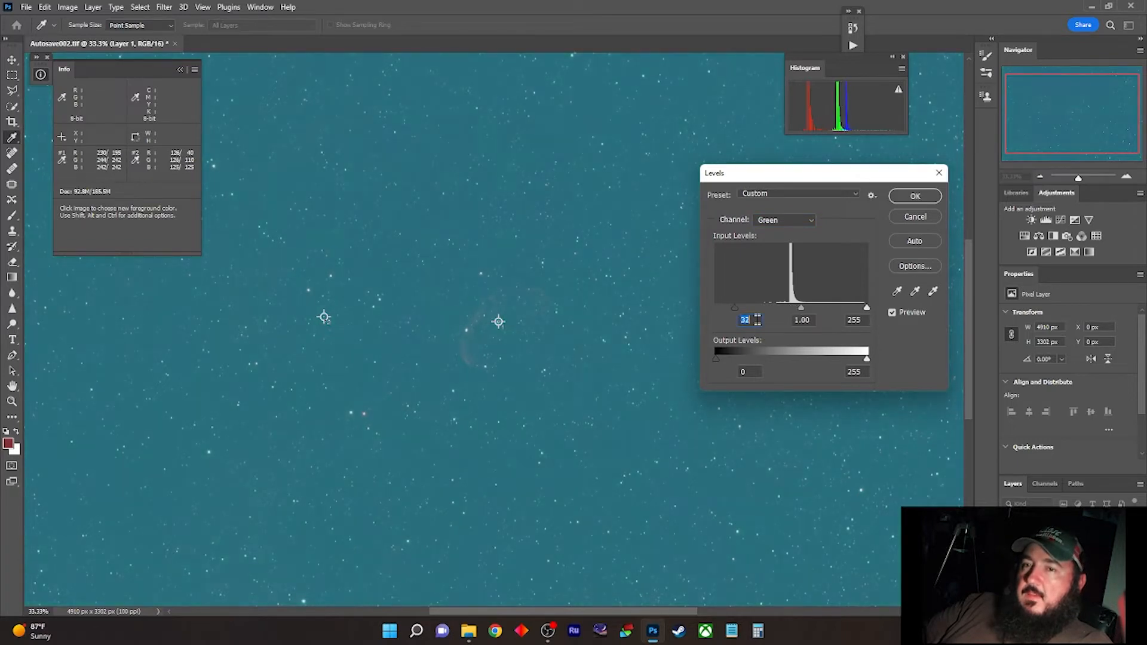
{"action": "key", "text": "Up"}
{"action": "key", "text": "Up"}
{"action": "key", "text": "Up"}
{"action": "key", "text": "Up"}
{"action": "key", "text": "Up"}
{"action": "key", "text": "Up"}
{"action": "key", "text": "Up"}
{"action": "key", "text": "Up"}
{"action": "key", "text": "Up"}
{"action": "key", "text": "Up"}
{"action": "key", "text": "Up"}
{"action": "key", "text": "Up"}
{"action": "key", "text": "Up"}
{"action": "key", "text": "Up"}
{"action": "key", "text": "Up"}
{"action": "key", "text": "Up"}
{"action": "key", "text": "Up"}
{"action": "key", "text": "Up"}
{"action": "key", "text": "Up"}
{"action": "key", "text": "Up"}
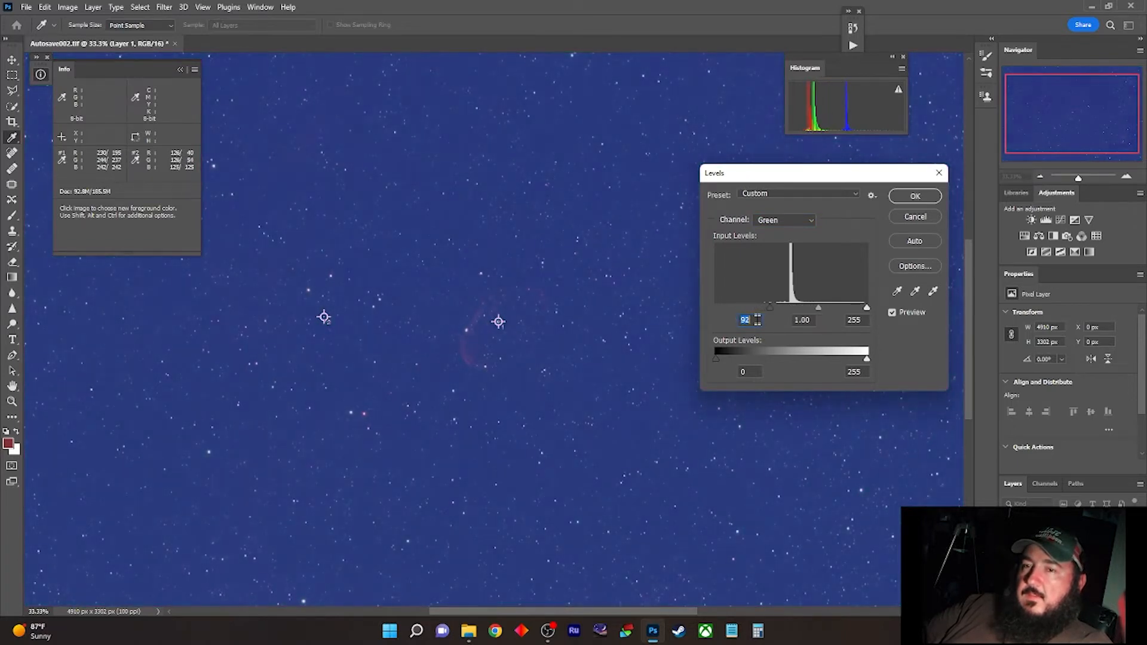
{"action": "key", "text": "Up"}
{"action": "key", "text": "Up"}
{"action": "key", "text": "Down"}
{"action": "key", "text": "Down"}
{"action": "key", "text": "Down"}
{"action": "key", "text": "Down"}
{"action": "key", "text": "Down"}
{"action": "key", "text": "Down"}
{"action": "key", "text": "Down"}
{"action": "key", "text": "Down"}
{"action": "key", "text": "Down"}
{"action": "key", "text": "Down"}
{"action": "key", "text": "Down"}
{"action": "key", "text": "Down"}
{"action": "key", "text": "Down"}
{"action": "key", "text": "Down"}
{"action": "key", "text": "Down"}
{"action": "key", "text": "Down"}
{"action": "key", "text": "Down"}
{"action": "key", "text": "Down"}
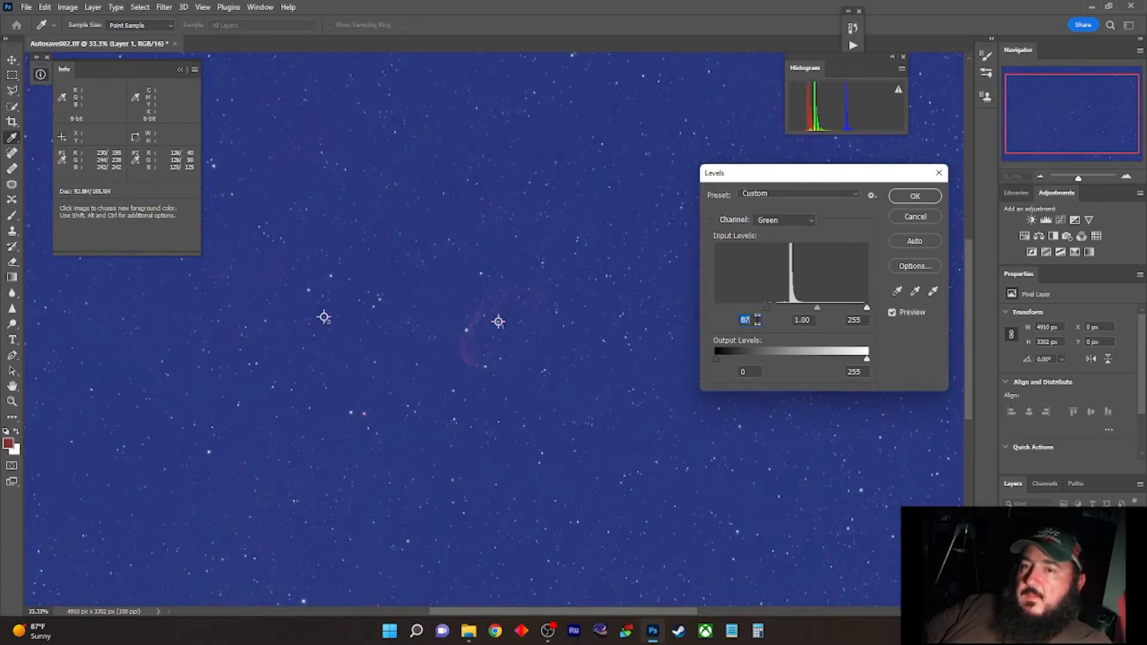
- Lower the green channel's highlight output level to 211
{"action": "left_click", "coordinate": [861, 372]}
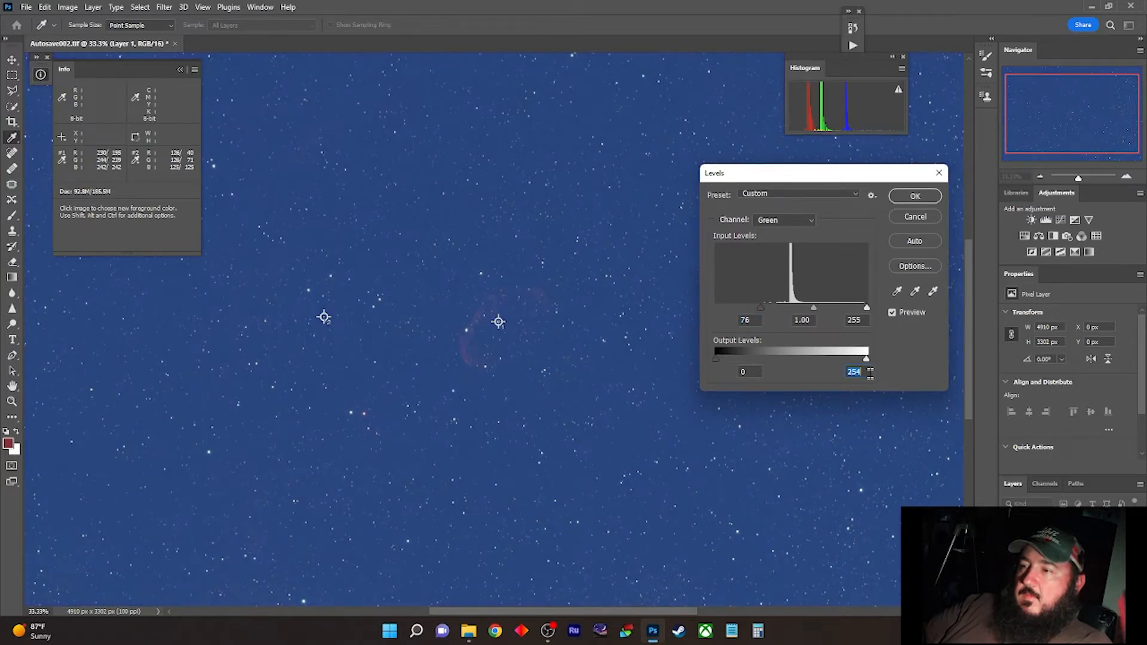
{"action": "key", "text": "Down"}
{"action": "key", "text": "Down"}
{"action": "key", "text": "Down"}
{"action": "key", "text": "Down"}
{"action": "key", "text": "Down"}
{"action": "key", "text": "Down"}
{"action": "key", "text": "Down"}
{"action": "key", "text": "Down"}
{"action": "key", "text": "Down"}
{"action": "key", "text": "Down"}
{"action": "key", "text": "Down"}
{"action": "key", "text": "Down"}
{"action": "key", "text": "Down"}
{"action": "key", "text": "Down"}
{"action": "key", "text": "Down"}
{"action": "key", "text": "Down"}
{"action": "key", "text": "Down"}
{"action": "key", "text": "Down"}
{"action": "key", "text": "Down"}
{"action": "key", "text": "Down"}
{"action": "key", "text": "Down"}
{"action": "key", "text": "Down"}
{"action": "key", "text": "Down"}
{"action": "key", "text": "Down"}
{"action": "key", "text": "Down"}
{"action": "key", "text": "Down"}
{"action": "key", "text": "Down"}
{"action": "key", "text": "Down"}
{"action": "key", "text": "Down"}
{"action": "key", "text": "Down"}
{"action": "key", "text": "Down"}
{"action": "key", "text": "Down"}
{"action": "key", "text": "Down"}
{"action": "key", "text": "Down"}
{"action": "key", "text": "Down"}
{"action": "key", "text": "Down"}
{"action": "key", "text": "Down"}
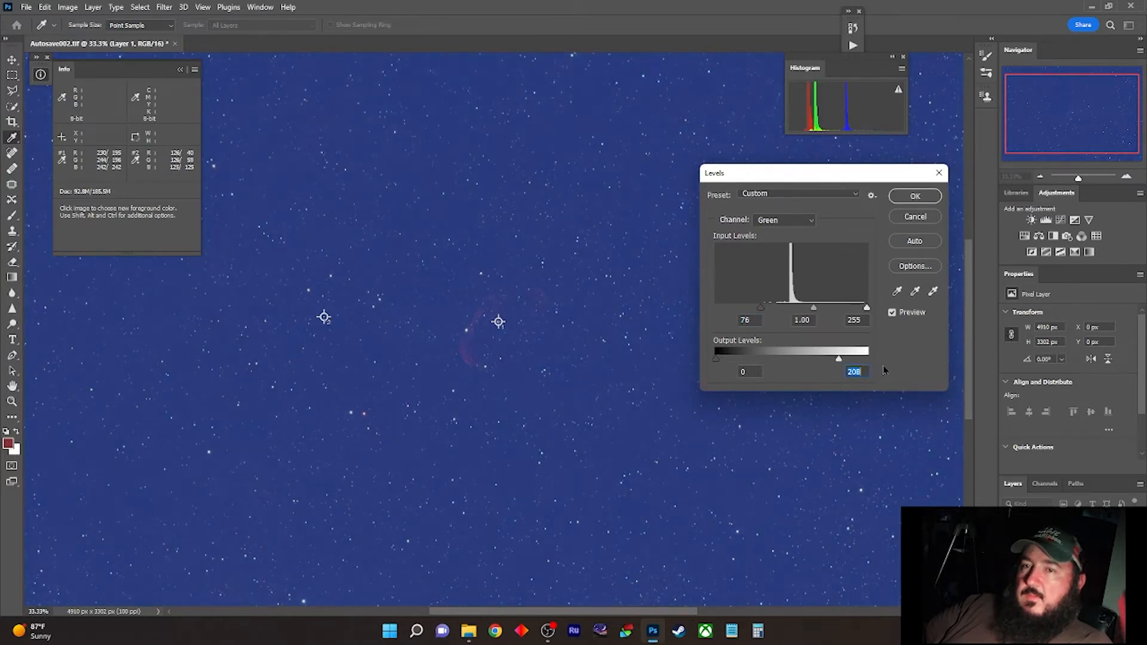
{"action": "key", "text": "Up"}
{"action": "key", "text": "Up"}
- Set the green channel's shadow input level to 95 and fine-tune its highlight output level to 210
{"action": "left_click", "coordinate": [754, 320]}
{"action": "key", "text": "Up"}
{"action": "key", "text": "Up"}
{"action": "key", "text": "Up"}
{"action": "key", "text": "Up"}
{"action": "key", "text": "Up"}
{"action": "key", "text": "Up"}
{"action": "key", "text": "Up"}
{"action": "key", "text": "Up"}
{"action": "key", "text": "Up"}
{"action": "key", "text": "Up"}
{"action": "key", "text": "Up"}
{"action": "key", "text": "Up"}
{"action": "key", "text": "Up"}
{"action": "key", "text": "Up"}
{"action": "key", "text": "Up"}
{"action": "key", "text": "Up"}
{"action": "key", "text": "Up"}
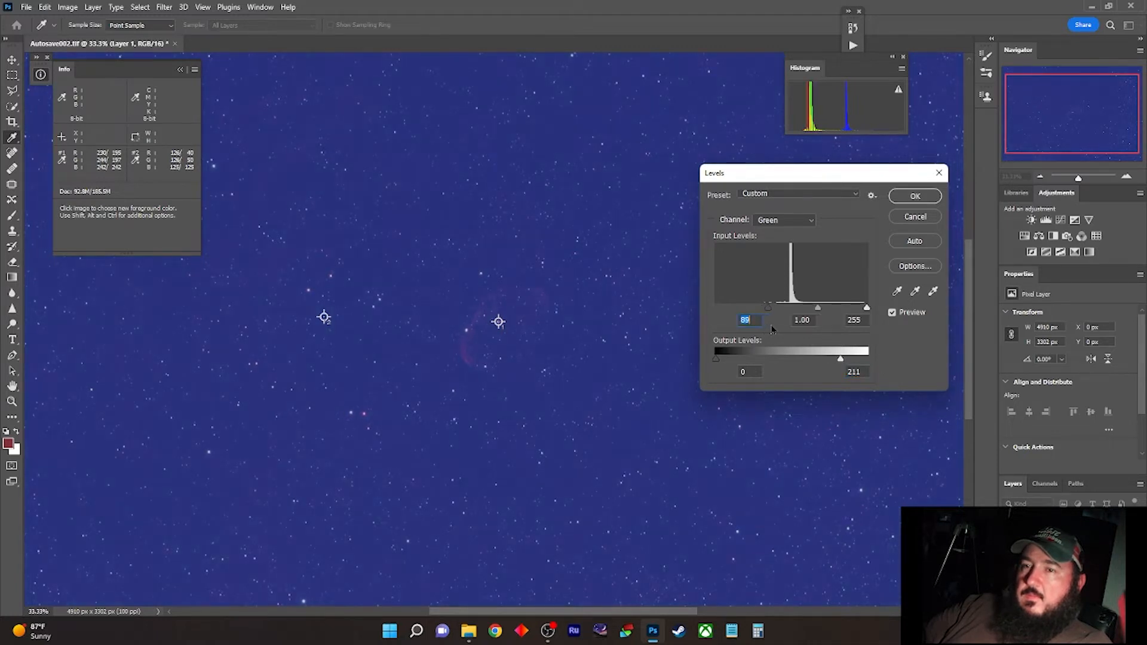
{"action": "key", "text": "Up"}
{"action": "key", "text": "Up"}
{"action": "key", "text": "Up"}
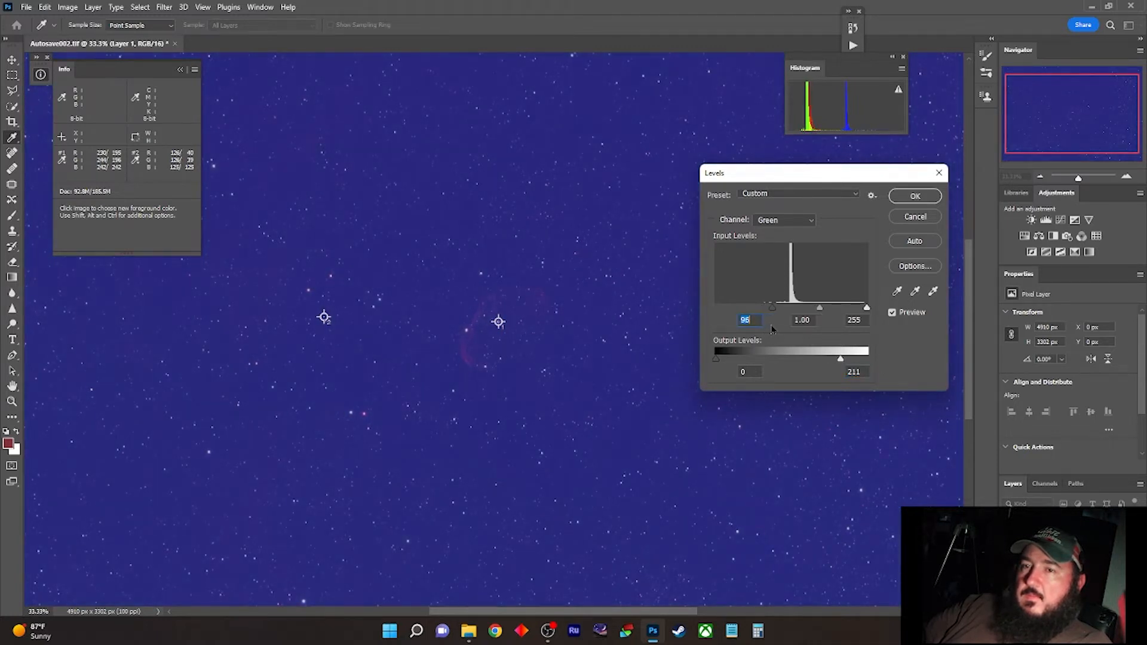
{"action": "key", "text": "Down"}
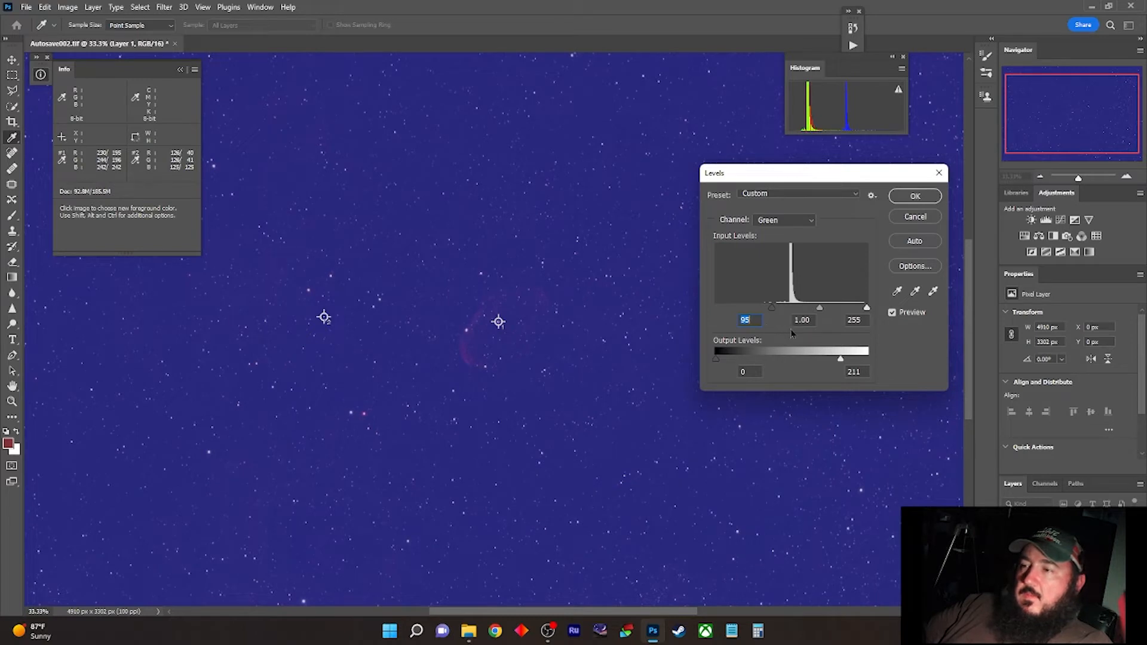
{"action": "left_click", "coordinate": [864, 371]}
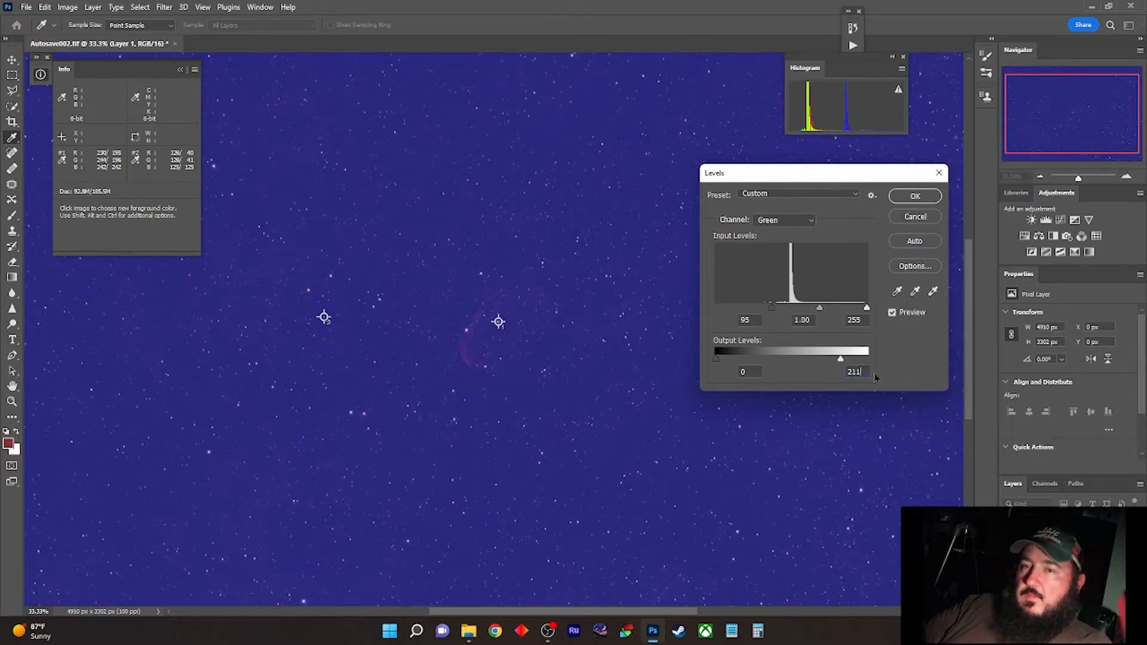
{"action": "key", "text": "Down"}
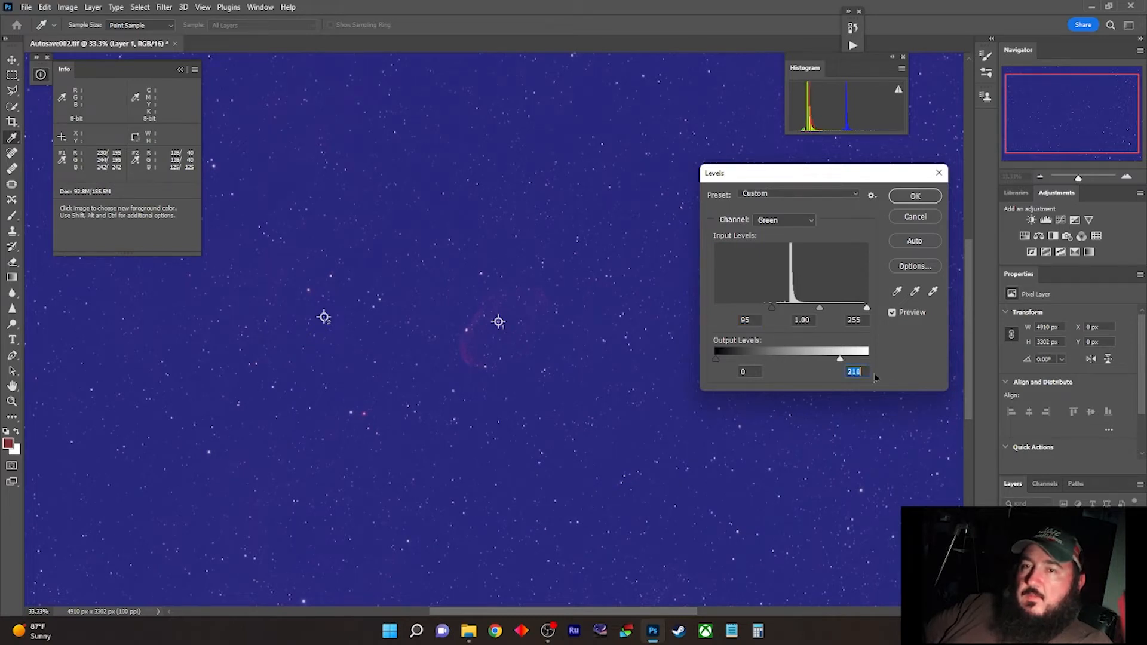
- Switch Levels to the blue channel and set its shadow input level to 57
{"action": "left_click", "coordinate": [809, 220]}
{"action": "left_click", "coordinate": [780, 256]}
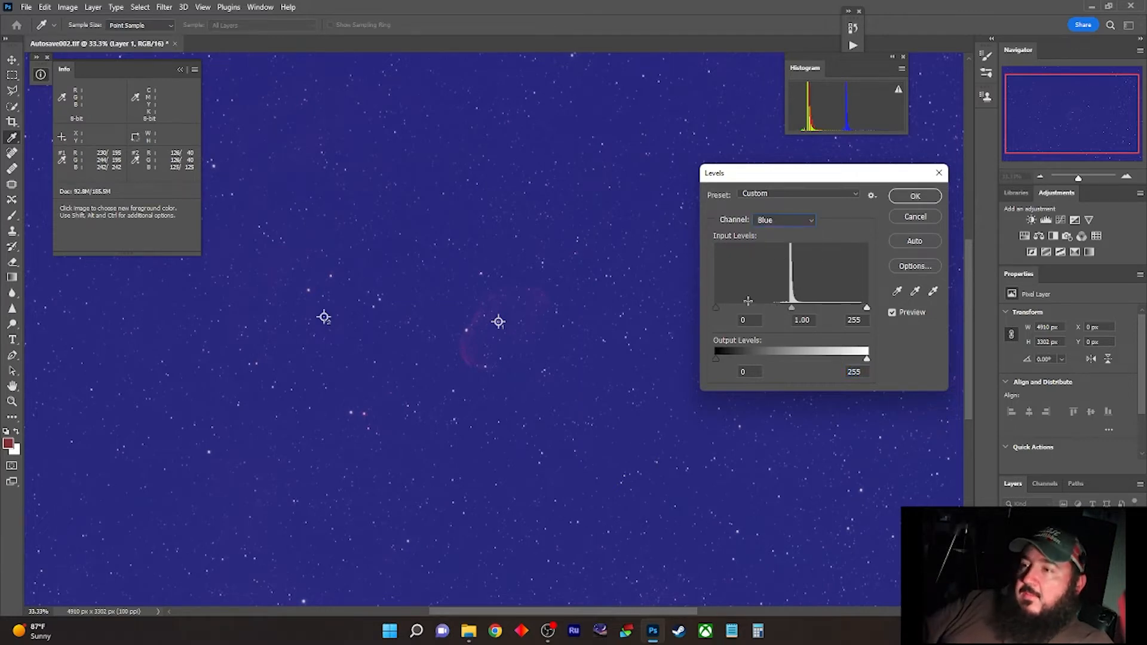
{"action": "left_click", "coordinate": [748, 321]}
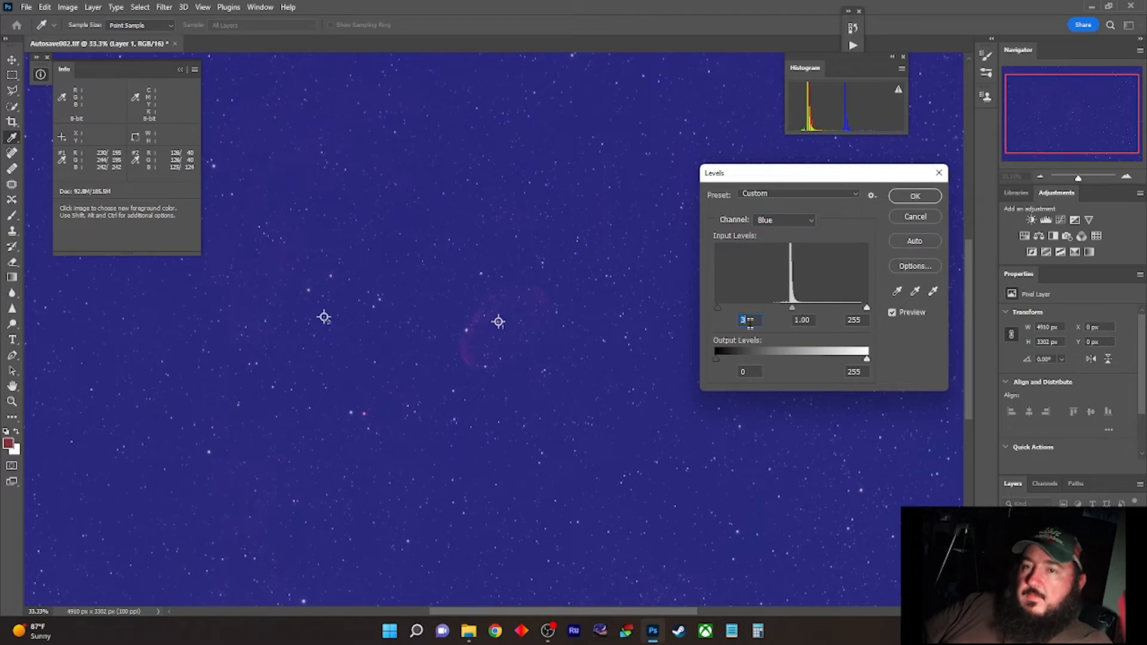
{"action": "key", "text": "Up"}
{"action": "key", "text": "Up"}
{"action": "key", "text": "Up"}
{"action": "key", "text": "Up"}
{"action": "key", "text": "Up"}
{"action": "key", "text": "Up"}
{"action": "key", "text": "Up"}
{"action": "key", "text": "Up"}
{"action": "key", "text": "Up"}
{"action": "key", "text": "Up"}
{"action": "key", "text": "Up"}
{"action": "key", "text": "Up"}
{"action": "key", "text": "Up"}
{"action": "key", "text": "Up"}
{"action": "key", "text": "Up"}
{"action": "key", "text": "Up"}
{"action": "key", "text": "Up"}
{"action": "key", "text": "Up"}
{"action": "key", "text": "Up"}
{"action": "key", "text": "Up"}
{"action": "key", "text": "Up"}
{"action": "key", "text": "Up"}
{"action": "key", "text": "Up"}
{"action": "key", "text": "Up"}
{"action": "key", "text": "Up"}
{"action": "key", "text": "Up"}
{"action": "key", "text": "Up"}
{"action": "key", "text": "Up"}
{"action": "key", "text": "Up"}
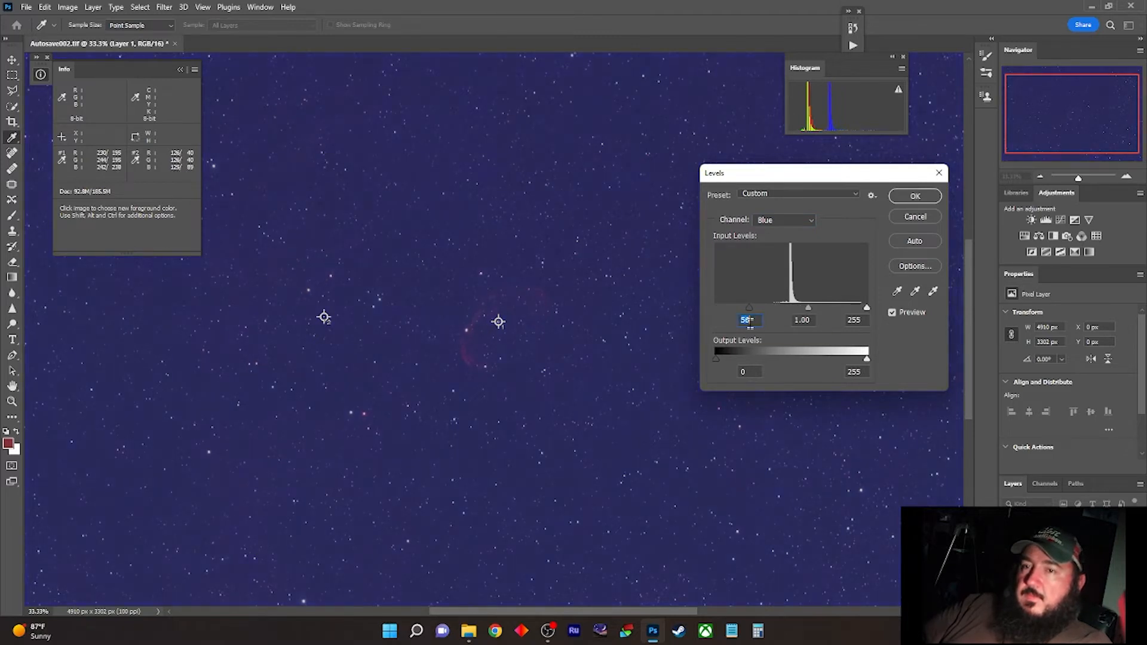
{"action": "key", "text": "Up"}
- Lower the blue channel's highlight output level to 210
{"action": "left_click", "coordinate": [854, 372]}
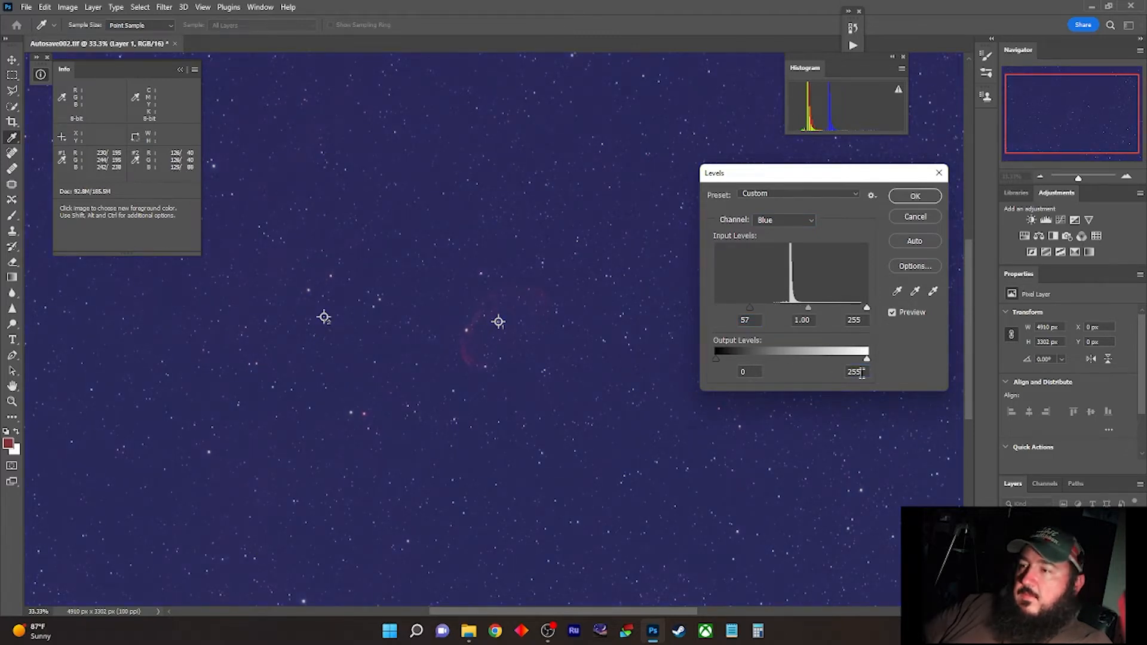
{"action": "key", "text": "Down"}
{"action": "key", "text": "Down"}
{"action": "key", "text": "Down"}
{"action": "key", "text": "Down"}
{"action": "key", "text": "Down"}
{"action": "key", "text": "Down"}
{"action": "key", "text": "Down"}
{"action": "key", "text": "Down"}
{"action": "key", "text": "Down"}
{"action": "key", "text": "Down"}
{"action": "key", "text": "Down"}
{"action": "key", "text": "Down"}
{"action": "key", "text": "Down"}
{"action": "key", "text": "Down"}
{"action": "key", "text": "Down"}
{"action": "key", "text": "Down"}
{"action": "key", "text": "Down"}
{"action": "key", "text": "Down"}
{"action": "key", "text": "Down"}
{"action": "key", "text": "Down"}
{"action": "key", "text": "Down"}
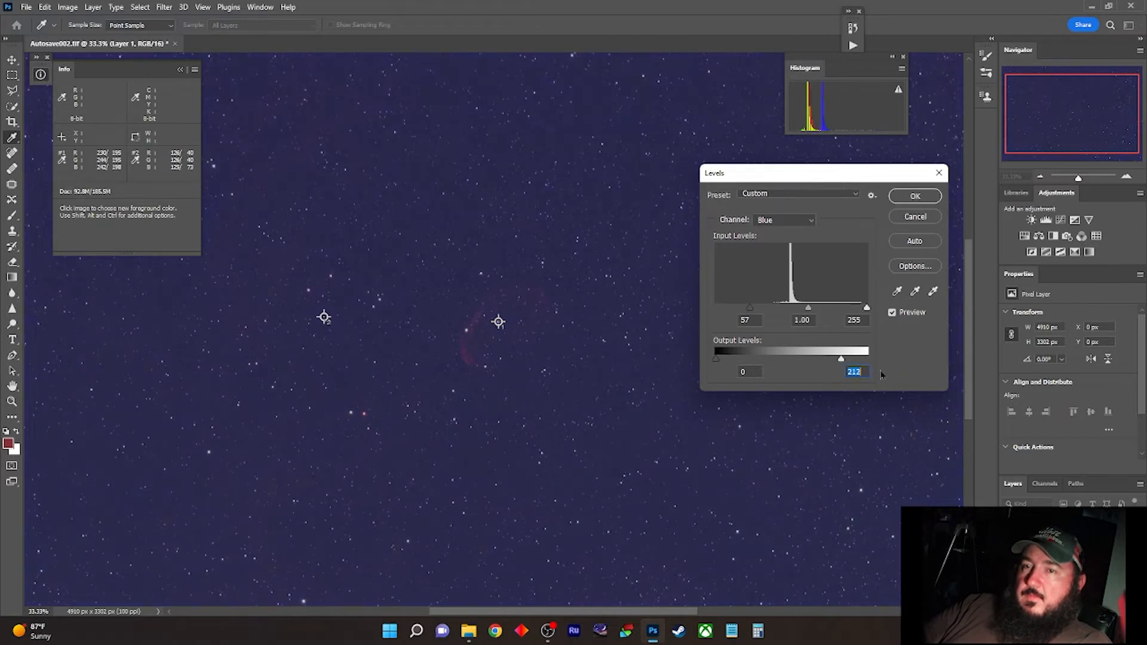
- Raise the blue channel's shadow input level to 95
{"action": "left_click", "coordinate": [759, 321]}
{"action": "key", "text": "Up"}
{"action": "key", "text": "Up"}
{"action": "key", "text": "Up"}
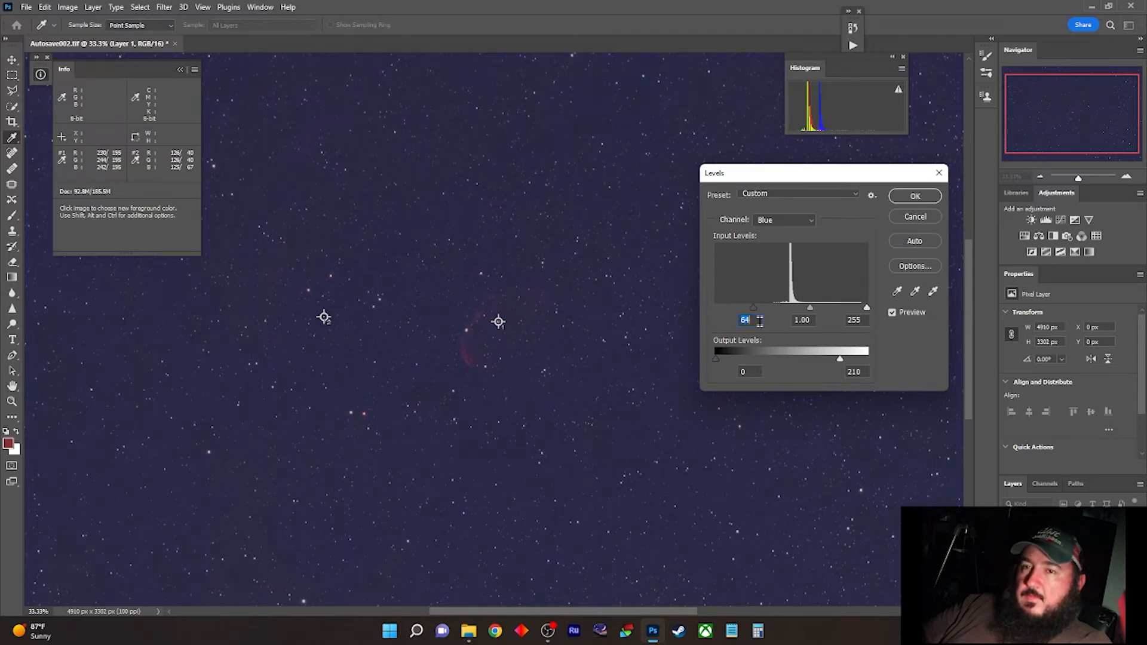
{"action": "key", "text": "Up"}
{"action": "key", "text": "Up"}
{"action": "key", "text": "Up"}
{"action": "key", "text": "Up"}
{"action": "key", "text": "Up"}
{"action": "key", "text": "Up"}
{"action": "key", "text": "Up"}
{"action": "key", "text": "Up"}
{"action": "key", "text": "Up"}
{"action": "key", "text": "Up"}
{"action": "key", "text": "Up"}
{"action": "key", "text": "Up"}
{"action": "key", "text": "Up"}
{"action": "key", "text": "Up"}
{"action": "key", "text": "Up"}
{"action": "key", "text": "Up"}
{"action": "key", "text": "Up"}
{"action": "key", "text": "Up"}
{"action": "key", "text": "Up"}
{"action": "key", "text": "Up"}
{"action": "key", "text": "Up"}
{"action": "key", "text": "Up"}
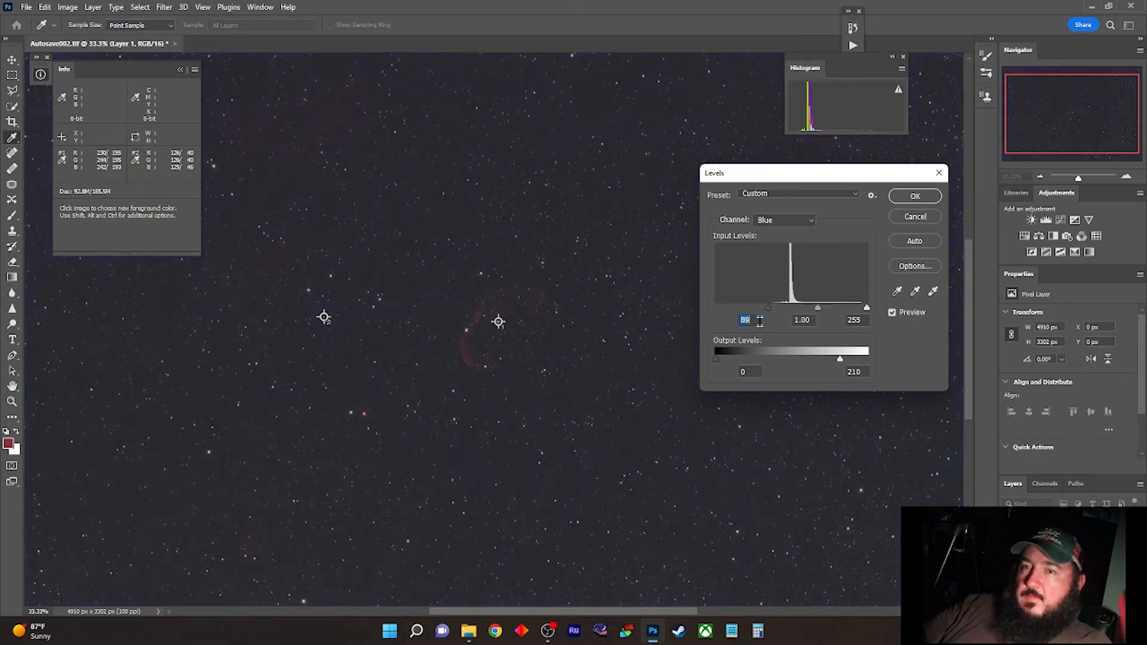
{"action": "key", "text": "Up"}
{"action": "key", "text": "Up"}
- Fine-tune the blue channel's midtone input level to 1.01
{"action": "left_click", "coordinate": [814, 320]}
{"action": "key", "text": "Up"}
{"action": "key", "text": "Up"}
{"action": "key", "text": "Up"}
{"action": "key", "text": "Up"}
{"action": "key", "text": "Up"}
{"action": "key", "text": "Down"}
{"action": "key", "text": "Down"}
{"action": "key", "text": "Down"}
{"action": "key", "text": "Down"}
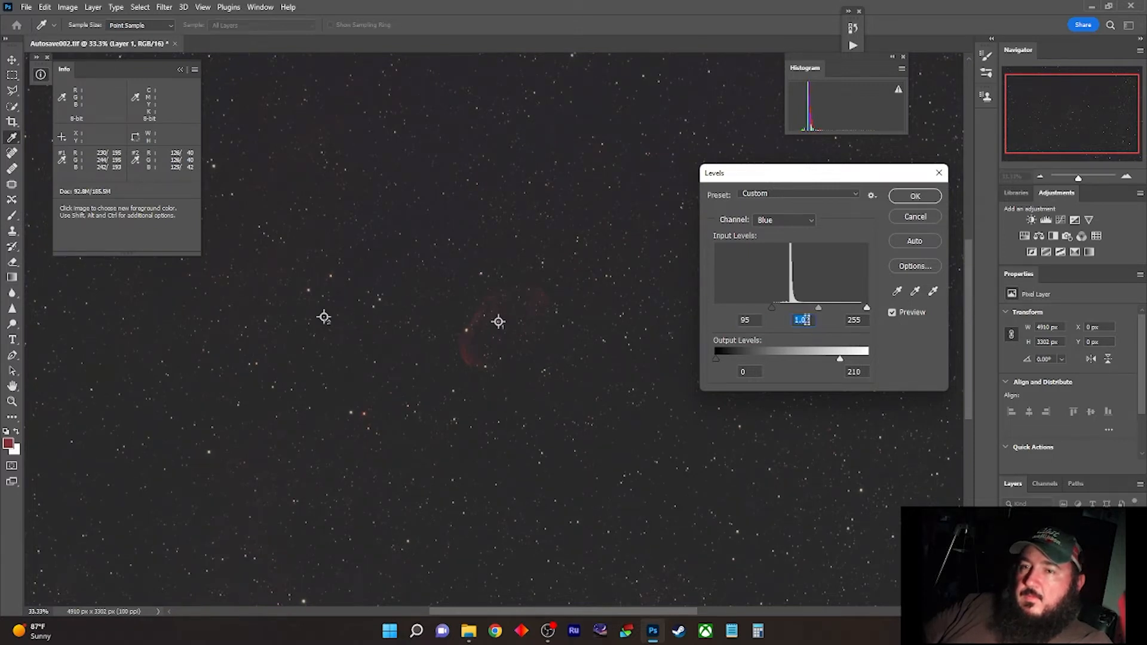
- Fine-tune the blue channel's shadow input level to 96 and highlight output level to 213, and apply the Levels adjustment
{"action": "left_click", "coordinate": [864, 371]}
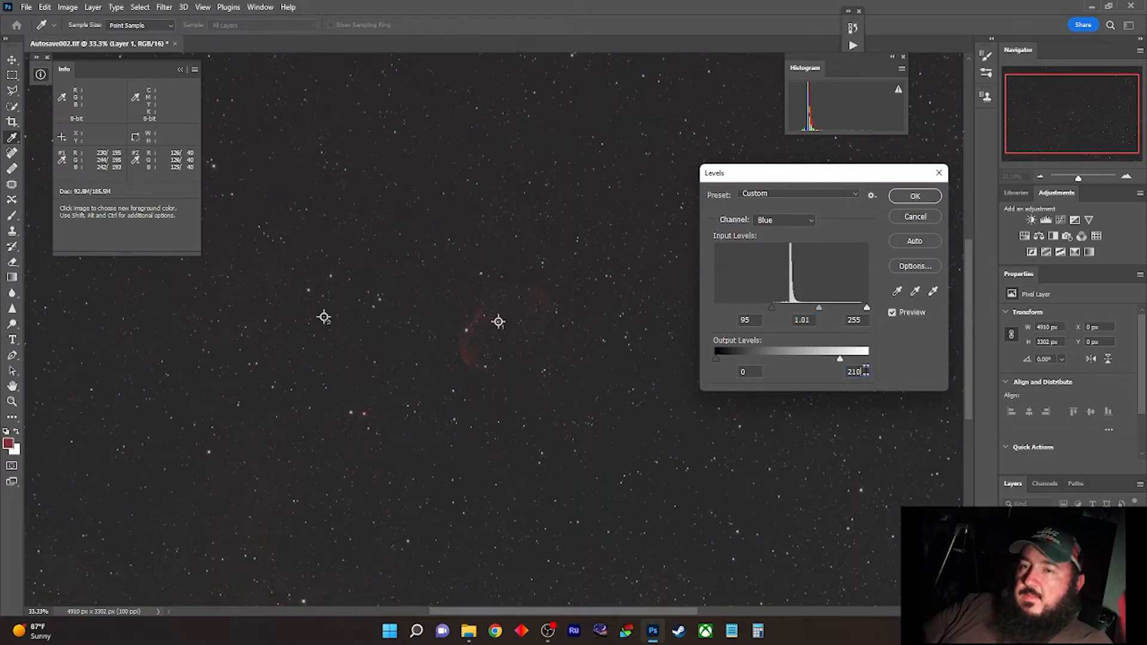
{"action": "key", "text": "Up"}
{"action": "key", "text": "Up"}
{"action": "left_click", "coordinate": [755, 320]}
{"action": "key", "text": "Up"}
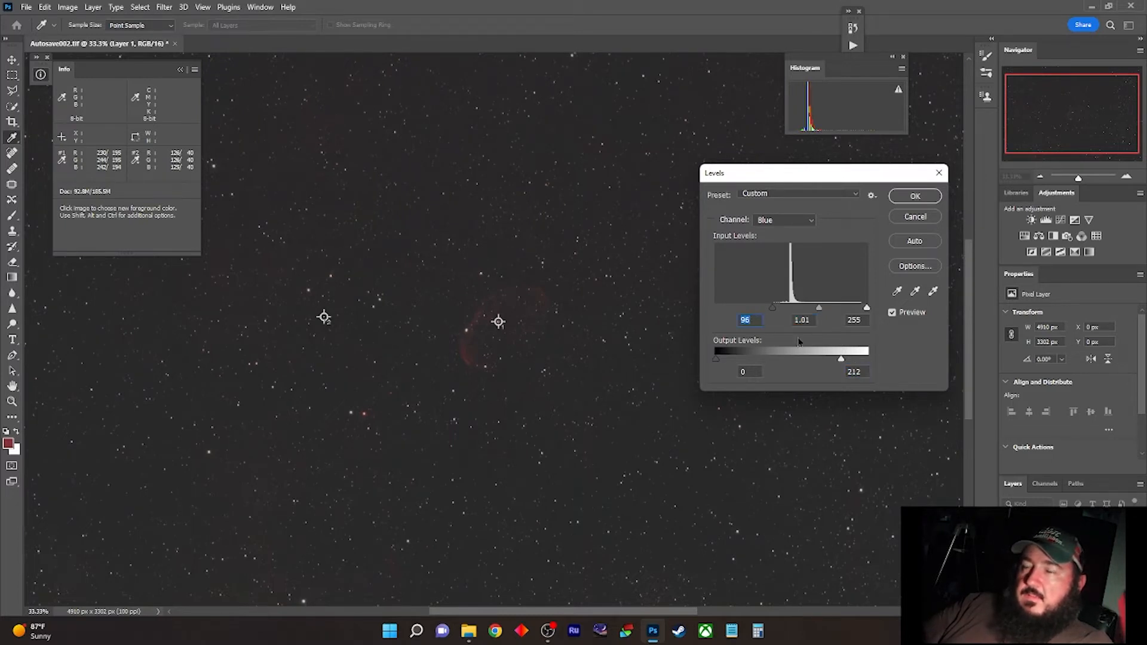
{"action": "left_click", "coordinate": [864, 369]}
{"action": "key", "text": "Up"}
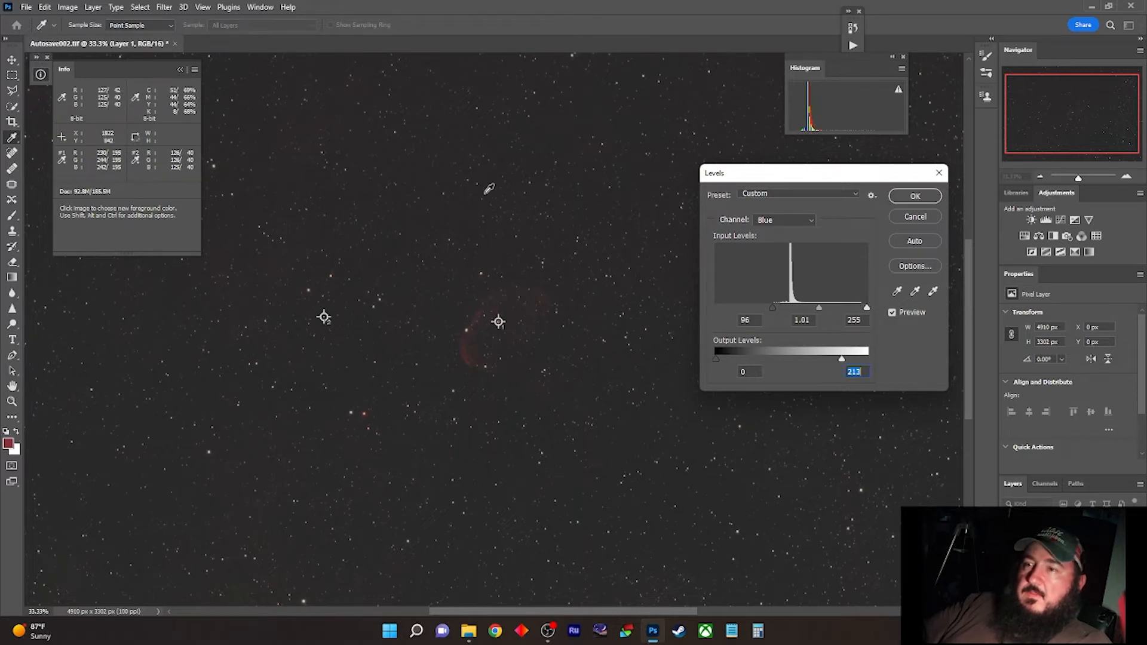
{"action": "left_click", "coordinate": [911, 203]}
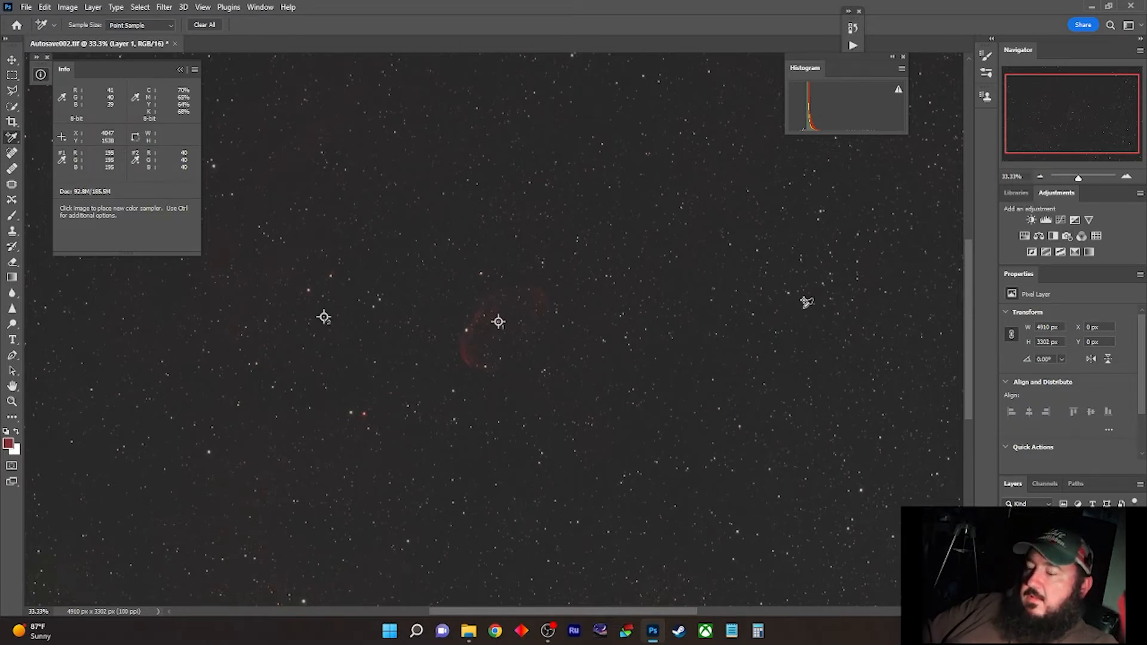
- Stretch the image with a Curves adjustment using the Arcsinh10 preset
{"action": "key", "text": "ctrl+m"}
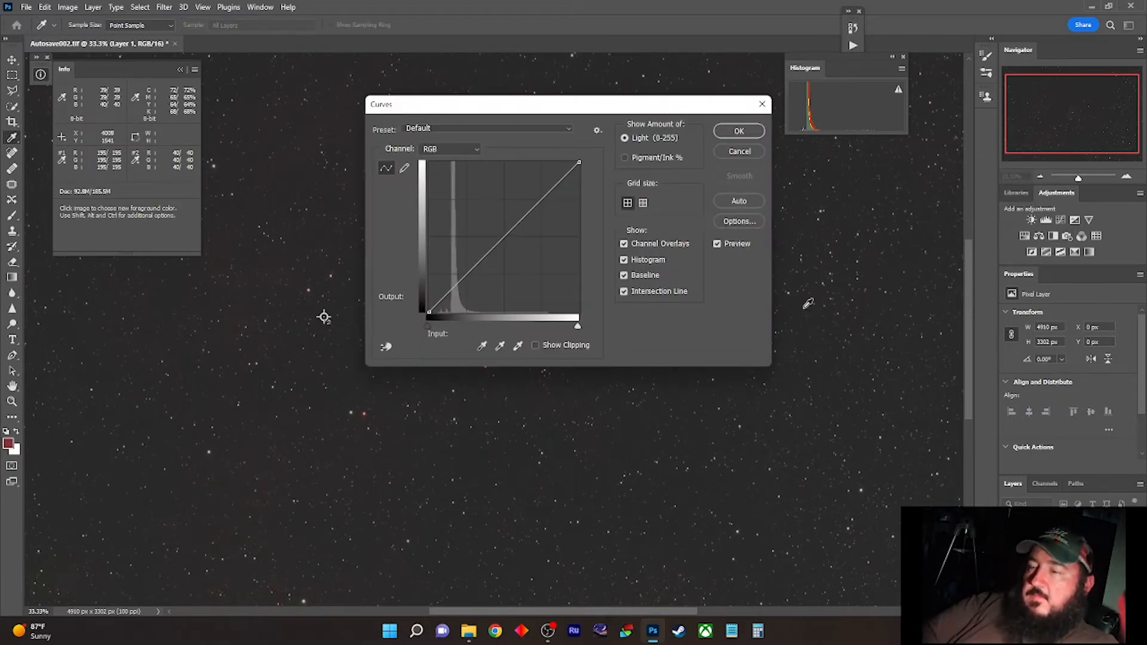
{"action": "left_click", "coordinate": [556, 129]}
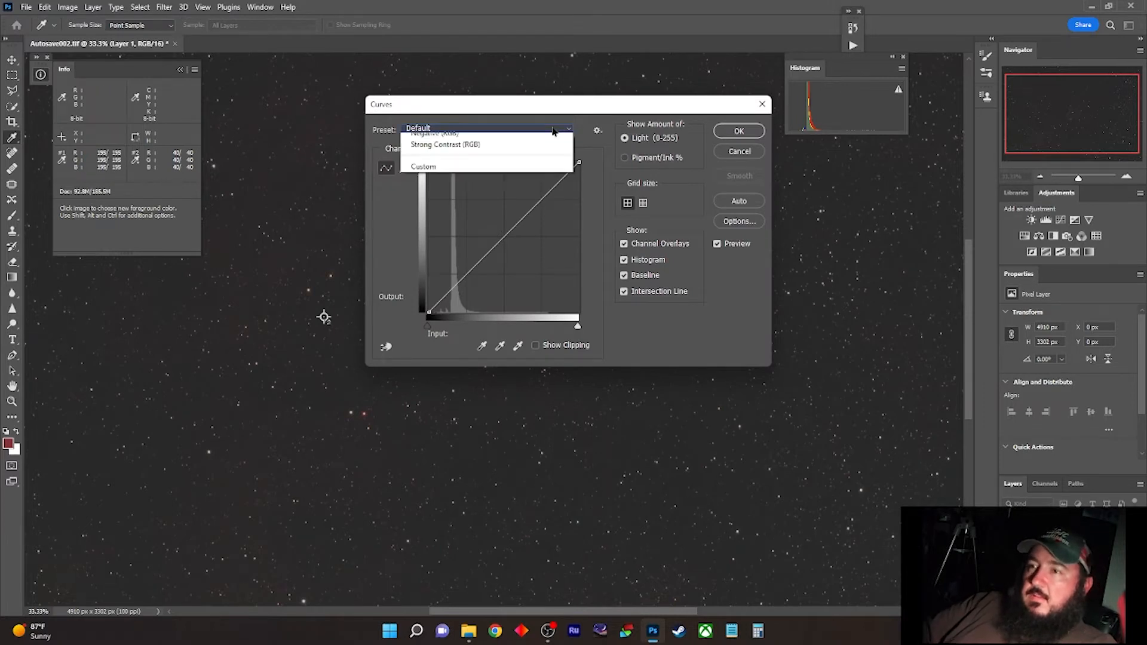
{"action": "left_click", "coordinate": [526, 163]}
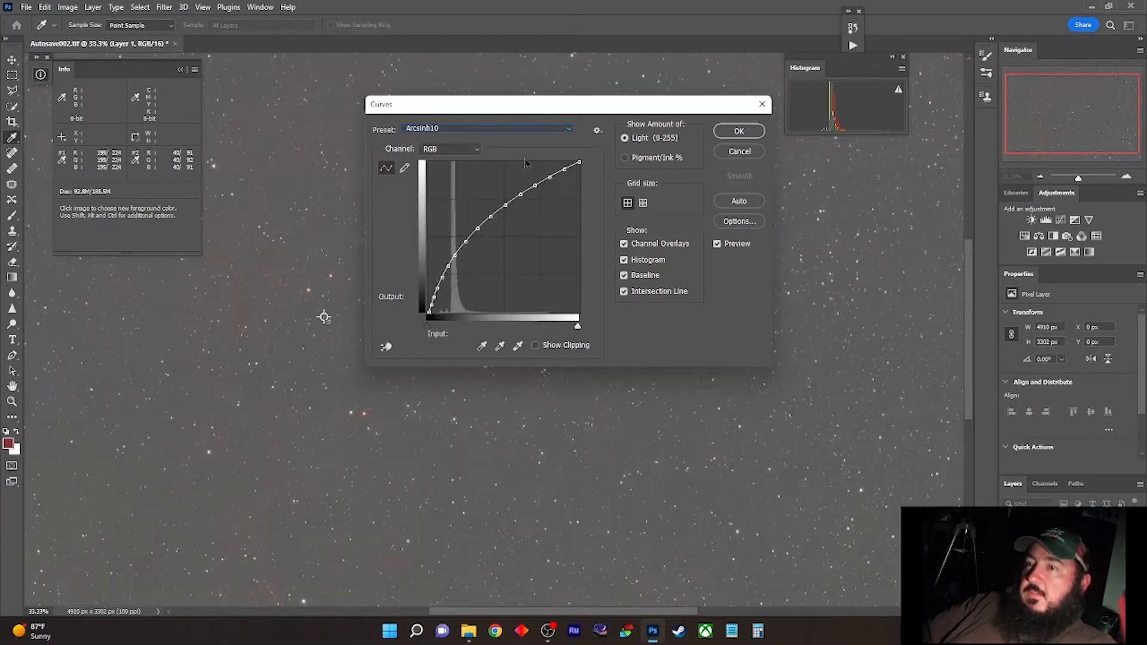
{"action": "left_click", "coordinate": [739, 131]}
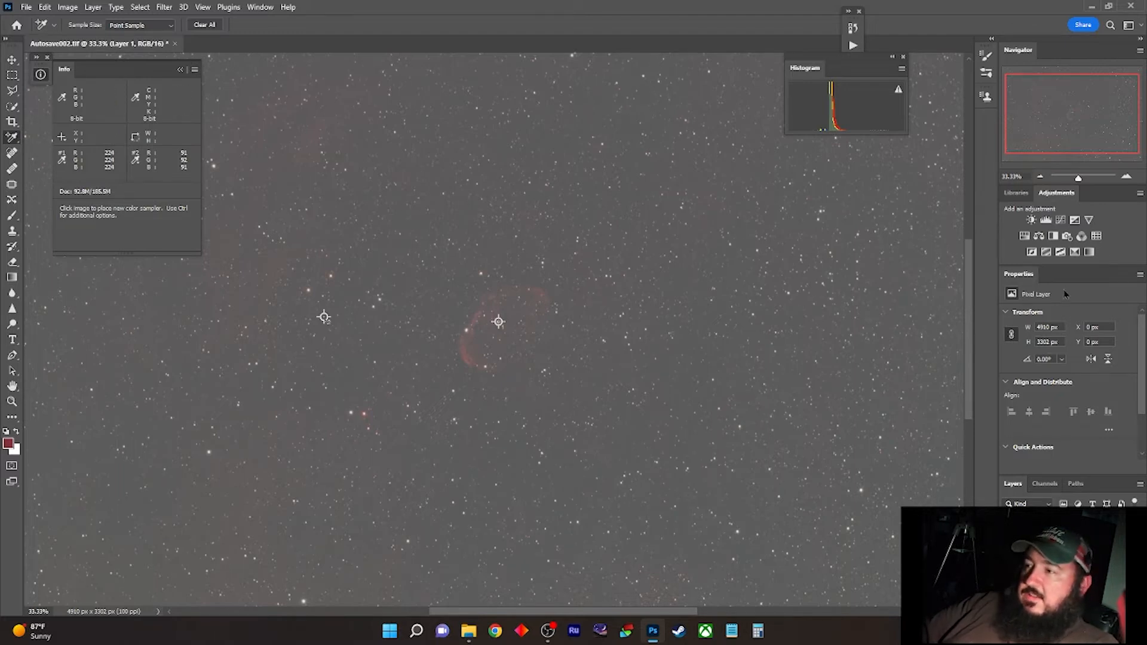
- Start a new Levels adjustment on the red channel and set its shadow input level to 50
{"action": "key", "text": "ctrl+l"}
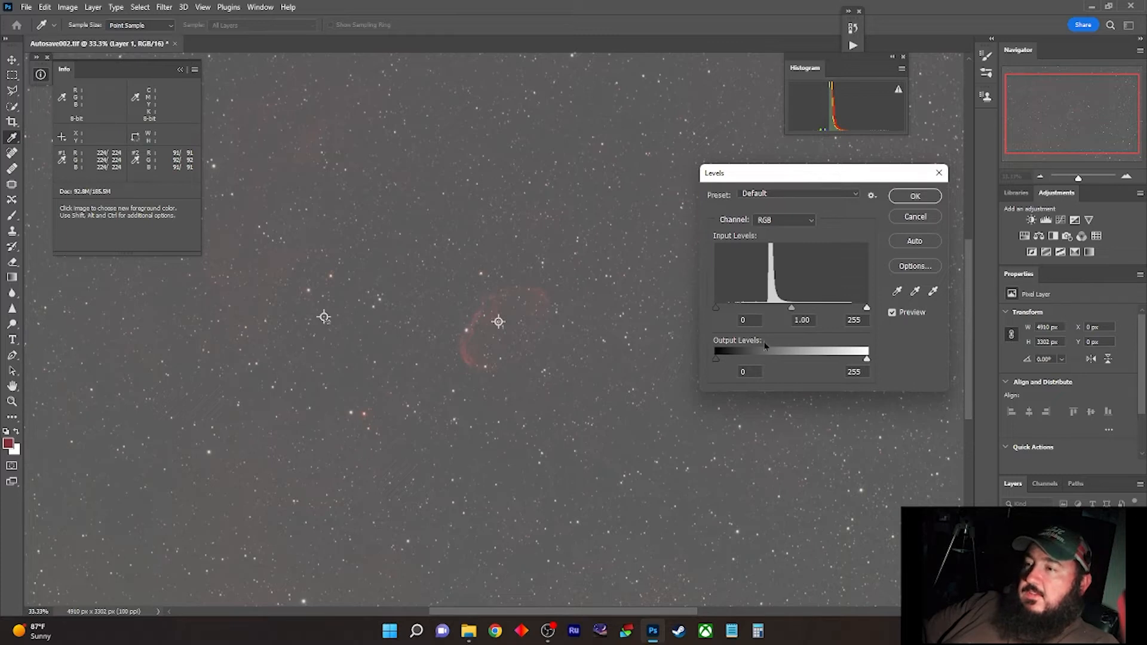
{"action": "left_click", "coordinate": [803, 220]}
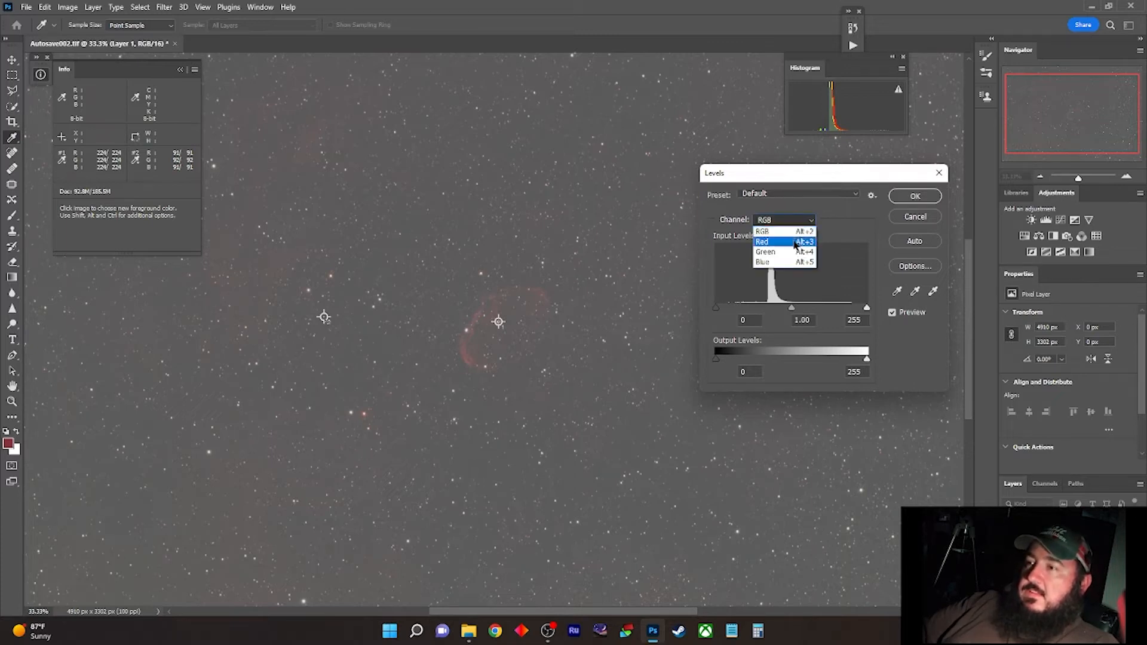
{"action": "left_click", "coordinate": [794, 243]}
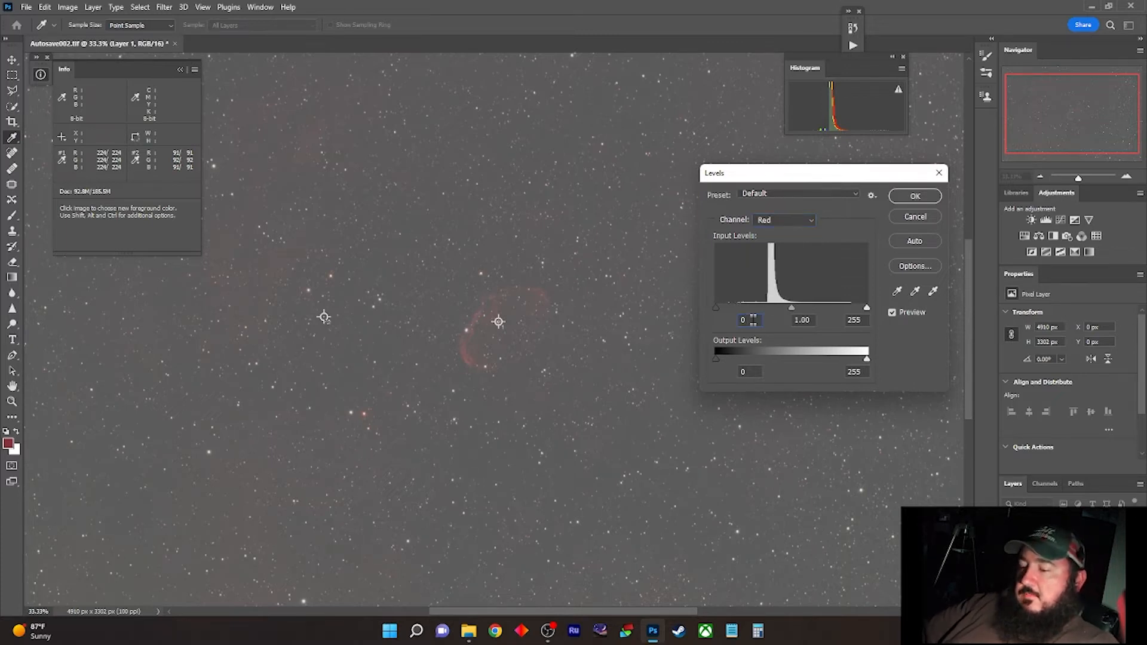
{"action": "type", "text": "29"}
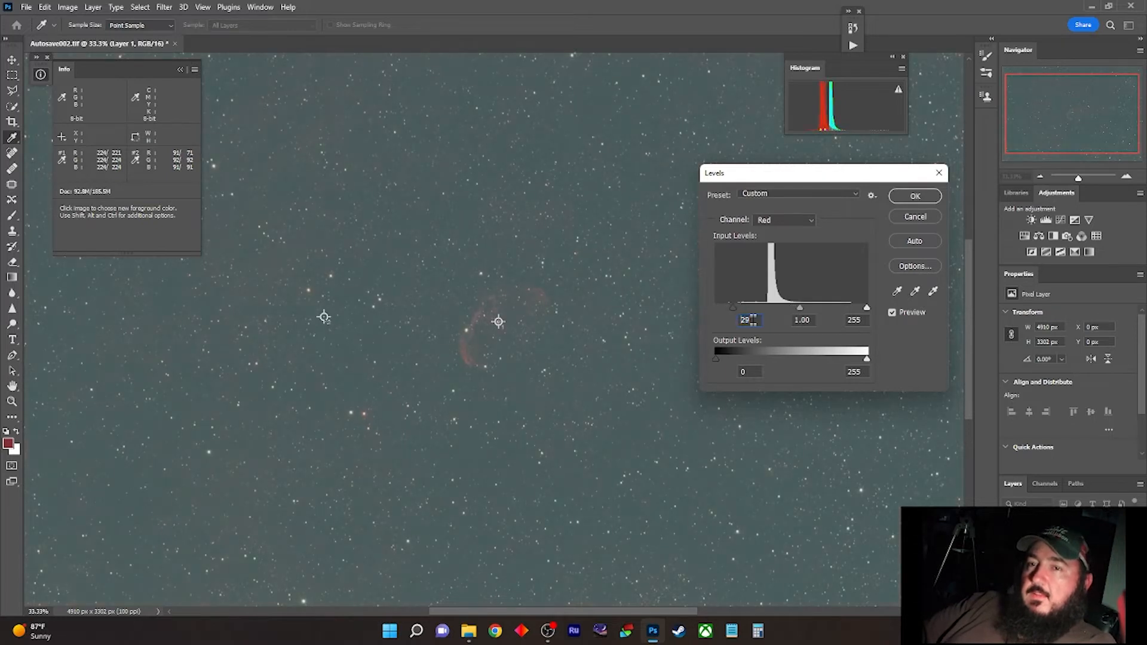
{"action": "key", "text": "Up"}
{"action": "key", "text": "Up"}
{"action": "key", "text": "Up"}
{"action": "key", "text": "Up"}
{"action": "key", "text": "Up"}
{"action": "key", "text": "Up"}
{"action": "key", "text": "Up"}
{"action": "key", "text": "Up"}
{"action": "key", "text": "Up"}
{"action": "key", "text": "Up"}
{"action": "key", "text": "Up"}
{"action": "key", "text": "Up"}
{"action": "key", "text": "Up"}
{"action": "key", "text": "Up"}
{"action": "key", "text": "Up"}
{"action": "key", "text": "Up"}
{"action": "key", "text": "Up"}
{"action": "key", "text": "Up"}
{"action": "key", "text": "Up"}
{"action": "key", "text": "Up"}
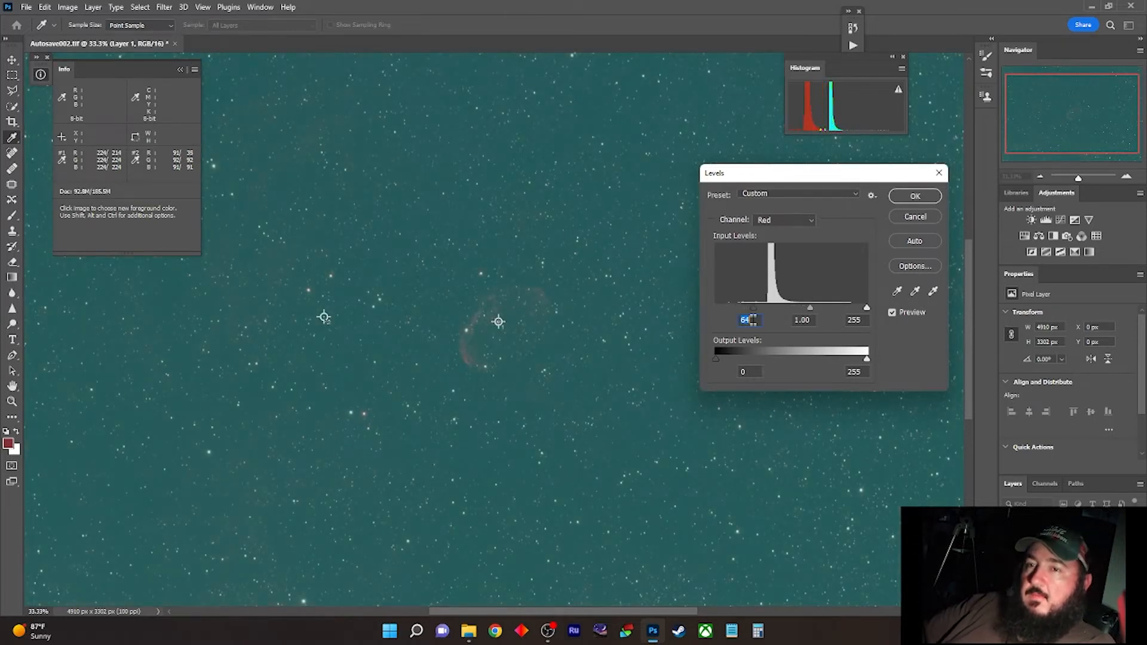
{"action": "key", "text": "Down"}
{"action": "key", "text": "Down"}
{"action": "key", "text": "Down"}
{"action": "key", "text": "Down"}
{"action": "key", "text": "Down"}
{"action": "key", "text": "Down"}
{"action": "key", "text": "Down"}
{"action": "key", "text": "Down"}
{"action": "key", "text": "Down"}
{"action": "key", "text": "Down"}
{"action": "key", "text": "Down"}
{"action": "key", "text": "Down"}
{"action": "key", "text": "Down"}
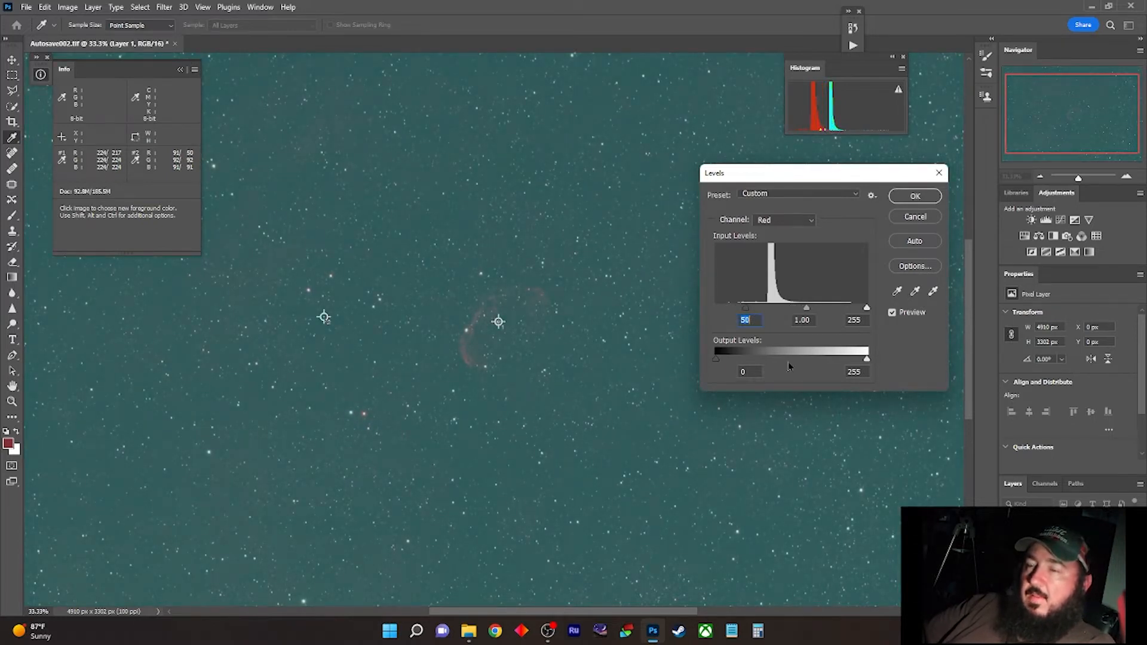
- Lower the red channel's highlight output level to 231
{"action": "double_click", "coordinate": [870, 373]}
{"action": "key", "text": "Down"}
{"action": "key", "text": "Down"}
{"action": "key", "text": "Down"}
{"action": "key", "text": "Down"}
{"action": "key", "text": "Down"}
{"action": "key", "text": "Down"}
{"action": "key", "text": "Down"}
{"action": "key", "text": "Down"}
{"action": "key", "text": "Down"}
{"action": "key", "text": "Down"}
{"action": "key", "text": "Down"}
{"action": "key", "text": "Down"}
{"action": "key", "text": "Down"}
{"action": "key", "text": "Down"}
{"action": "key", "text": "Down"}
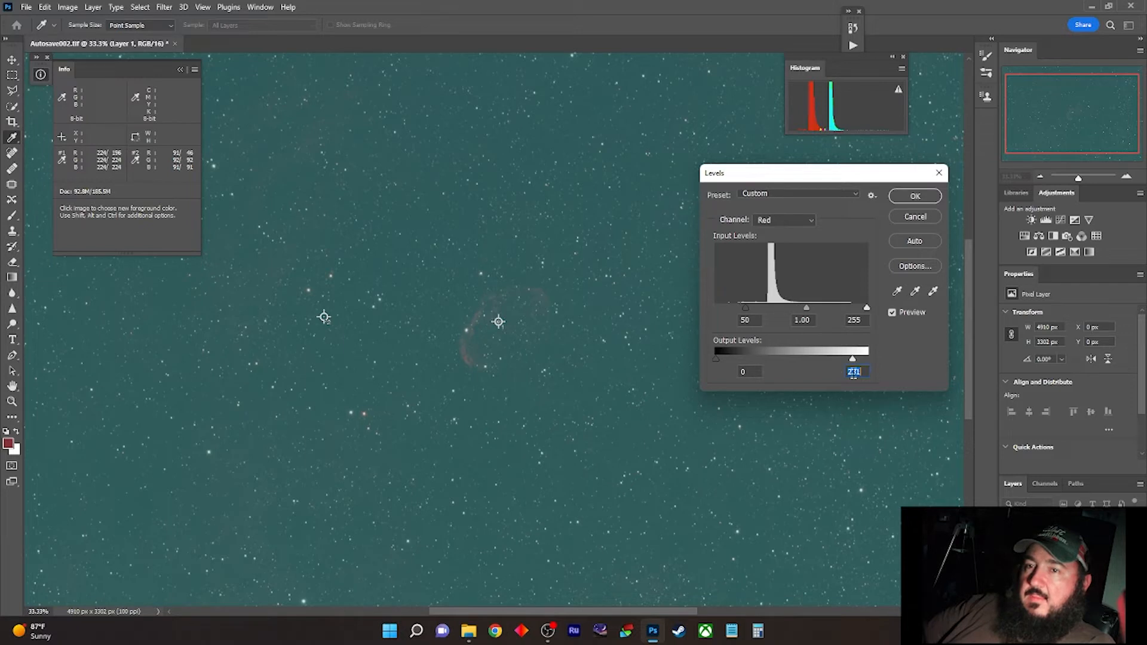
- Raise the red channel's shadow input level to 56
{"action": "double_click", "coordinate": [751, 321]}
{"action": "key", "text": "Up"}
{"action": "key", "text": "Up"}
- Switch Levels to the green channel and set its shadow input level to 42
{"action": "left_click", "coordinate": [784, 220]}
{"action": "left_click", "coordinate": [780, 246]}
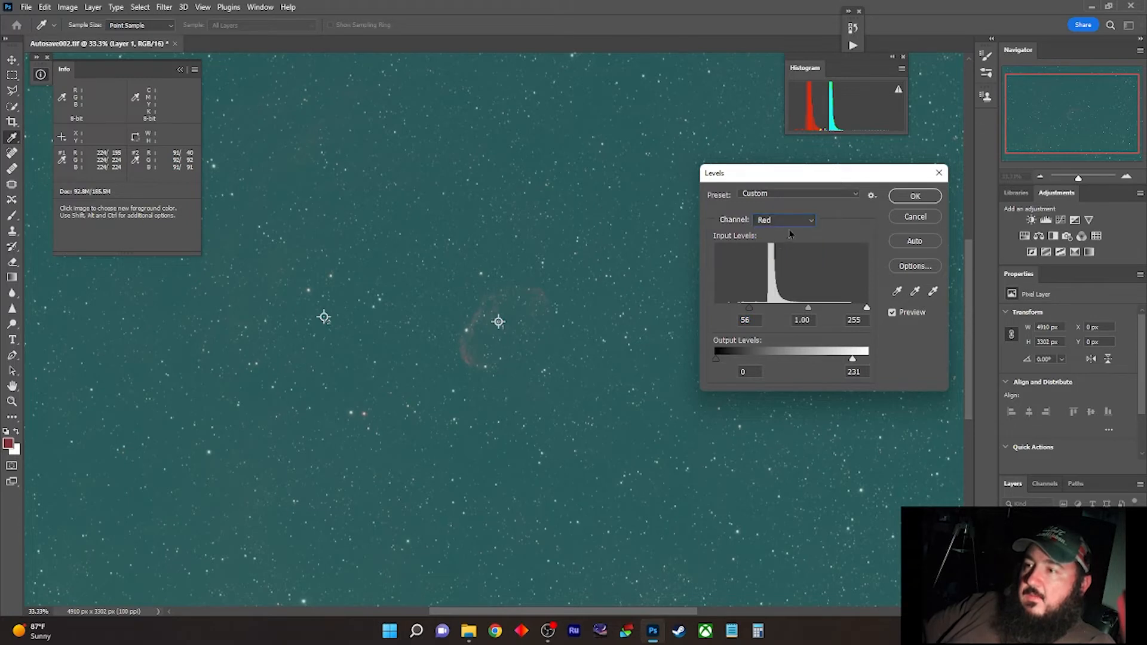
{"action": "left_click", "coordinate": [784, 220]}
{"action": "left_click", "coordinate": [768, 247]}
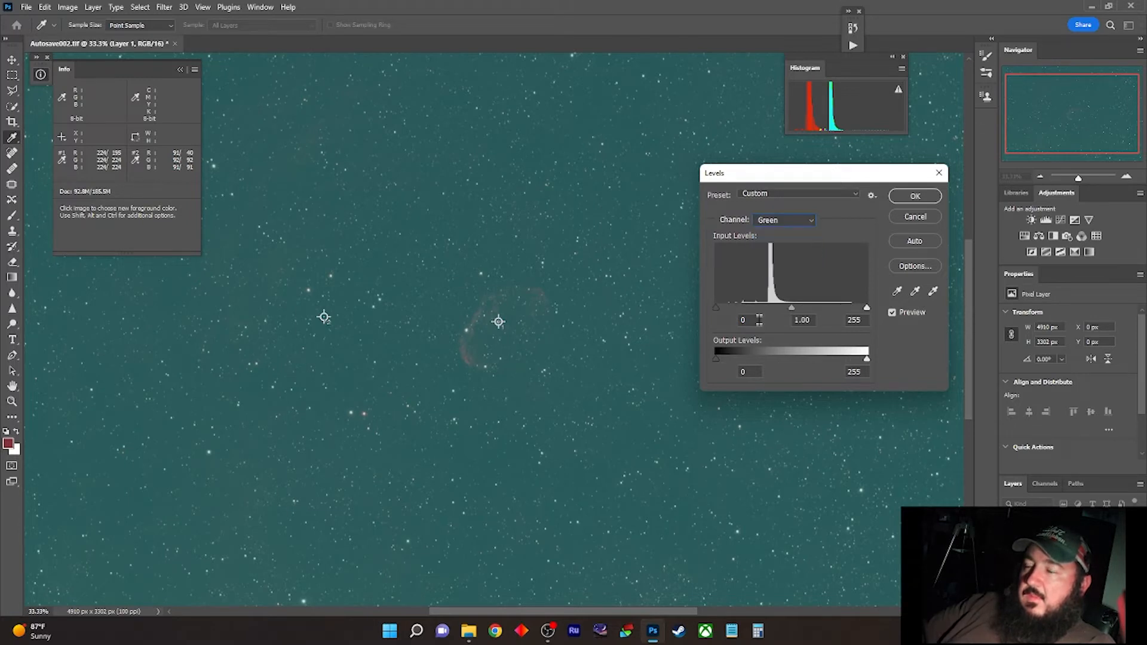
{"action": "left_click_drag", "start_coordinate": [758, 319], "coordinate": [759, 320]}
{"action": "key", "text": "Up"}
{"action": "key", "text": "Up"}
{"action": "key", "text": "Up"}
{"action": "key", "text": "Up"}
{"action": "key", "text": "Up"}
{"action": "key", "text": "Up"}
{"action": "key", "text": "Up"}
{"action": "key", "text": "Up"}
- Lower the green channel's highlight output level to 230
{"action": "left_click", "coordinate": [858, 374]}
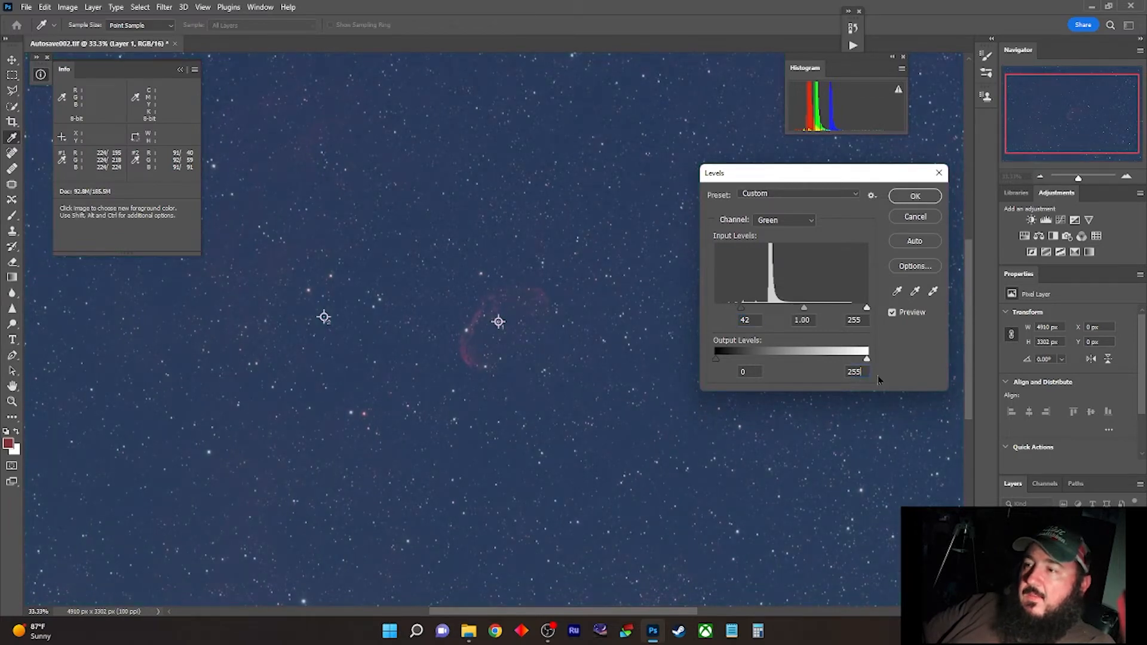
{"action": "key", "text": "Down"}
{"action": "key", "text": "Down"}
{"action": "key", "text": "Down"}
{"action": "key", "text": "Down"}
{"action": "key", "text": "Down"}
{"action": "key", "text": "Down"}
{"action": "key", "text": "Down"}
{"action": "key", "text": "Down"}
{"action": "key", "text": "Down"}
{"action": "key", "text": "Down"}
{"action": "key", "text": "Down"}
{"action": "key", "text": "Down"}
{"action": "key", "text": "Down"}
{"action": "key", "text": "Down"}
{"action": "key", "text": "Down"}
{"action": "key", "text": "Down"}
{"action": "key", "text": "Down"}
{"action": "key", "text": "Down"}
{"action": "key", "text": "Down"}
{"action": "key", "text": "Down"}
{"action": "key", "text": "Down"}
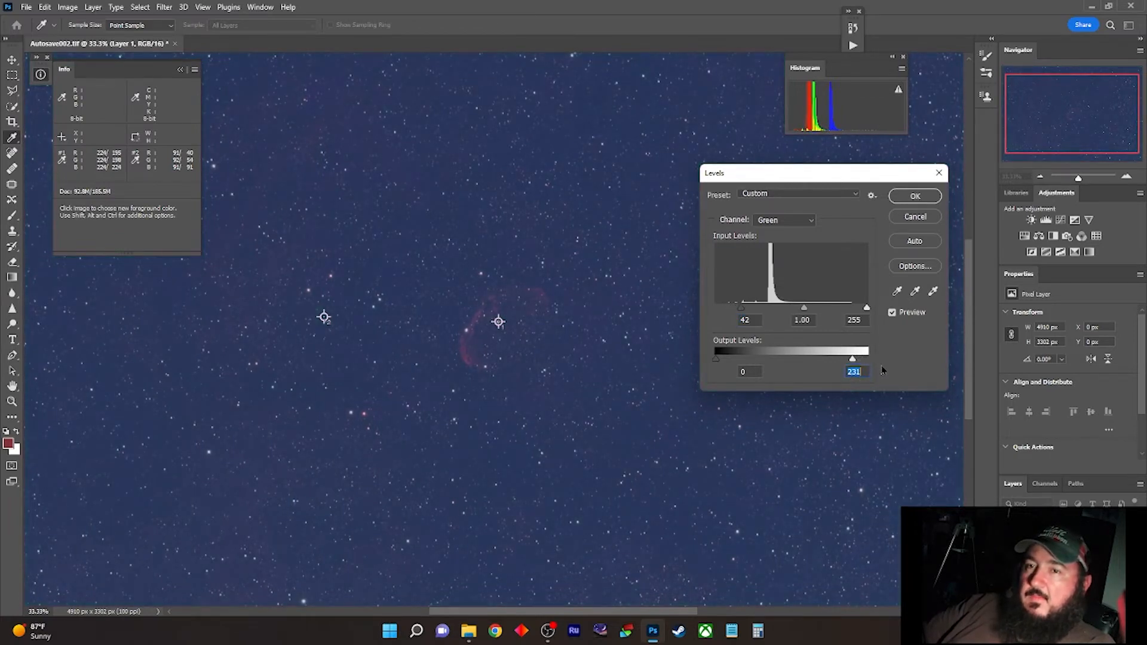
{"action": "key", "text": "Down"}
- Raise the green channel's shadow input level to 56
{"action": "left_click", "coordinate": [758, 320]}
{"action": "key", "text": "Up"}
{"action": "key", "text": "Up"}
{"action": "key", "text": "Up"}
{"action": "key", "text": "Up"}
{"action": "key", "text": "Up"}
{"action": "key", "text": "Up"}
{"action": "key", "text": "Up"}
{"action": "key", "text": "Up"}
{"action": "key", "text": "Up"}
{"action": "key", "text": "Up"}
{"action": "key", "text": "Up"}
{"action": "key", "text": "Up"}
{"action": "key", "text": "Up"}
{"action": "key", "text": "Up"}
{"action": "key", "text": "Up"}
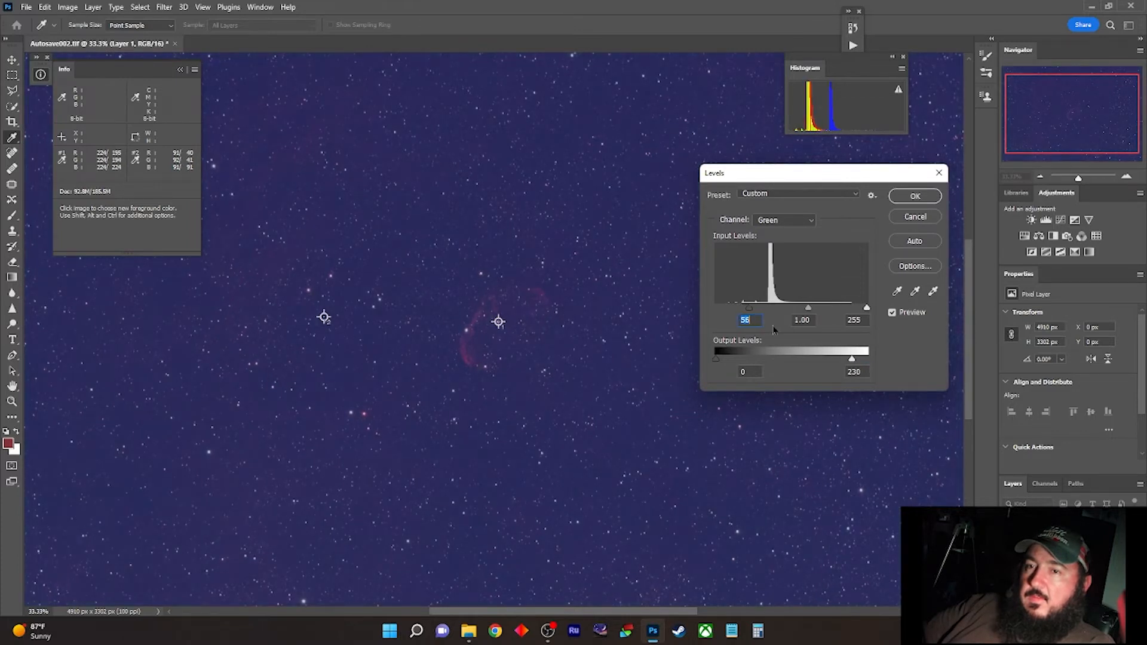
- Fine-tune the green channel's midtone input level to 1.03 and its shadow input level to 59
{"action": "left_click", "coordinate": [814, 321]}
{"action": "key", "text": "Up"}
{"action": "key", "text": "Up"}
{"action": "left_click", "coordinate": [758, 319]}
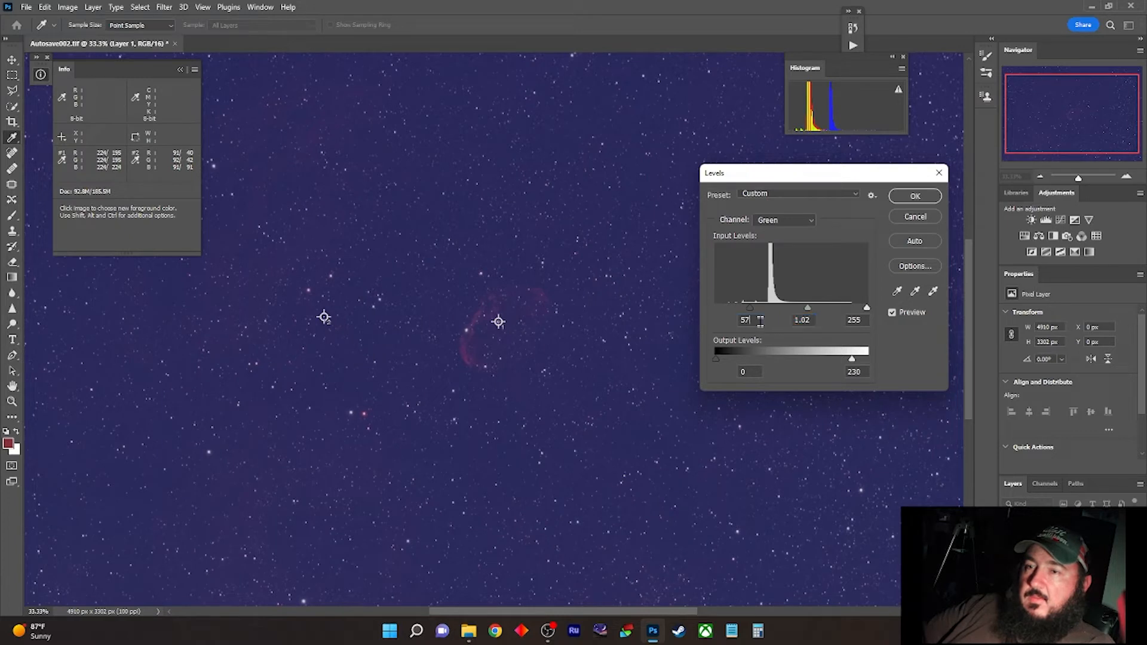
{"action": "key", "text": "Up"}
{"action": "key", "text": "Up"}
{"action": "left_click", "coordinate": [813, 321]}
{"action": "key", "text": "Up"}
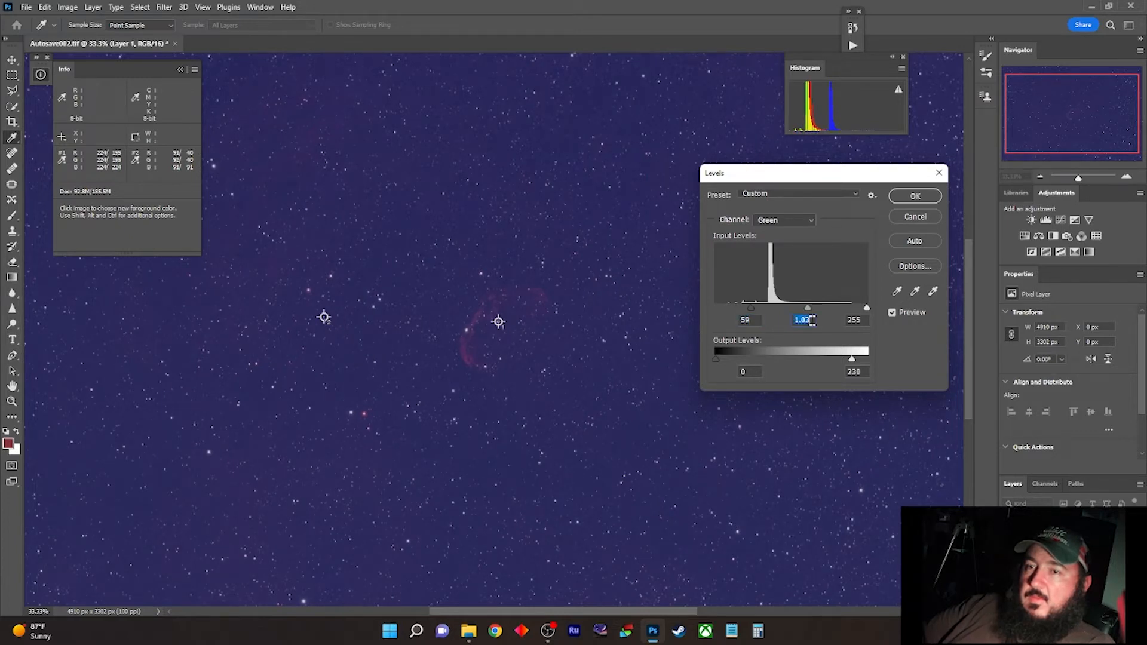
- Switch Levels to the blue channel and set its shadow input level to 41
{"action": "left_click", "coordinate": [784, 220]}
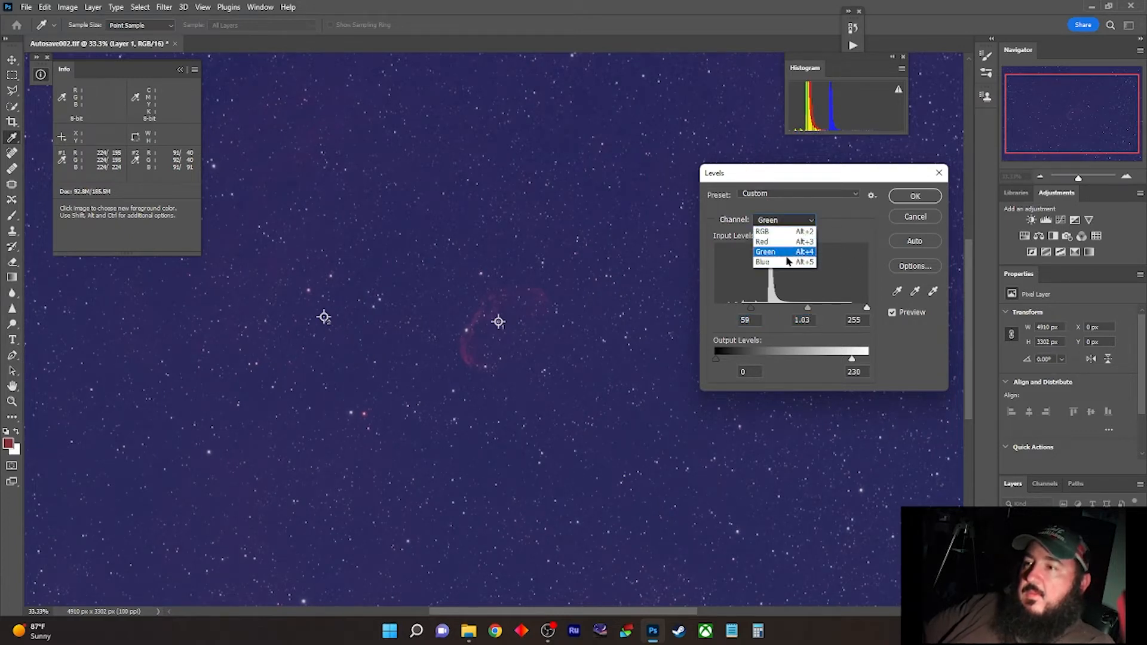
{"action": "left_click", "coordinate": [771, 263]}
{"action": "left_click", "coordinate": [756, 319]}
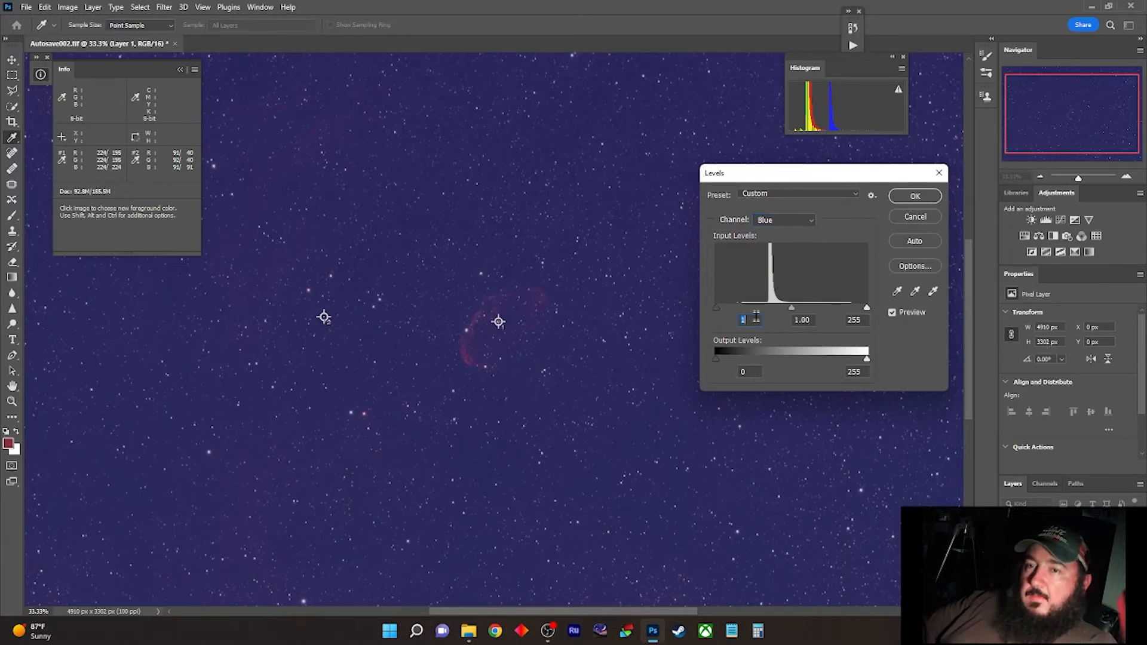
{"action": "type", "text": "17"}
{"action": "key", "text": "Up"}
{"action": "key", "text": "Up"}
{"action": "key", "text": "Up"}
{"action": "key", "text": "Up"}
{"action": "key", "text": "Up"}
{"action": "key", "text": "Up"}
{"action": "key", "text": "Up"}
{"action": "key", "text": "Up"}
{"action": "key", "text": "Up"}
{"action": "key", "text": "Up"}
{"action": "key", "text": "Up"}
{"action": "key", "text": "Up"}
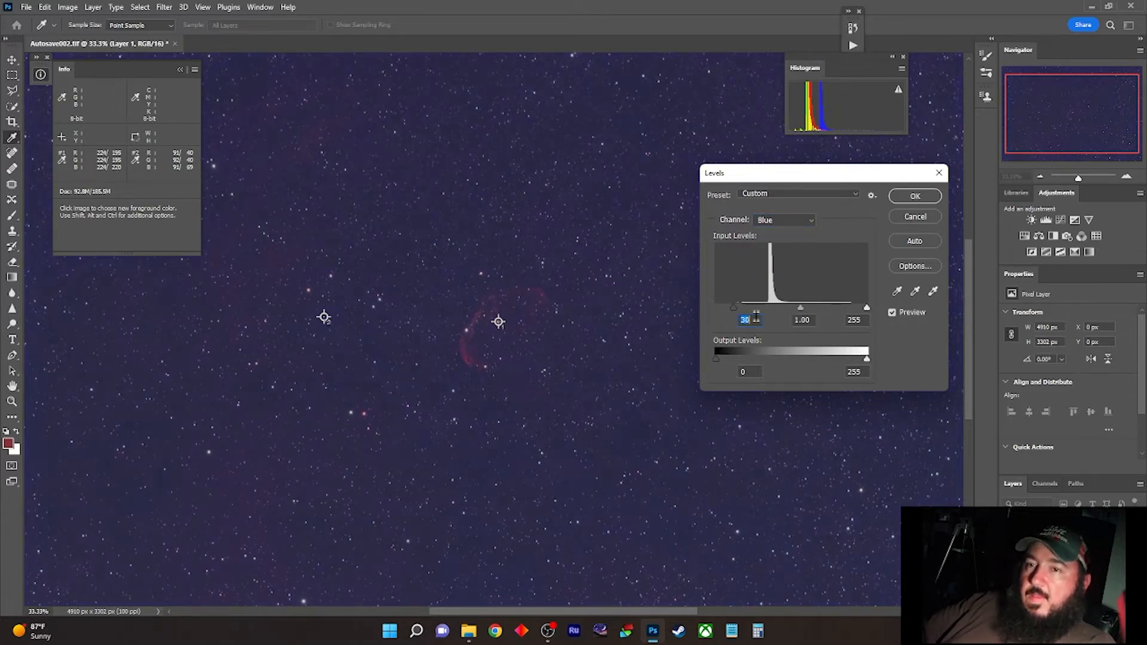
{"action": "key", "text": "Up"}
{"action": "key", "text": "Up"}
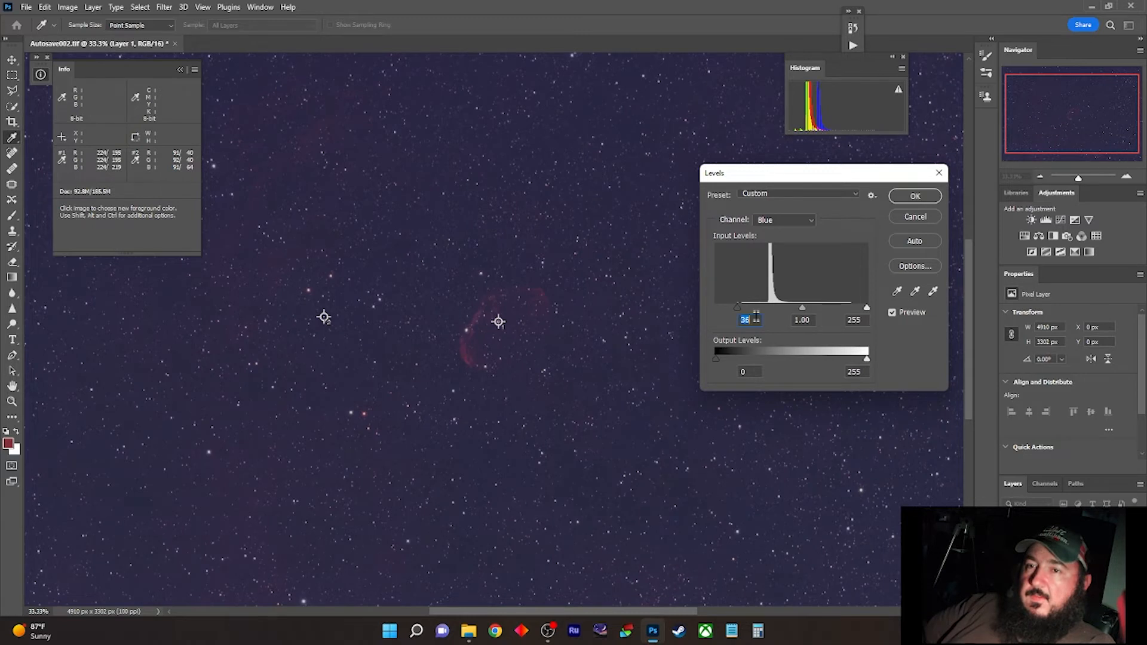
{"action": "key", "text": "Up"}
{"action": "key", "text": "Up"}
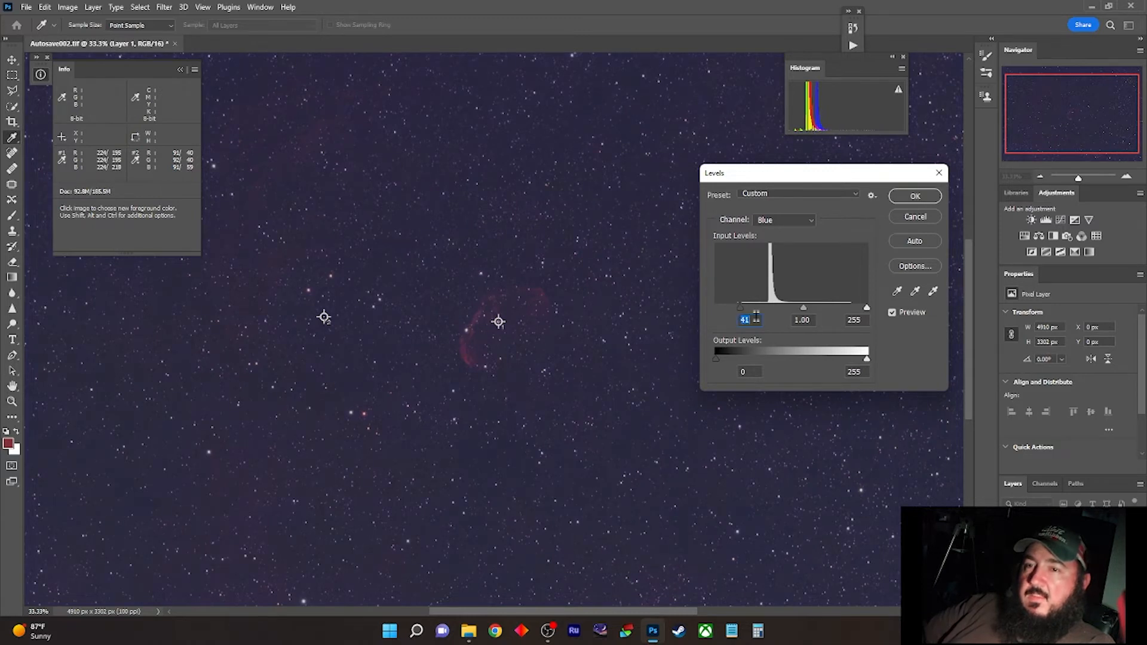
- Lower the blue channel's highlight output level to 230
{"action": "left_click", "coordinate": [861, 371]}
{"action": "key", "text": "Down"}
{"action": "key", "text": "Down"}
{"action": "key", "text": "Down"}
{"action": "key", "text": "Down"}
{"action": "key", "text": "Down"}
{"action": "key", "text": "Down"}
{"action": "key", "text": "Down"}
{"action": "key", "text": "Down"}
{"action": "key", "text": "Down"}
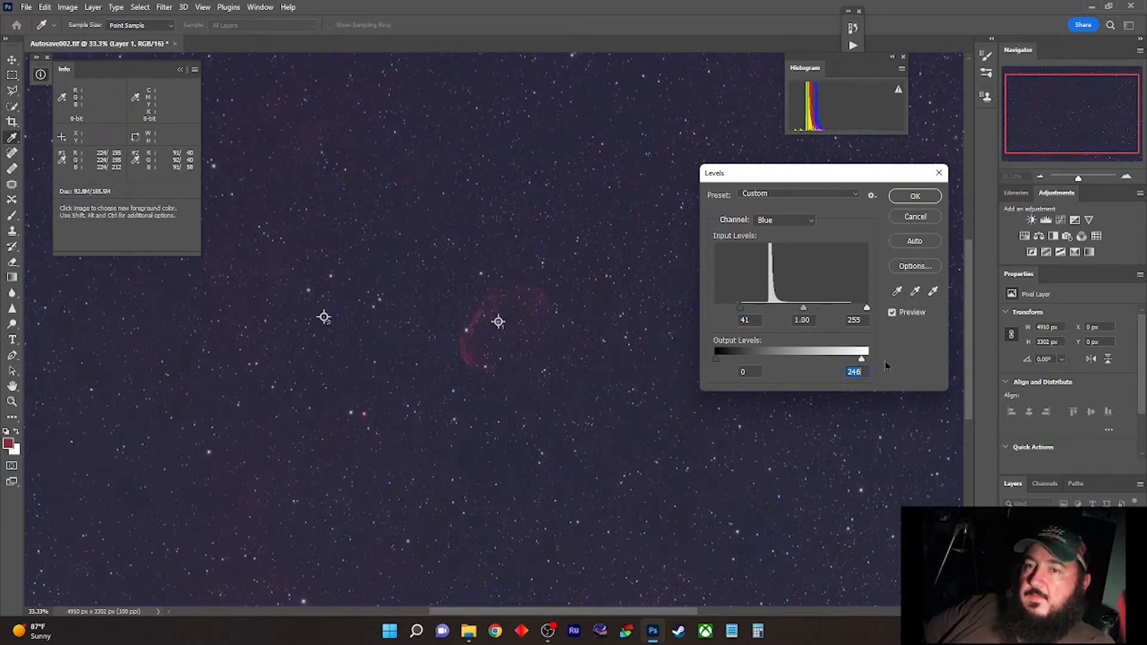
{"action": "key", "text": "Down"}
{"action": "key", "text": "Down"}
{"action": "key", "text": "Down"}
{"action": "key", "text": "Down"}
{"action": "key", "text": "Down"}
{"action": "key", "text": "Down"}
{"action": "key", "text": "Down"}
{"action": "key", "text": "Down"}
{"action": "key", "text": "Down"}
{"action": "key", "text": "Down"}
{"action": "key", "text": "Down"}
{"action": "key", "text": "Down"}
{"action": "key", "text": "Down"}
{"action": "key", "text": "Down"}
{"action": "key", "text": "Down"}
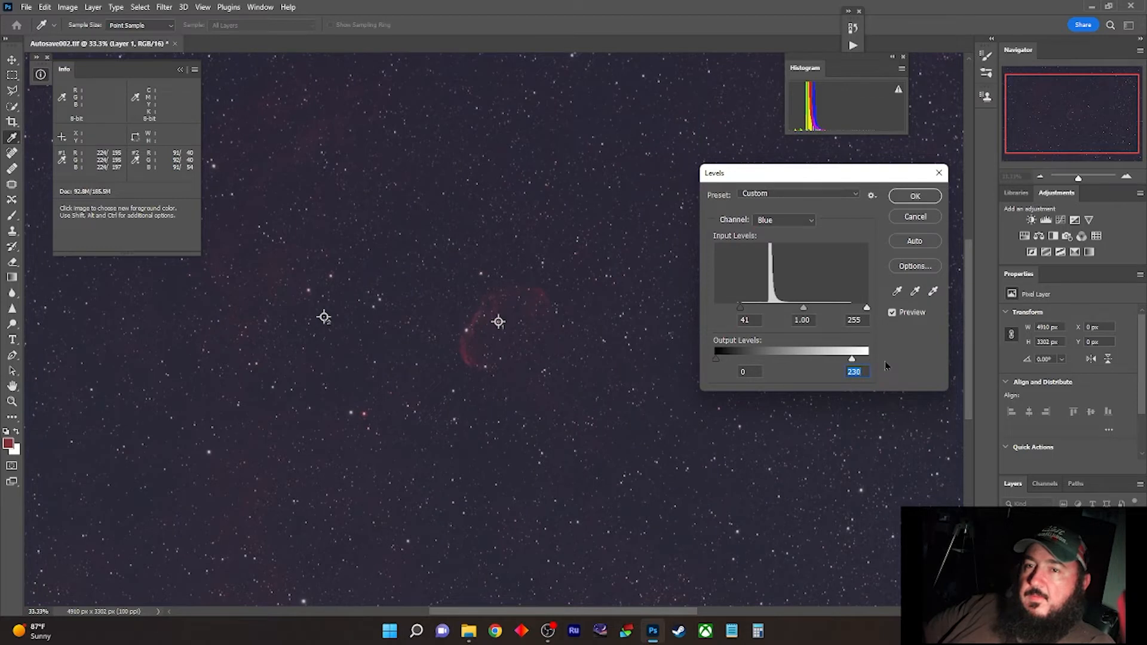
- Raise the blue channel's shadow input level to 56 and apply the Levels adjustment
{"action": "left_click", "coordinate": [746, 321]}
{"action": "key", "text": "Up"}
{"action": "key", "text": "Up"}
{"action": "key", "text": "Up"}
{"action": "key", "text": "Up"}
{"action": "key", "text": "Up"}
{"action": "key", "text": "Up"}
{"action": "key", "text": "Up"}
{"action": "key", "text": "Up"}
{"action": "key", "text": "Up"}
{"action": "key", "text": "Up"}
{"action": "key", "text": "Up"}
{"action": "key", "text": "Up"}
{"action": "key", "text": "Up"}
{"action": "key", "text": "Up"}
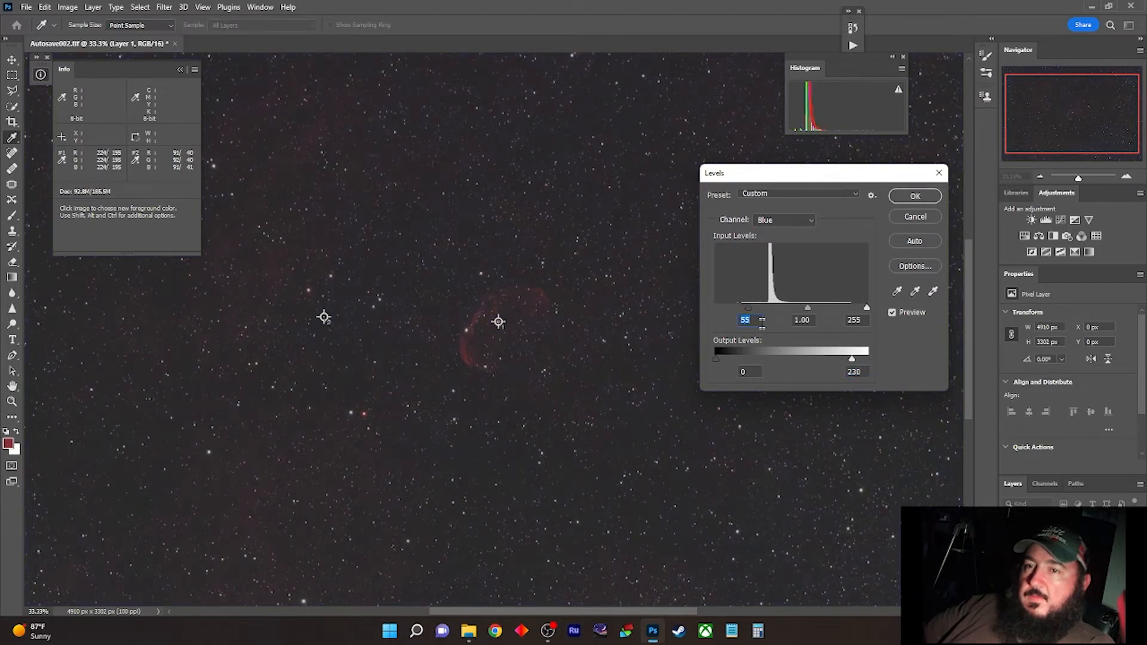
{"action": "key", "text": "Up"}
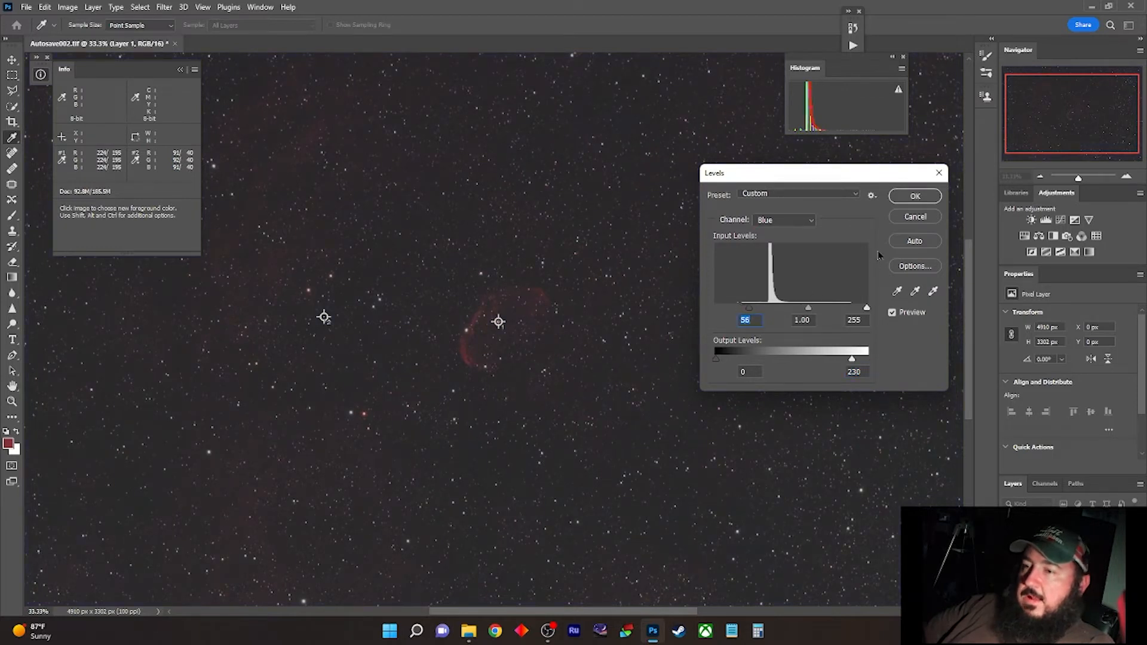
{"action": "left_click", "coordinate": [914, 196]}
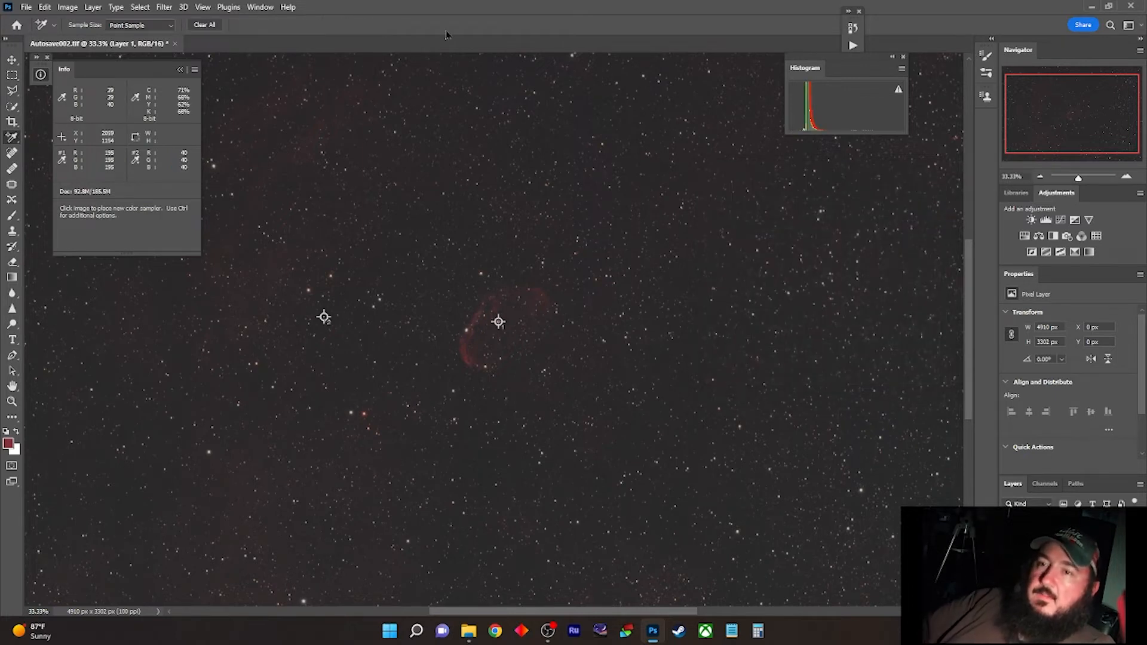
- Collapse the floating Info and Histogram panels to clear the view of the image
{"action": "left_click", "coordinate": [180, 69]}
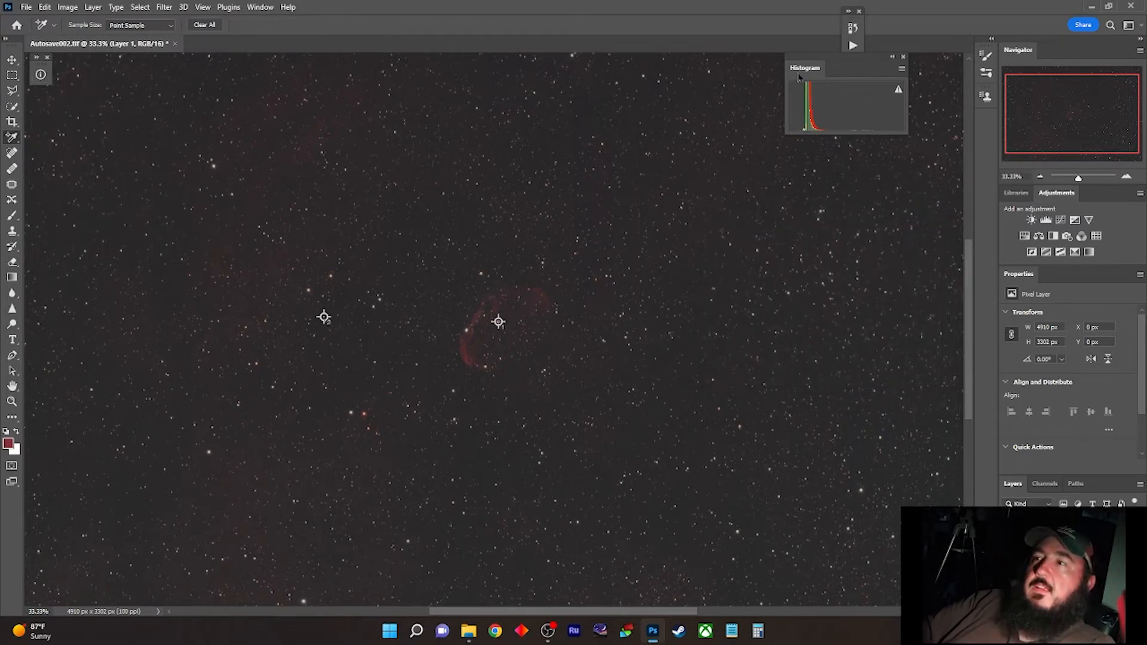
{"action": "left_click", "coordinate": [891, 57]}
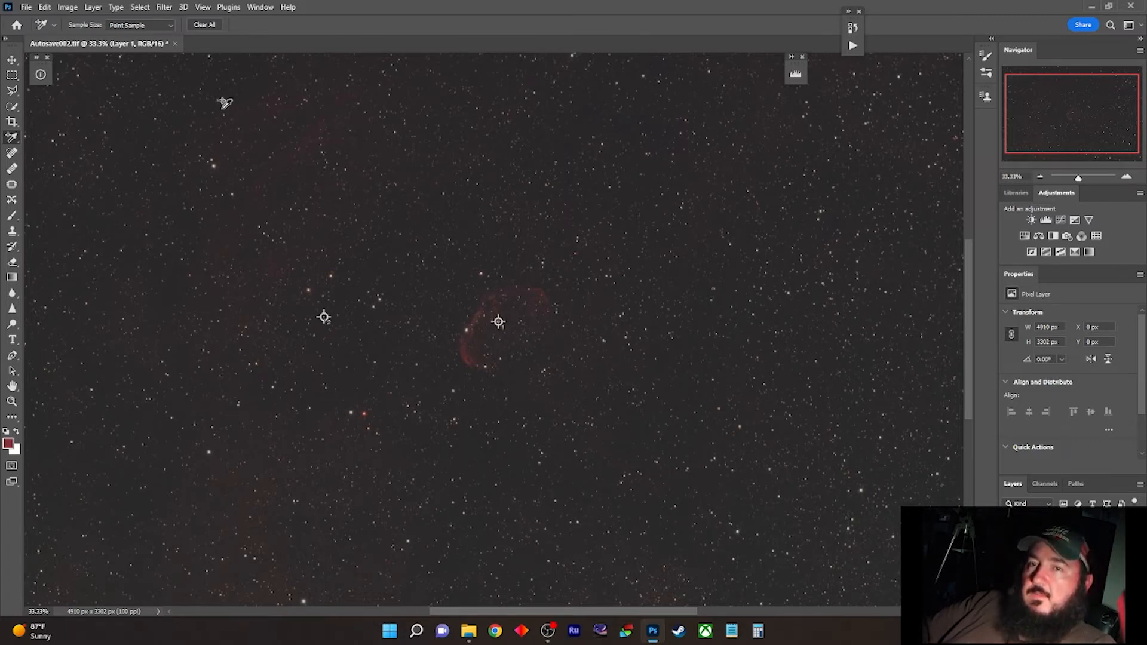
{"action": "left_click", "coordinate": [26, 8]}
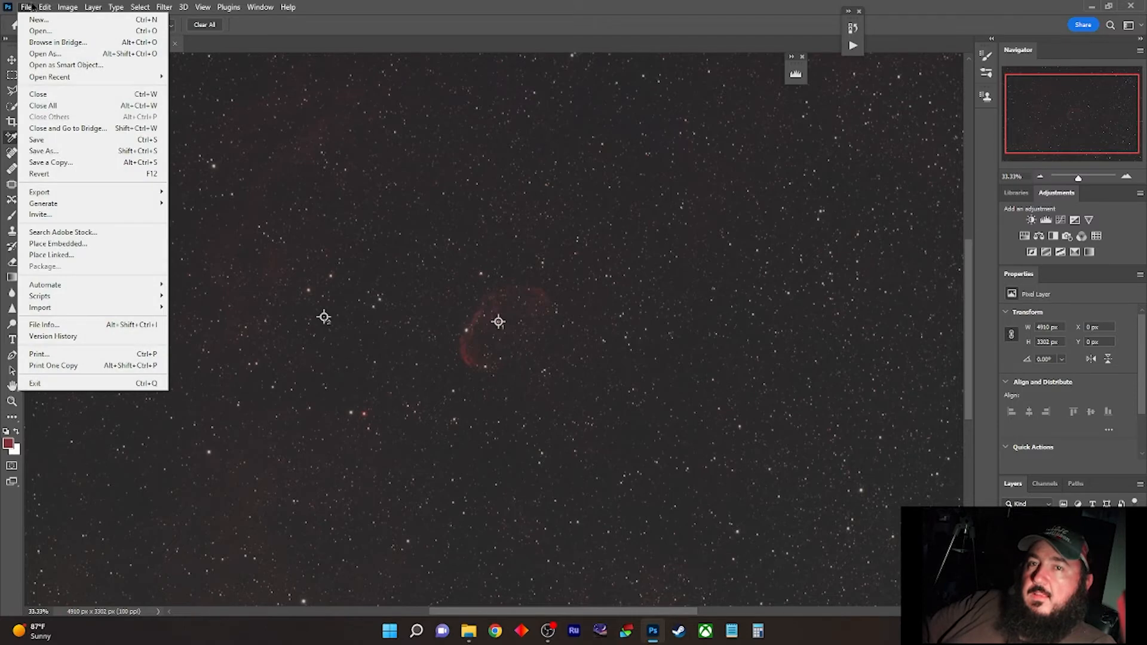
{"action": "left_click", "coordinate": [67, 151]}
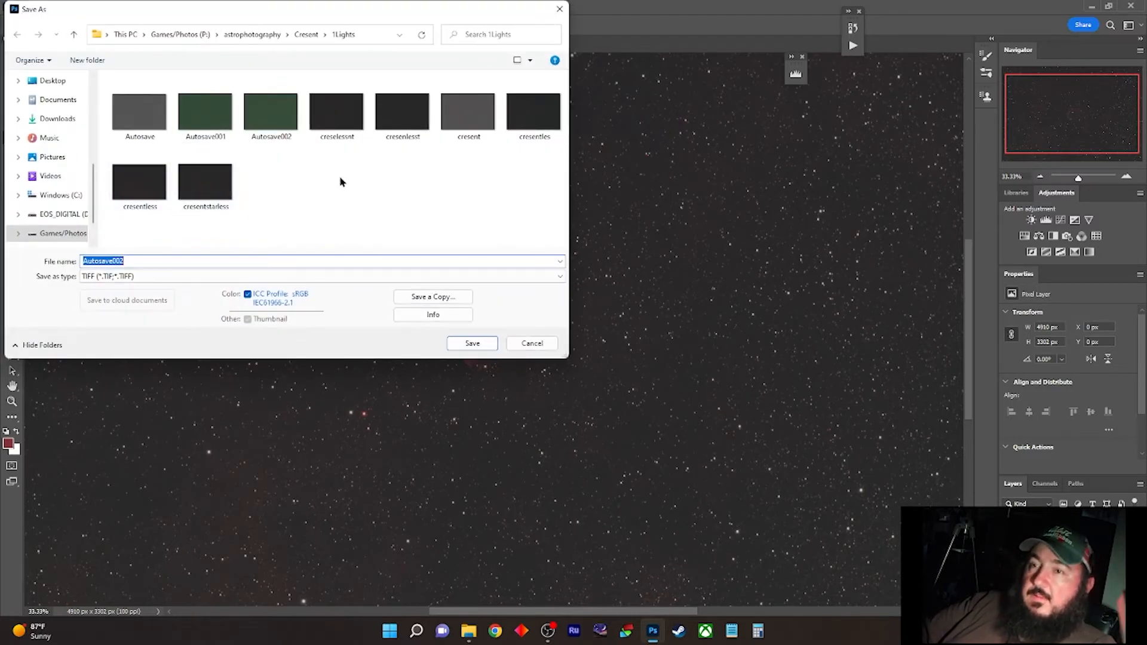
{"action": "left_click", "coordinate": [473, 120]}
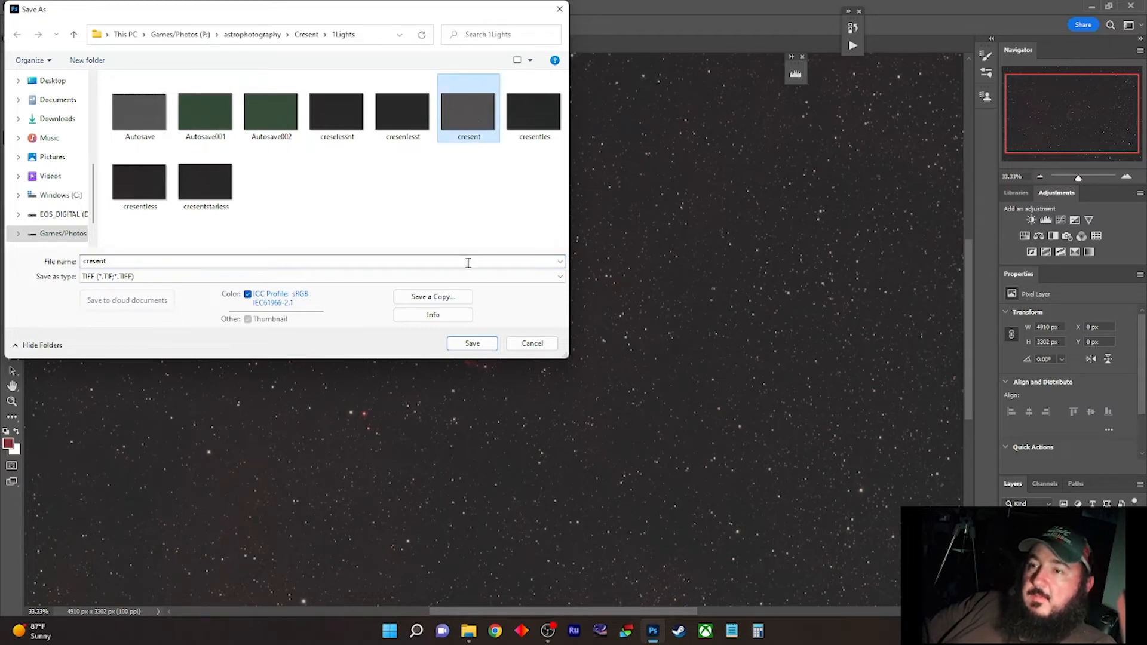
{"action": "left_click", "coordinate": [463, 345]}
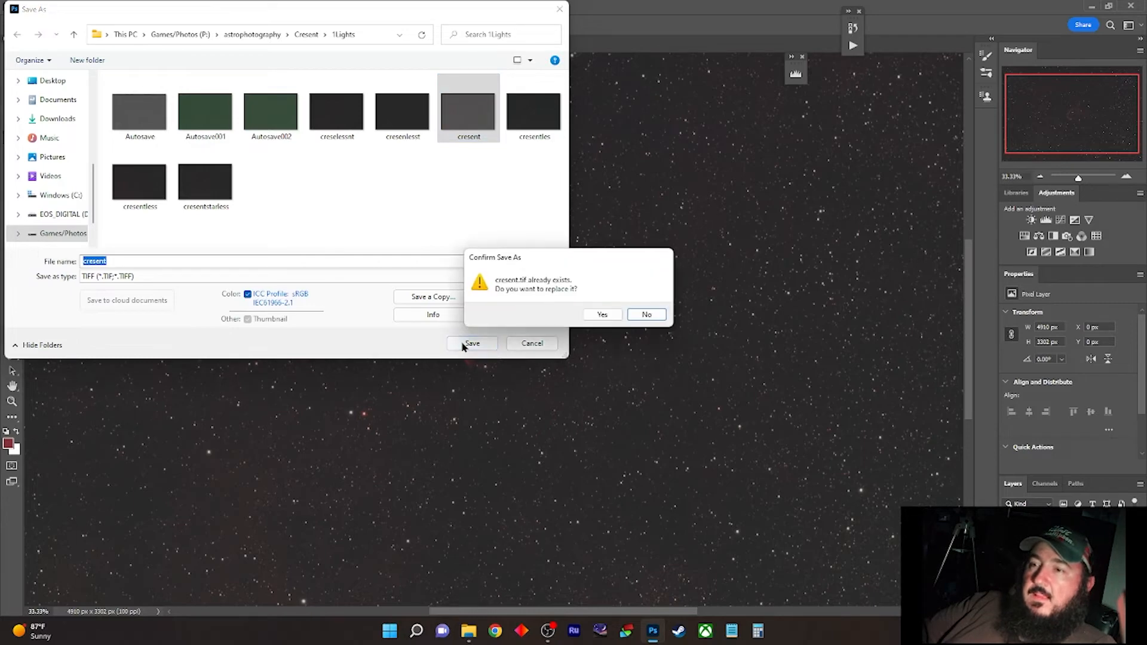
{"action": "left_click", "coordinate": [603, 316]}
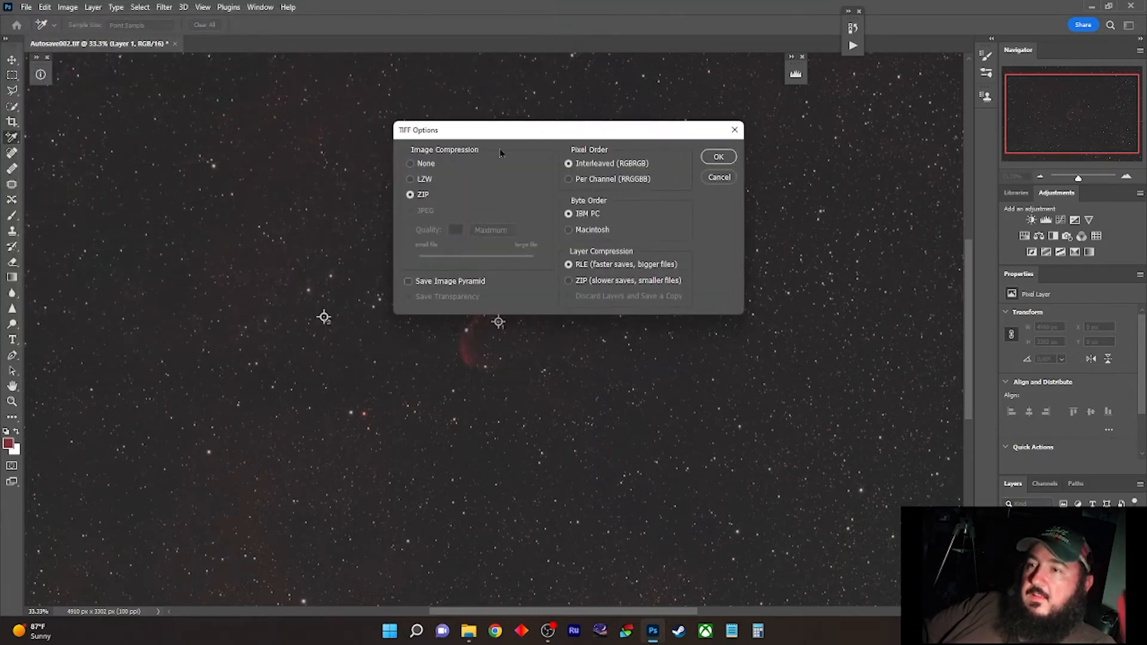
{"action": "left_click", "coordinate": [723, 177]}
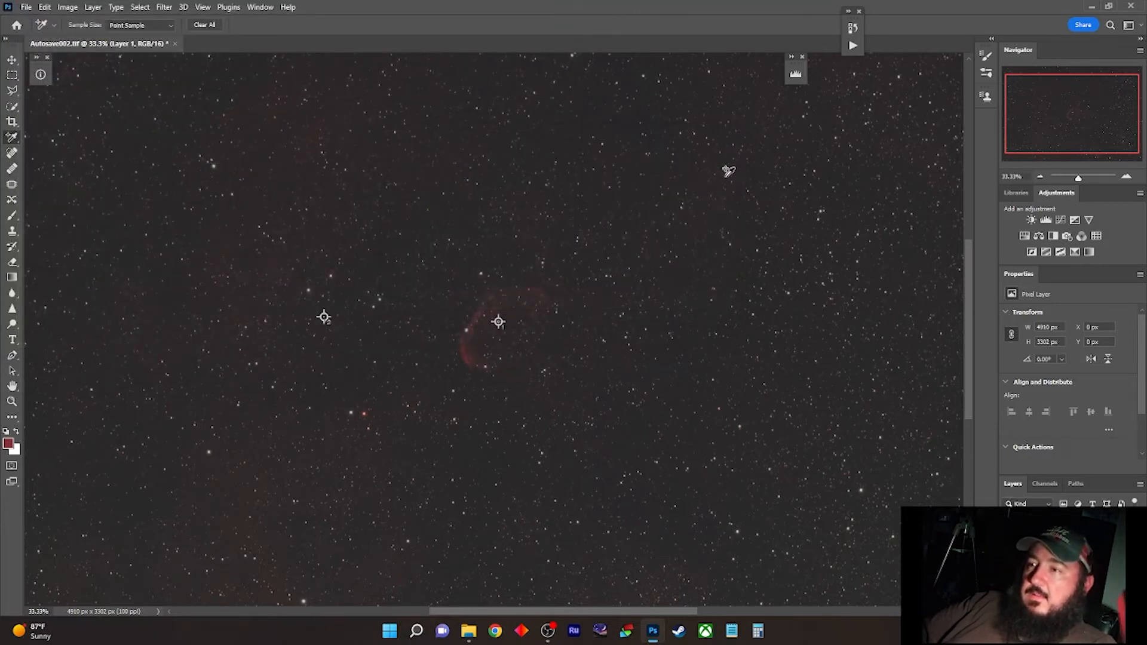
- Flatten the image and save it as the TIFF cresent in the 1Lights folder, replacing the existing file, with image compression set to None
{"action": "right_click", "coordinate": [1067, 572]}
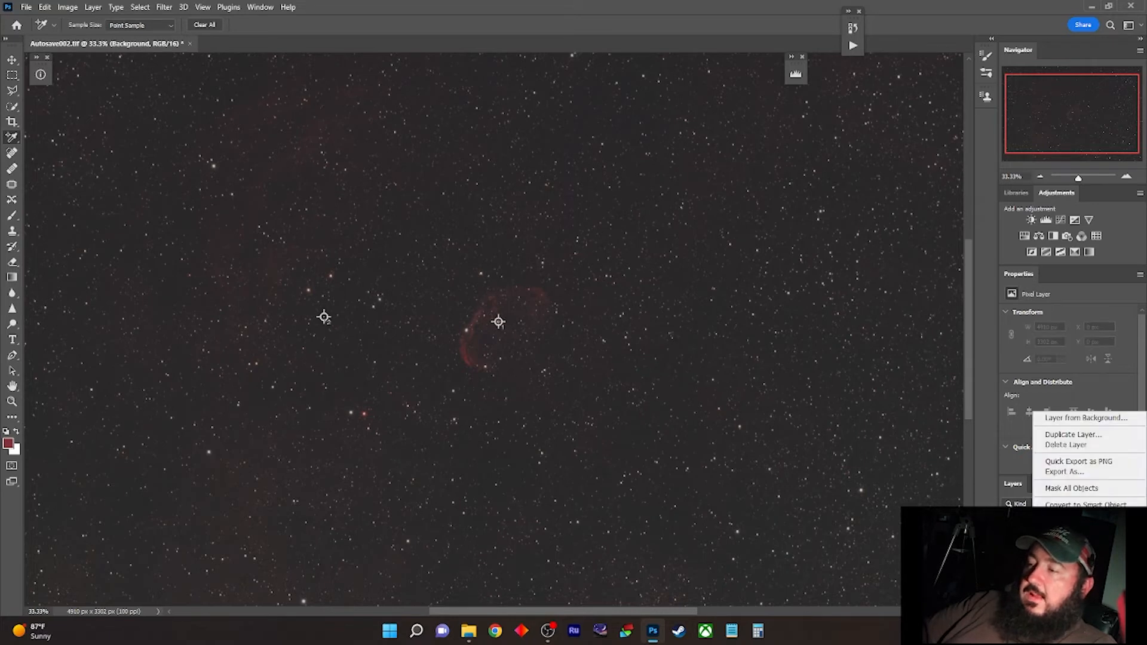
{"action": "left_click", "coordinate": [1066, 444]}
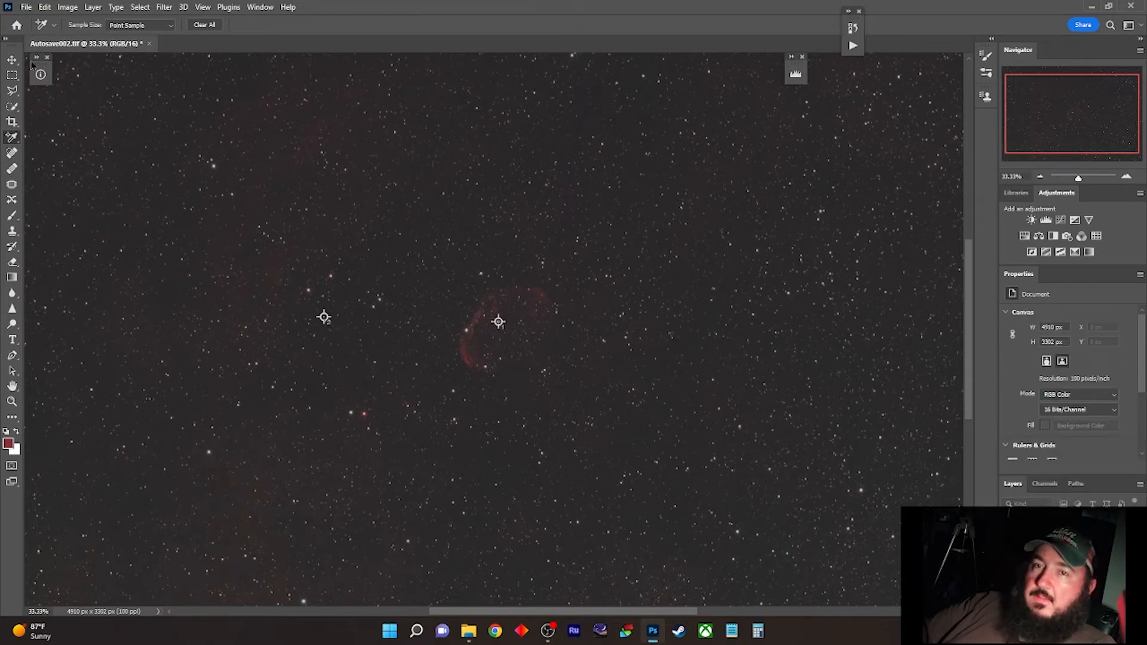
{"action": "left_click", "coordinate": [27, 7]}
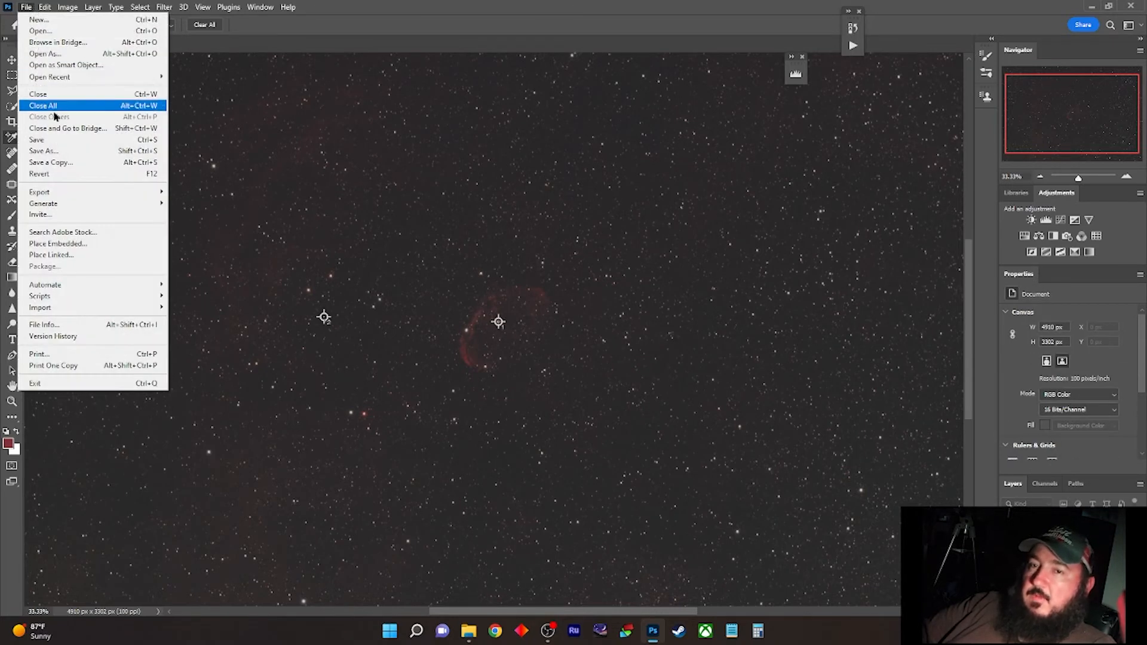
{"action": "left_click", "coordinate": [69, 151]}
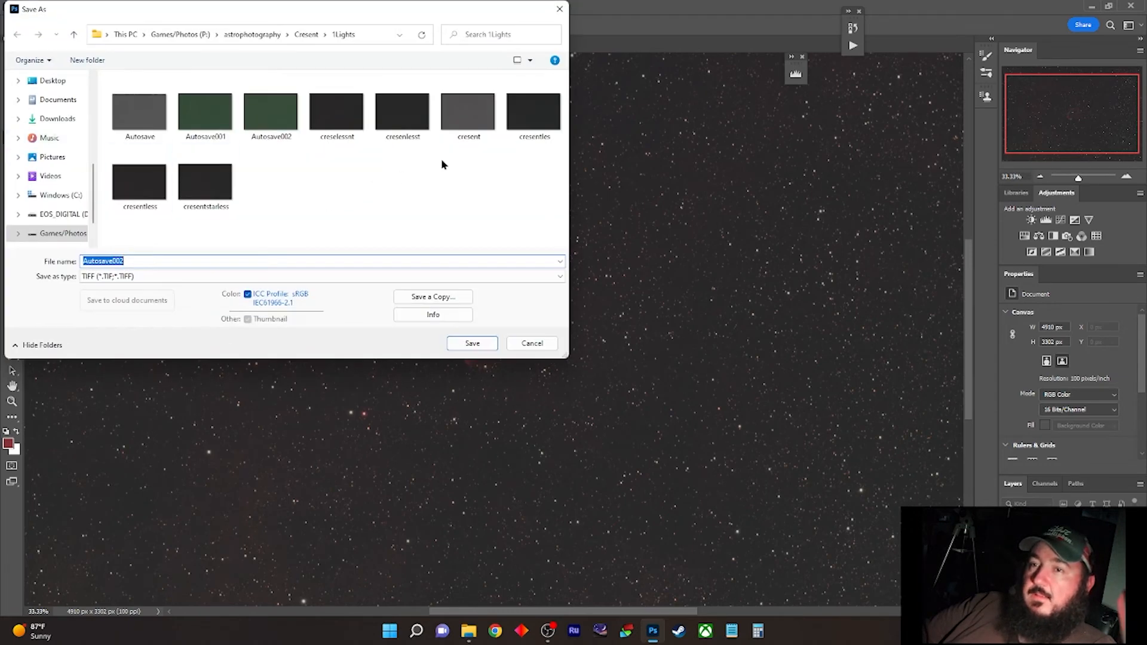
{"action": "left_click", "coordinate": [469, 112]}
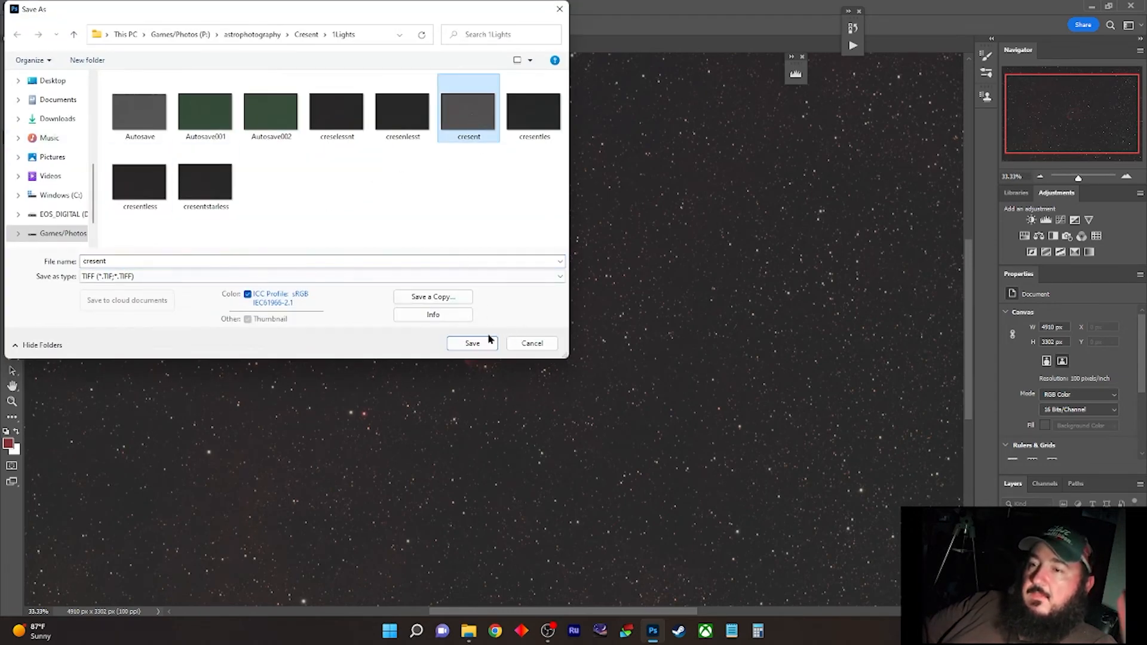
{"action": "left_click", "coordinate": [469, 343]}
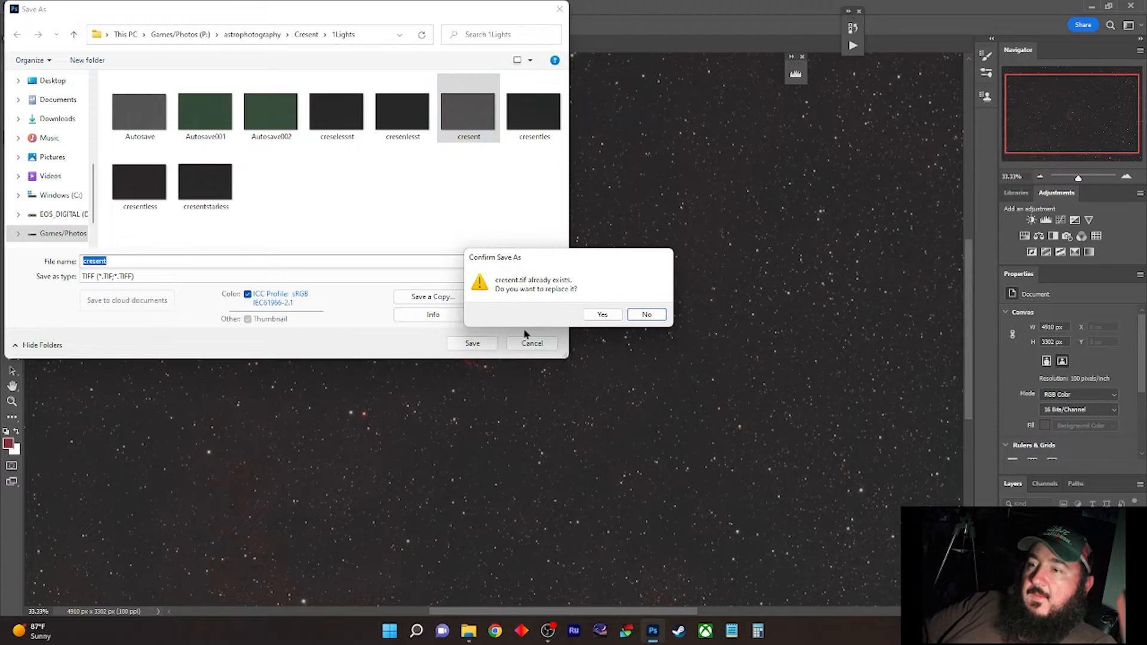
{"action": "left_click", "coordinate": [601, 315]}
{"action": "left_click", "coordinate": [428, 165]}
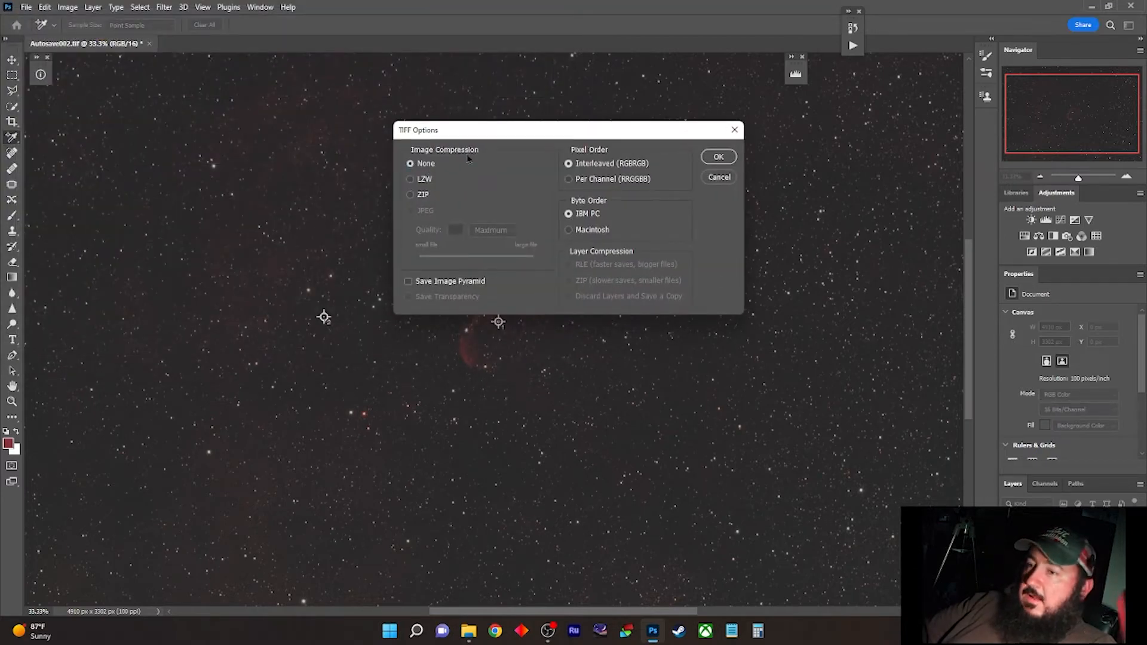
{"action": "left_click", "coordinate": [718, 157]}
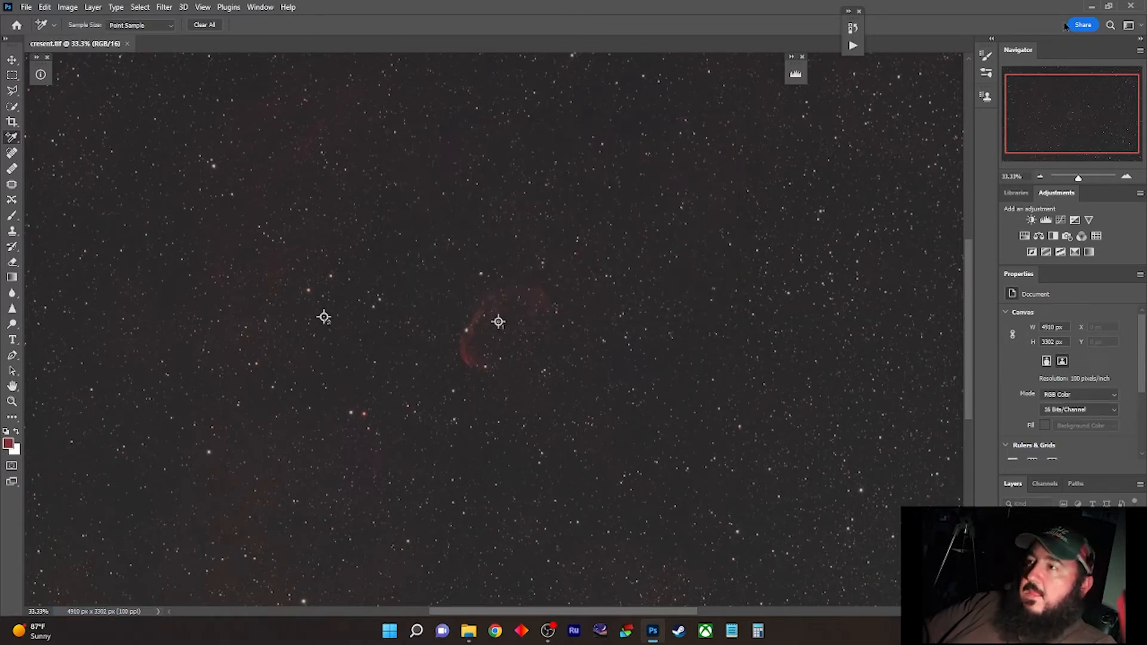
- Switch to the desktop, open the StarNetv2GUI_Win folder and launch the starnetGUI application
{"action": "left_click", "coordinate": [1092, 6]}
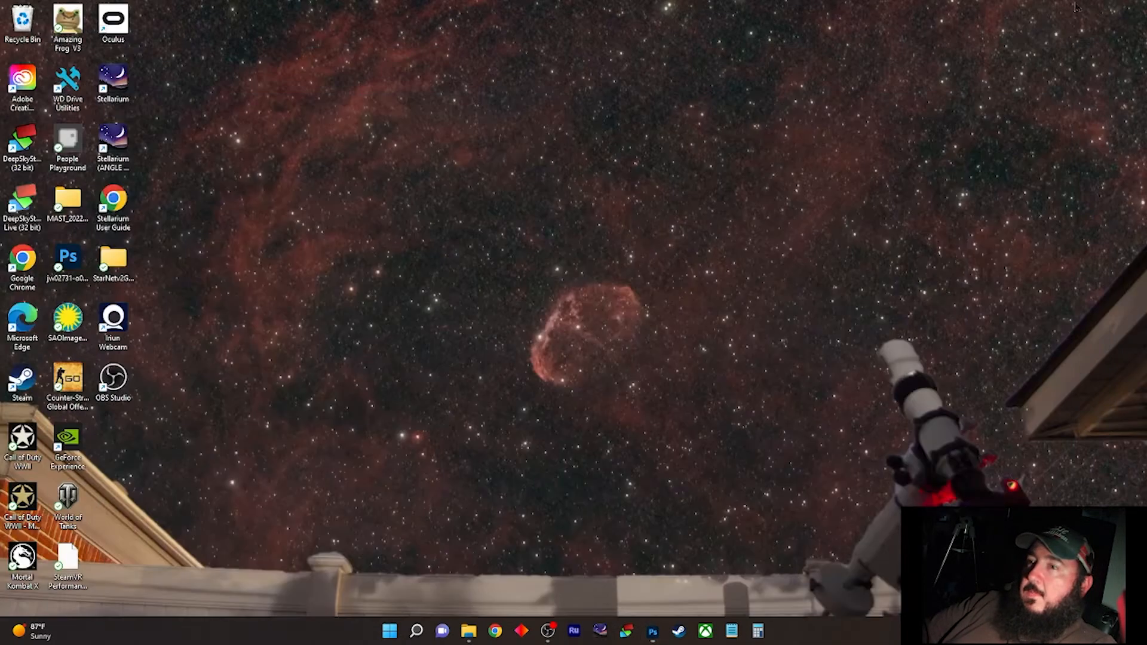
{"action": "double_click", "coordinate": [120, 263]}
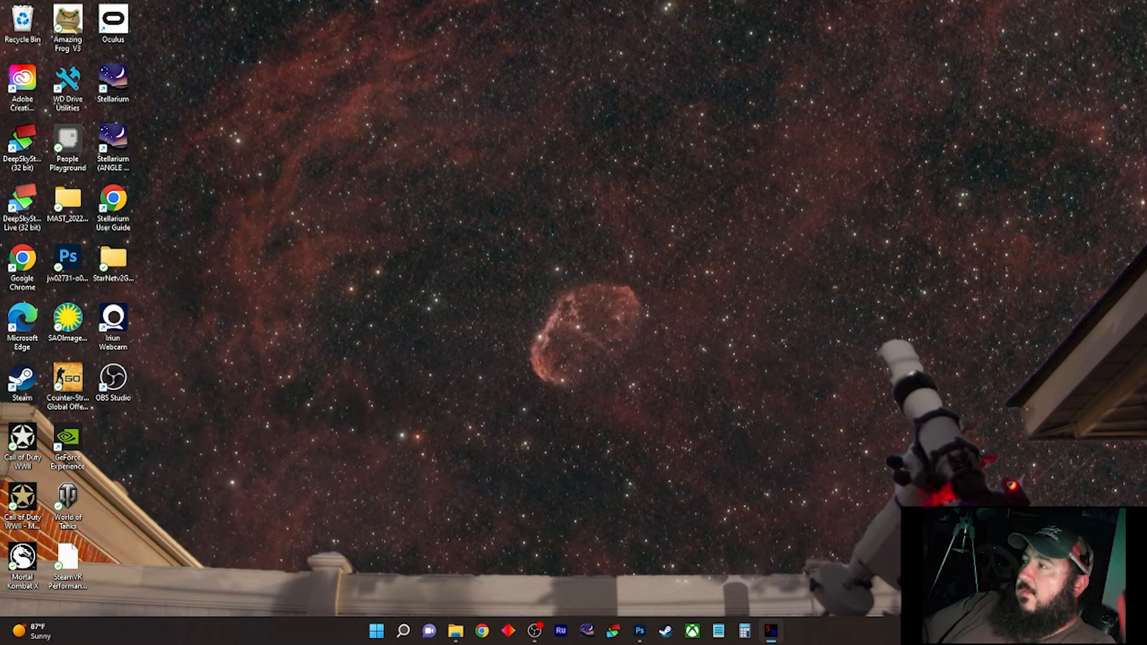
{"action": "left_click_drag", "start_coordinate": [1146, 115], "coordinate": [682, 4]}
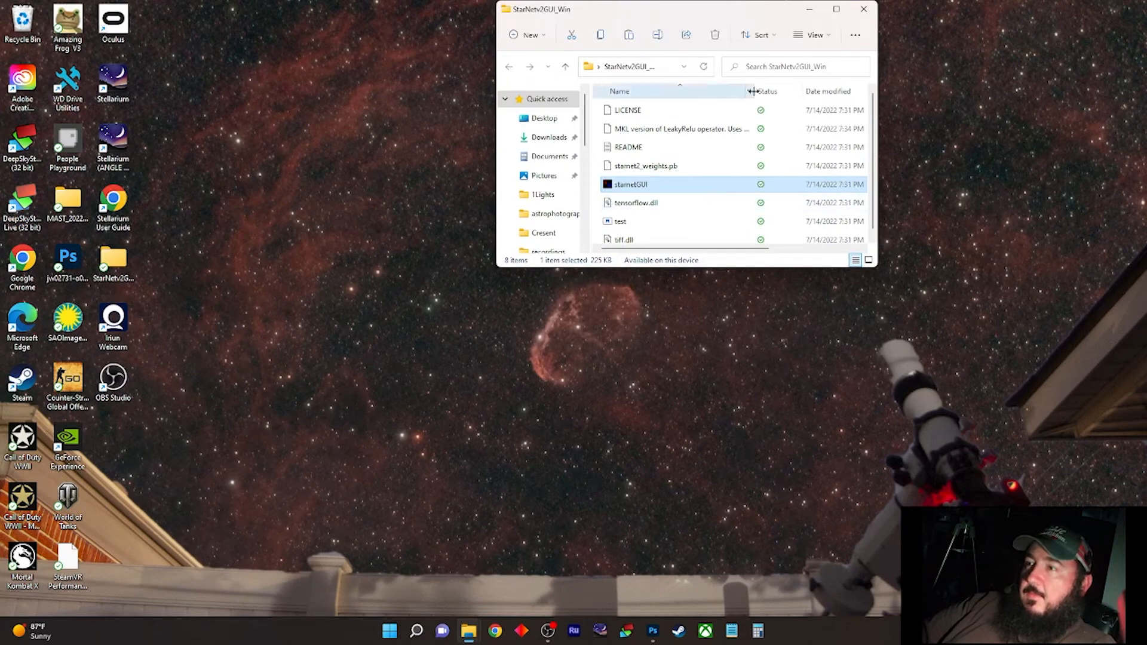
{"action": "left_click", "coordinate": [838, 11]}
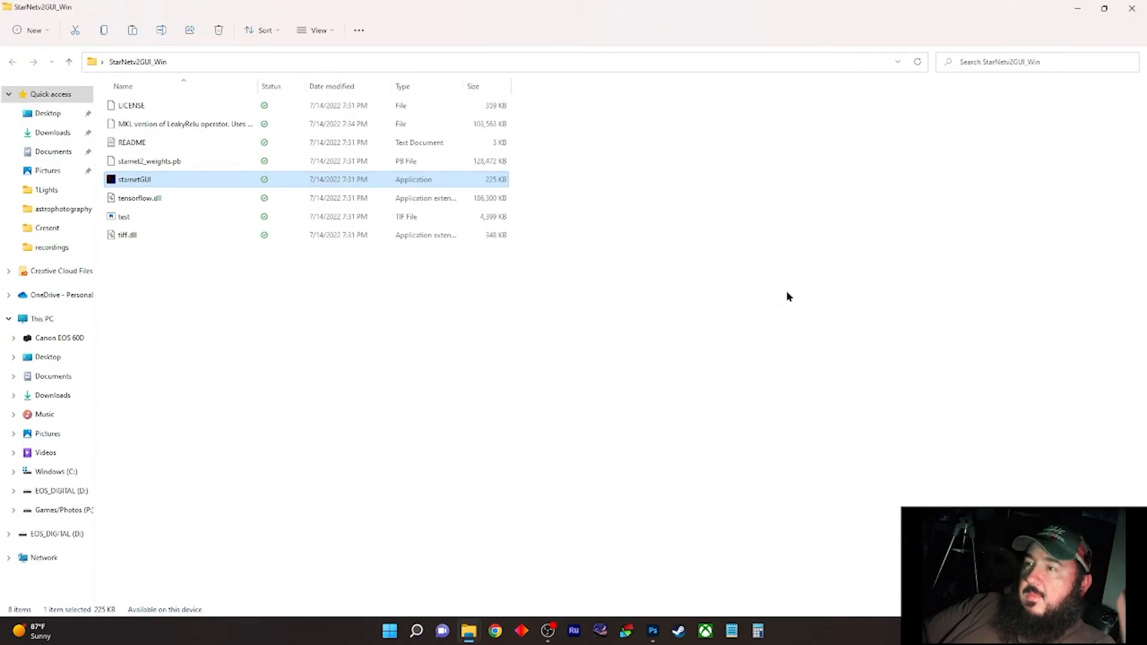
{"action": "double_click", "coordinate": [424, 183]}
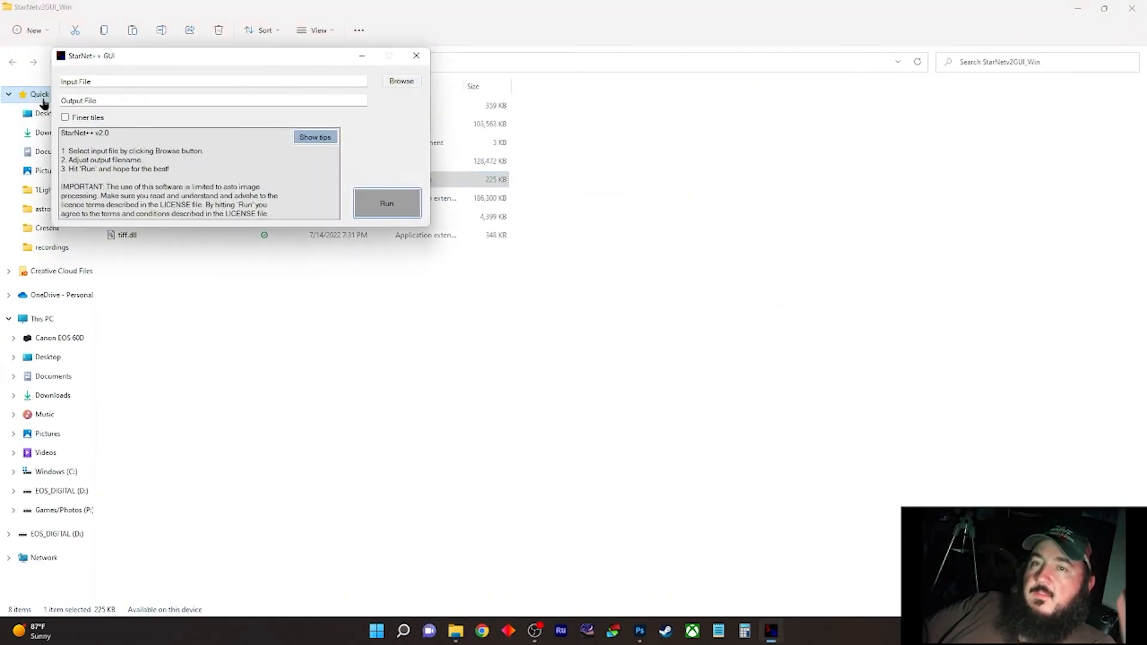
- Load cresent.tif from the 1Lights folder as the StarNet++ input file
{"action": "left_click", "coordinate": [395, 83]}
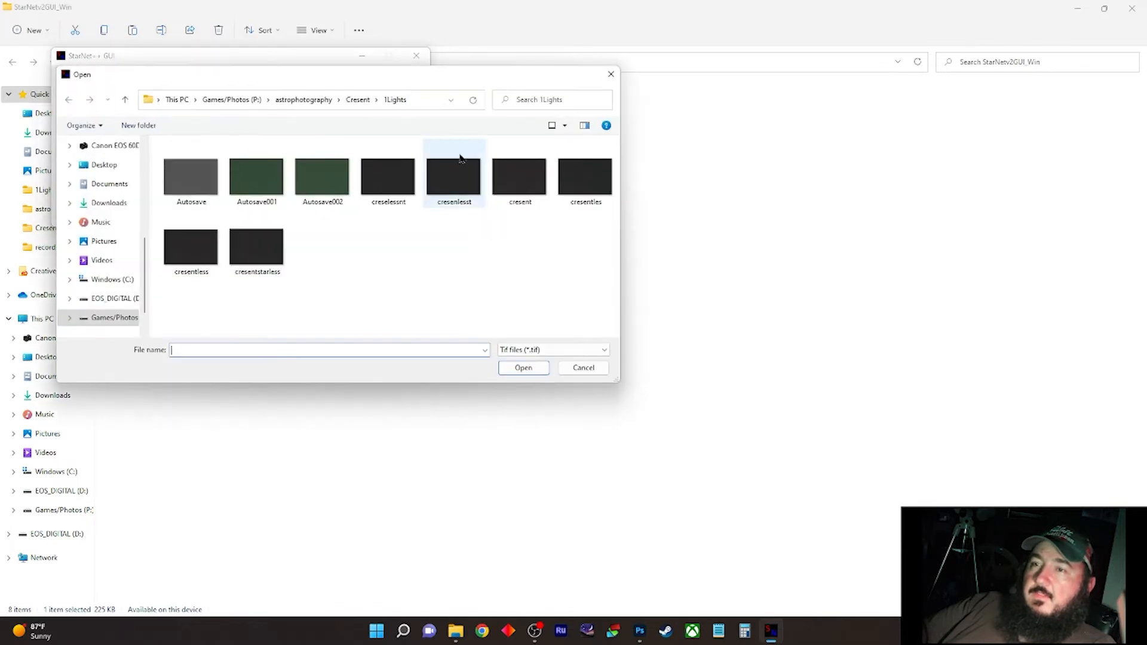
{"action": "left_click", "coordinate": [528, 190]}
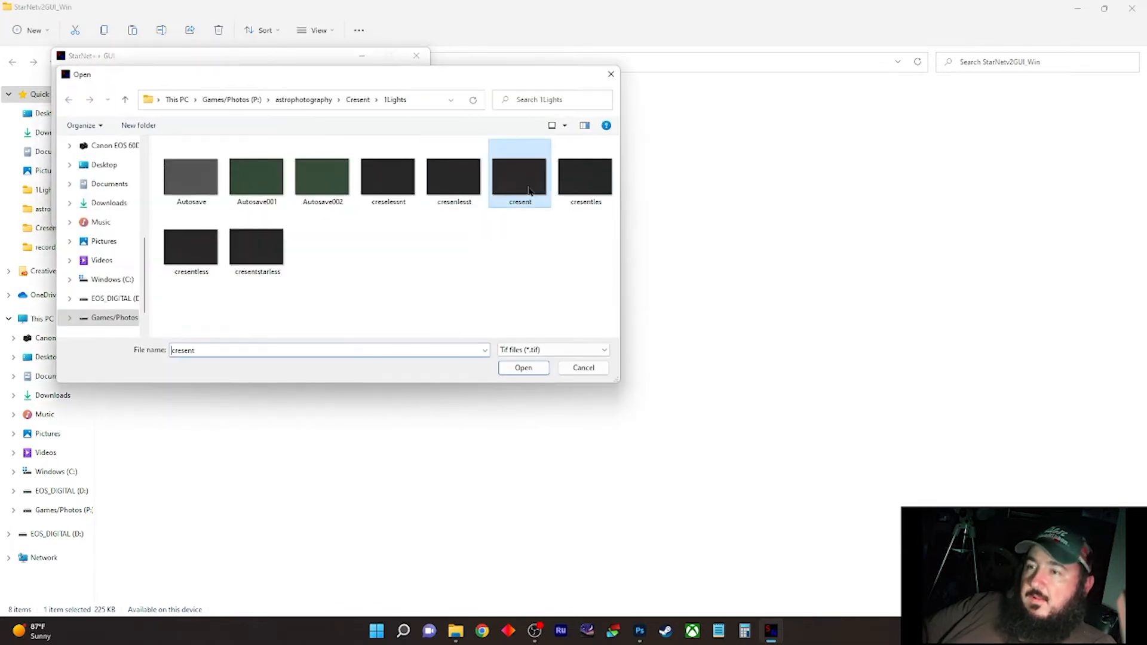
{"action": "left_click", "coordinate": [518, 367]}
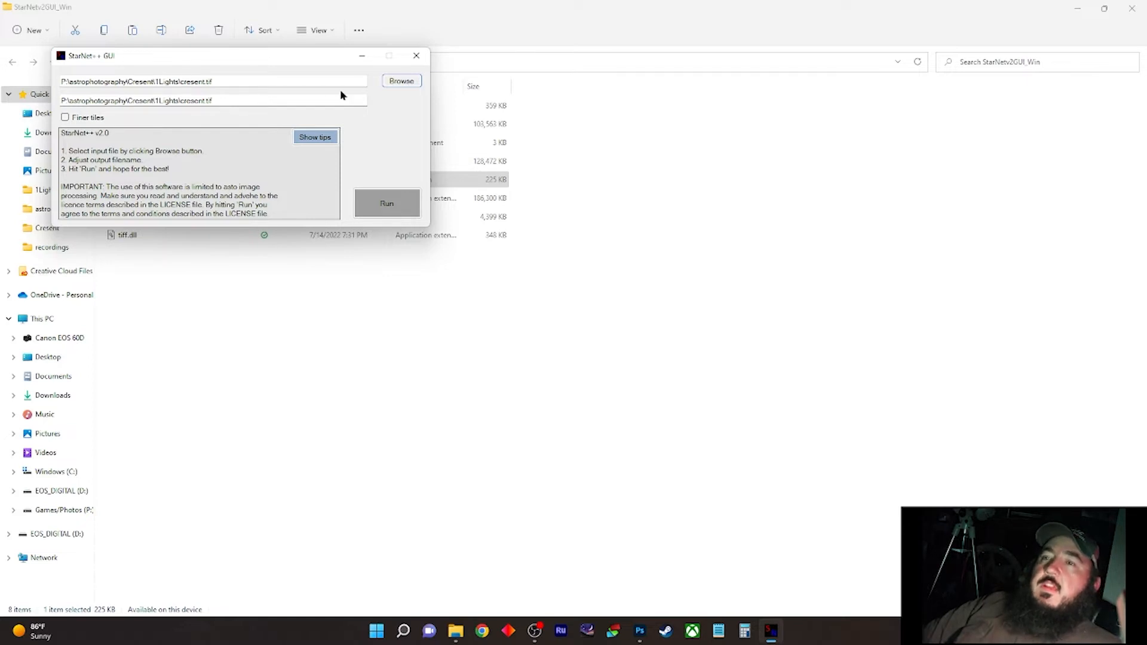
- Name the output file cresentstarless3.tif and run the StarNet star removal
{"action": "left_click", "coordinate": [203, 100]}
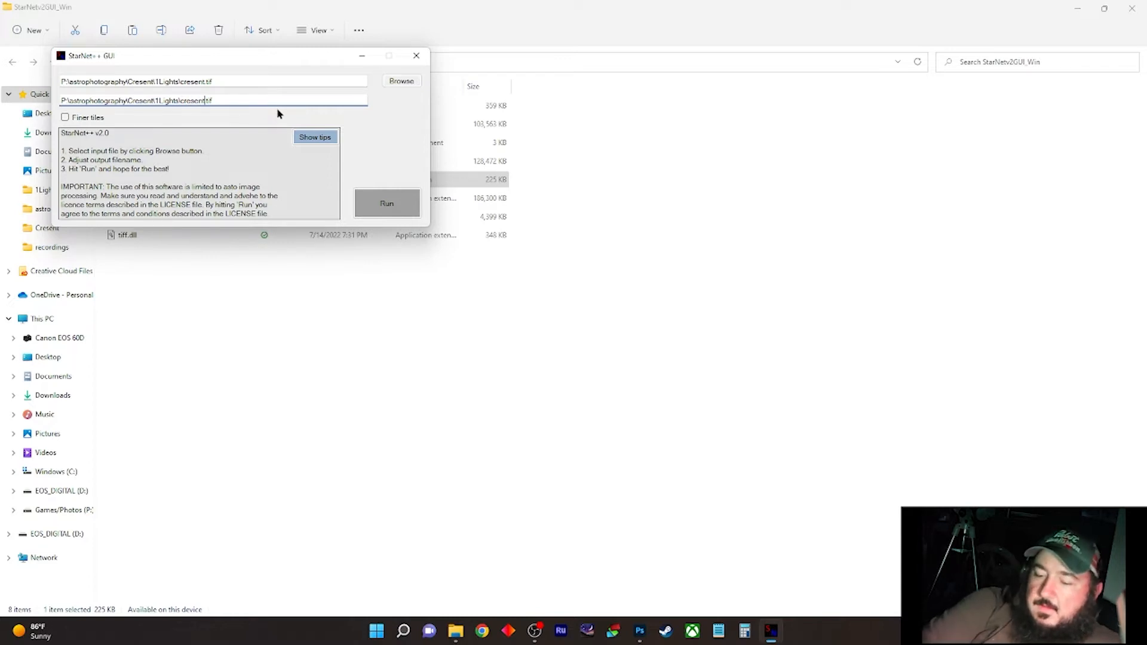
{"action": "type", "text": "starless3"}
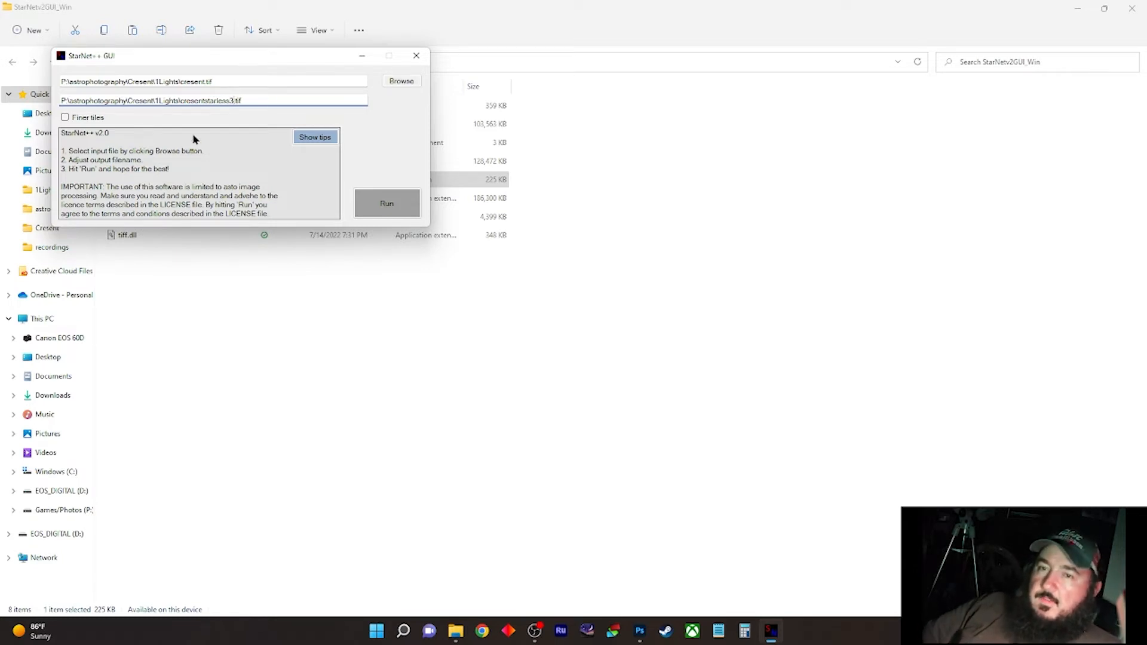
{"action": "left_click", "coordinate": [392, 207]}
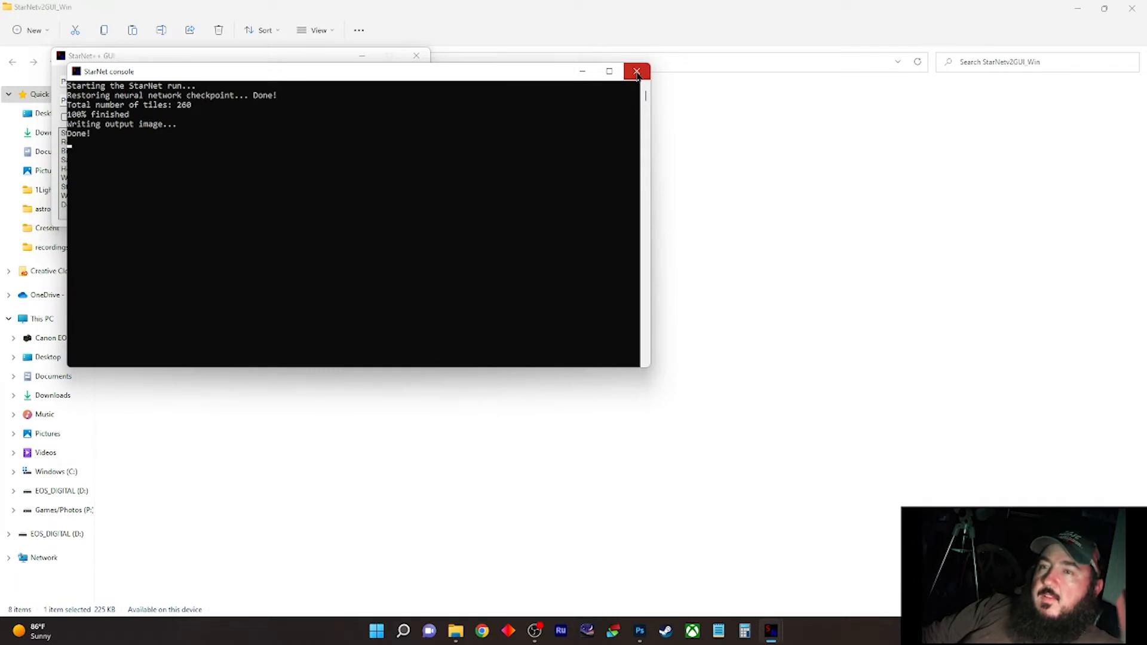
- Close StarNet and its folder window, and switch back to Photoshop with the cresent image
{"action": "left_click", "coordinate": [636, 73]}
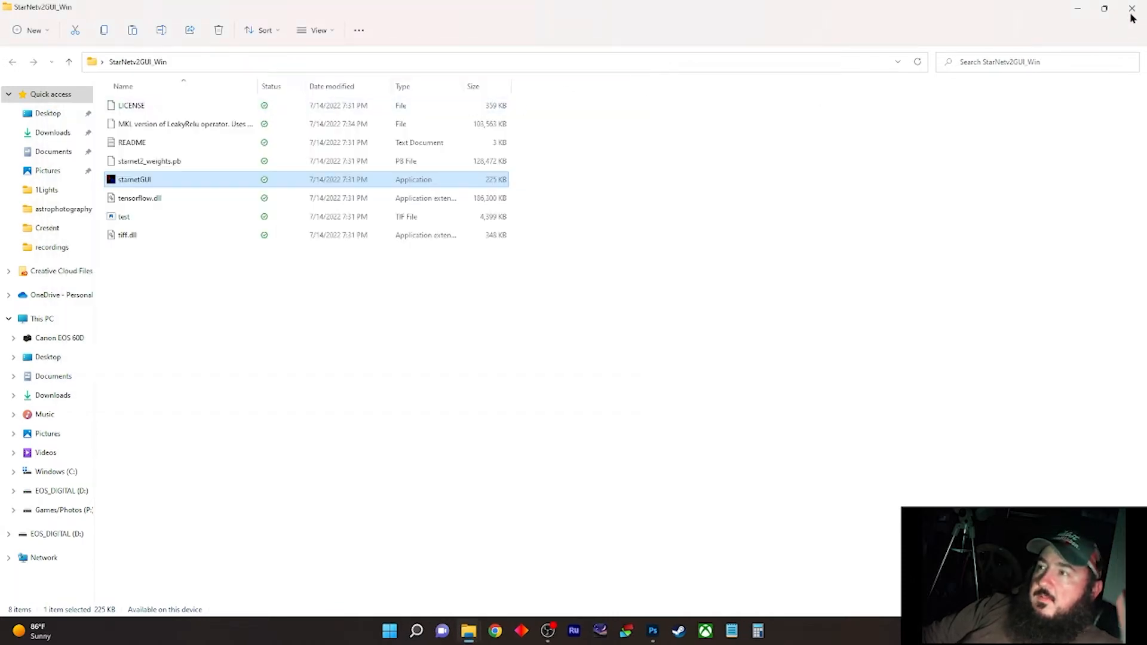
{"action": "left_click", "coordinate": [1131, 13]}
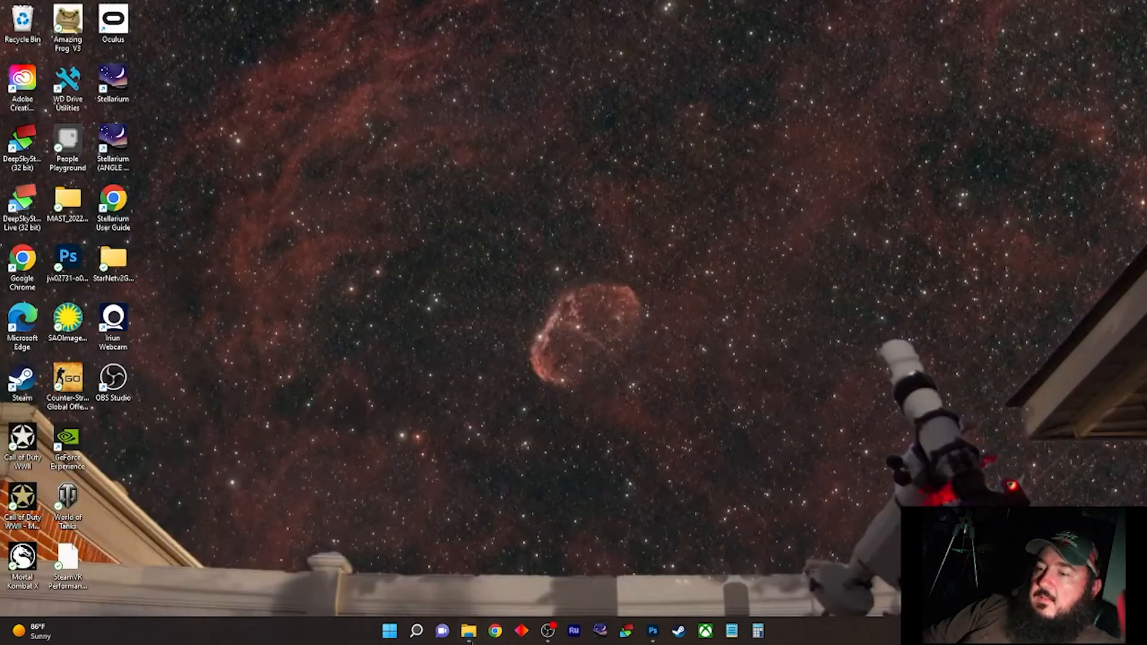
{"action": "left_click", "coordinate": [653, 631]}
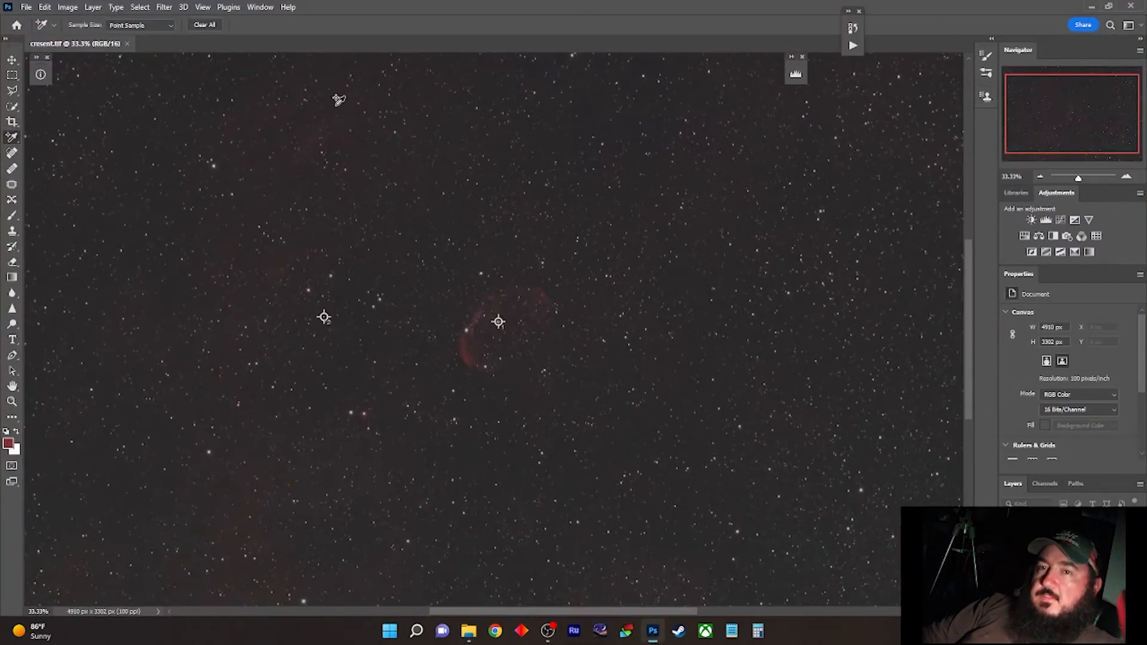
- Open the cresentstarless3 image from the 1Lights folder
{"action": "left_click", "coordinate": [27, 9]}
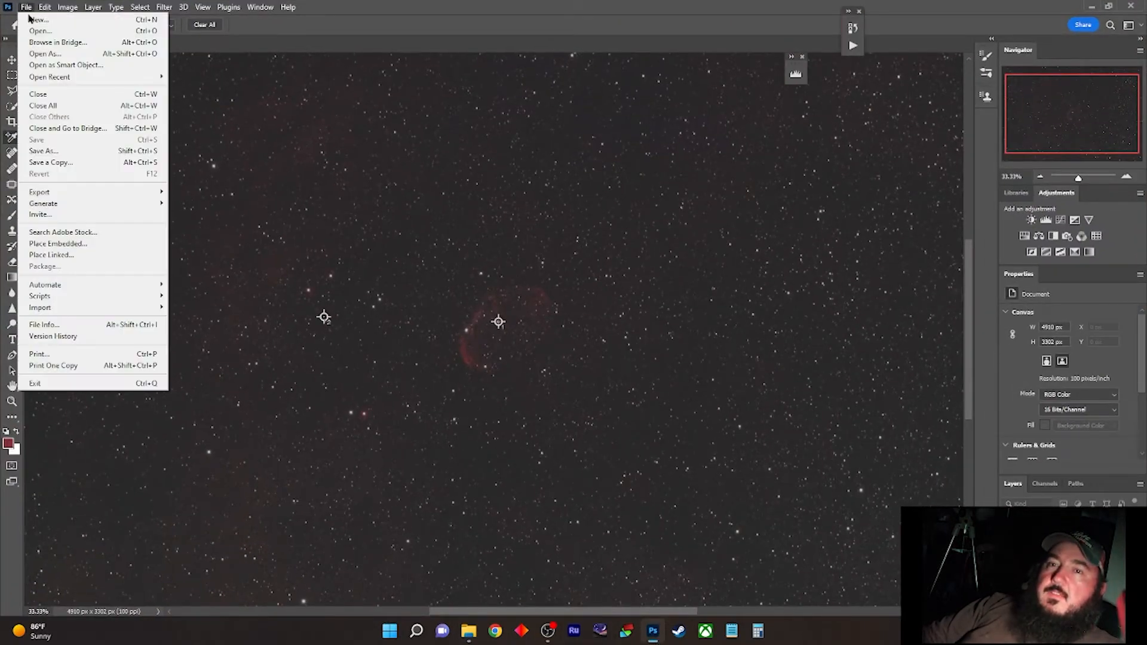
{"action": "left_click", "coordinate": [40, 30]}
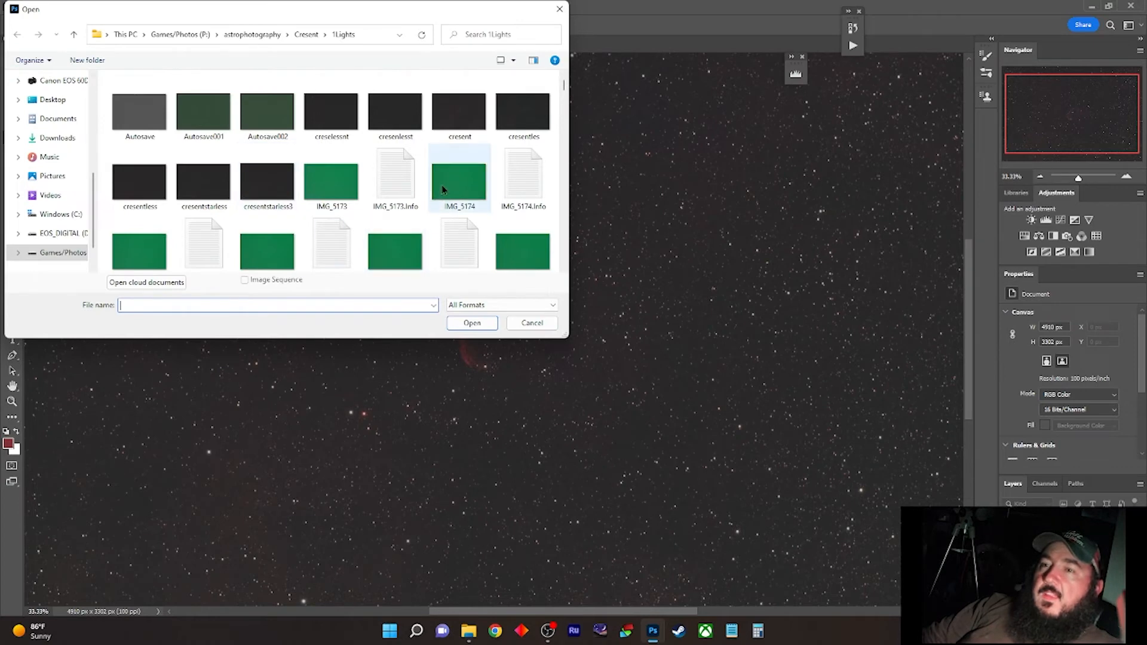
{"action": "left_click", "coordinate": [270, 183]}
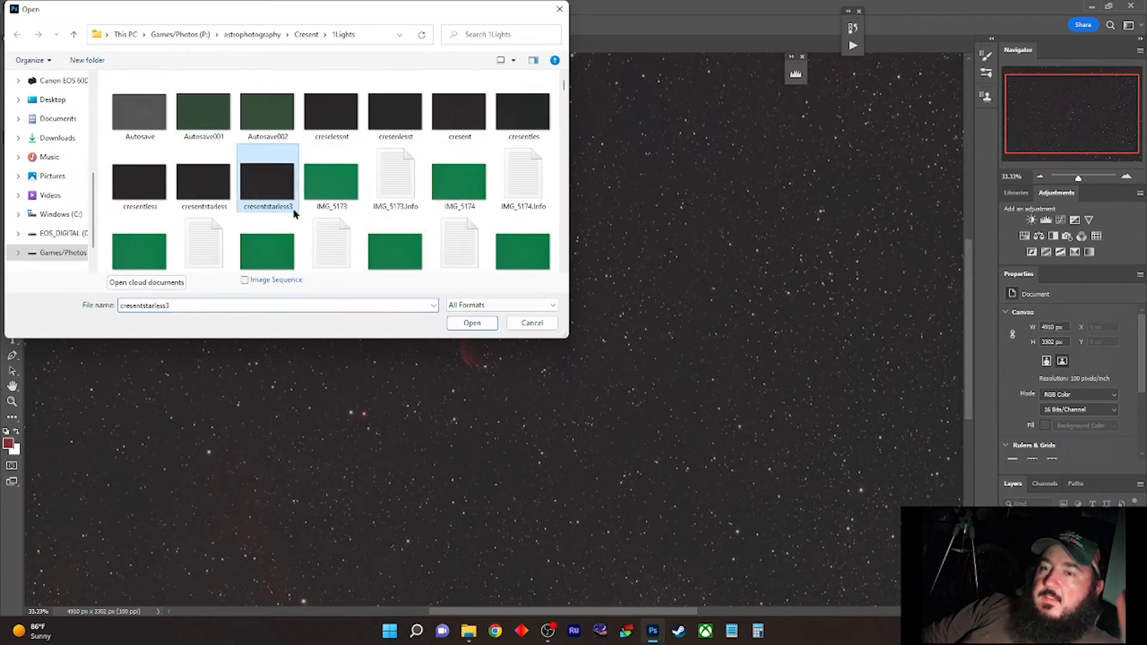
{"action": "left_click", "coordinate": [471, 323]}
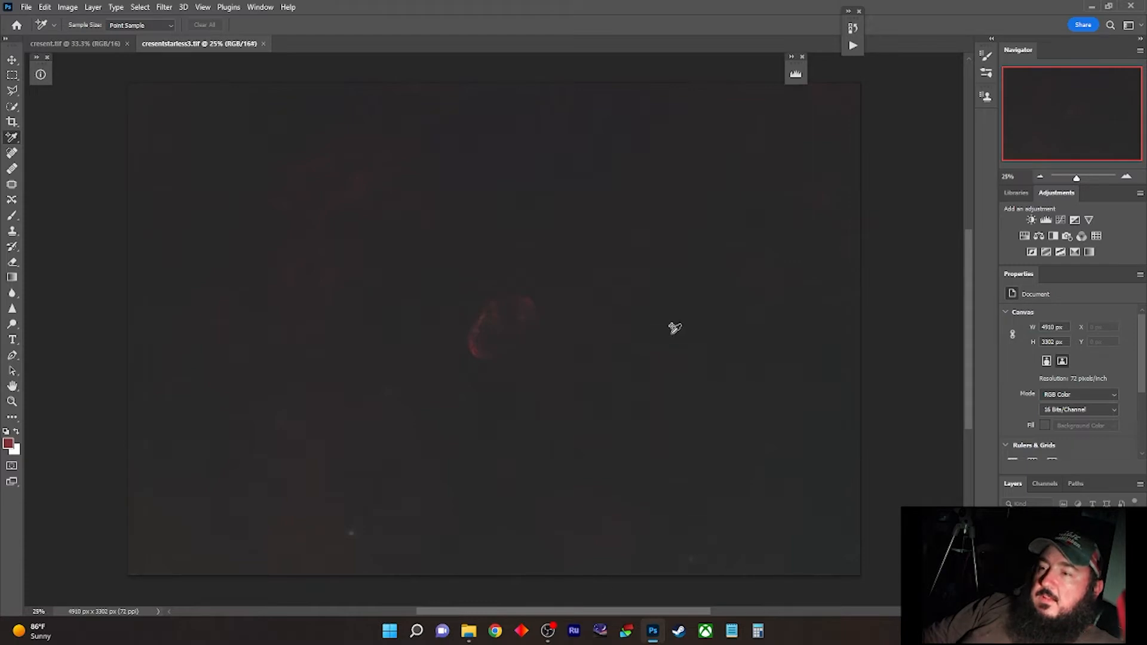
- In cresent.tif, use Apply Image to subtract cresentstarless3.tif in Subtract blending at 100% opacity, scale 1 and offset 35, isolating the stars
{"action": "left_click", "coordinate": [84, 44]}
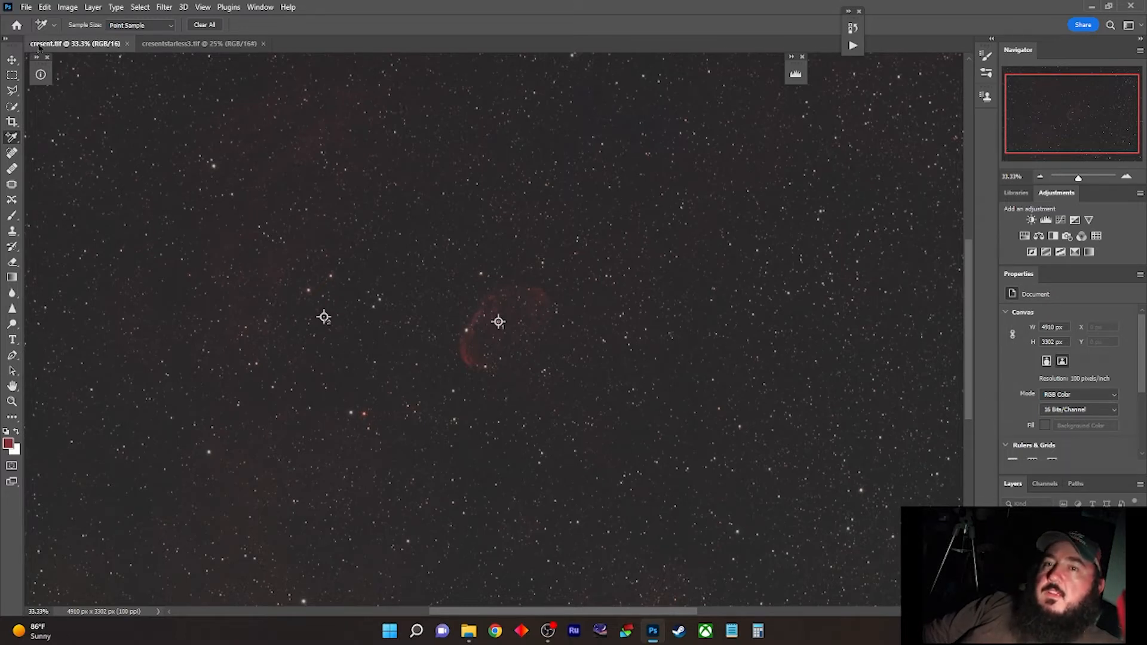
{"action": "left_click", "coordinate": [69, 7]}
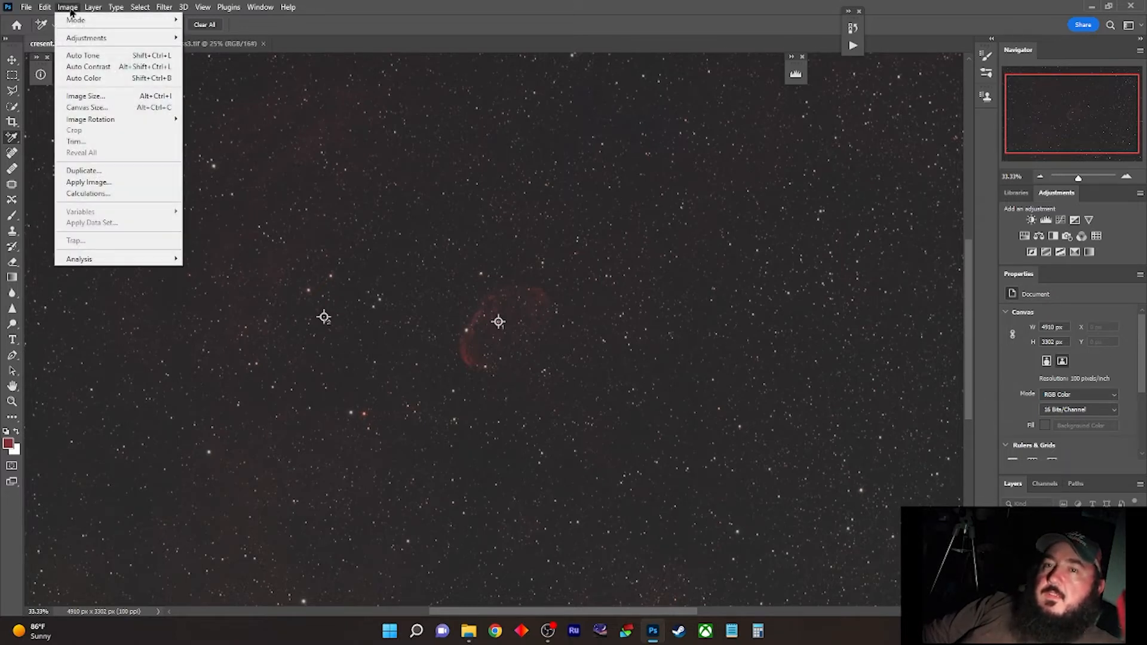
{"action": "left_click", "coordinate": [120, 180]}
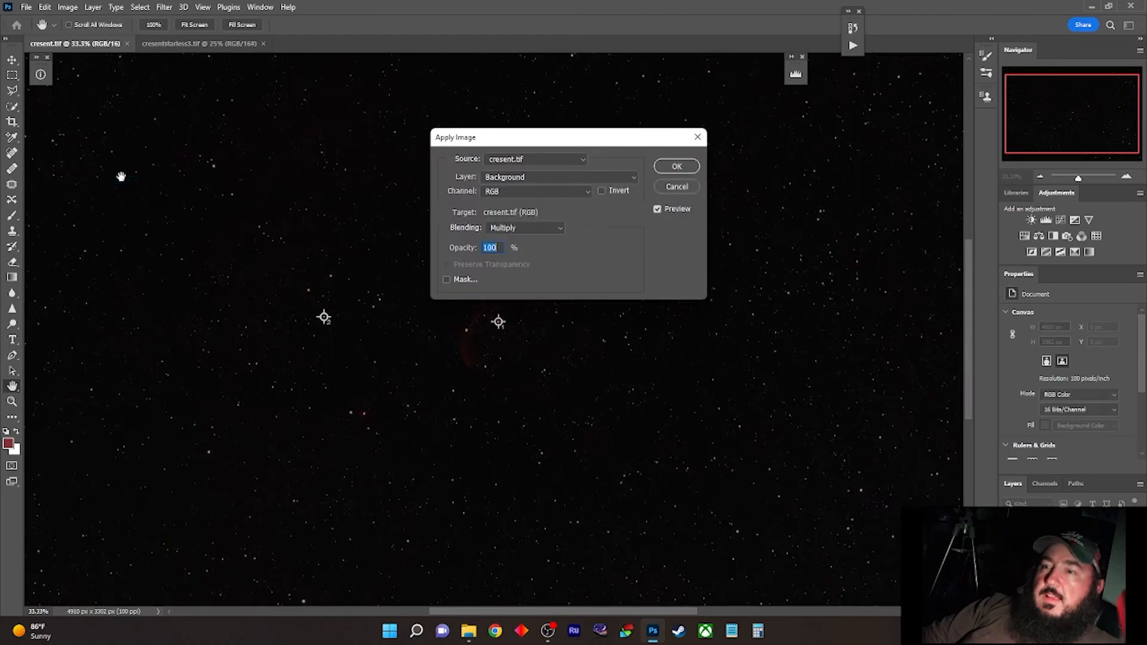
{"action": "left_click", "coordinate": [562, 160]}
{"action": "left_click", "coordinate": [547, 182]}
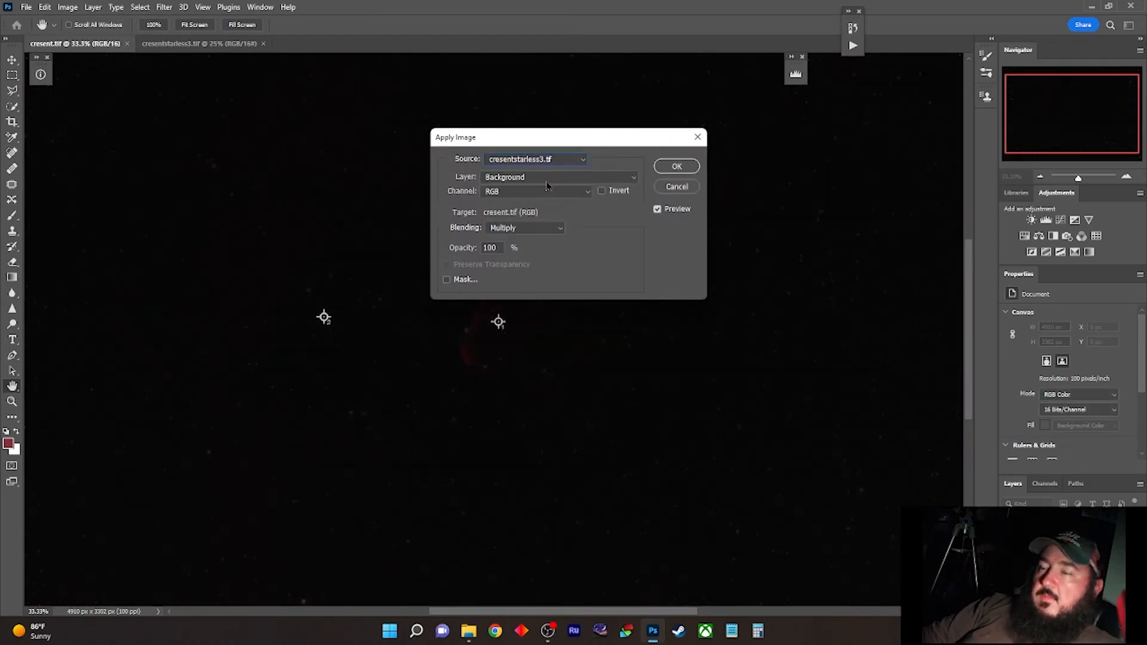
{"action": "left_click", "coordinate": [557, 230]}
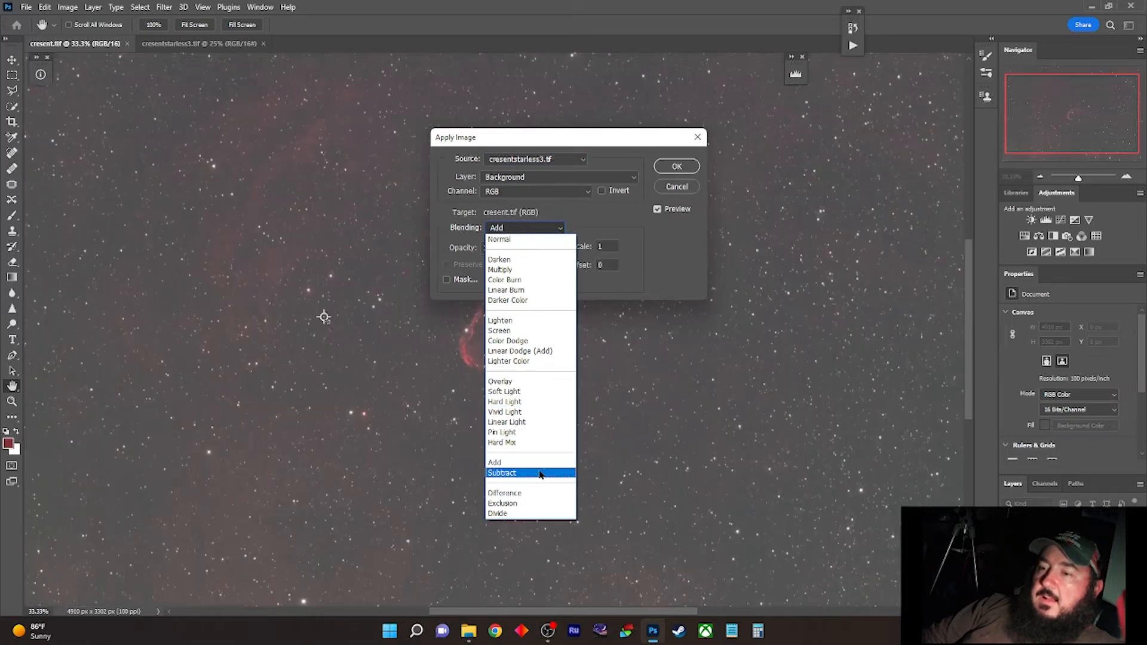
{"action": "left_click", "coordinate": [538, 469]}
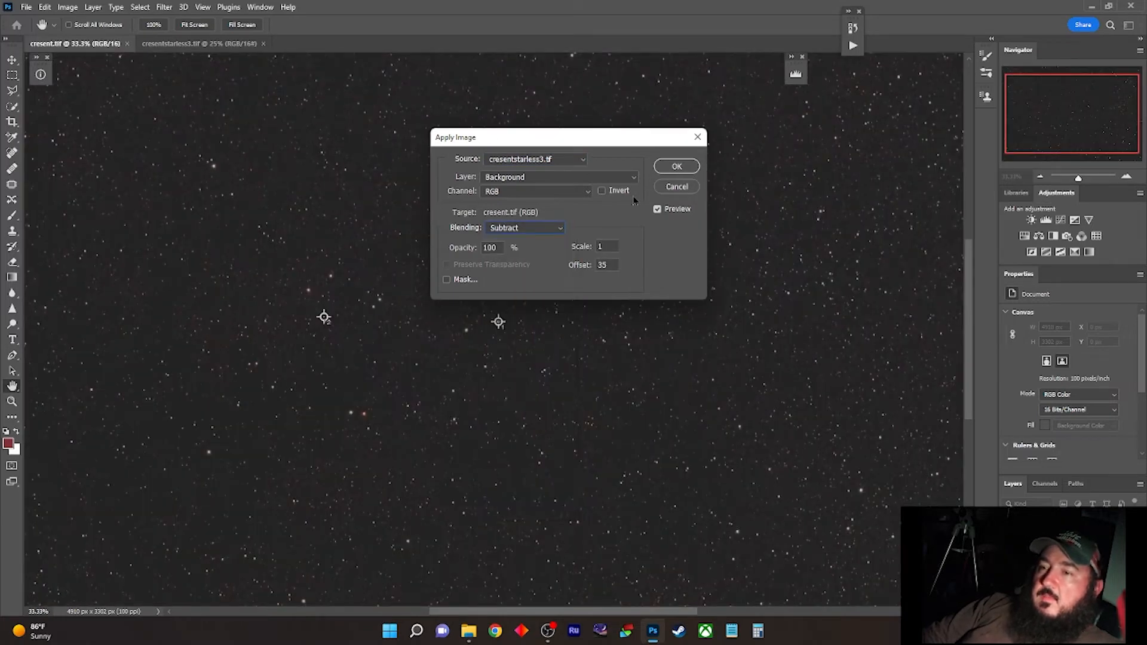
{"action": "left_click", "coordinate": [675, 168]}
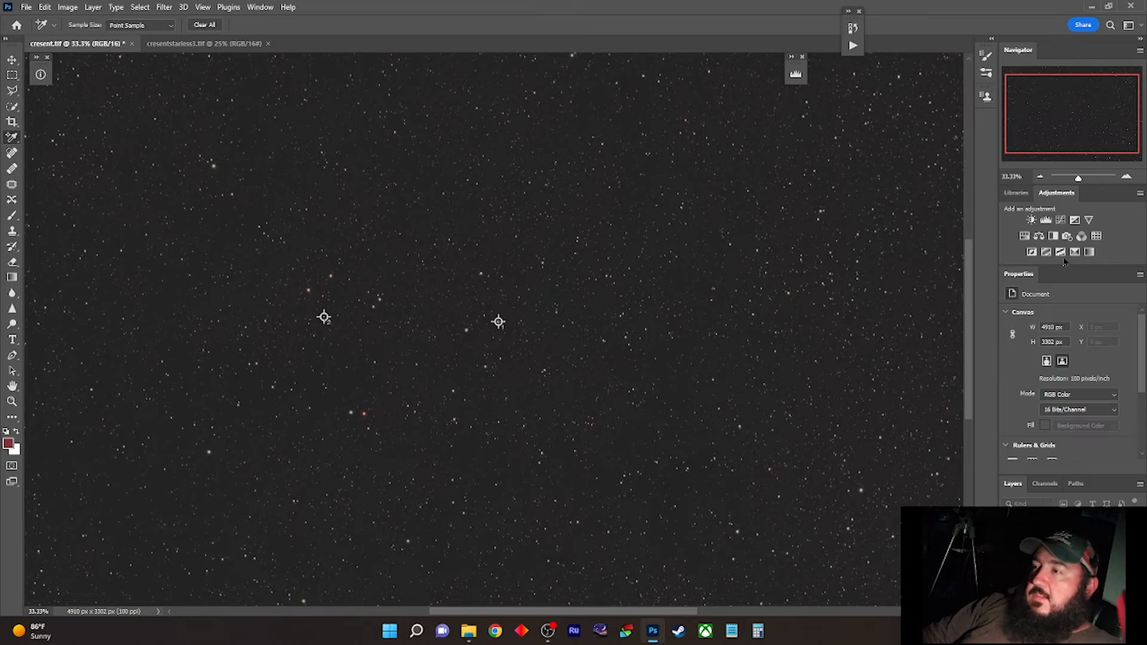
- Stretch the stars-only image with an Arcsinh10 preset Curves adjustment and flatten the layers
{"action": "left_click", "coordinate": [1065, 223]}
{"action": "left_click", "coordinate": [1084, 315]}
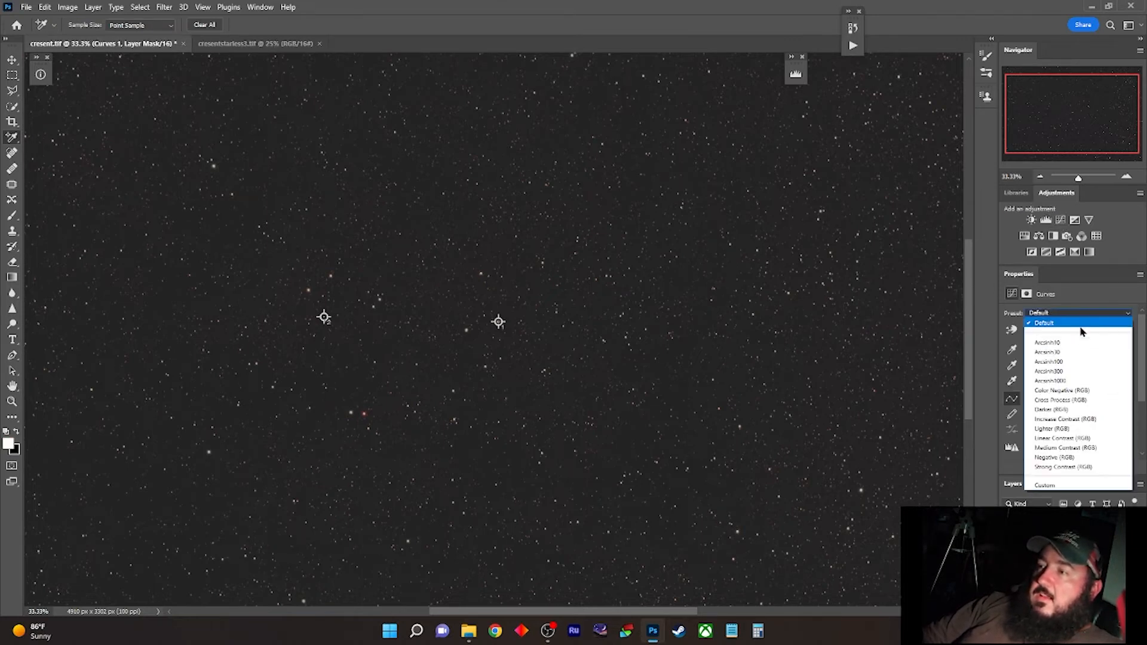
{"action": "left_click", "coordinate": [1079, 343]}
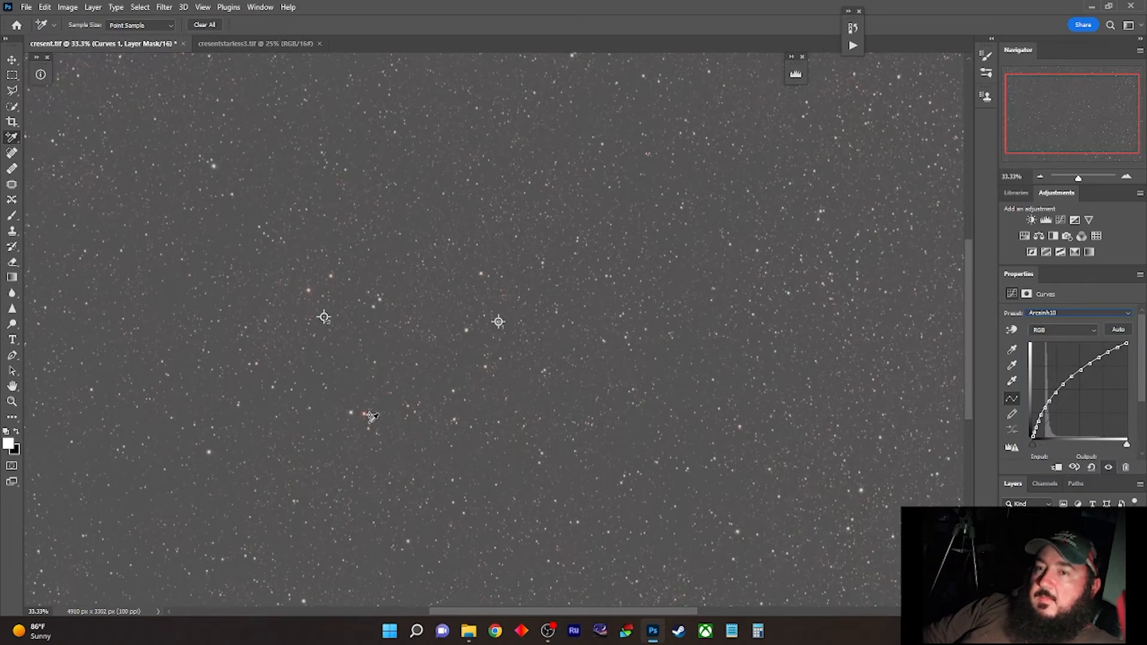
{"action": "right_click", "coordinate": [1069, 575]}
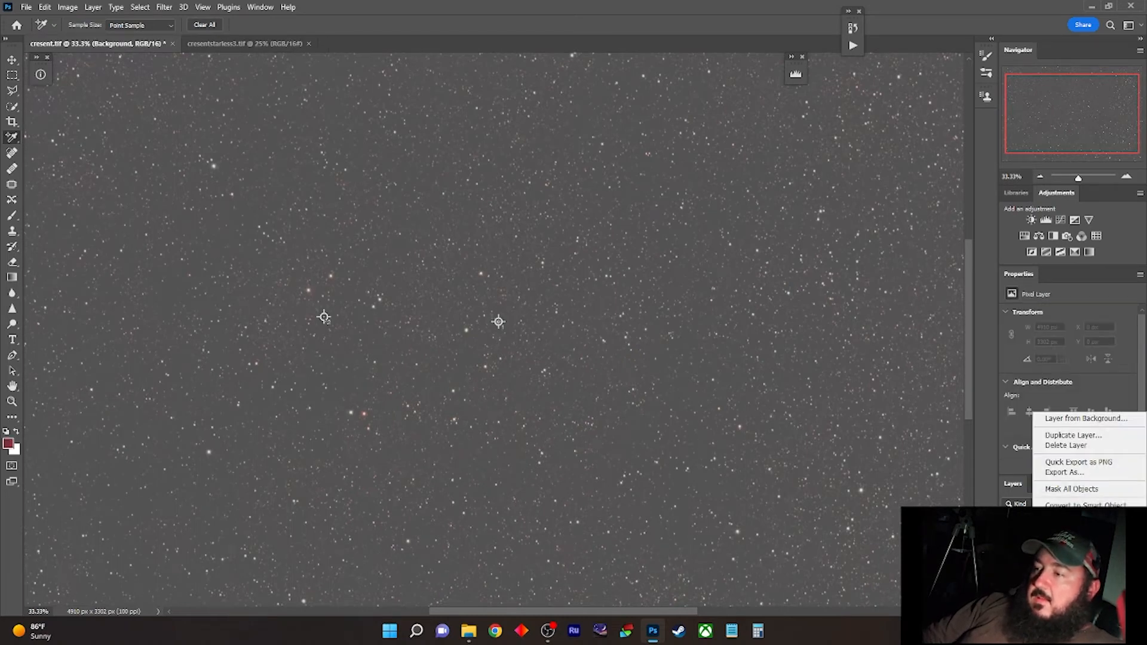
{"action": "key", "text": "Escape"}
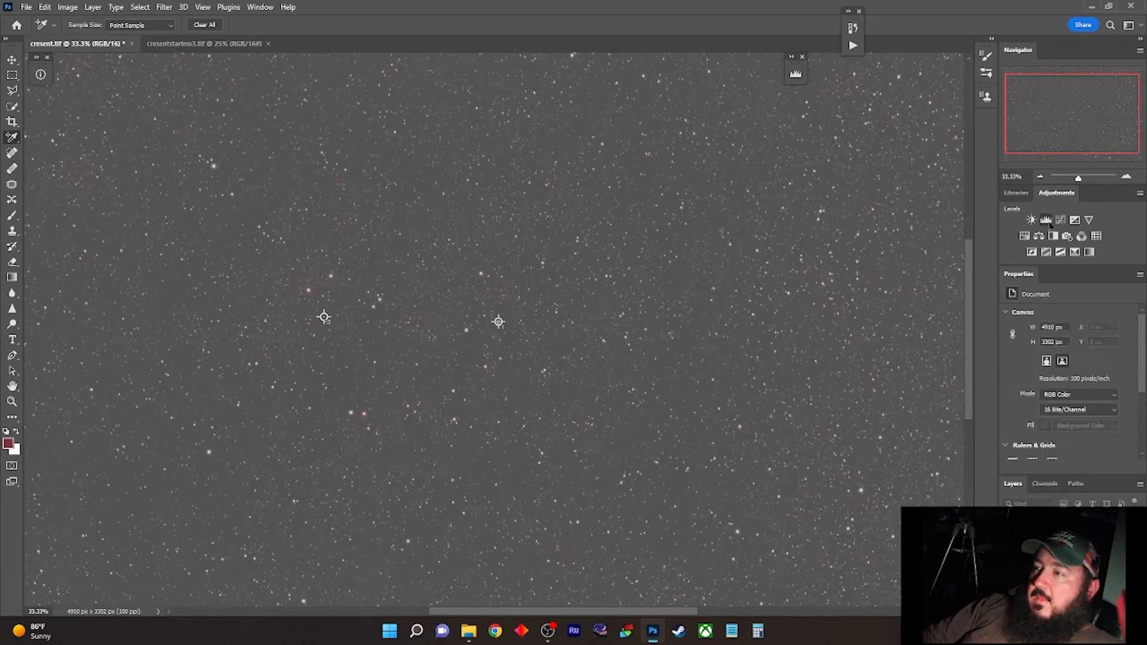
- Darken the stars-only background with a Levels adjustment, setting the black input to 70, and flatten the image
{"action": "left_click", "coordinate": [1046, 220]}
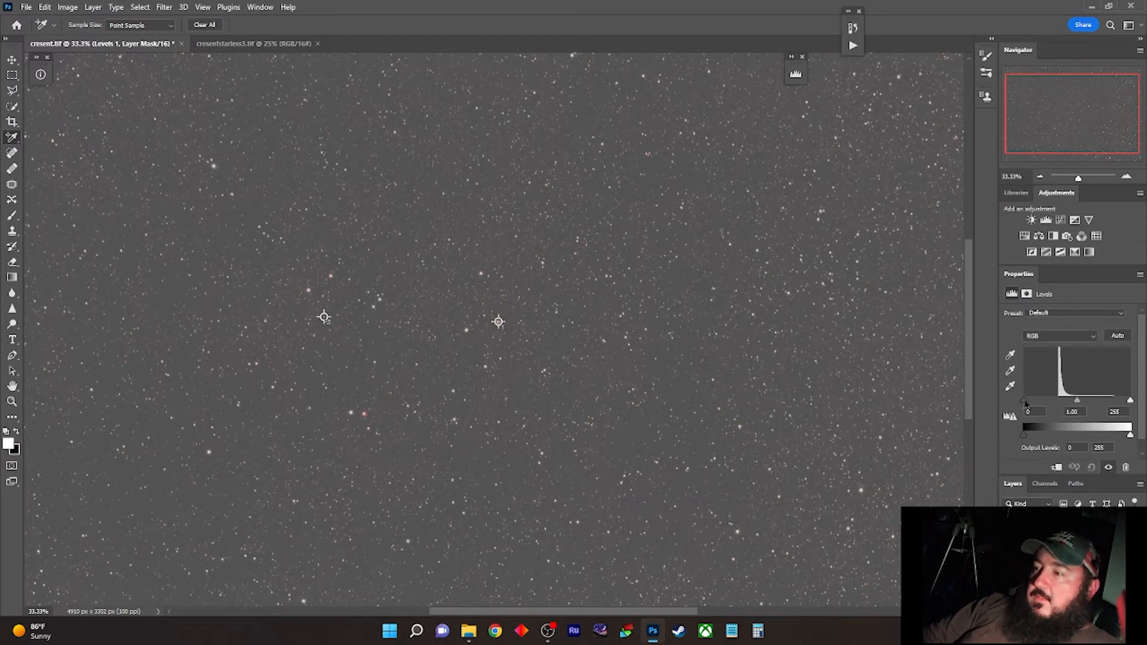
{"action": "left_click_drag", "start_coordinate": [1025, 401], "coordinate": [1051, 408]}
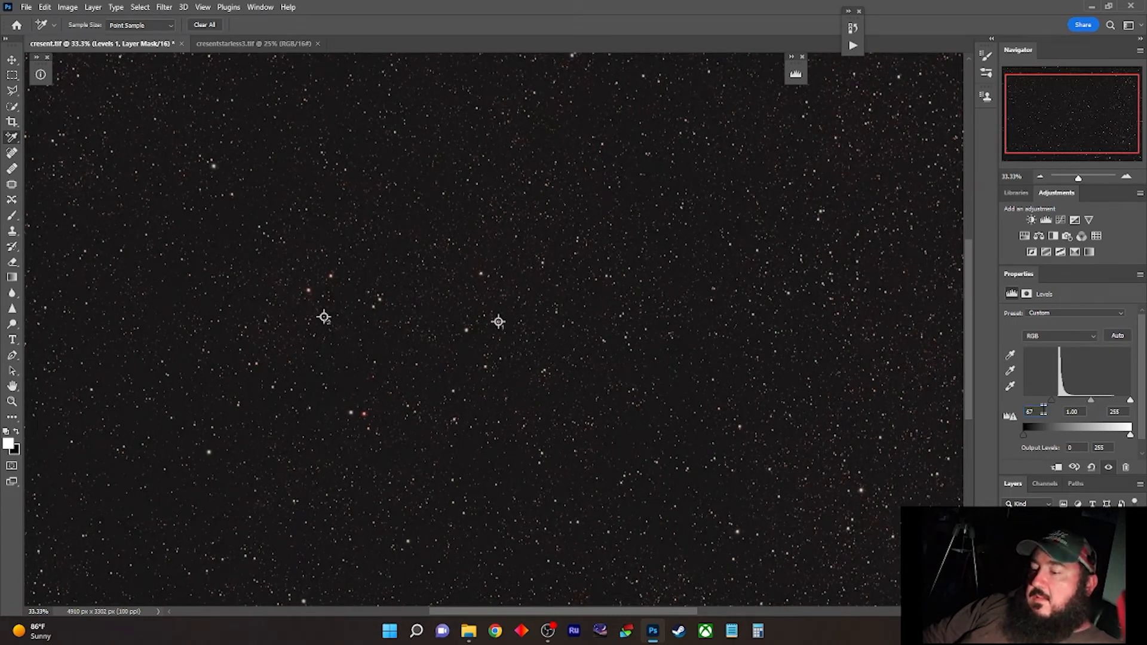
{"action": "key", "text": "Up"}
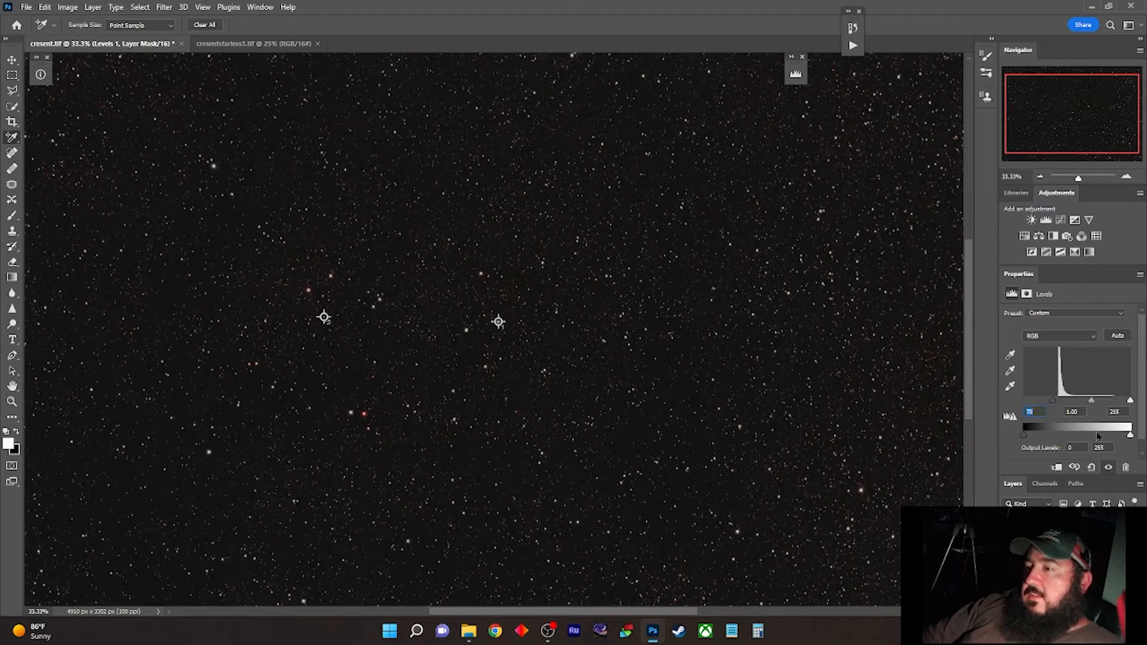
{"action": "right_click", "coordinate": [1066, 572]}
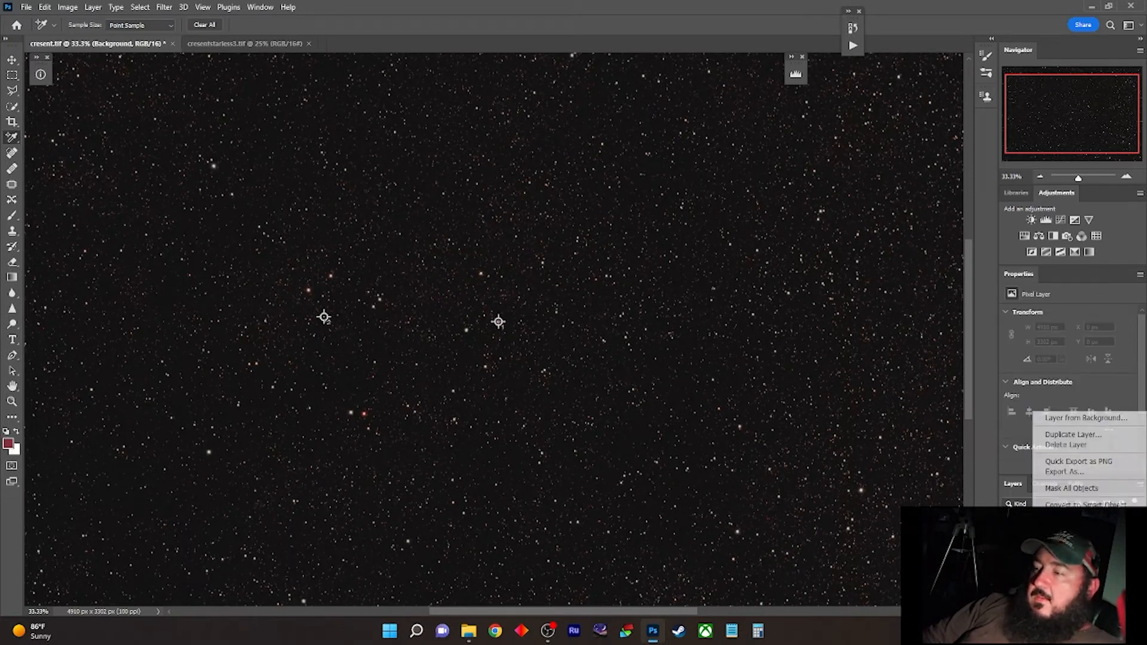
{"action": "left_click", "coordinate": [1066, 588]}
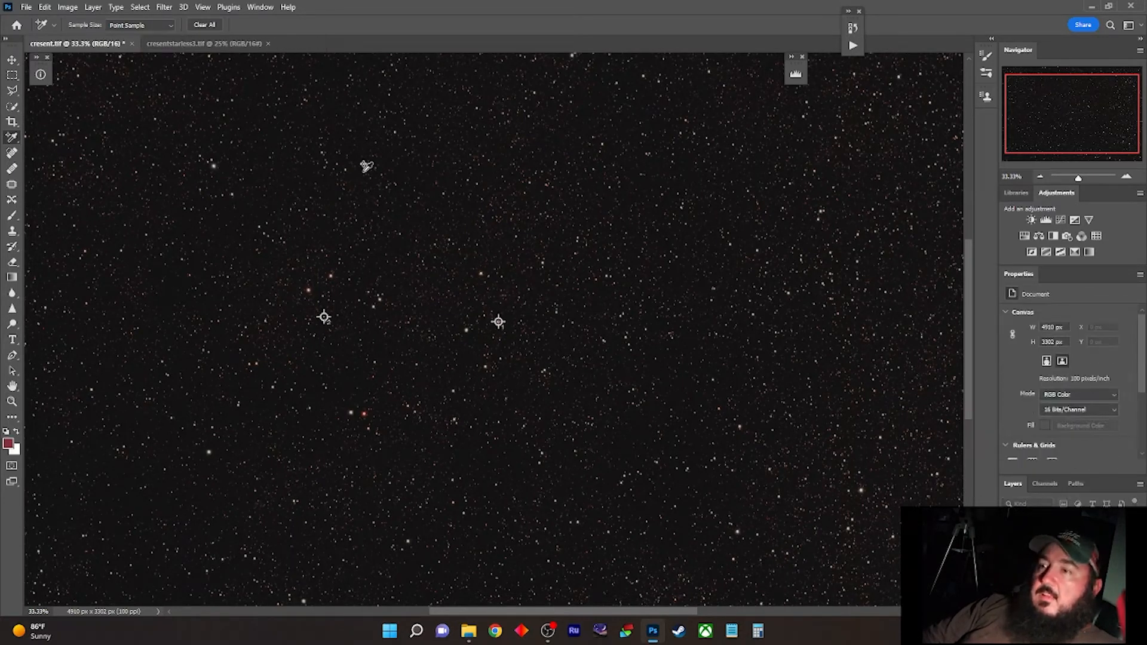
- Switch to the cresentstarless3 image, stretch it with an Arcsinh10 preset Curves adjustment and flatten it
{"action": "left_click", "coordinate": [218, 45]}
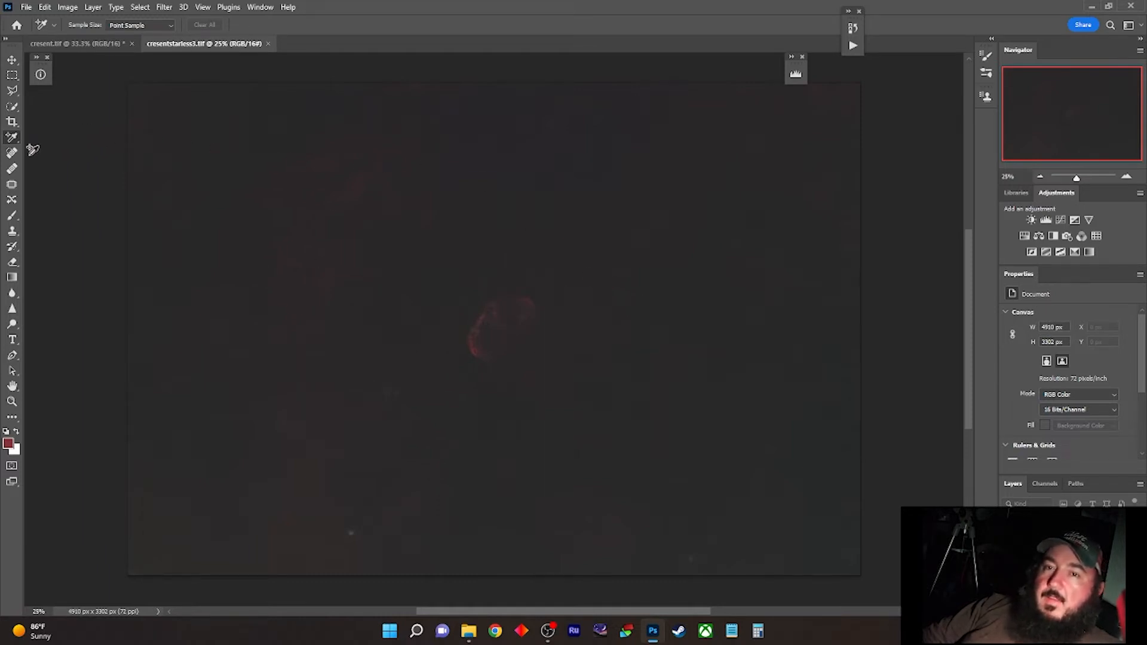
{"action": "left_click", "coordinate": [12, 401]}
{"action": "right_click", "coordinate": [508, 314]}
{"action": "left_click", "coordinate": [492, 318]}
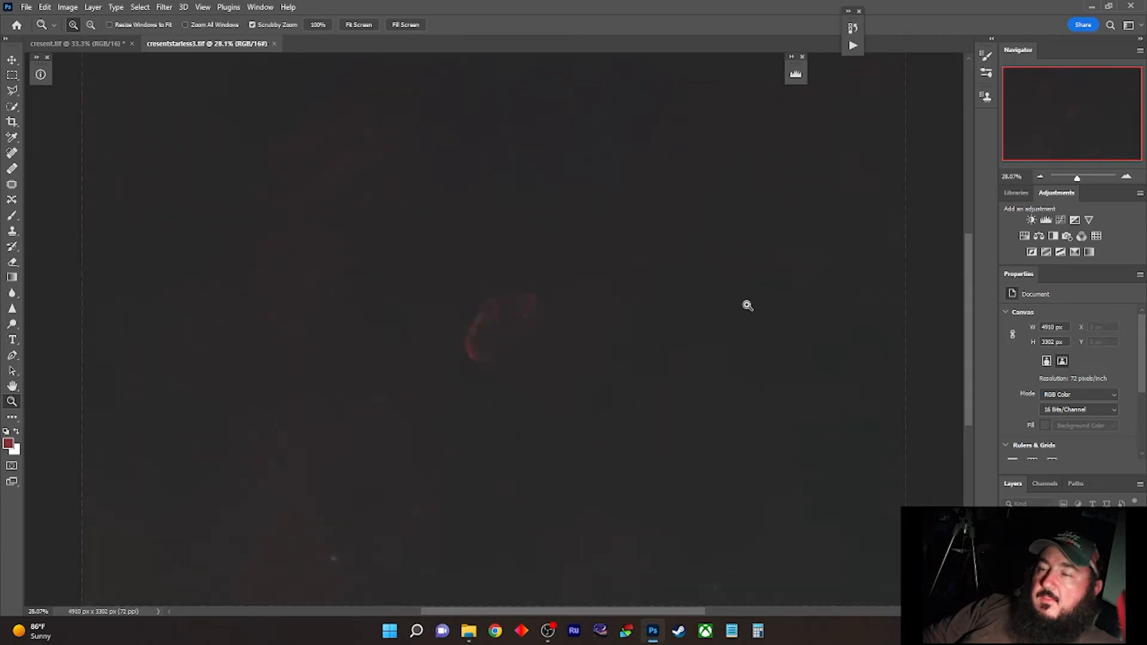
{"action": "left_click", "coordinate": [1061, 221]}
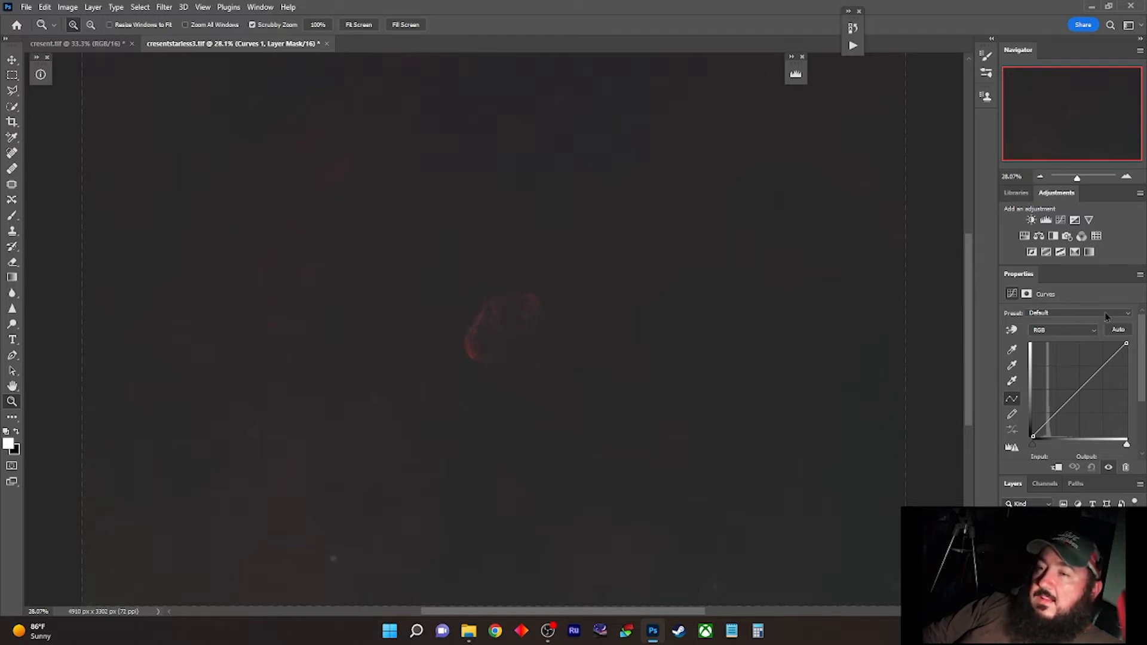
{"action": "left_click", "coordinate": [1106, 317]}
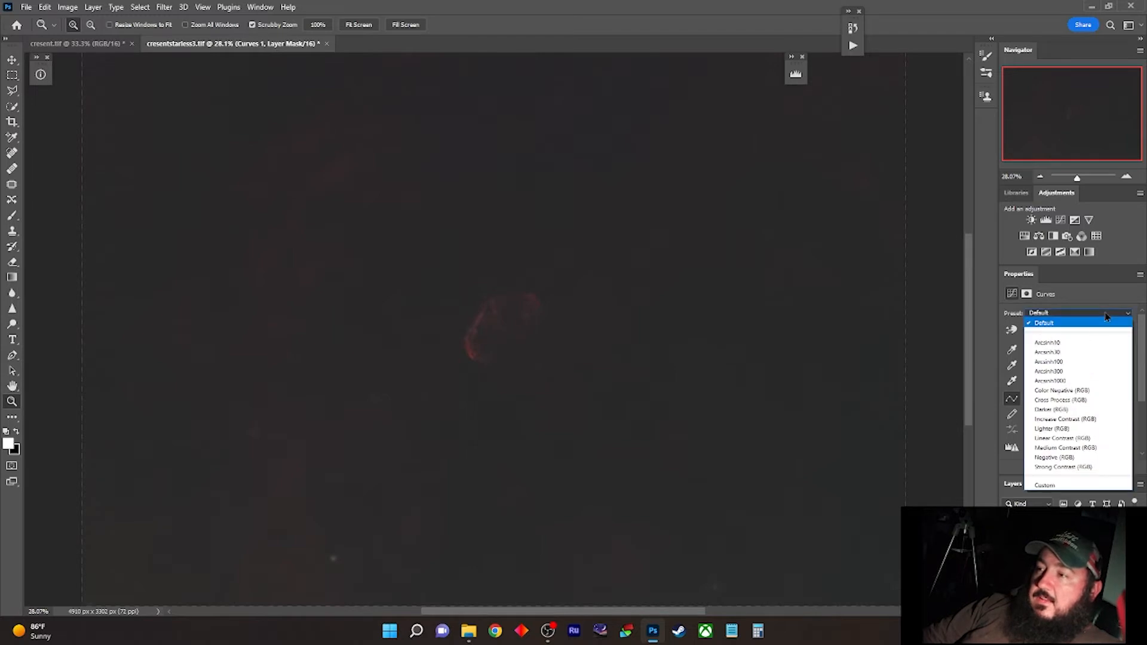
{"action": "left_click", "coordinate": [1068, 344]}
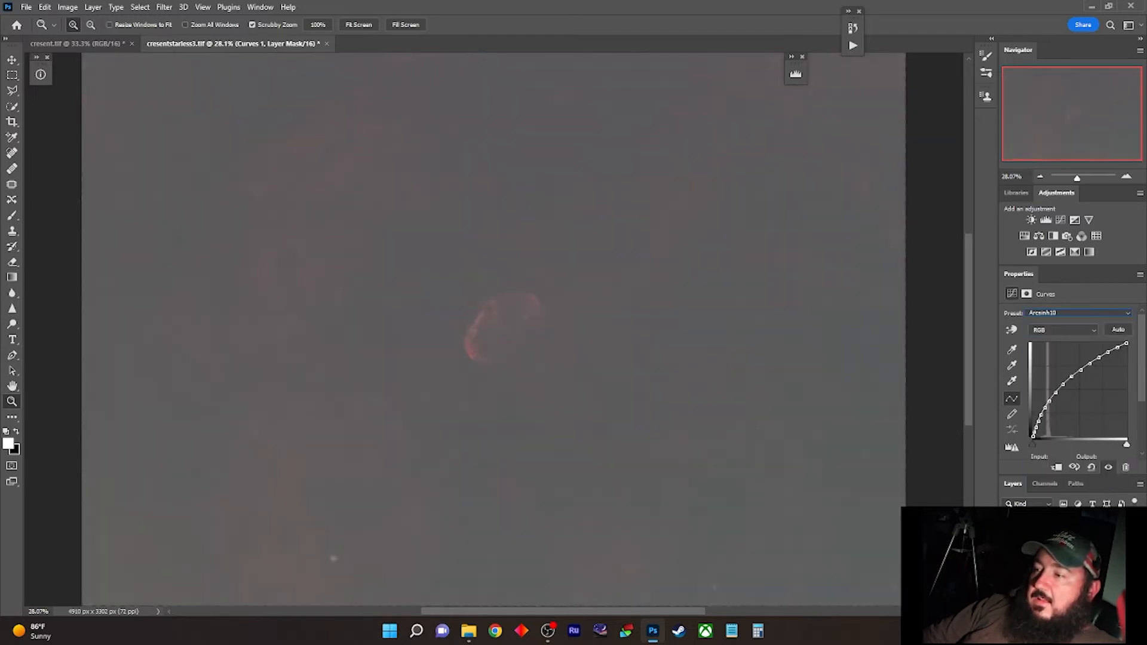
{"action": "right_click", "coordinate": [1064, 576]}
{"action": "left_click", "coordinate": [1066, 556]}
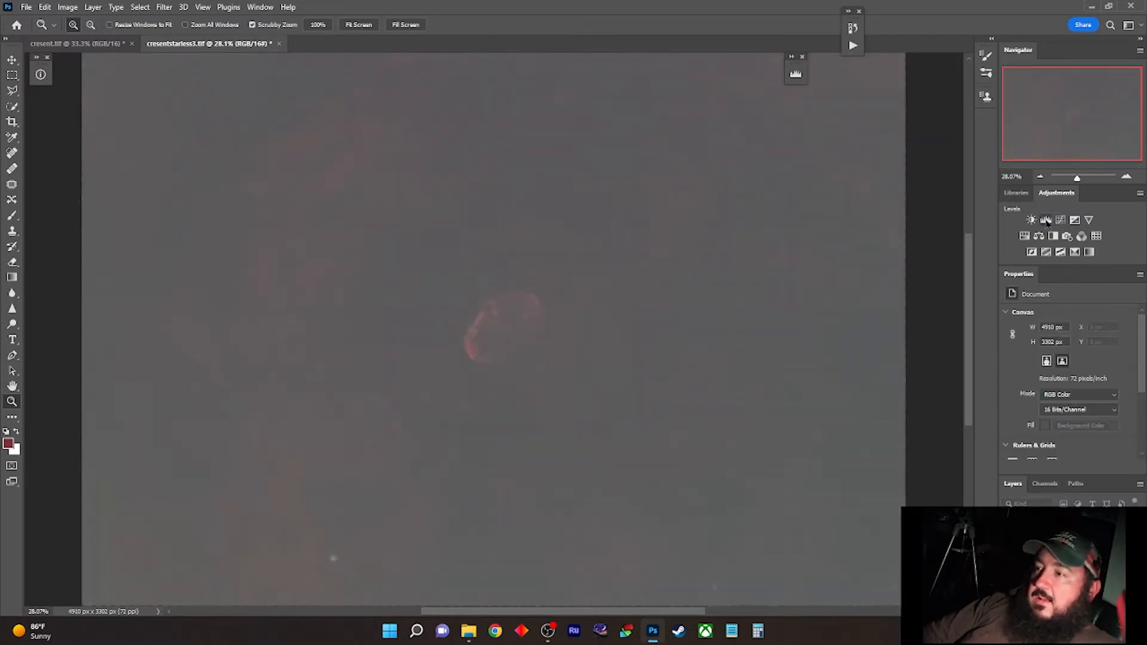
- Add a Levels adjustment to the starless image with the black input set to 70, and flatten the image
{"action": "left_click", "coordinate": [1046, 221]}
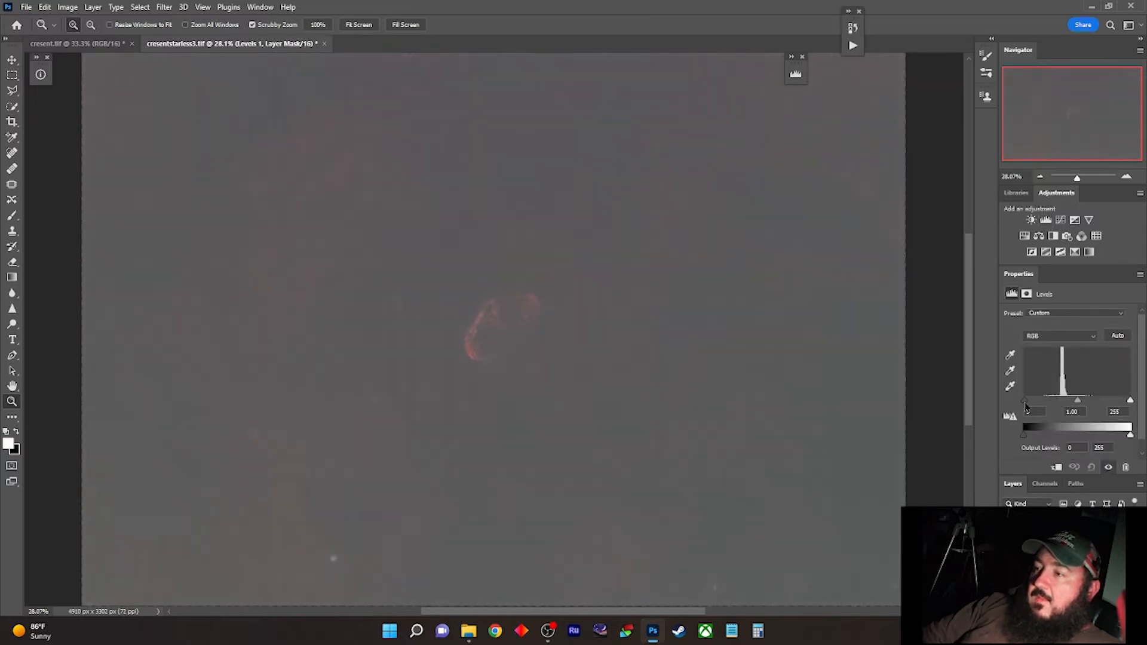
{"action": "left_click_drag", "start_coordinate": [1027, 407], "coordinate": [1054, 408]}
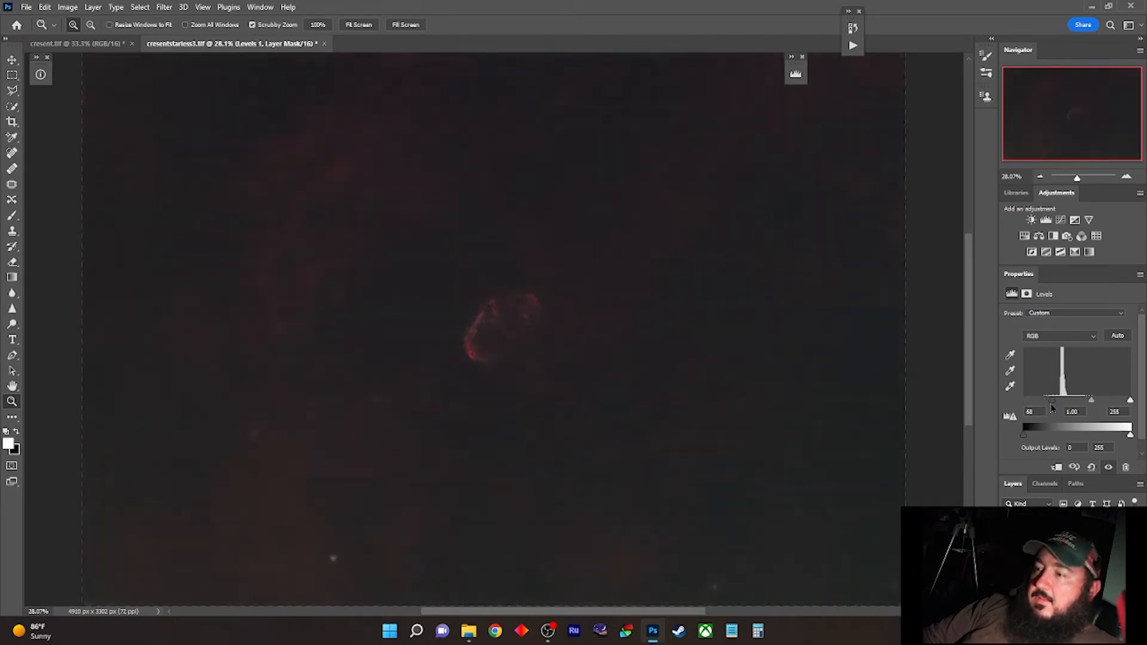
{"action": "left_click", "coordinate": [1042, 408]}
{"action": "type", "text": "70"}
{"action": "key", "text": "Return"}
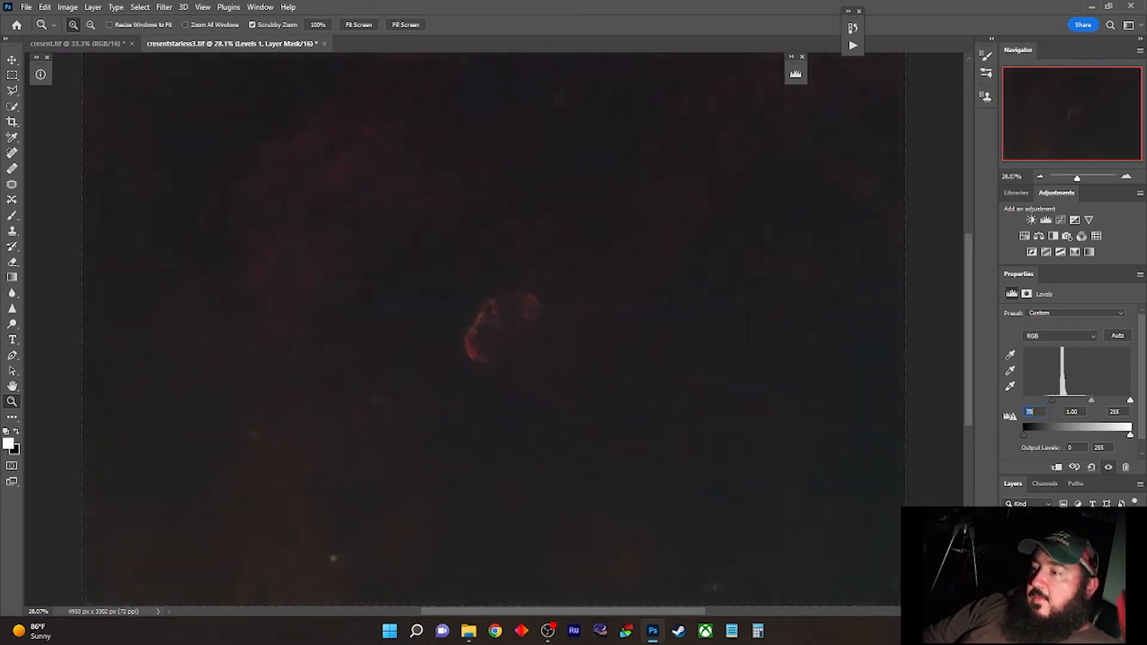
{"action": "right_click", "coordinate": [1070, 553]}
{"action": "left_click", "coordinate": [1062, 430]}
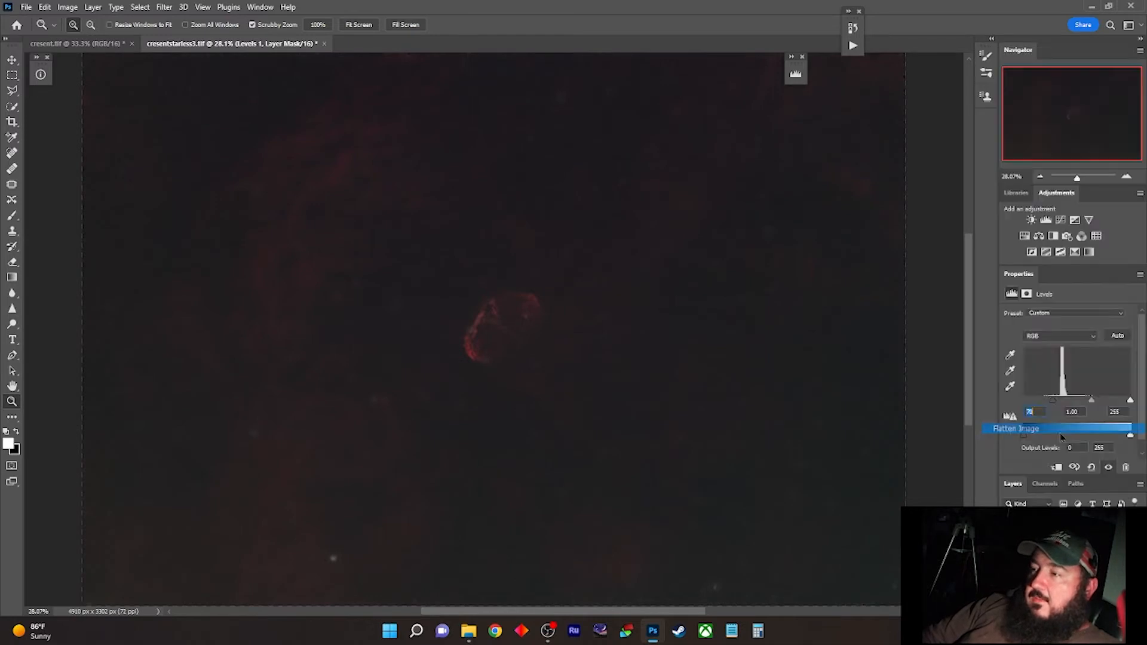
- Stretch the starless nebula a second time with an Arcsinh10 Curves adjustment and flatten the result
{"action": "left_click", "coordinate": [1062, 221]}
{"action": "left_click", "coordinate": [1080, 314]}
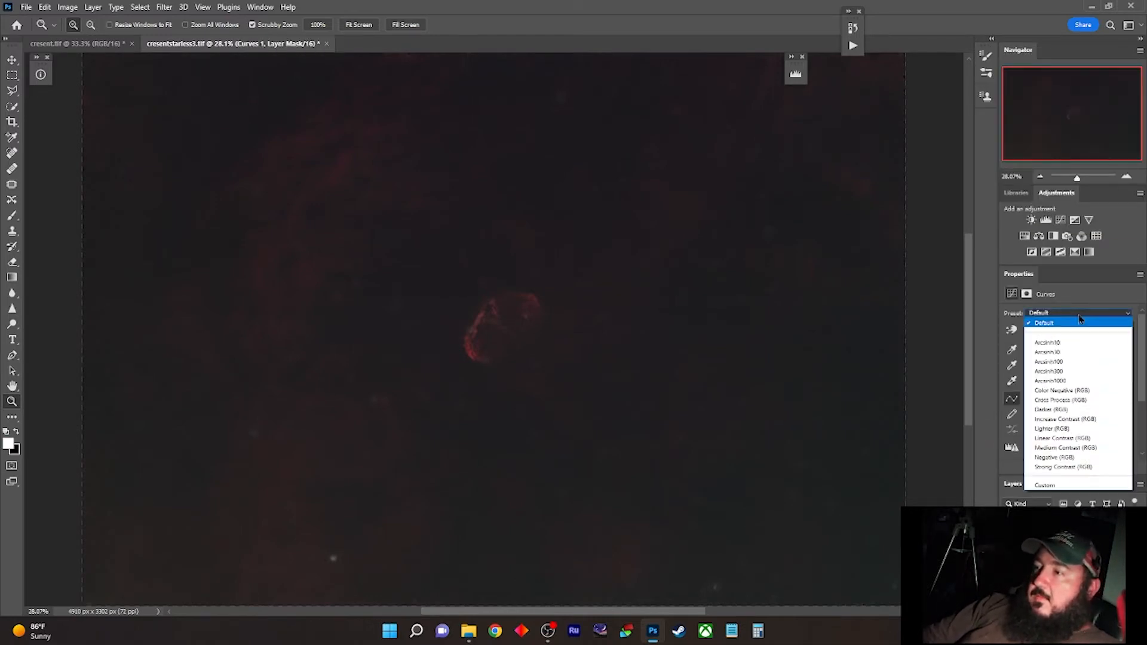
{"action": "left_click", "coordinate": [1083, 347]}
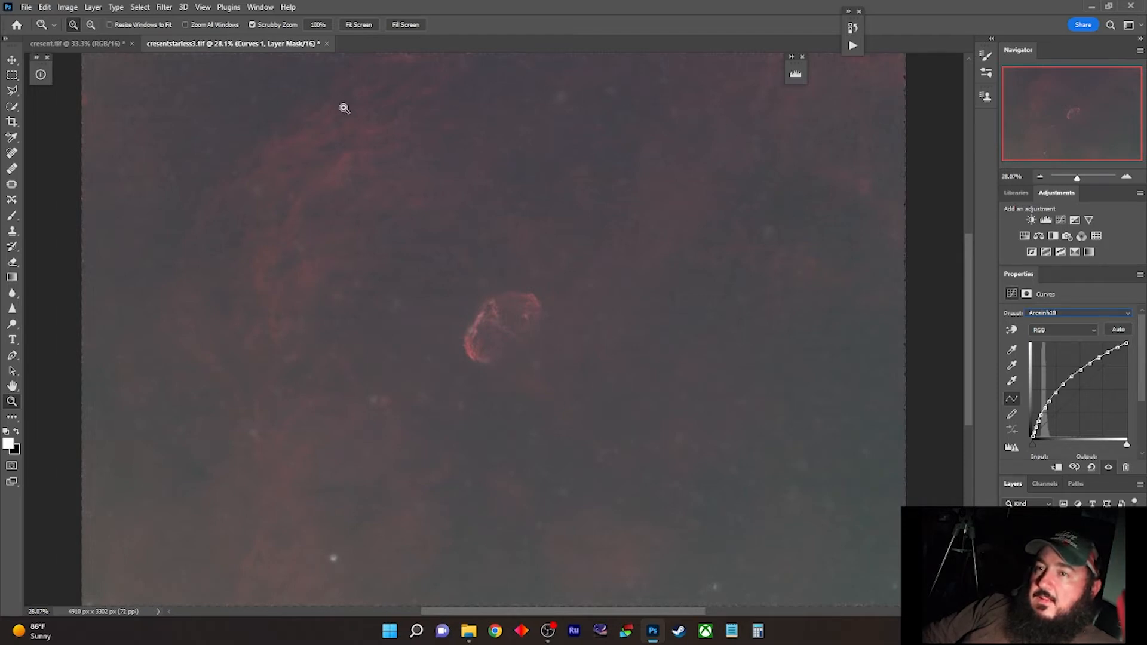
{"action": "right_click", "coordinate": [1122, 503]}
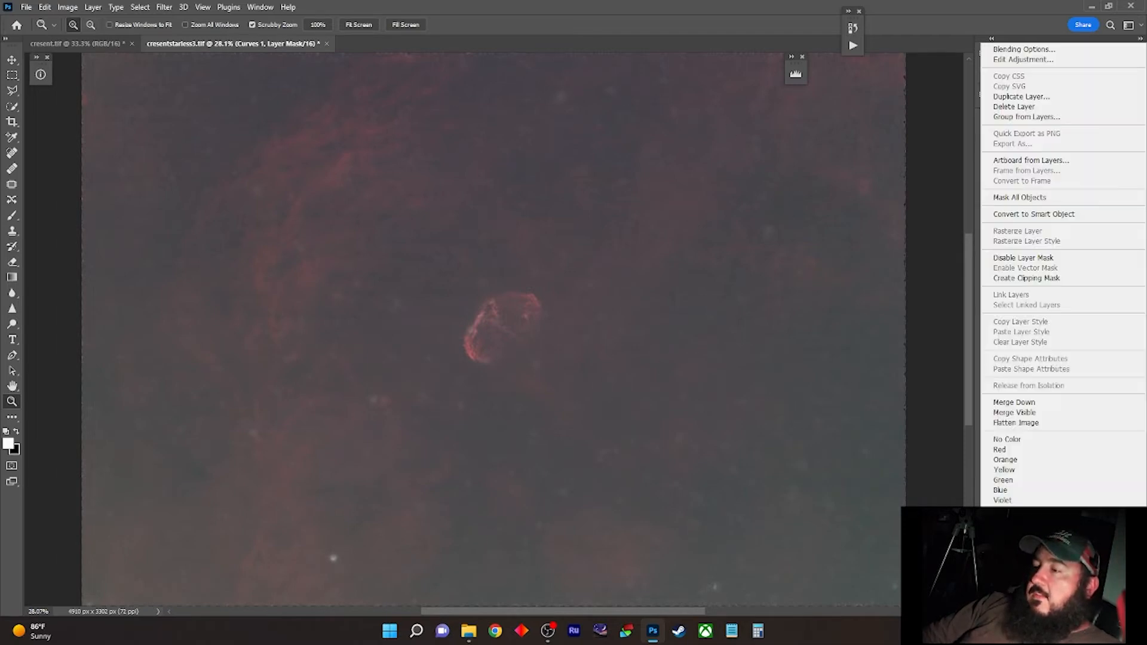
{"action": "left_click", "coordinate": [1049, 425]}
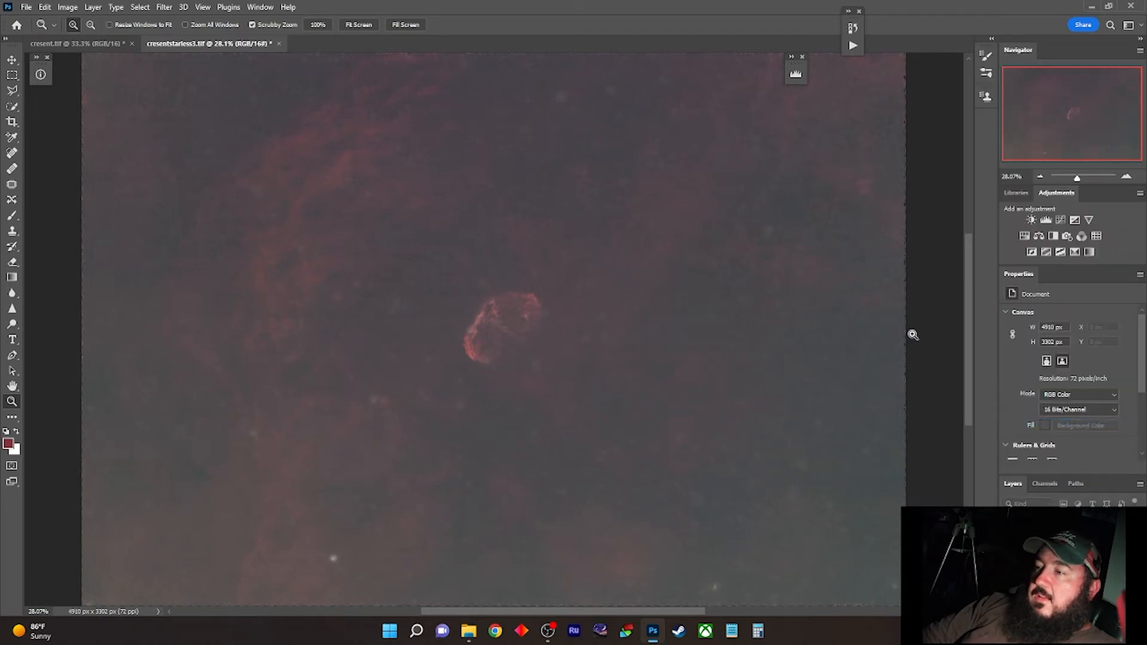
- Run GradientXTerminator on the starless image with Medium detail, Medium aggressiveness and background color balancing enabled
{"action": "left_click", "coordinate": [165, 7]}
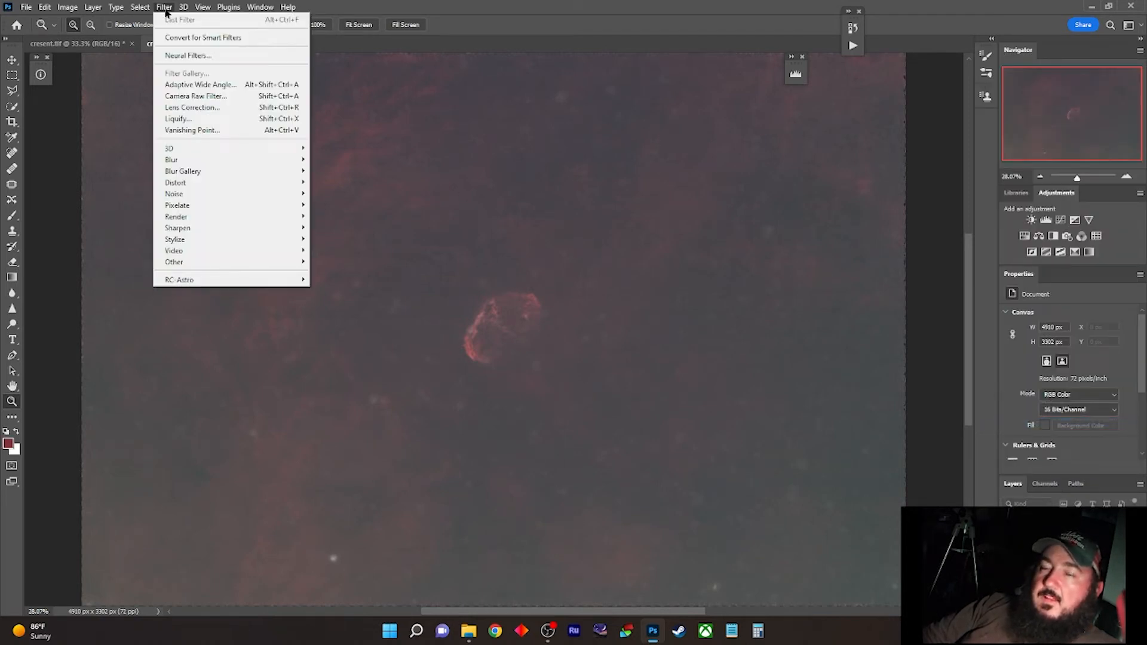
{"action": "mouse_move", "coordinate": [305, 285]}
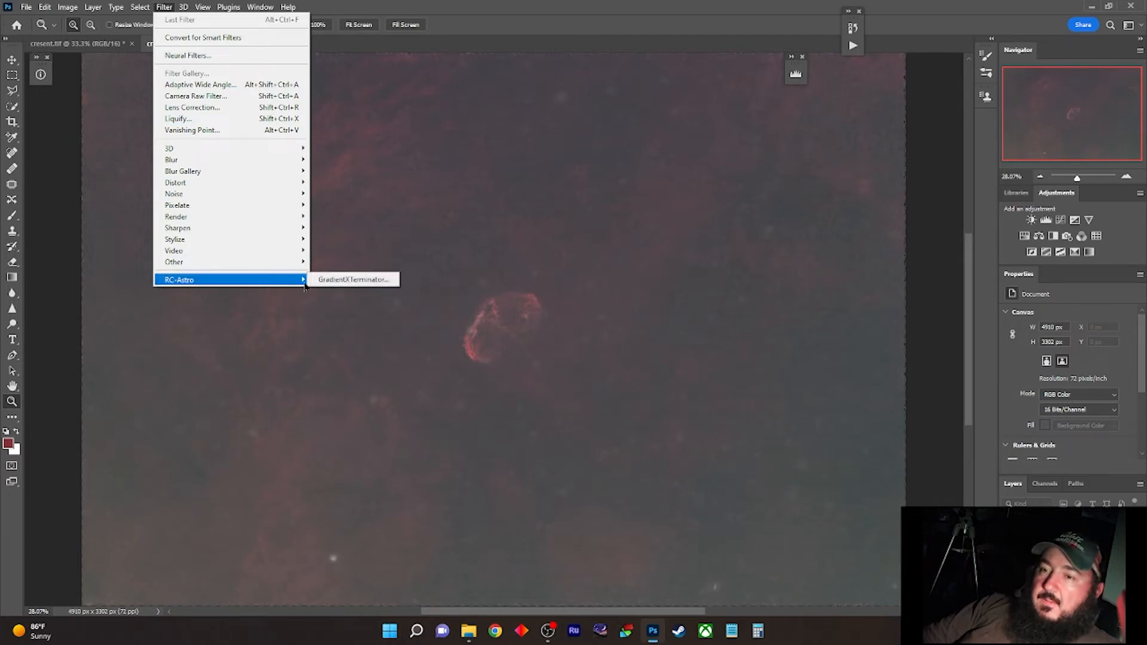
{"action": "left_click", "coordinate": [343, 281]}
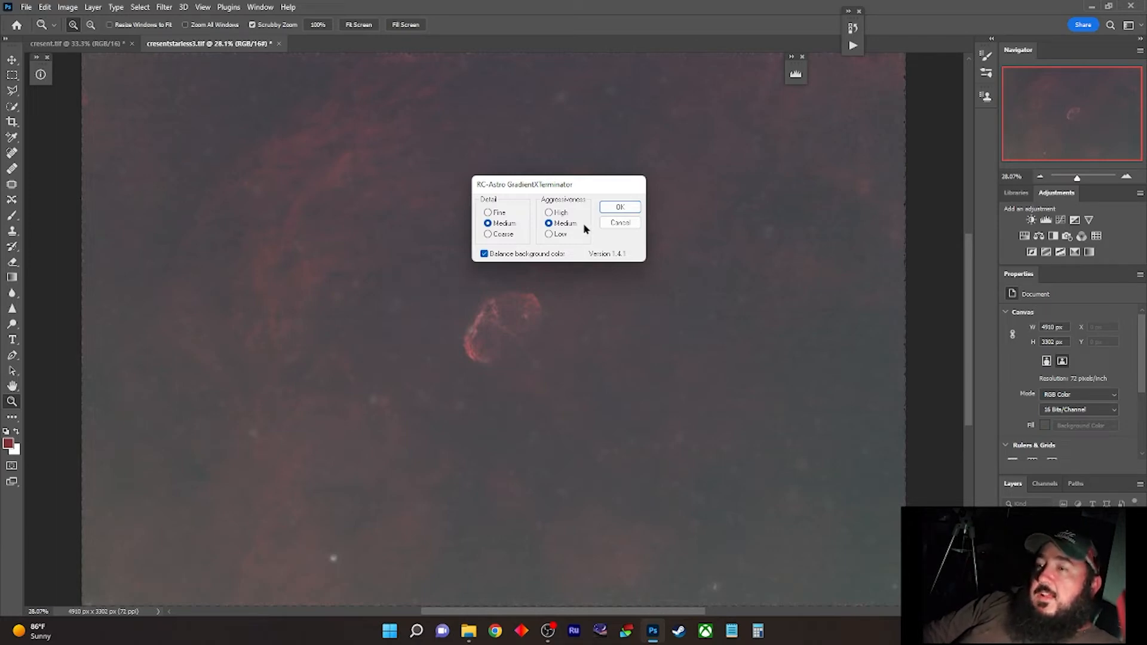
{"action": "left_click", "coordinate": [615, 207]}
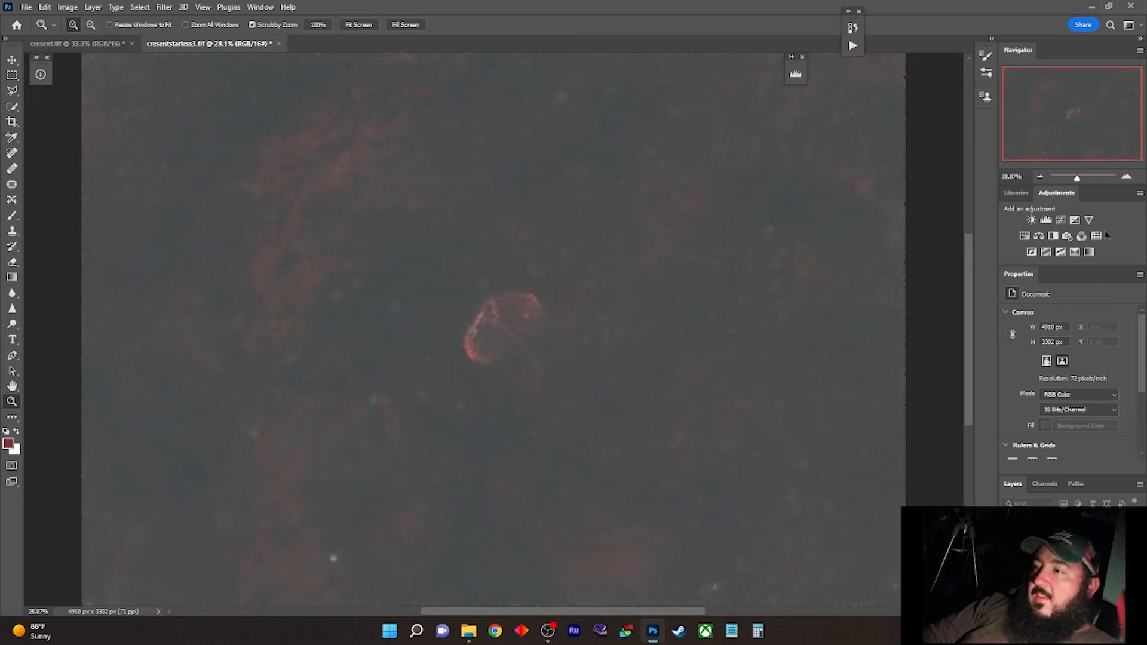
- Darken the starless background with a Levels adjustment, setting the black input to 41, and flatten the image
{"action": "left_click", "coordinate": [1046, 219]}
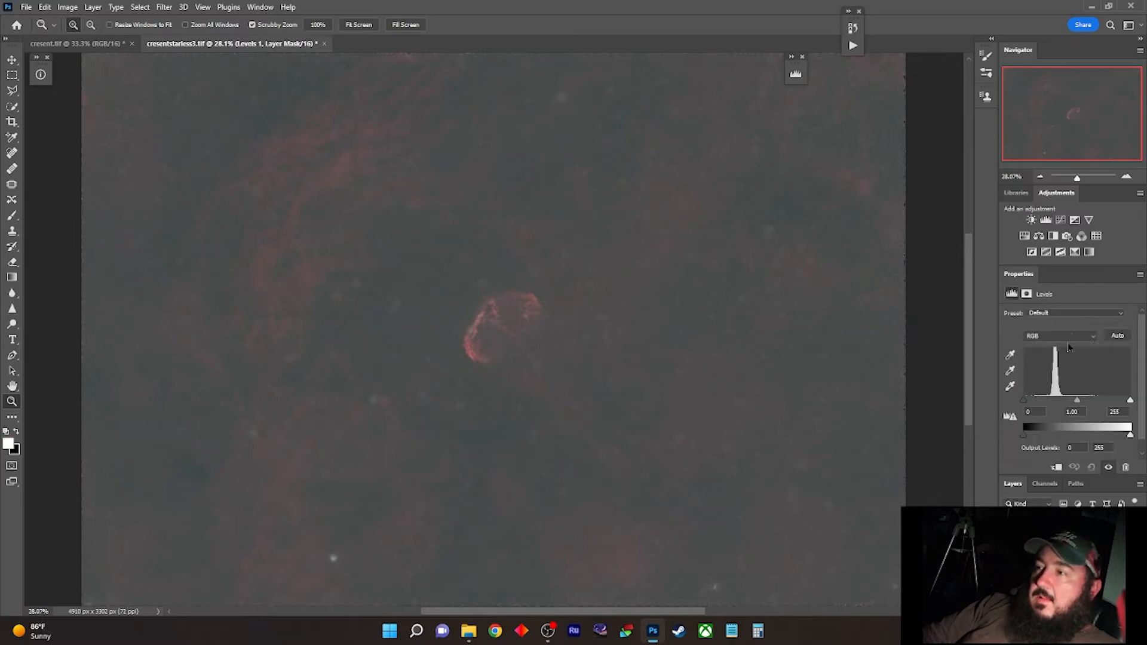
{"action": "left_click_drag", "start_coordinate": [1024, 401], "coordinate": [1041, 405]}
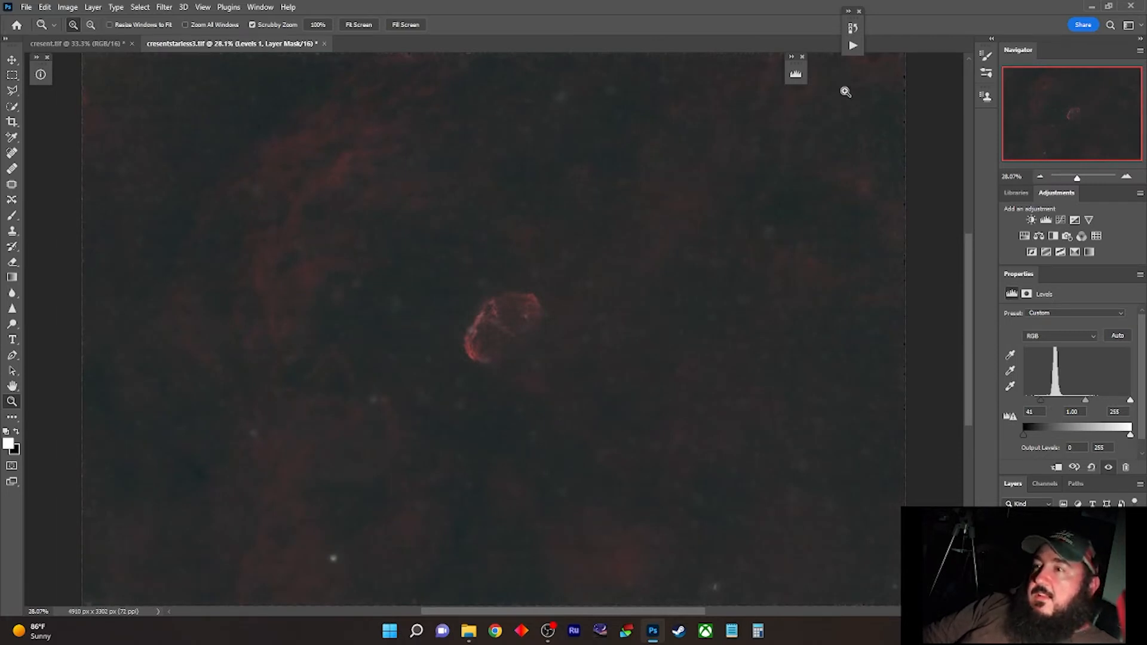
{"action": "left_click", "coordinate": [851, 23]}
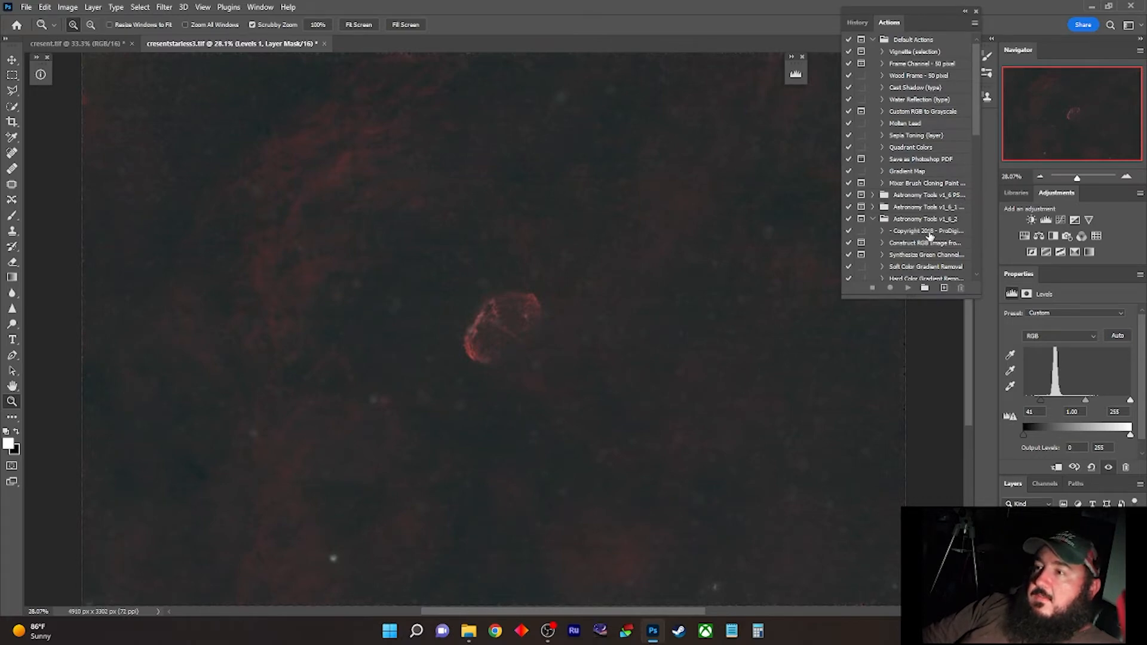
{"action": "scroll", "coordinate": [929, 236], "scroll_direction": "down", "scroll_amount": 1}
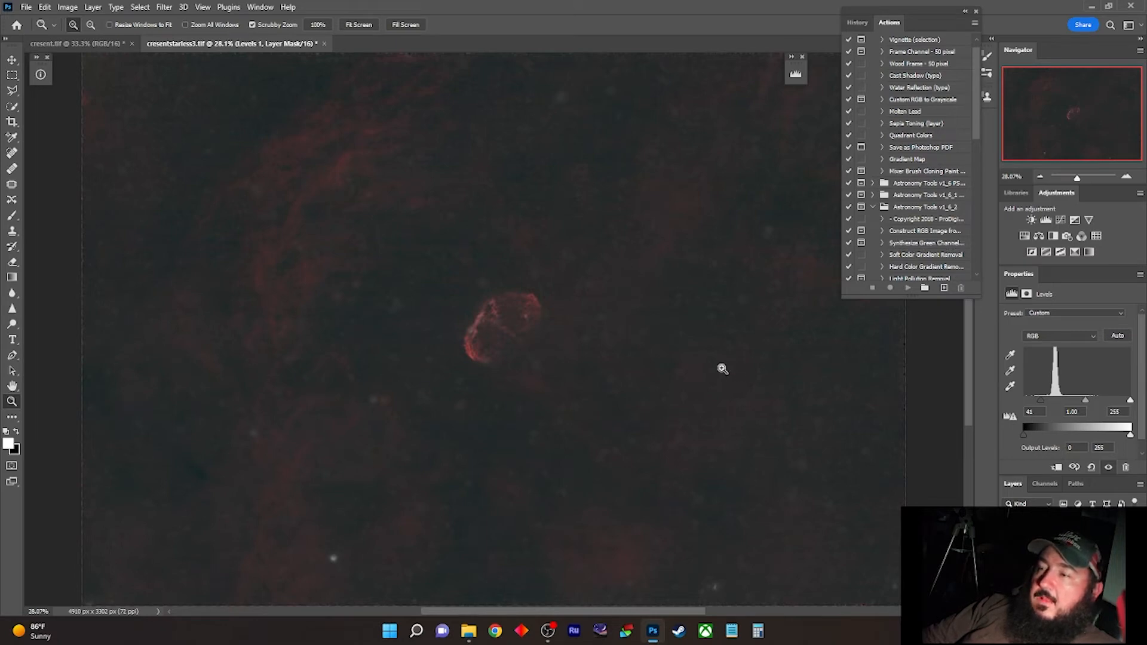
{"action": "scroll", "coordinate": [660, 352], "scroll_direction": "down", "scroll_amount": 1}
{"action": "scroll", "coordinate": [662, 343], "scroll_direction": "up", "scroll_amount": 1}
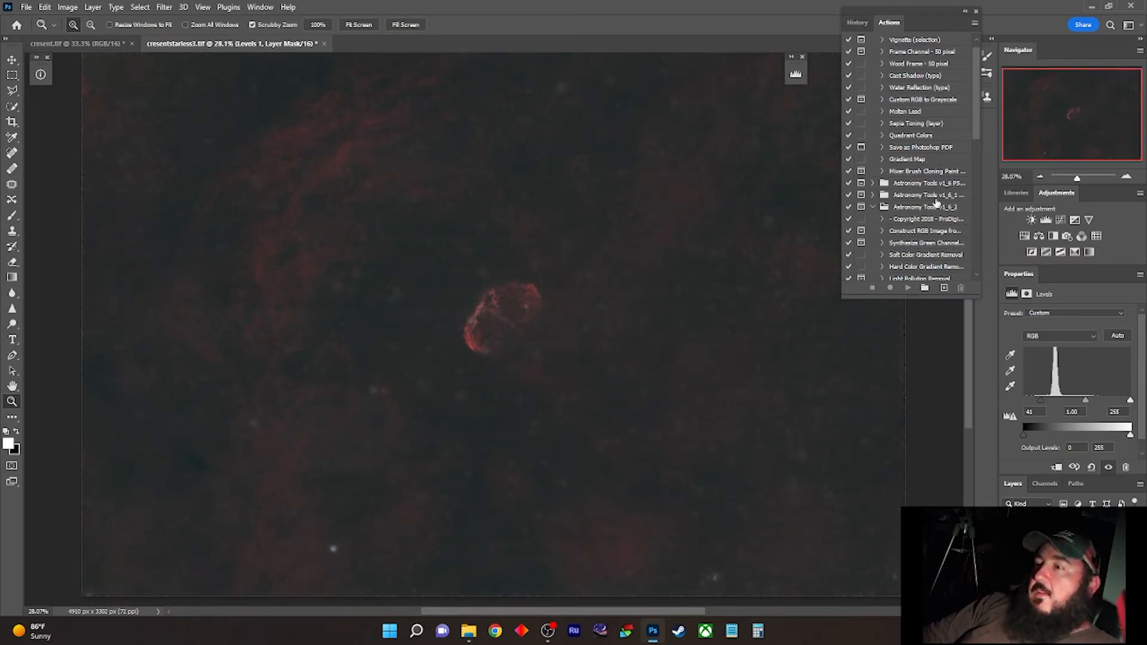
{"action": "scroll", "coordinate": [936, 205], "scroll_direction": "down", "scroll_amount": 3}
{"action": "scroll", "coordinate": [936, 204], "scroll_direction": "down", "scroll_amount": 4}
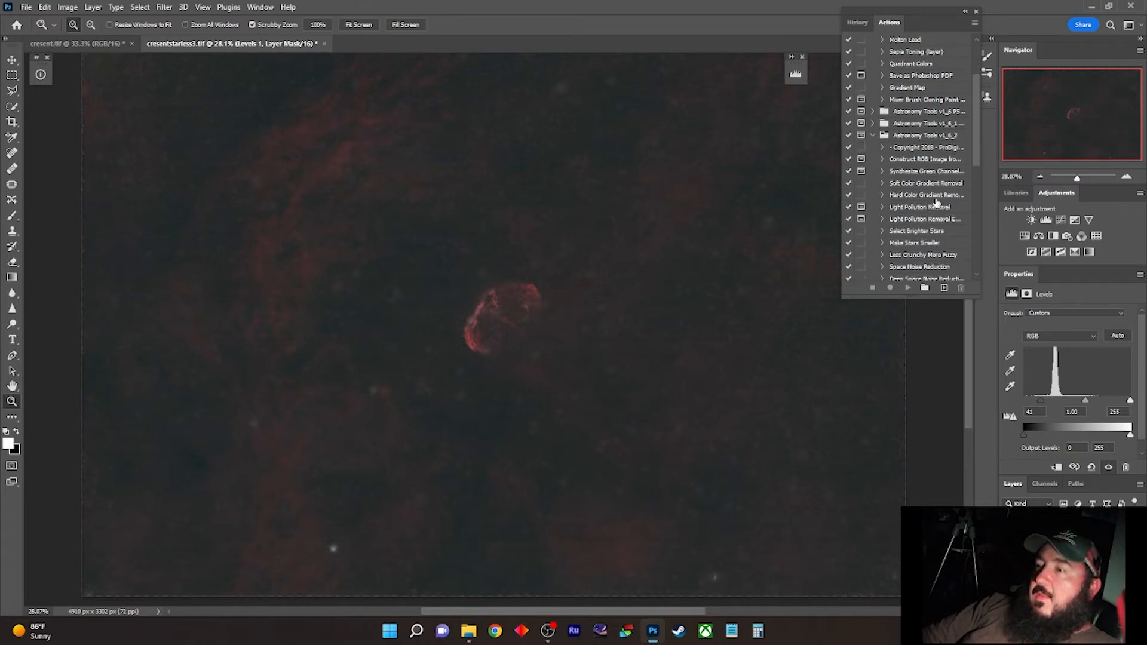
{"action": "scroll", "coordinate": [936, 204], "scroll_direction": "down", "scroll_amount": 2}
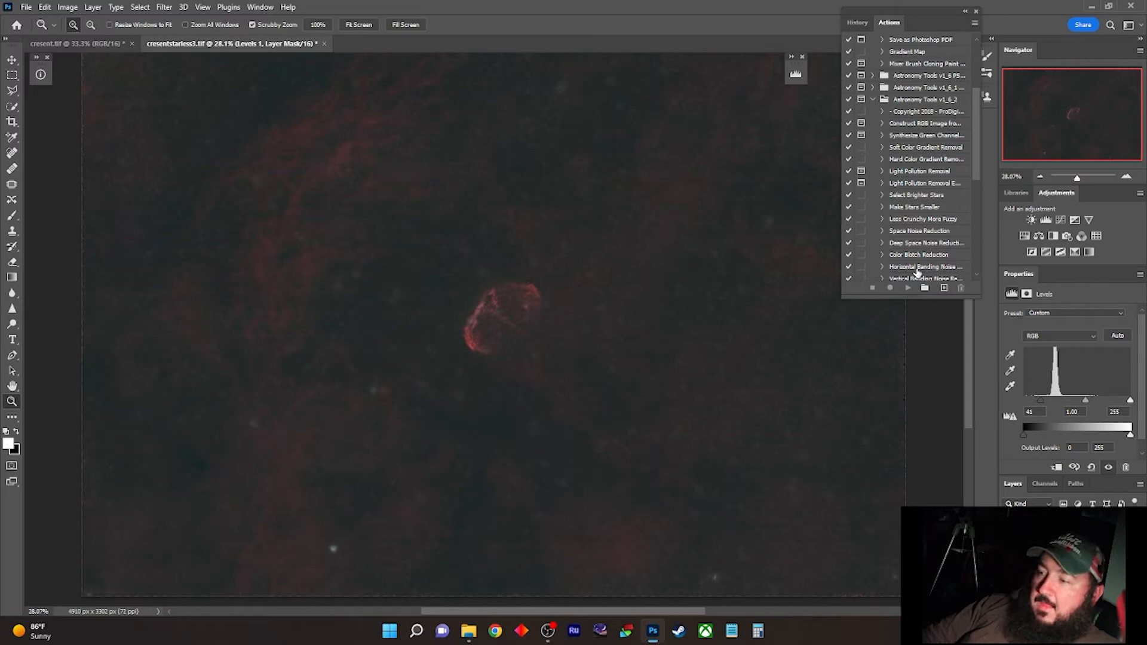
{"action": "right_click", "coordinate": [1075, 550]}
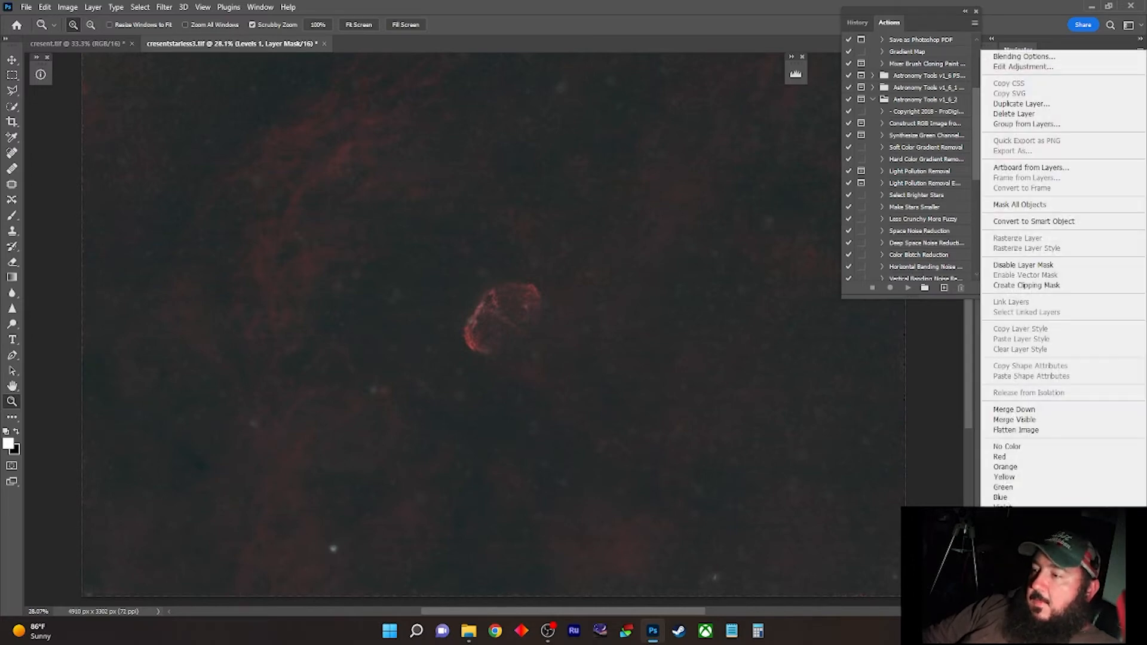
{"action": "left_click", "coordinate": [1058, 431]}
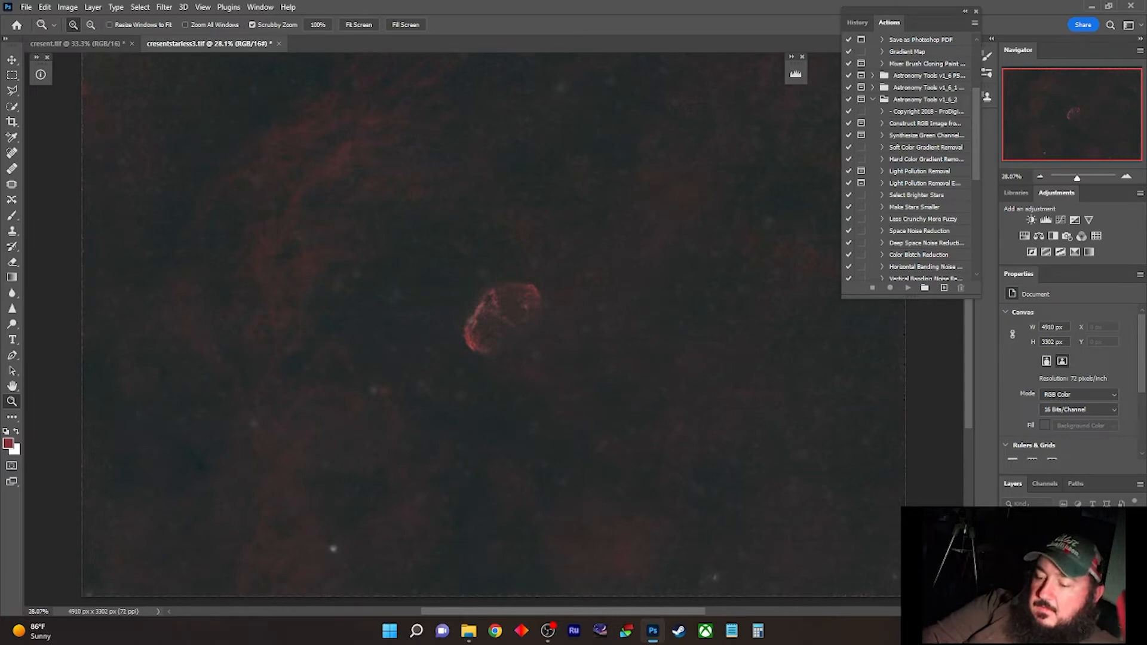
- Duplicate the flattened starless layer and run the Space Noise Reduction action from Astronomy Tools v1_6_2 on the copy
{"action": "key", "text": "ctrl+j"}
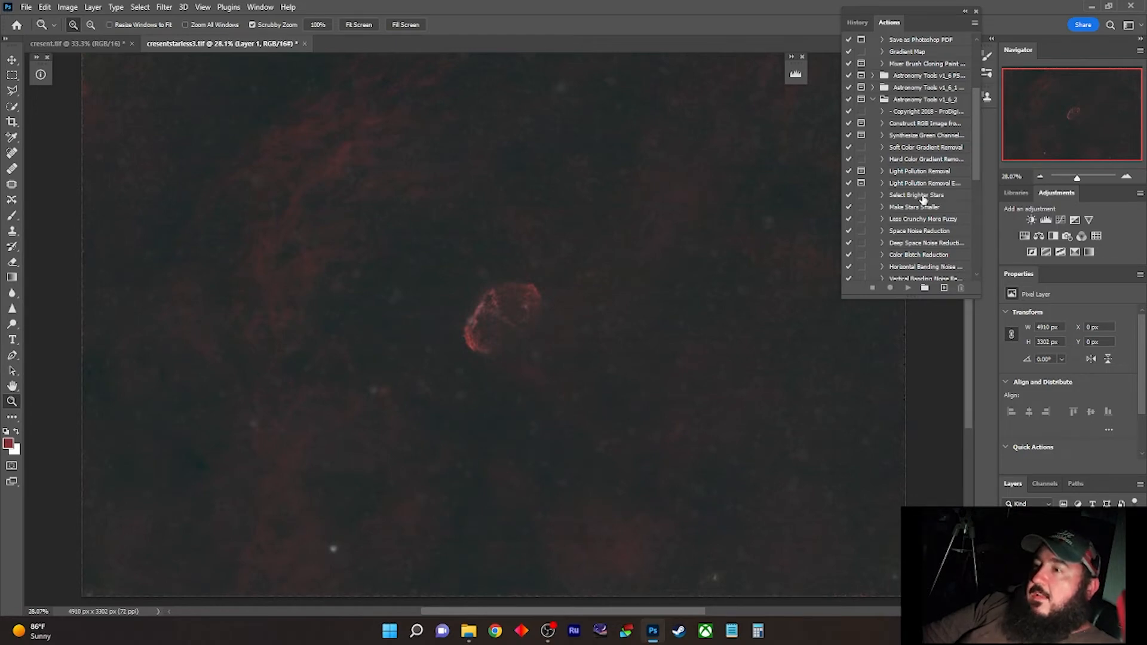
{"action": "left_click", "coordinate": [920, 233]}
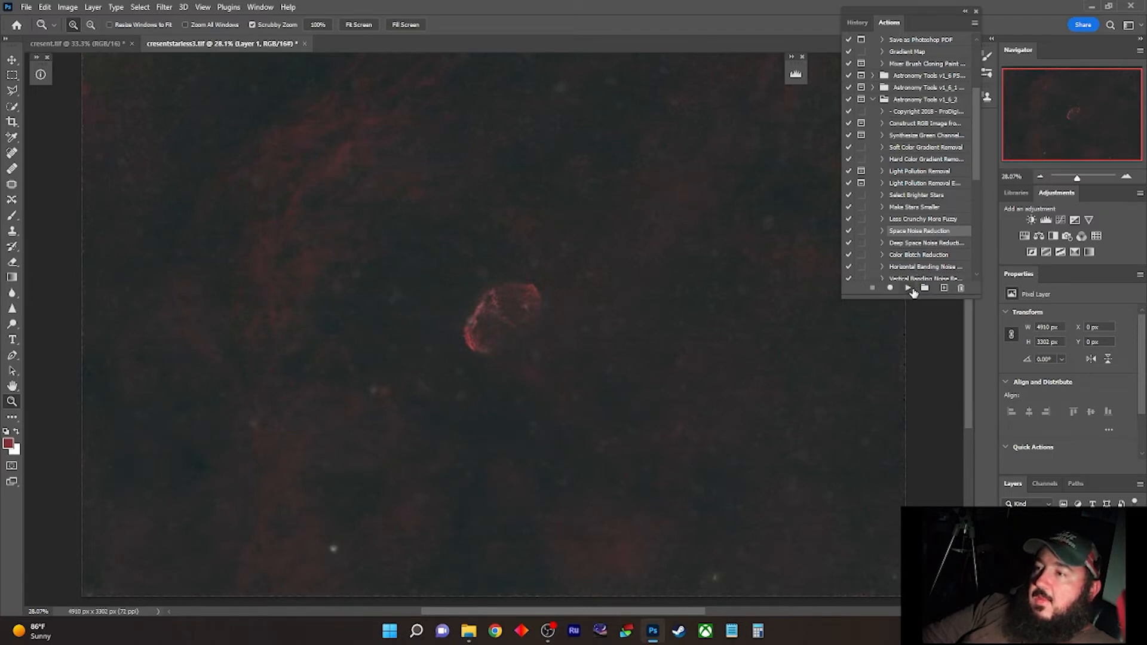
{"action": "left_click", "coordinate": [911, 289]}
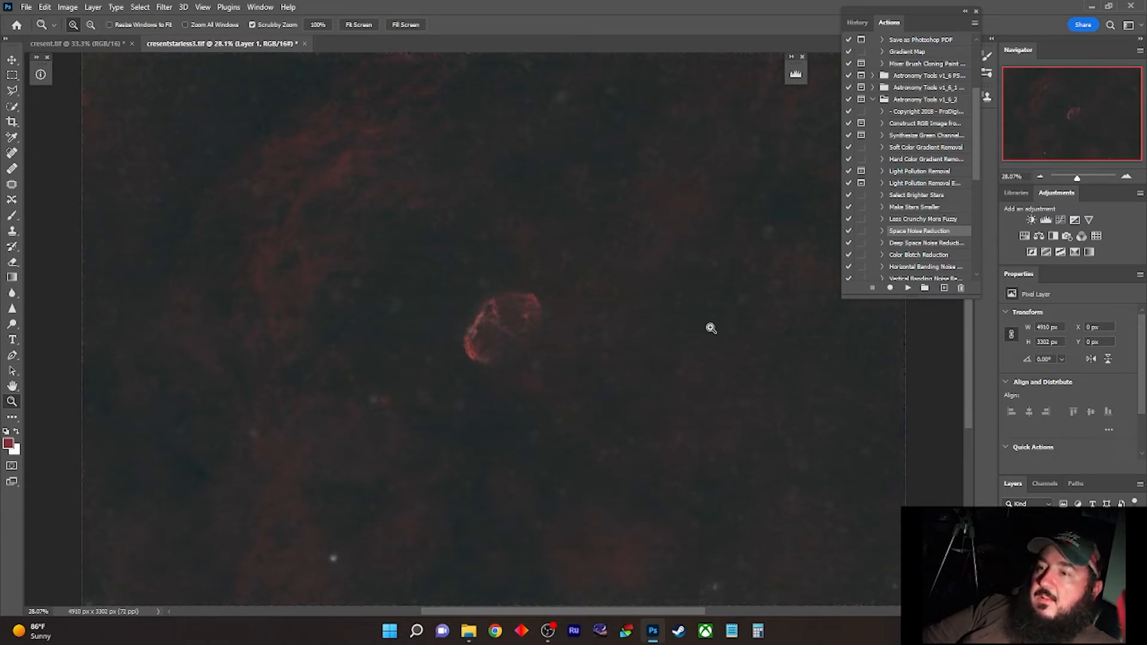
- Compare the nebula at 100% with and without the noise reduction, and flatten the image
{"action": "left_click", "coordinate": [512, 318]}
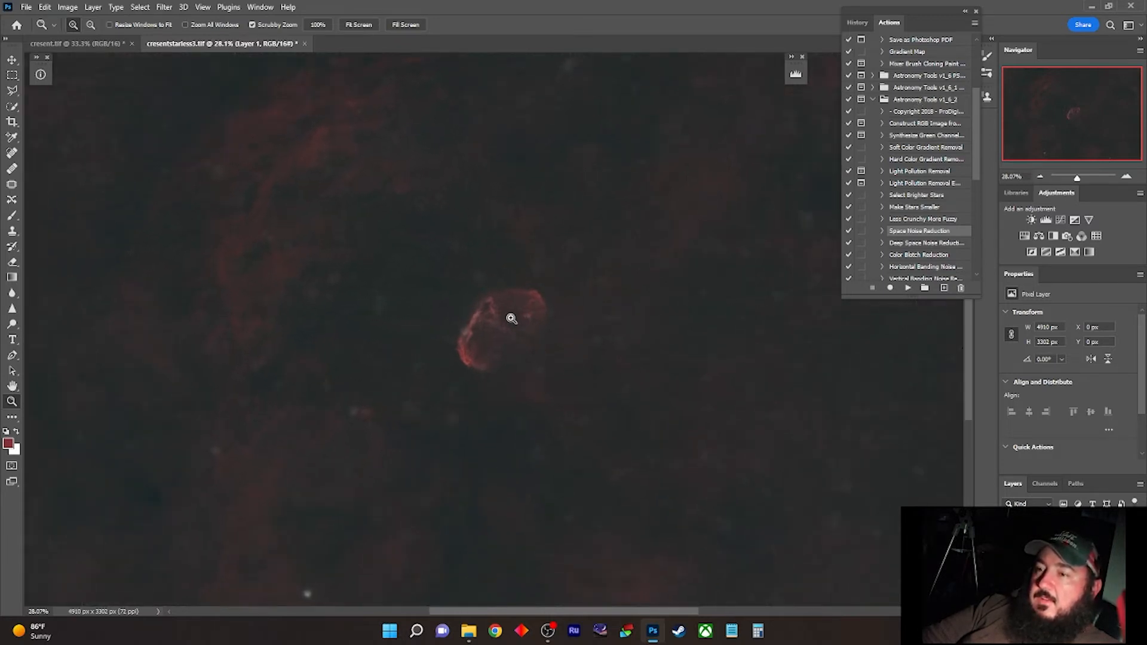
{"action": "left_click_drag", "start_coordinate": [512, 319], "coordinate": [584, 335]}
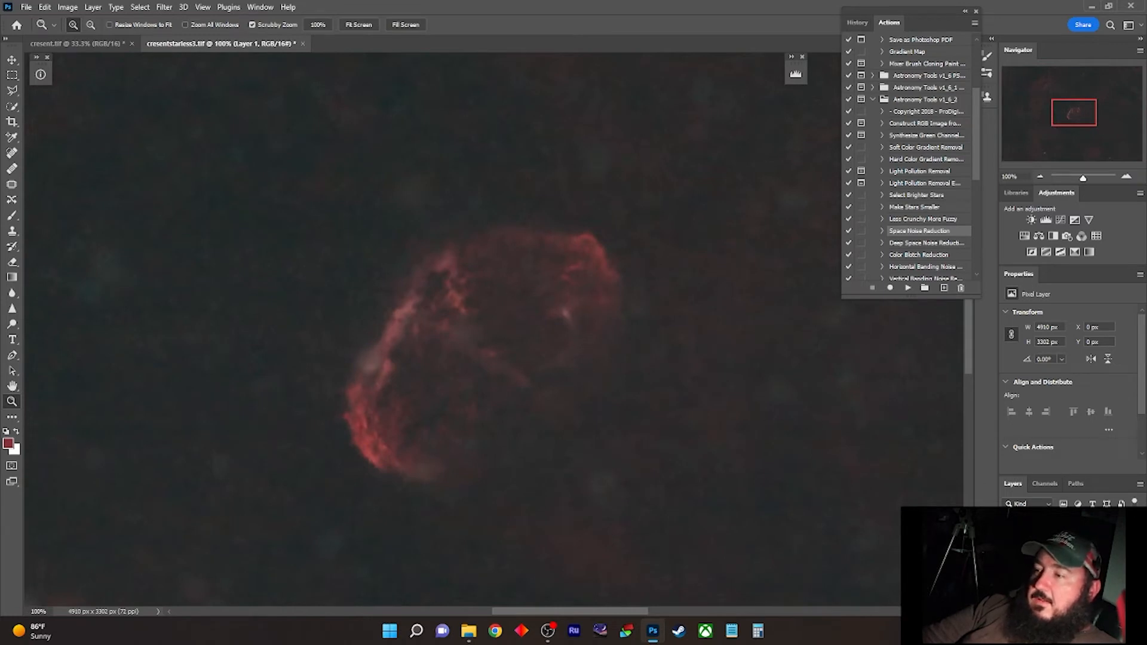
{"action": "left_click", "coordinate": [1009, 553]}
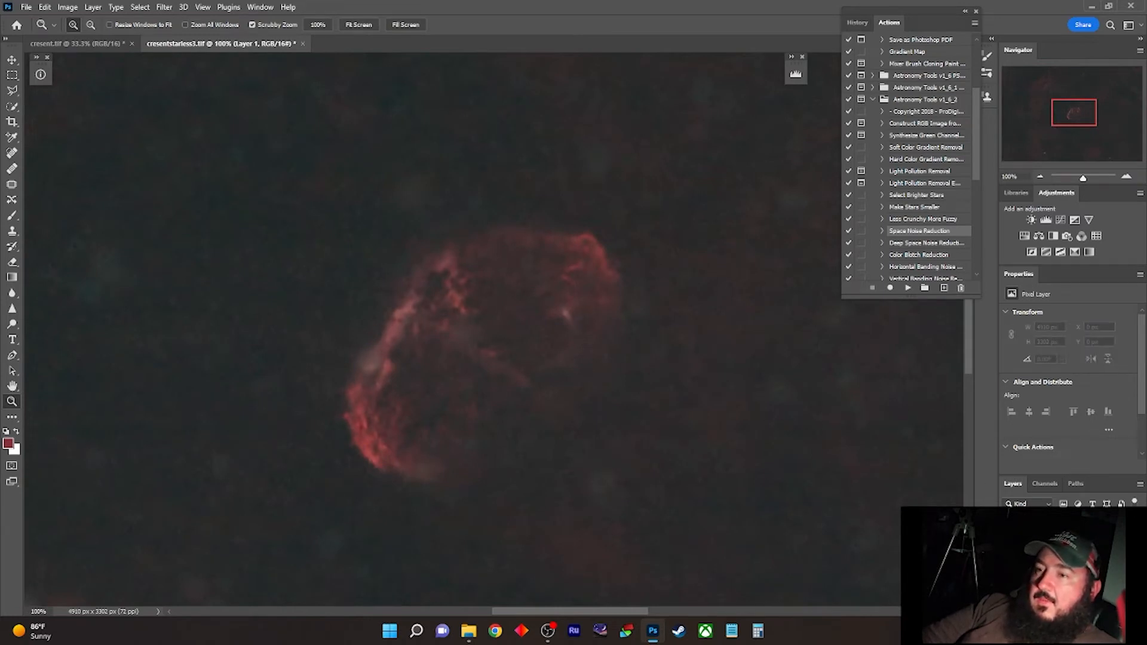
{"action": "left_click", "coordinate": [1008, 553]}
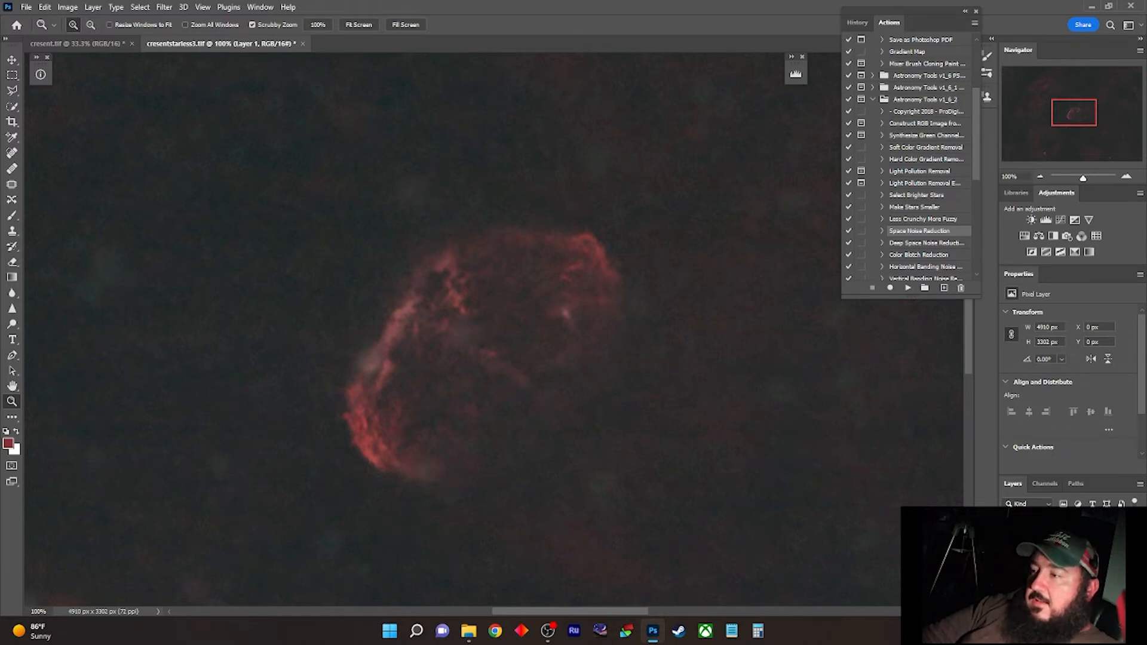
{"action": "right_click", "coordinate": [1053, 494]}
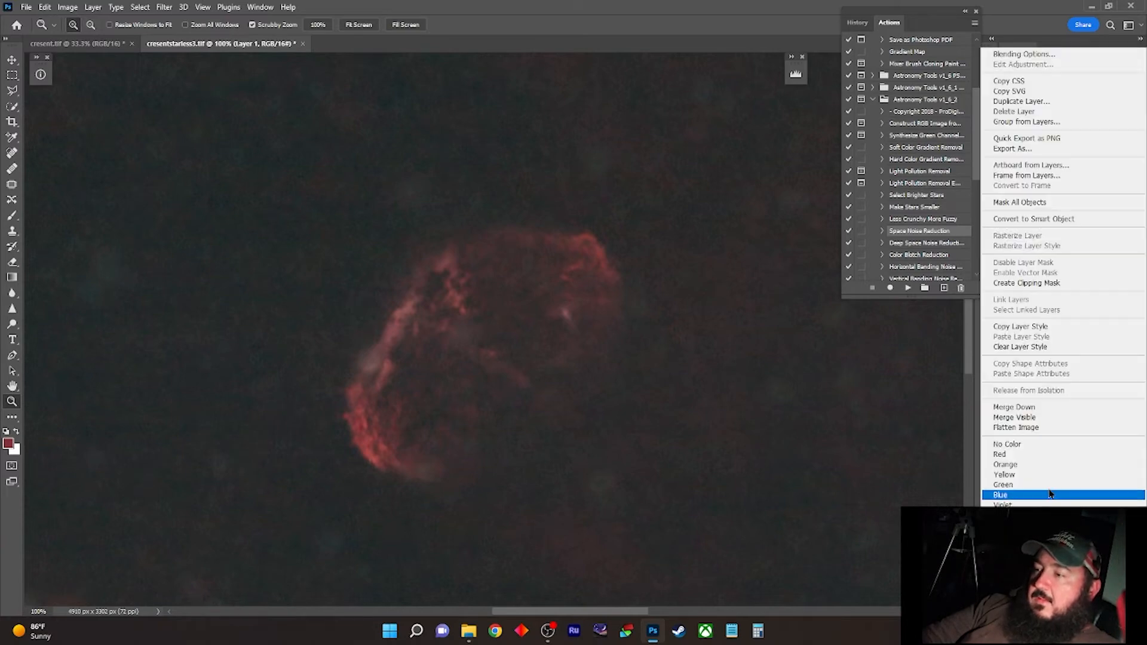
{"action": "left_click", "coordinate": [1052, 430]}
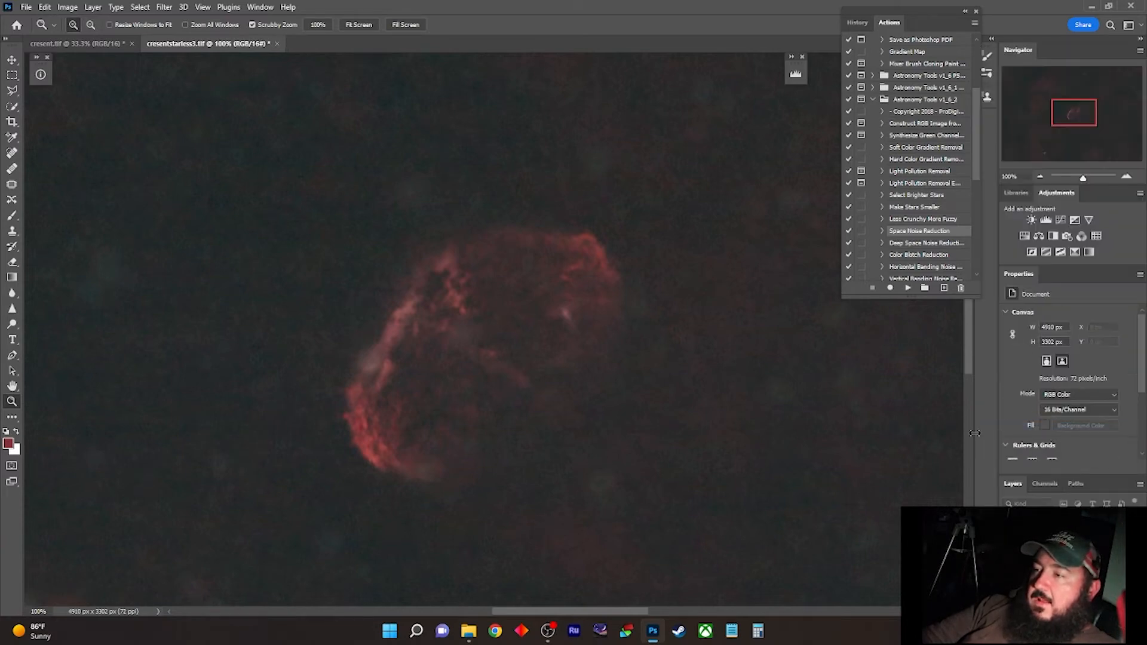
{"action": "right_click", "coordinate": [538, 264]}
{"action": "left_click", "coordinate": [559, 270]}
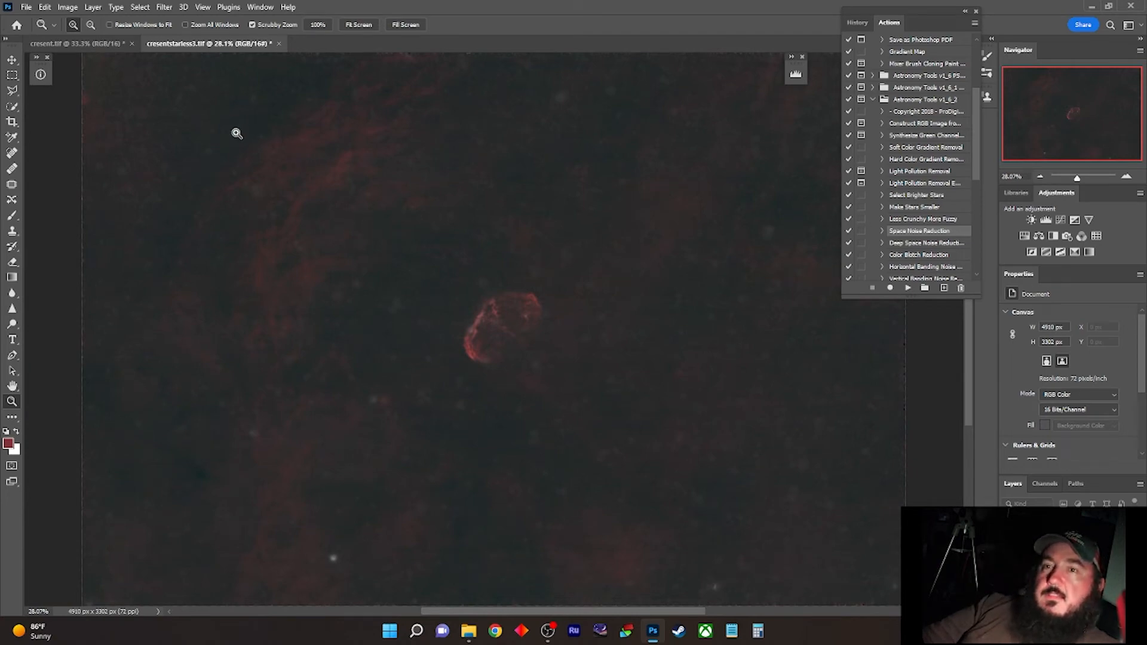
- Open the Camera Raw Filter for the starless image and set Clarity to +30
{"action": "left_click", "coordinate": [165, 8]}
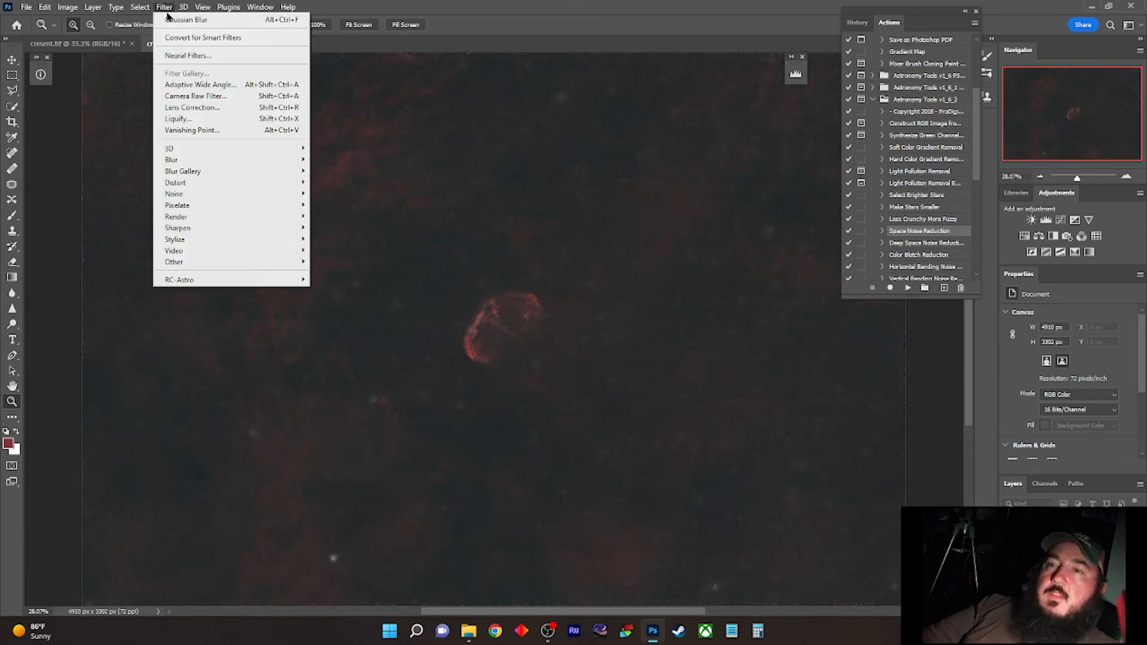
{"action": "left_click", "coordinate": [224, 97]}
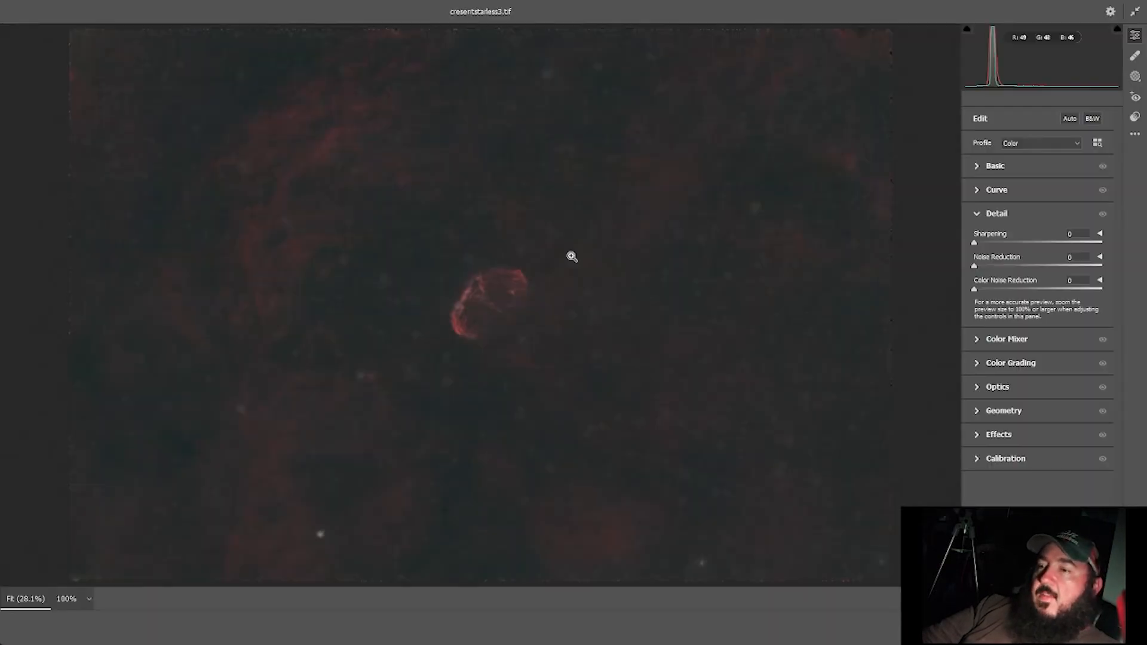
{"action": "left_click", "coordinate": [1041, 169]}
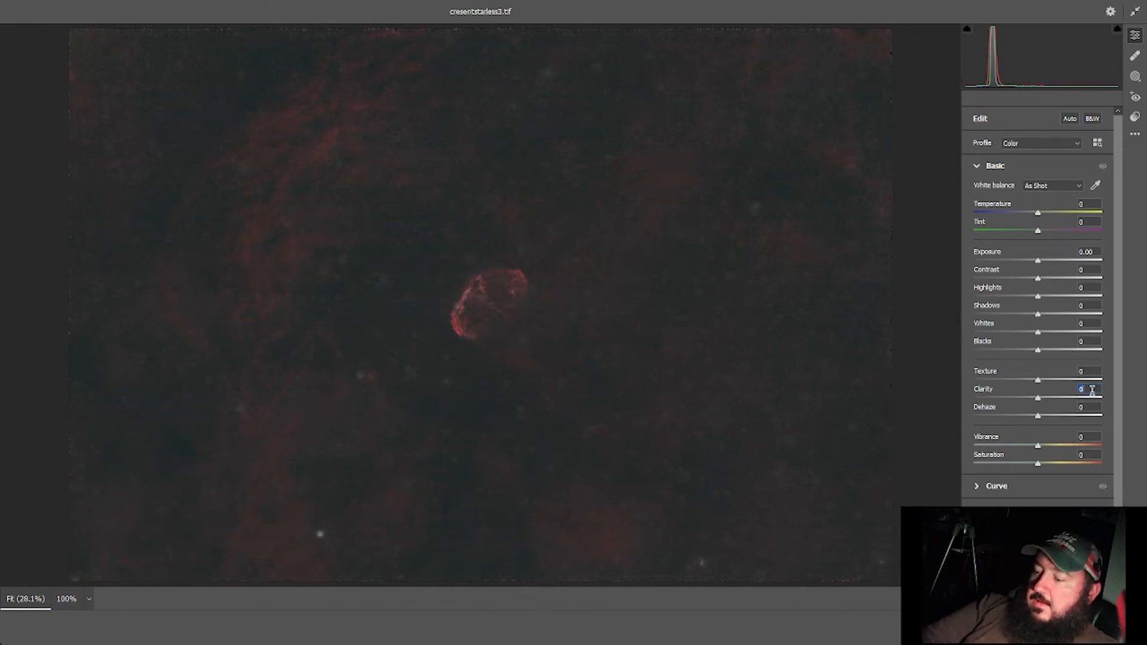
{"action": "type", "text": "30"}
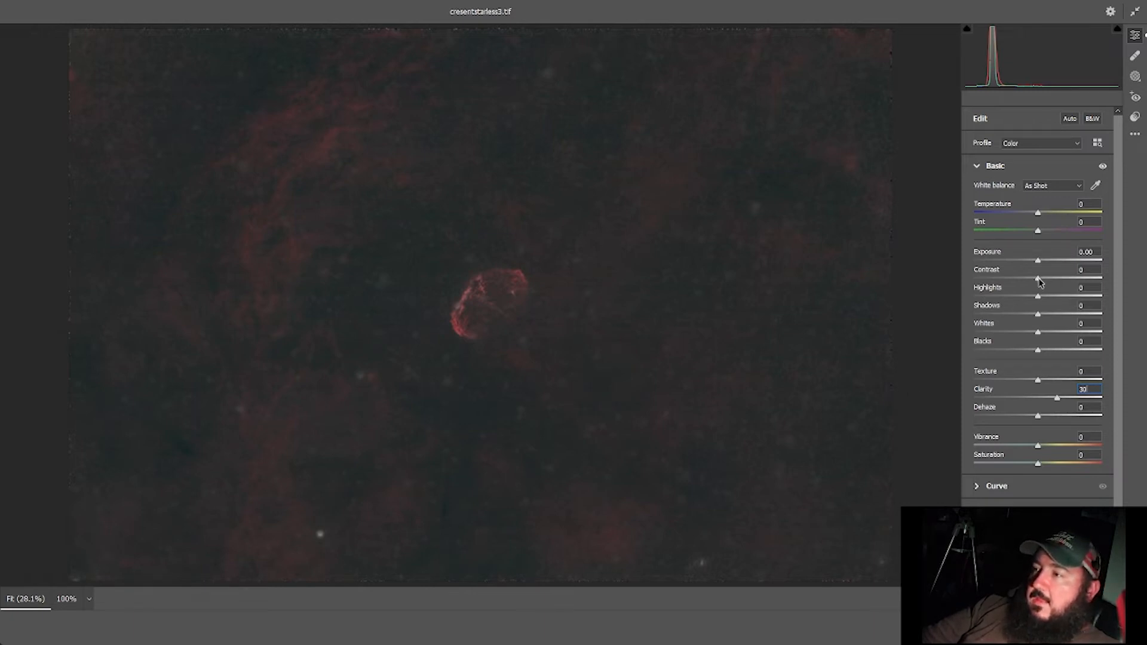
- Set Contrast to +12, Highlights to +20, Whites to +15 and Vibrance to 30 in the Camera Raw basic adjustments
{"action": "left_click_drag", "start_coordinate": [1040, 282], "coordinate": [1045, 281]}
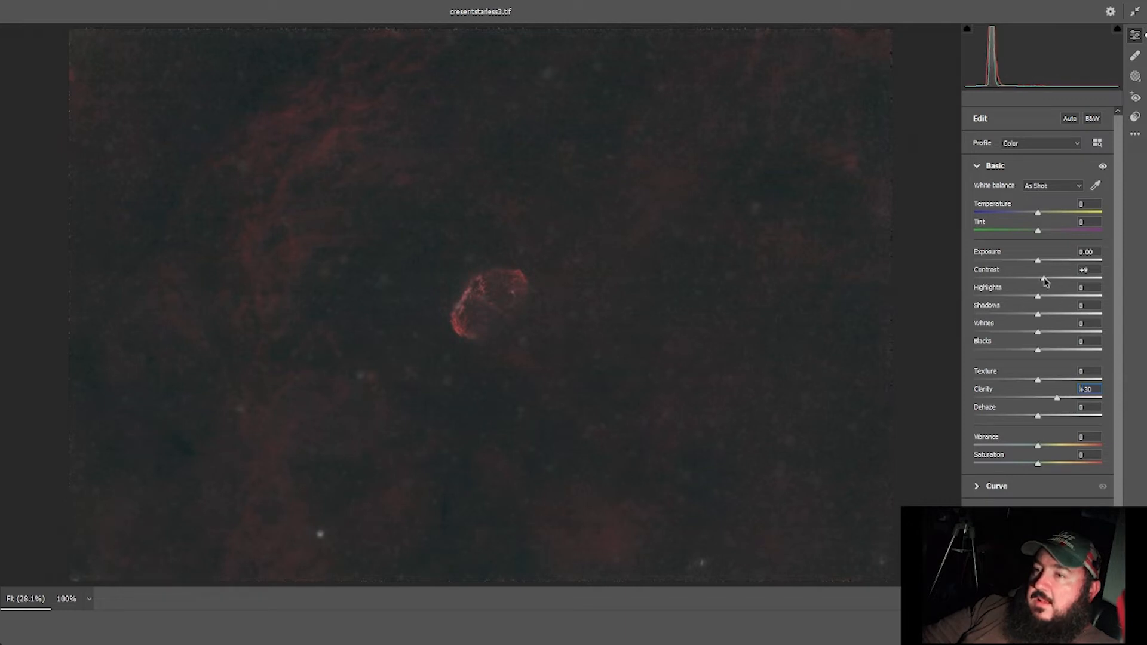
{"action": "left_click_drag", "start_coordinate": [1043, 281], "coordinate": [1047, 282]}
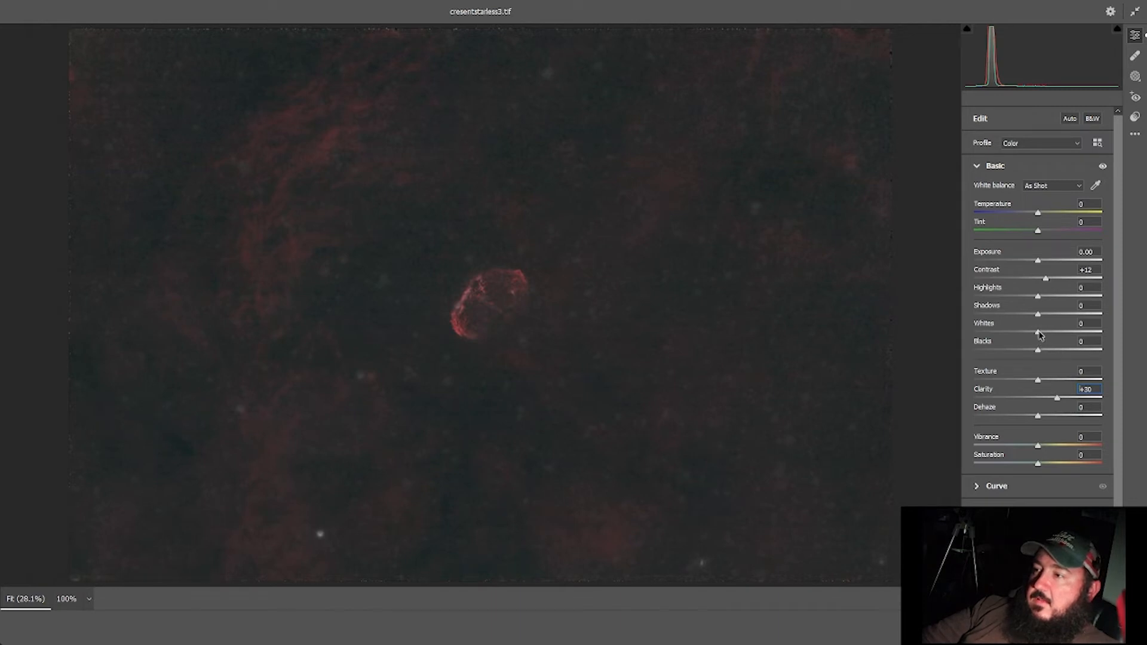
{"action": "left_click_drag", "start_coordinate": [1040, 336], "coordinate": [1042, 336]}
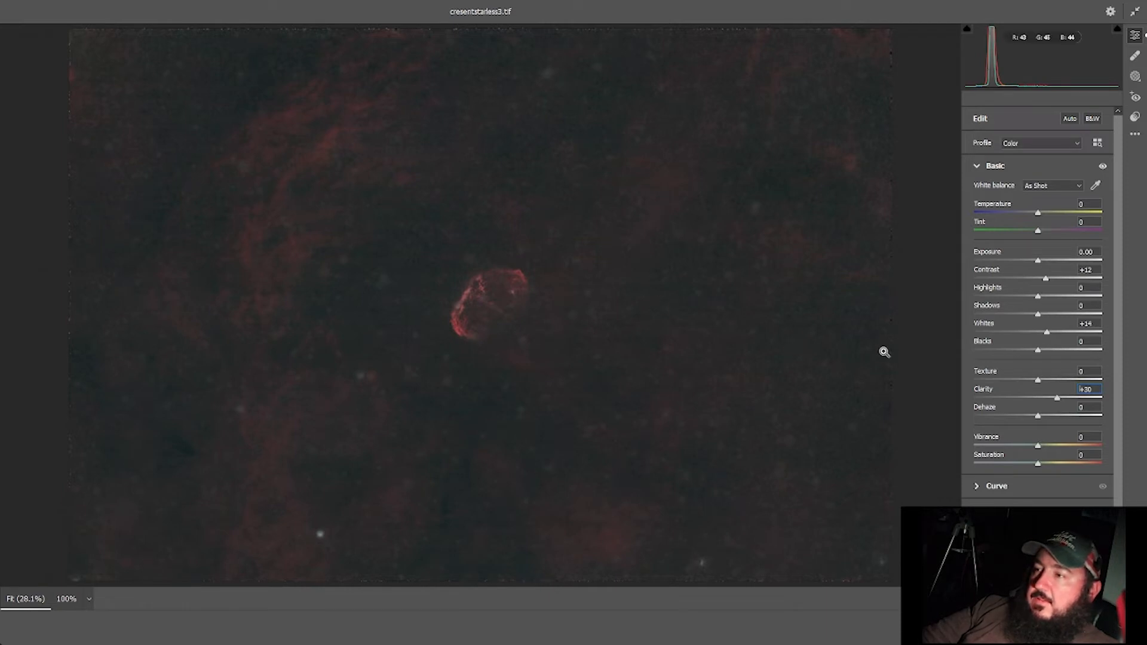
{"action": "left_click_drag", "start_coordinate": [1039, 297], "coordinate": [1049, 299]}
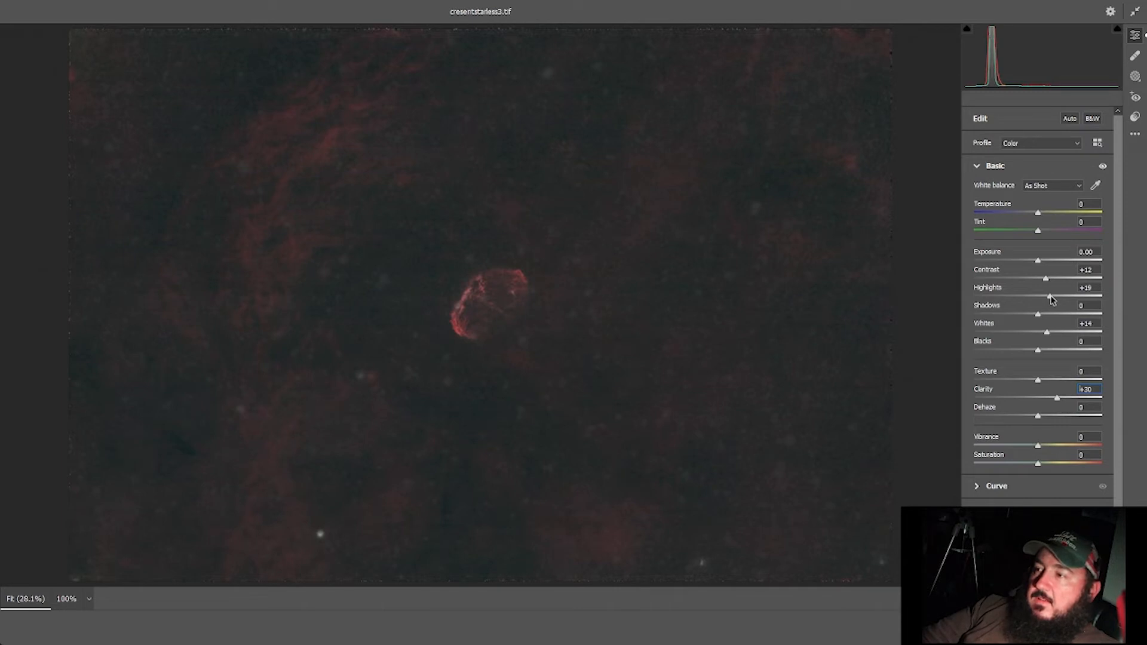
{"action": "left_click", "coordinate": [1096, 288]}
{"action": "key", "text": "Up"}
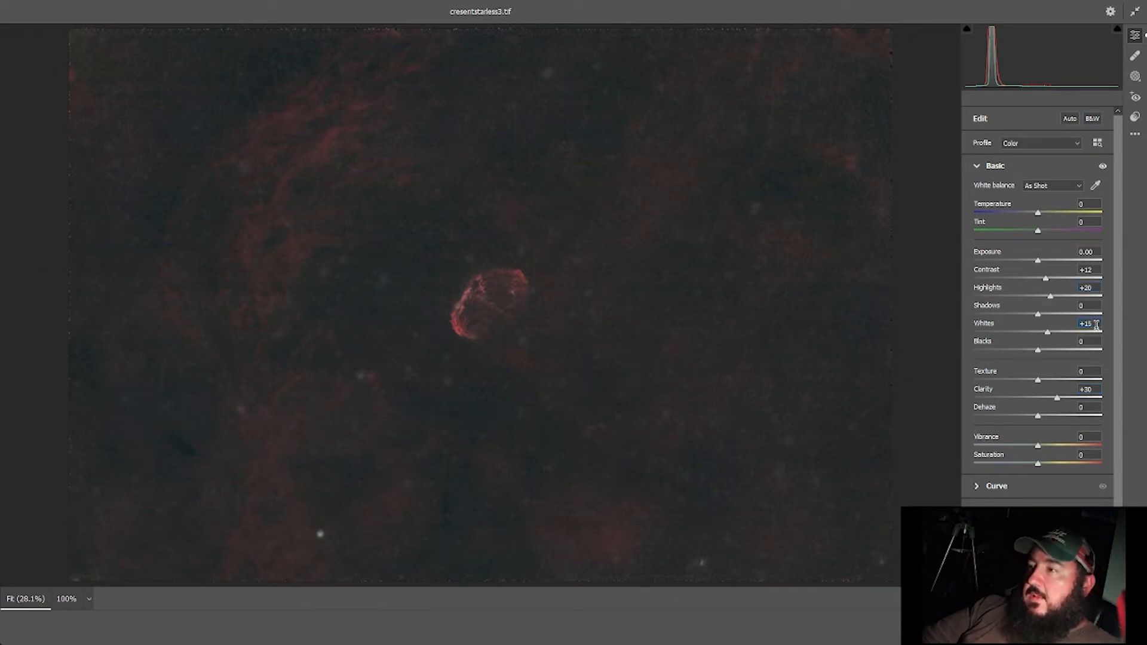
{"action": "left_click", "coordinate": [1092, 437]}
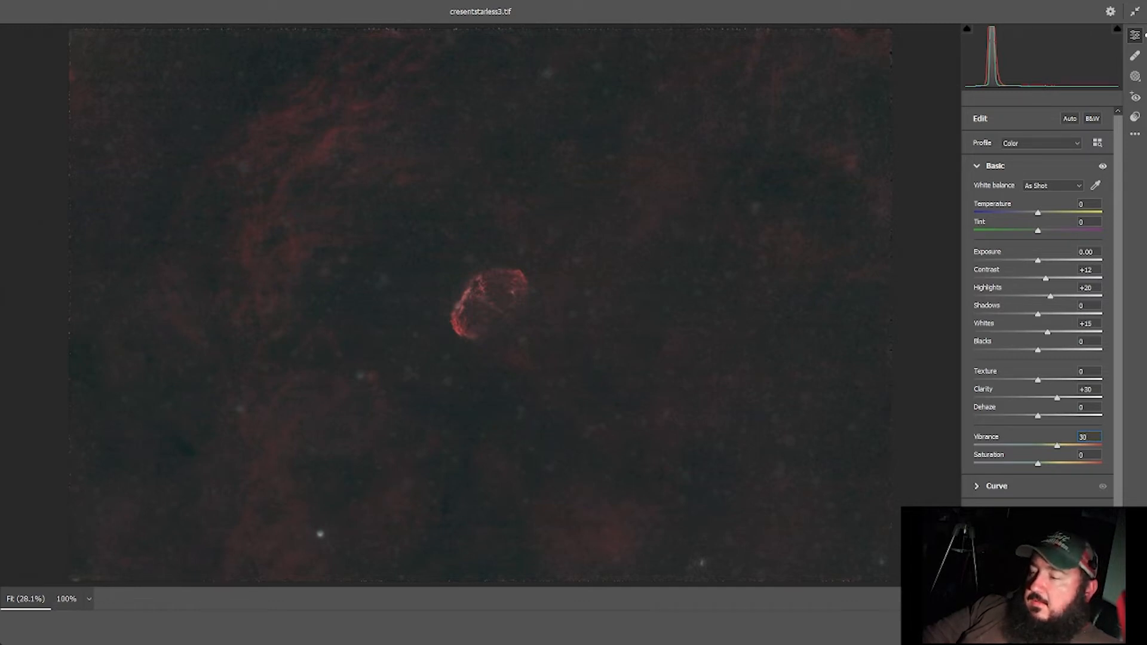
- Set the Reds hue to +35 in the Camera Raw Color Mixer
{"action": "left_click", "coordinate": [1007, 534]}
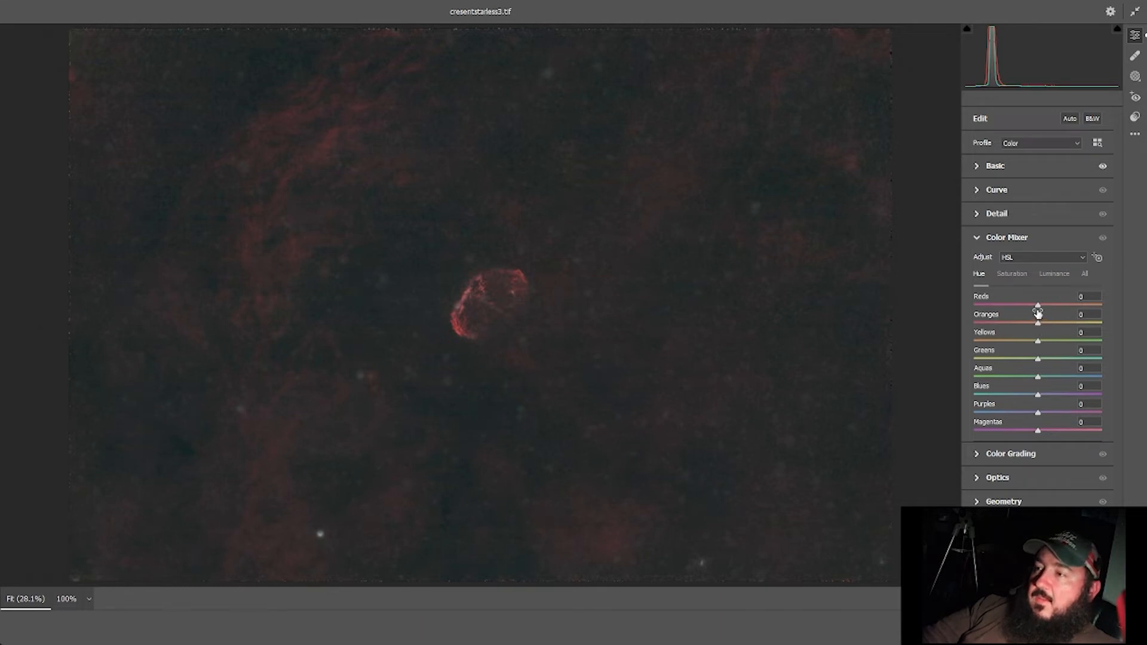
{"action": "left_click_drag", "start_coordinate": [1038, 308], "coordinate": [1061, 310]}
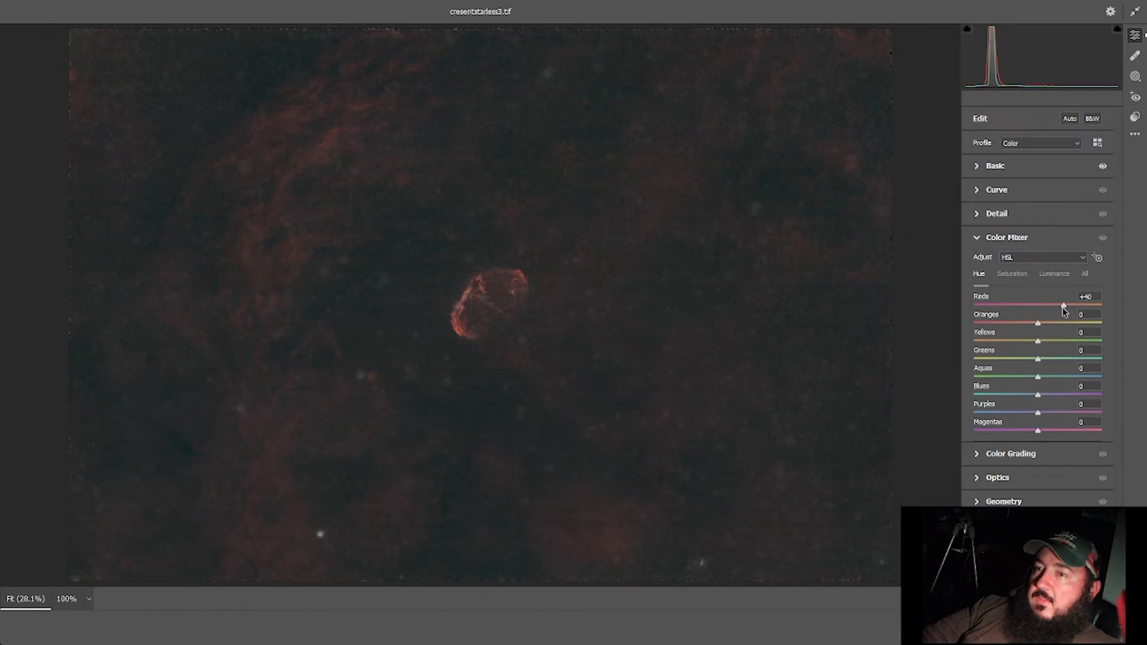
{"action": "left_click_drag", "start_coordinate": [1062, 307], "coordinate": [1059, 312]}
{"action": "key", "text": "Up"}
{"action": "key", "text": "Up"}
{"action": "key", "text": "Up"}
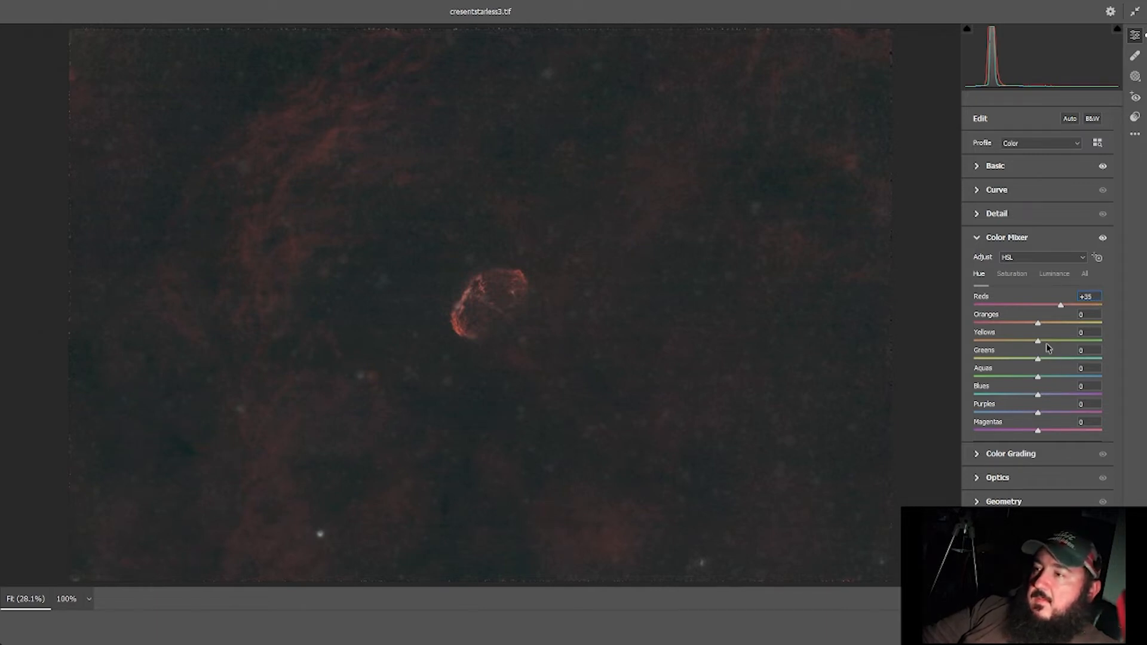
- Set the Oranges hue to +30 and the Blues hue to +100 in the Color Mixer
{"action": "left_click_drag", "start_coordinate": [1038, 326], "coordinate": [1102, 324]}
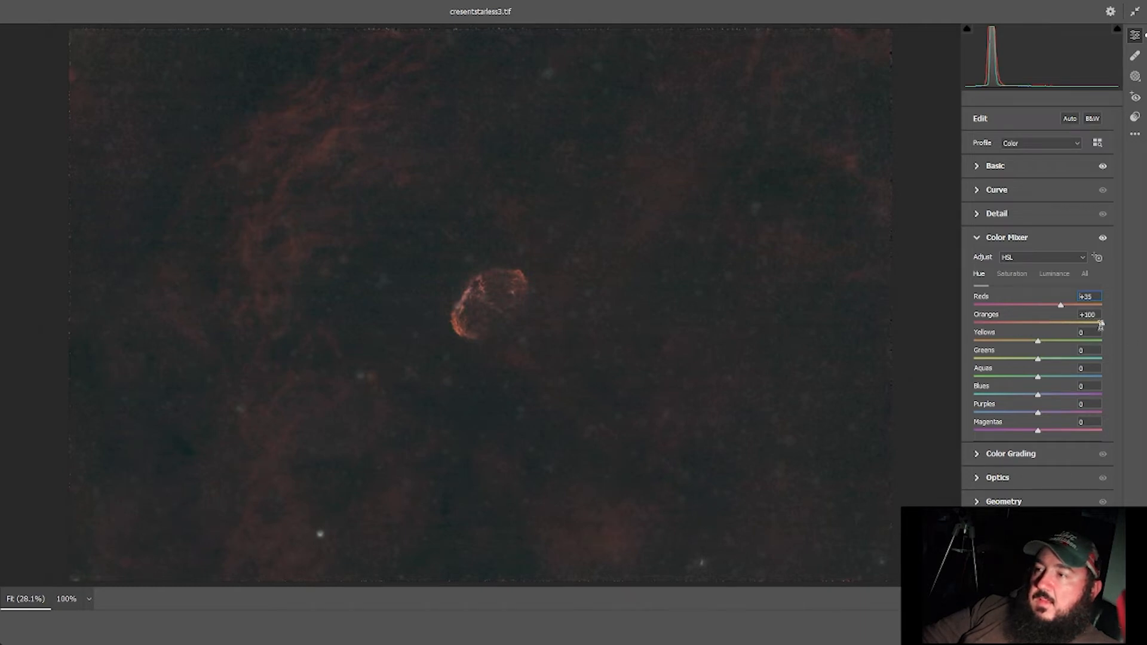
{"action": "left_click_drag", "start_coordinate": [1103, 326], "coordinate": [1069, 327]}
{"action": "left_click_drag", "start_coordinate": [1061, 326], "coordinate": [1057, 326]}
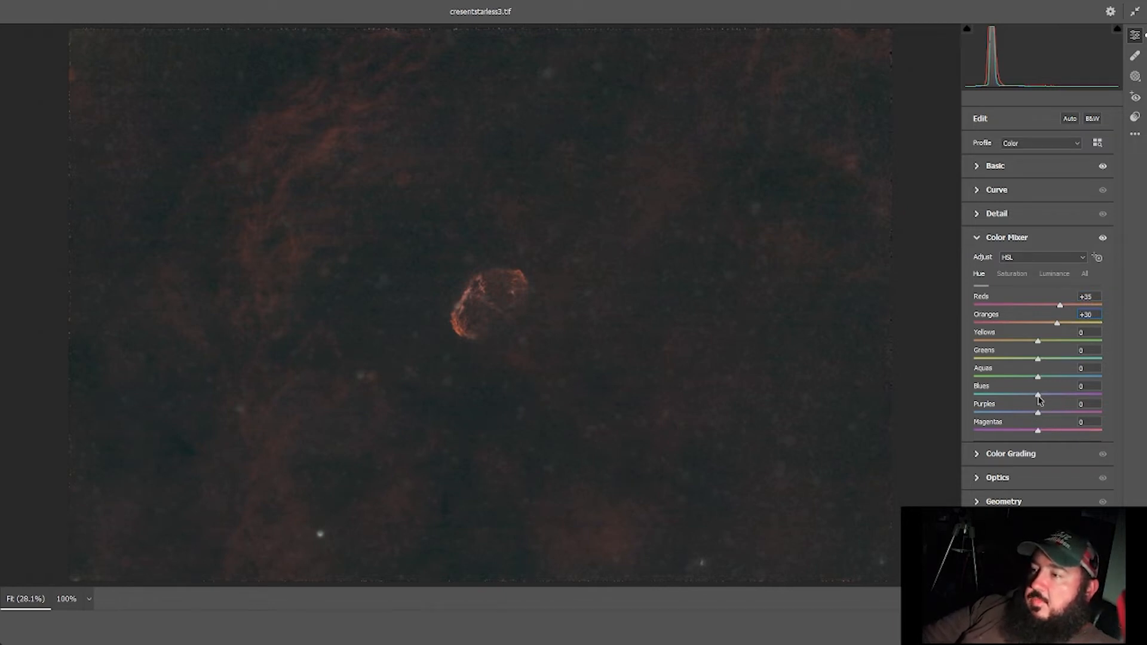
{"action": "left_click_drag", "start_coordinate": [1039, 399], "coordinate": [1107, 412]}
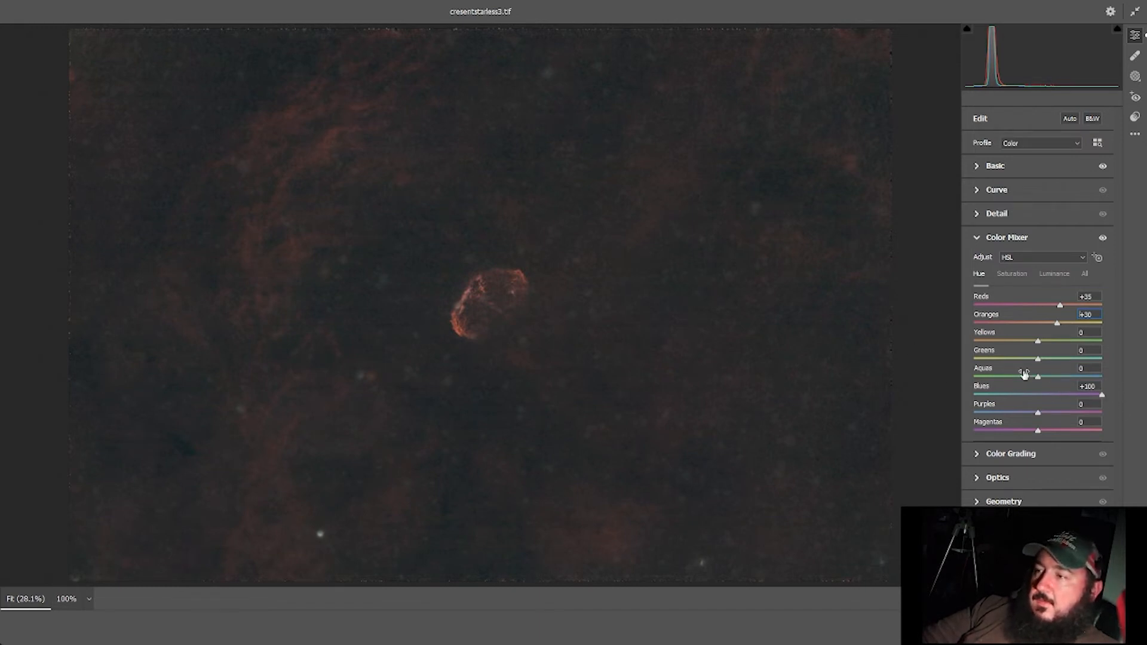
{"action": "left_click", "coordinate": [1045, 480]}
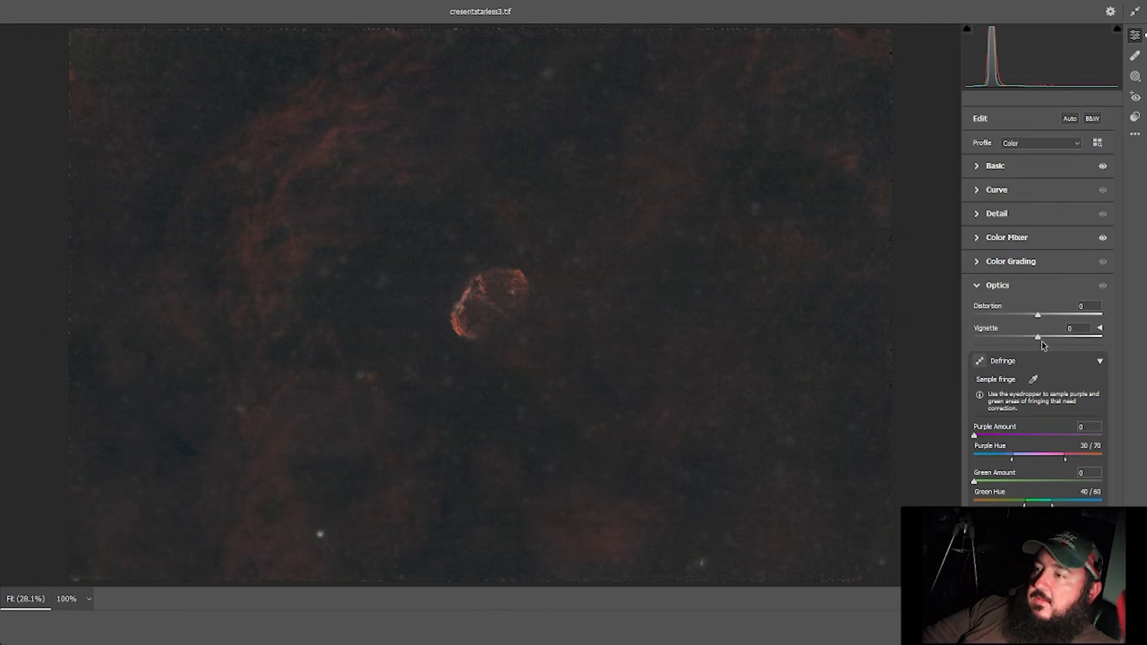
{"action": "mouse_move", "coordinate": [1039, 338]}
{"action": "left_mouse_down"}
{"action": "mouse_move", "coordinate": [971, 329]}
{"action": "mouse_move", "coordinate": [1105, 342]}
{"action": "mouse_move", "coordinate": [1129, 357]}
{"action": "mouse_move", "coordinate": [1052, 355]}
{"action": "left_mouse_up"}
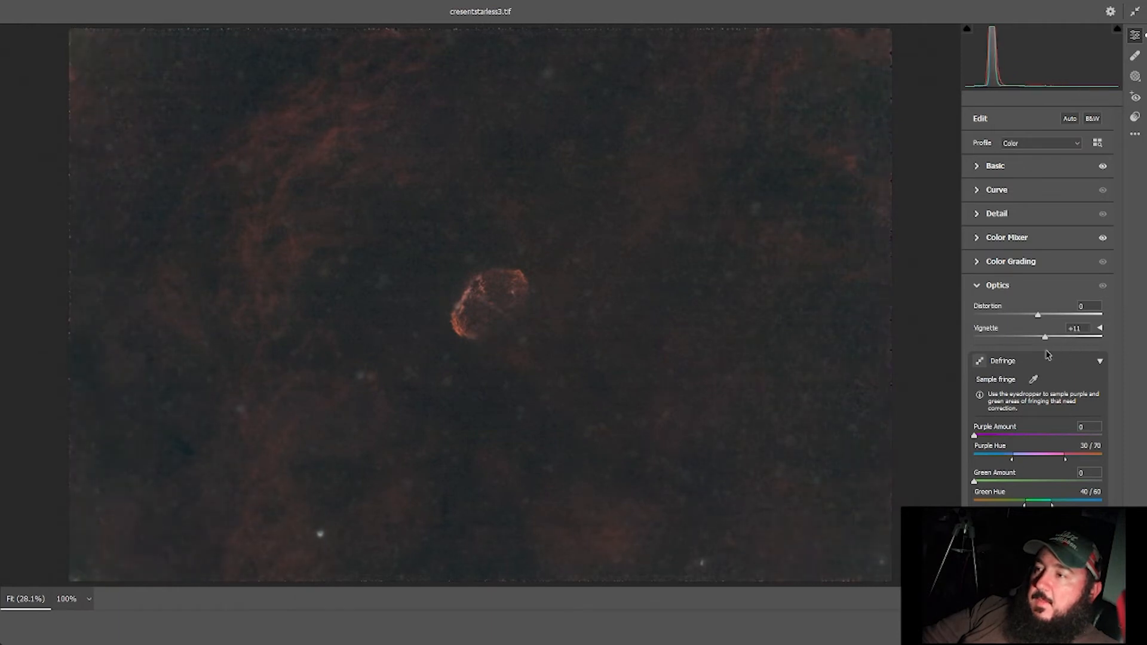
{"action": "left_click", "coordinate": [1082, 328]}
{"action": "type", "text": "0"}
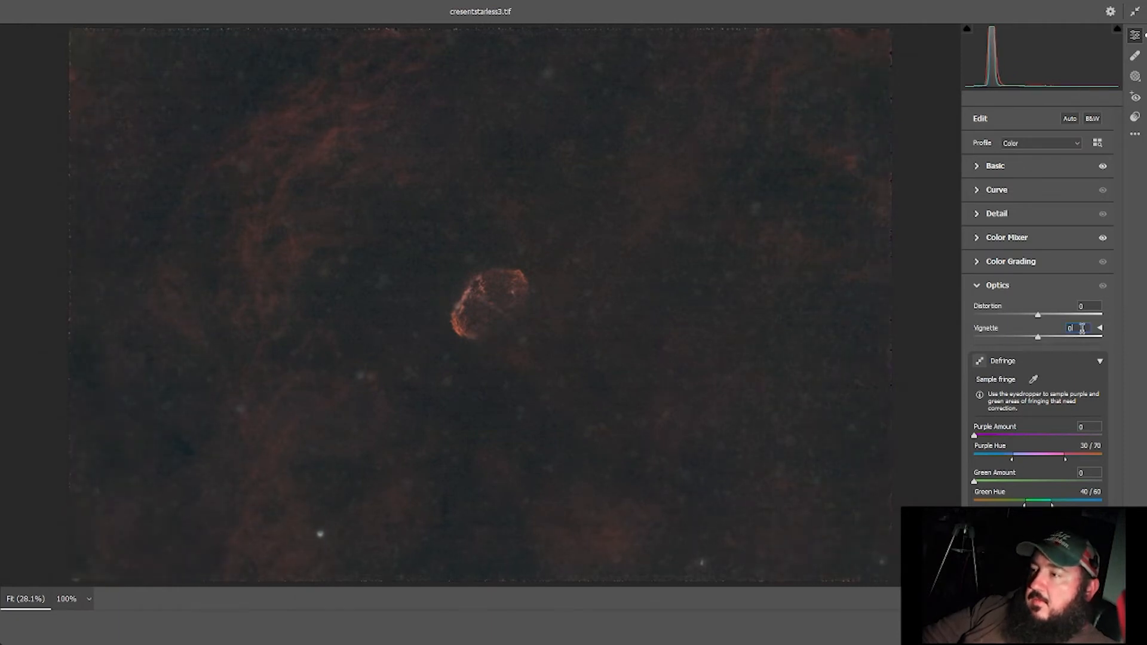
- Set Sharpening to 30 in the Detail adjustments and compare the nebula at 100% with and without it
{"action": "left_click", "coordinate": [1029, 216]}
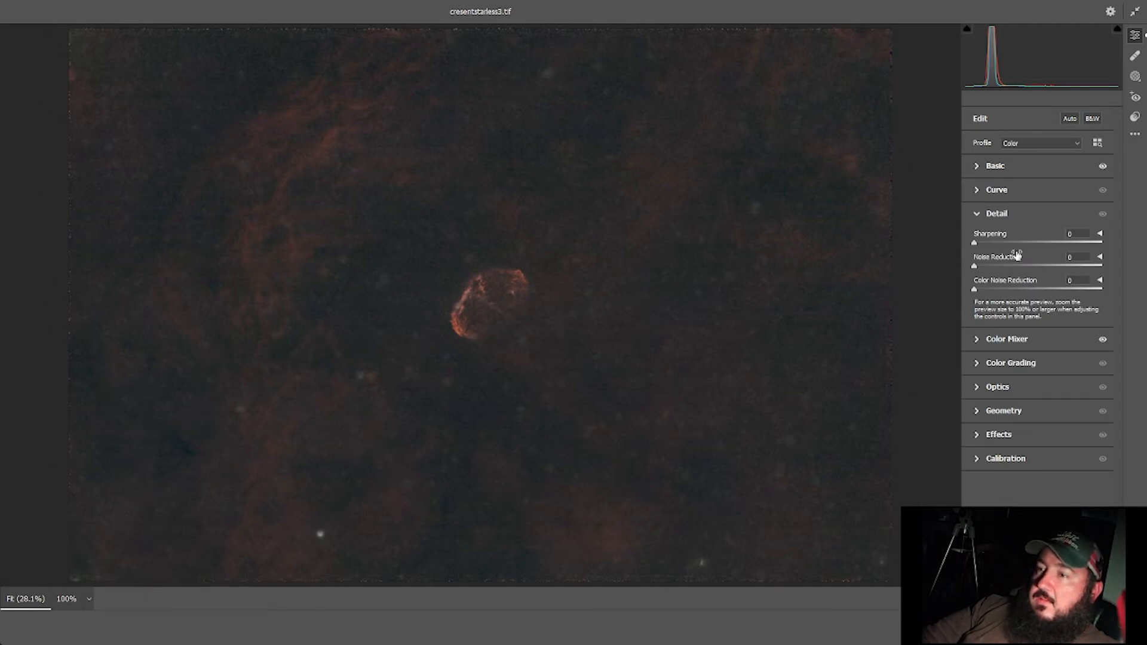
{"action": "left_click", "coordinate": [468, 308]}
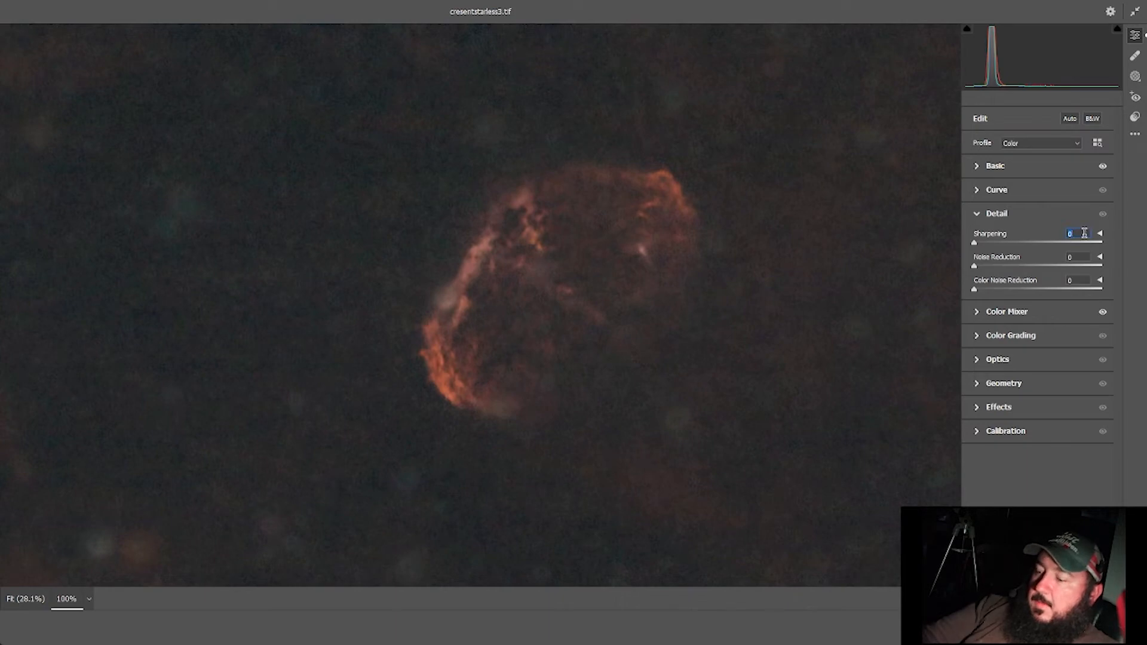
{"action": "type", "text": "30"}
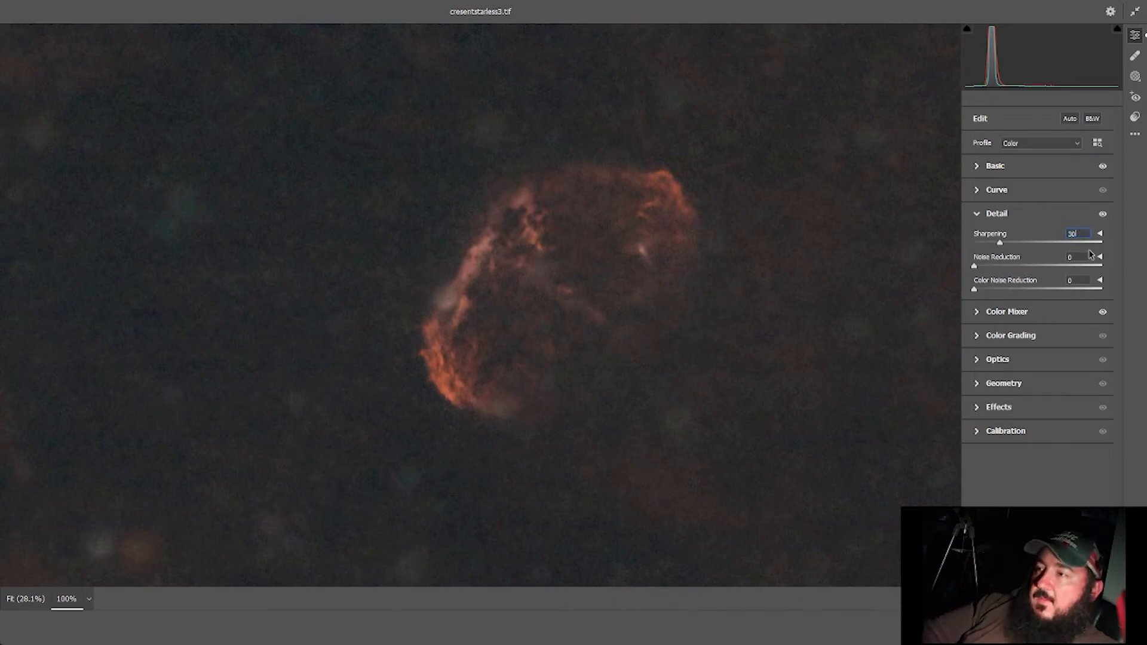
{"action": "left_click", "coordinate": [1103, 215]}
{"action": "left_click", "coordinate": [1103, 216]}
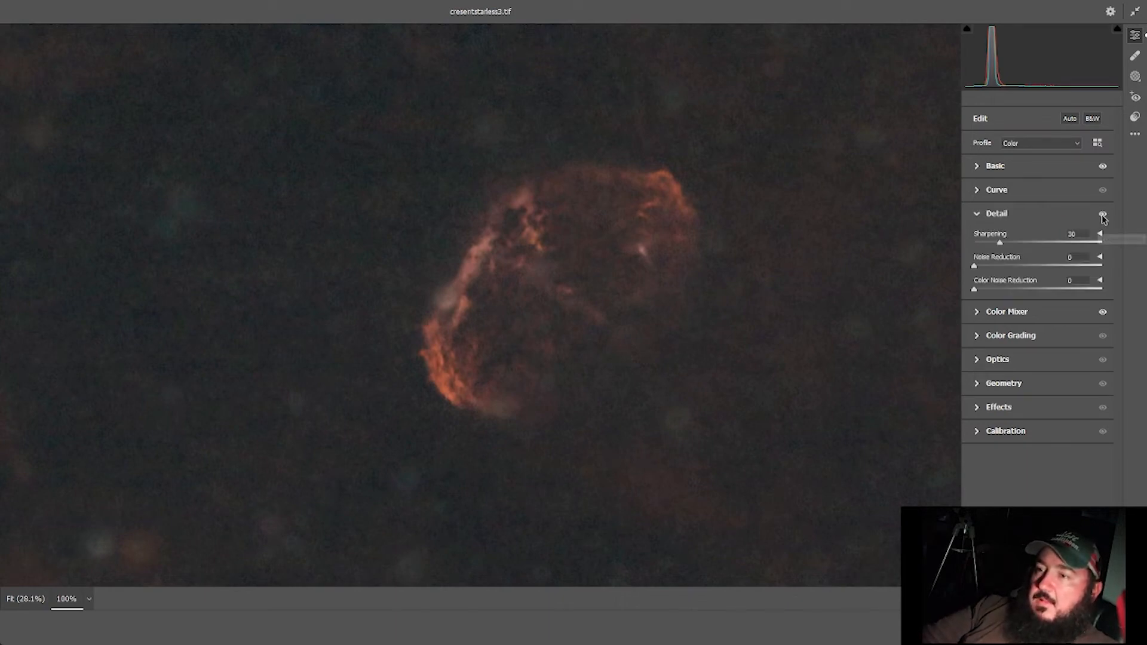
{"action": "left_click", "coordinate": [1103, 217]}
{"action": "left_click", "coordinate": [1103, 216]}
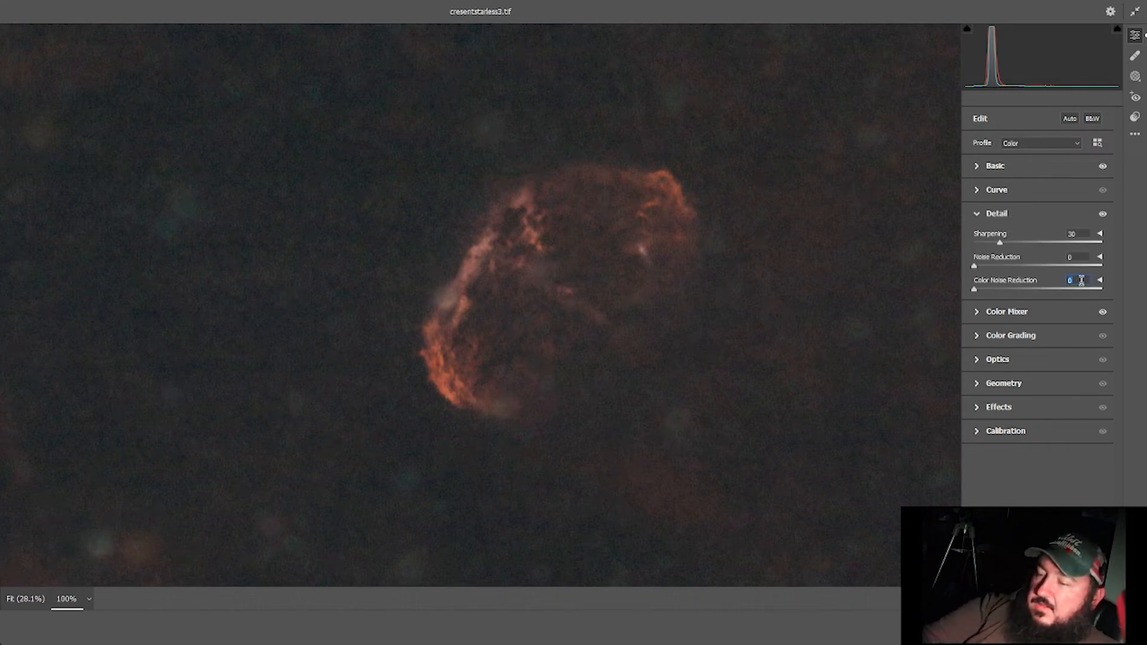
- Set Color Noise Reduction to 30 and view the whole image again
{"action": "type", "text": "30"}
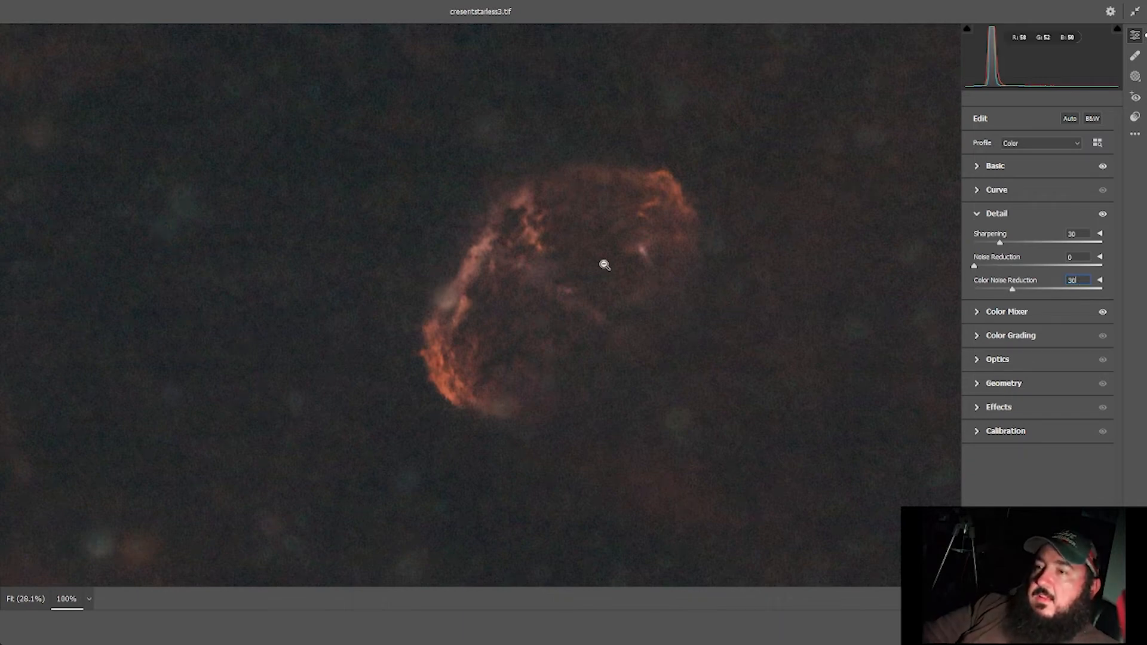
{"action": "right_click", "coordinate": [538, 278]}
{"action": "left_click", "coordinate": [573, 194]}
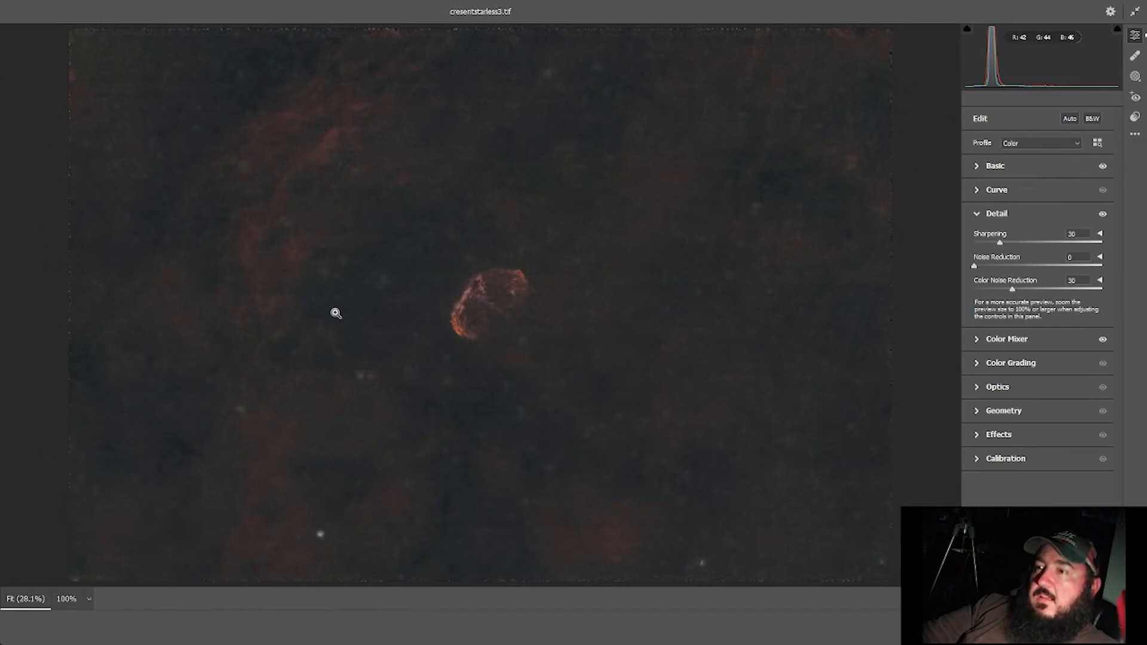
- Raise the Darks of the Camera Raw parametric curve to +23
{"action": "left_click", "coordinate": [1032, 171]}
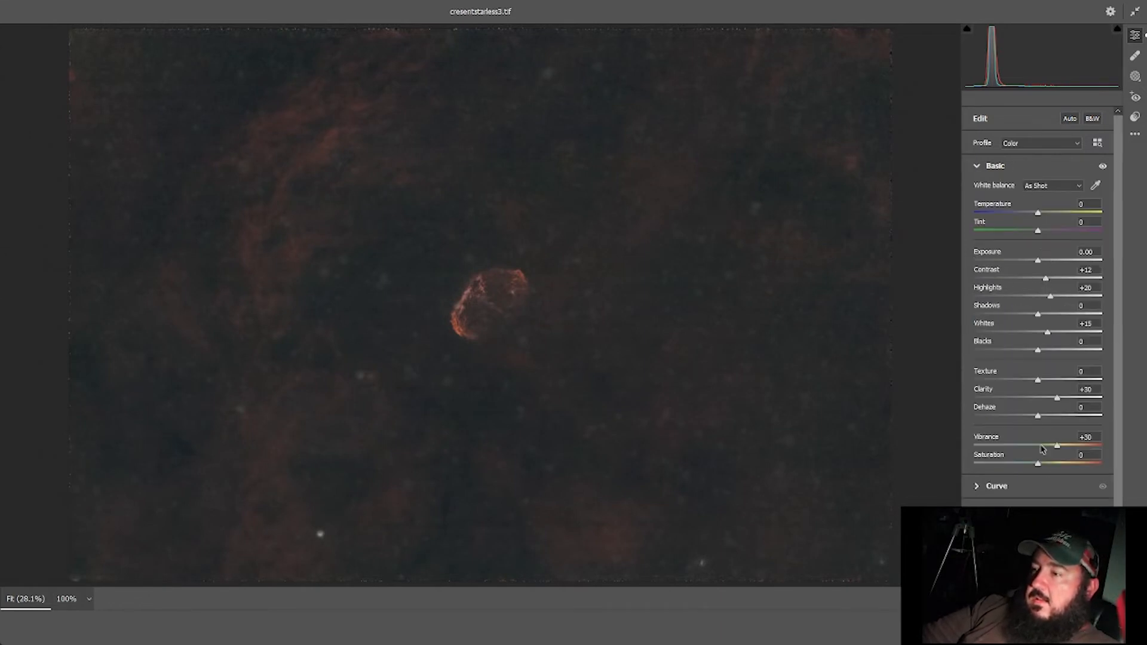
{"action": "left_click", "coordinate": [1037, 495]}
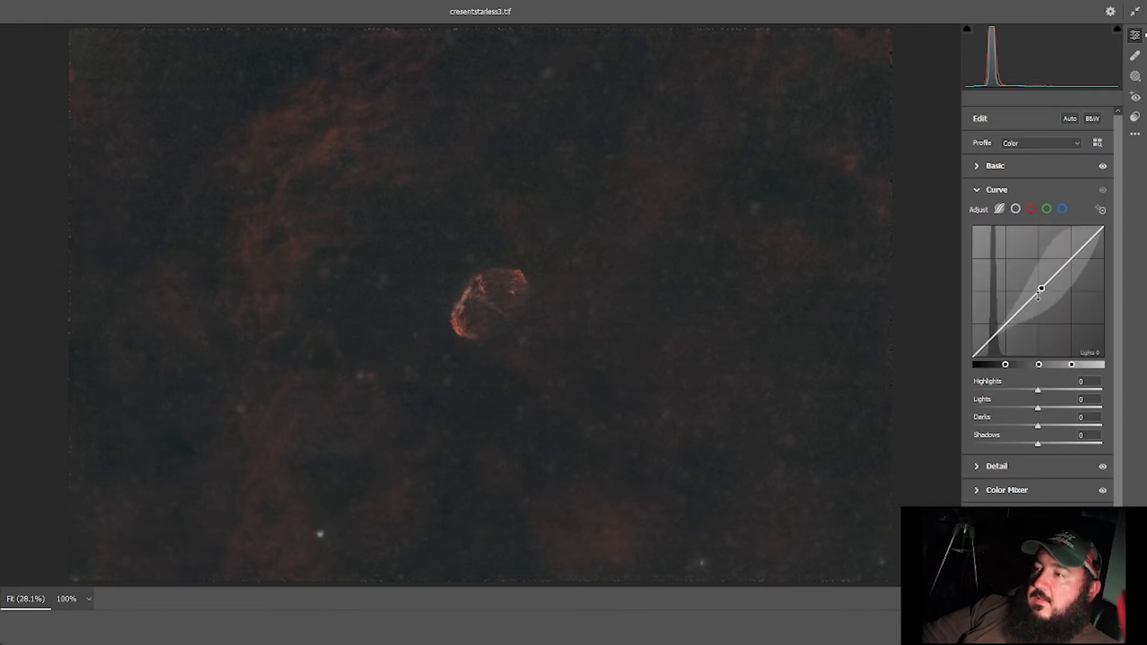
{"action": "left_click_drag", "start_coordinate": [1036, 297], "coordinate": [1038, 287]}
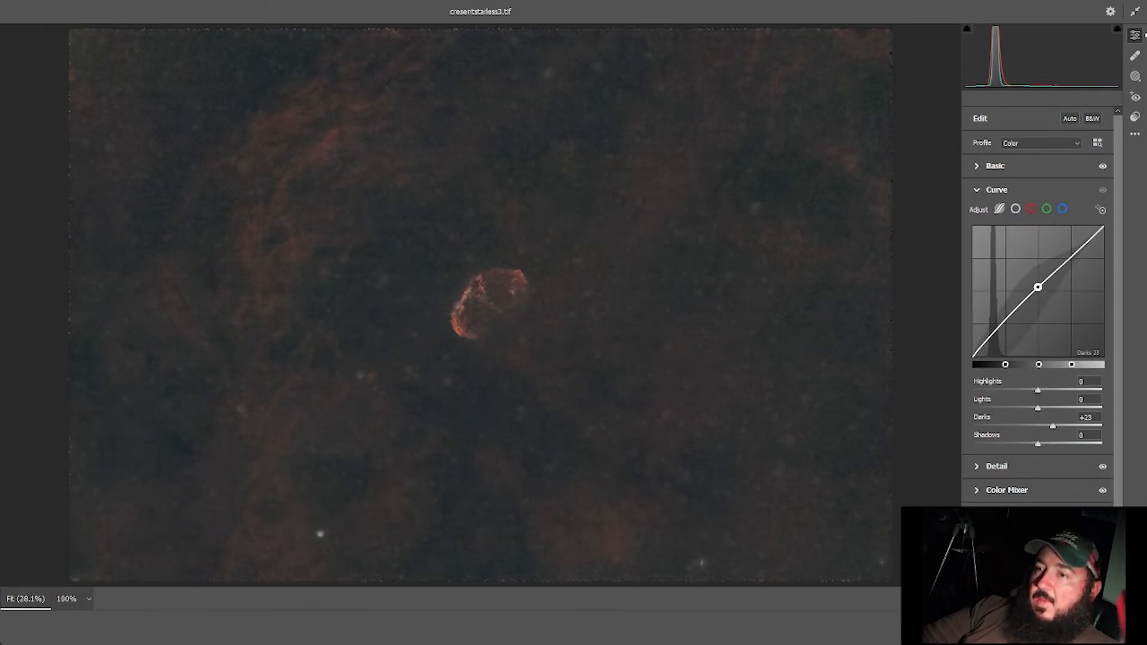
- Set Contrast to +40 in the basic adjustments and apply the Camera Raw filter
{"action": "left_click", "coordinate": [1028, 170]}
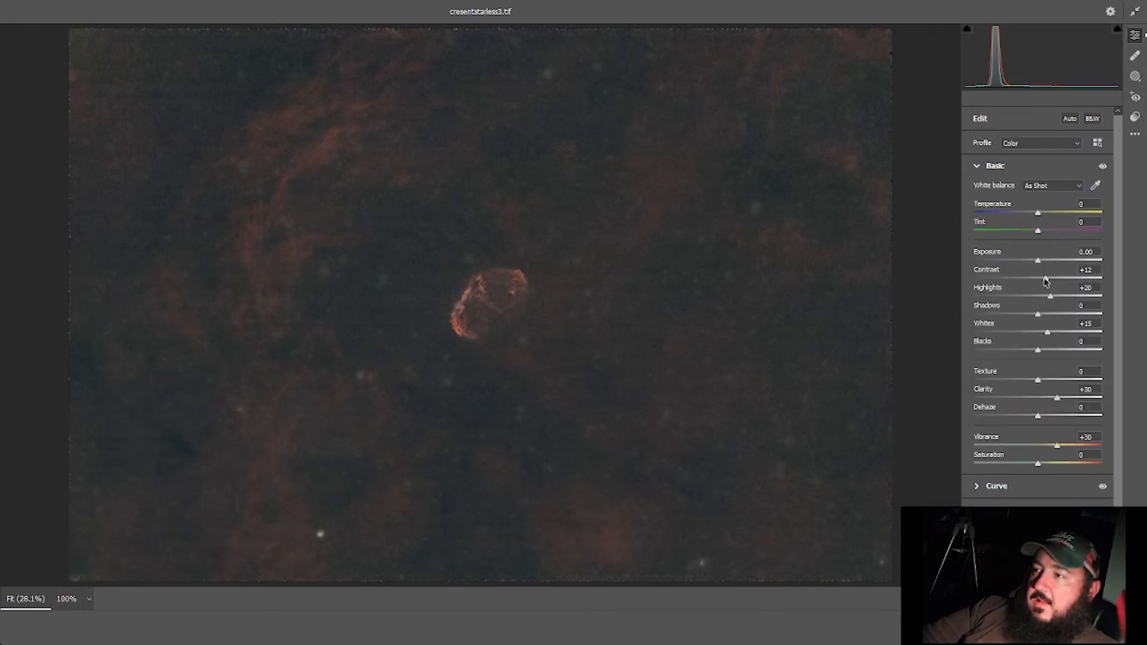
{"action": "left_click_drag", "start_coordinate": [1047, 282], "coordinate": [1065, 284]}
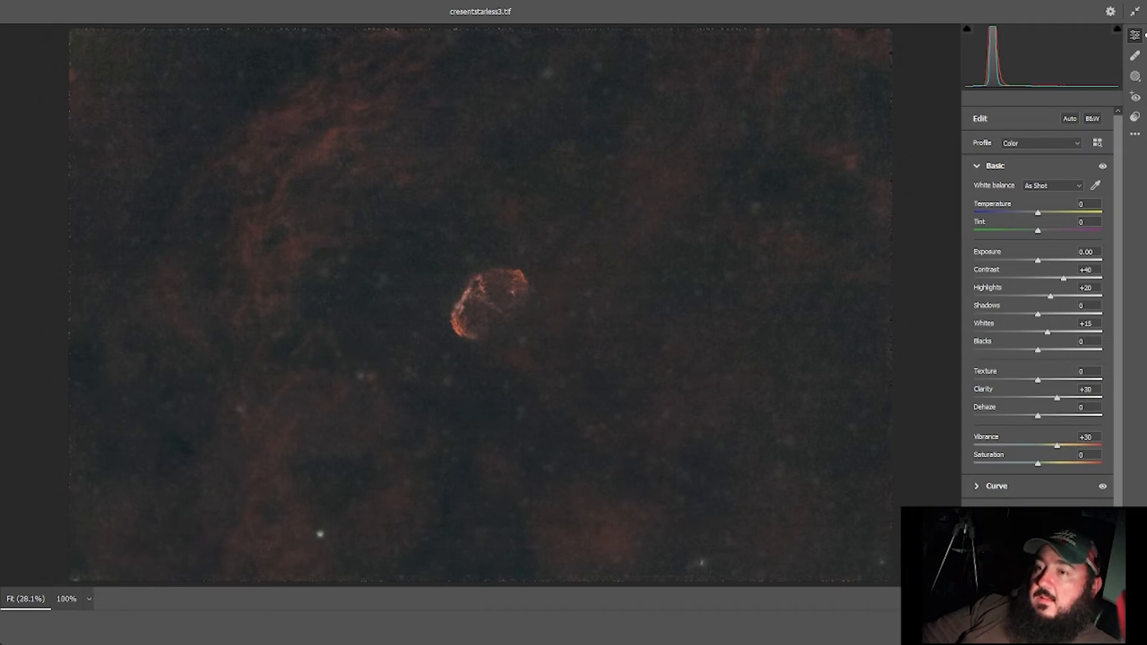
{"action": "left_click", "coordinate": [1116, 629]}
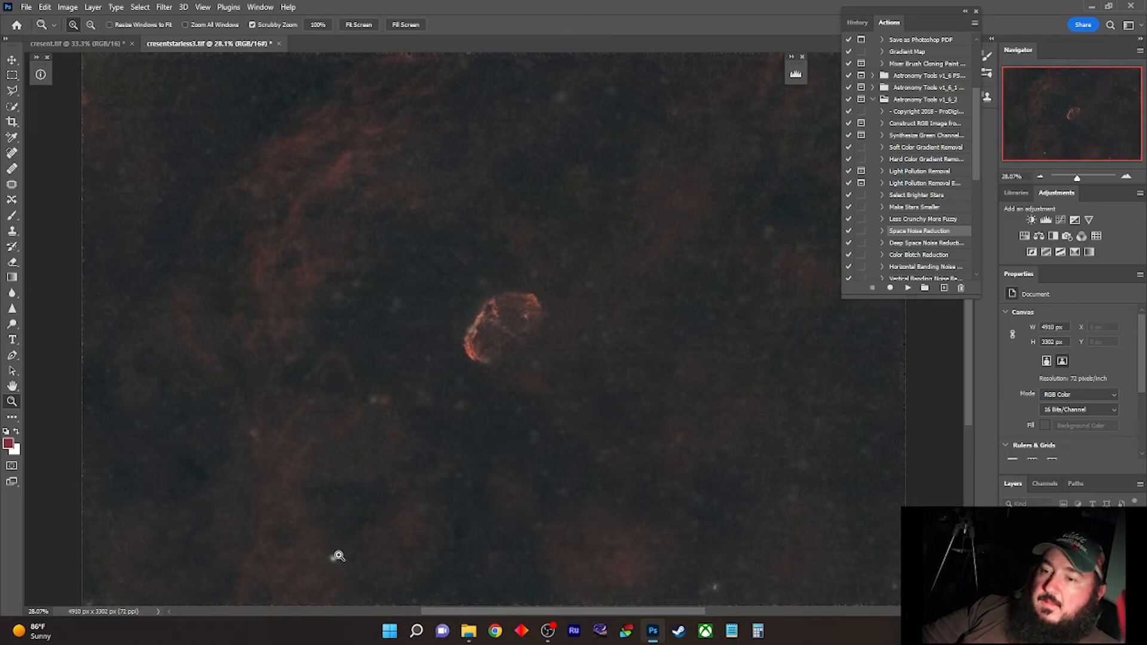
- Remove the leftover bright stars below the nebula with the Spot Healing Brush, and review the brush size and mode options
{"action": "left_click", "coordinate": [12, 153]}
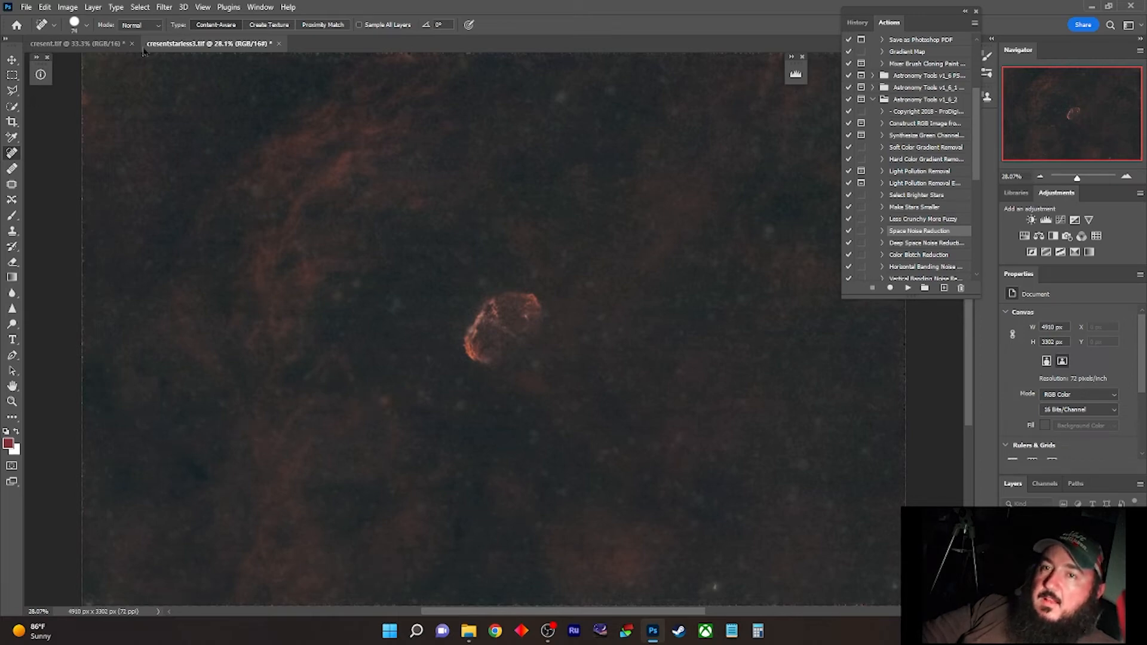
{"action": "left_click", "coordinate": [86, 25]}
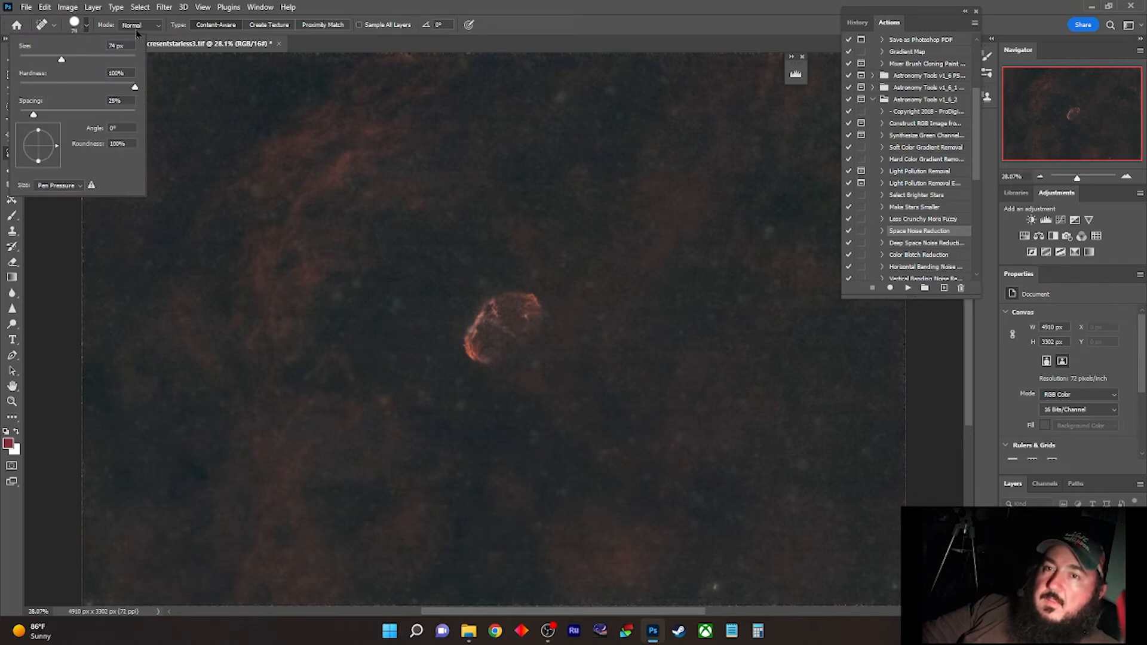
{"action": "left_click", "coordinate": [75, 28]}
{"action": "left_click", "coordinate": [74, 27]}
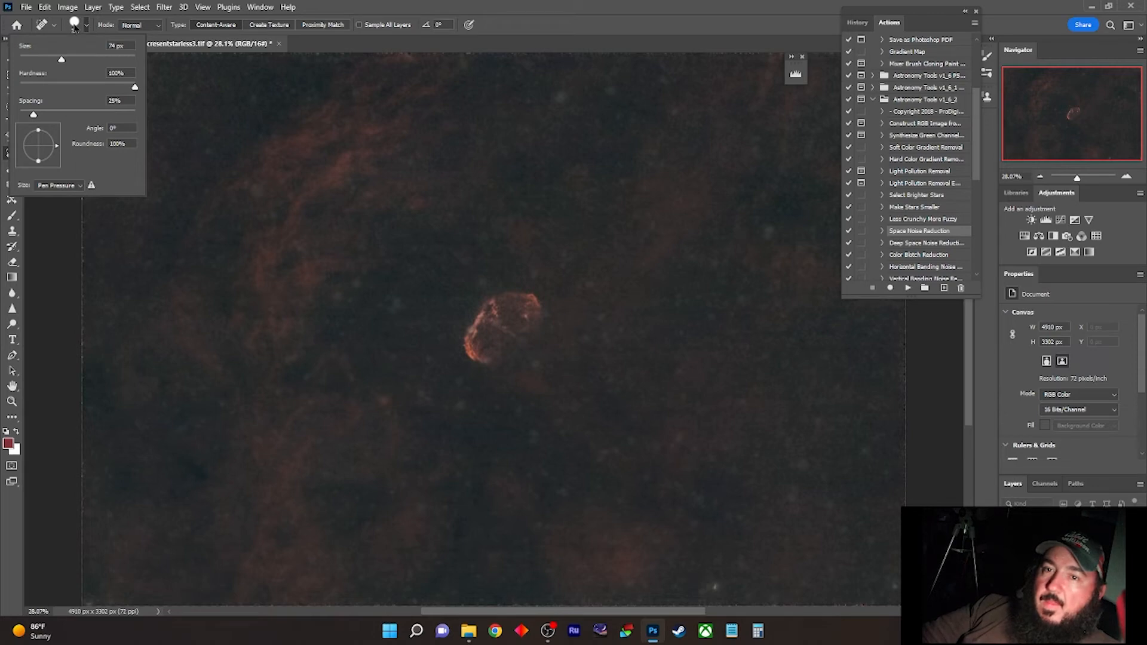
{"action": "left_click", "coordinate": [76, 28]}
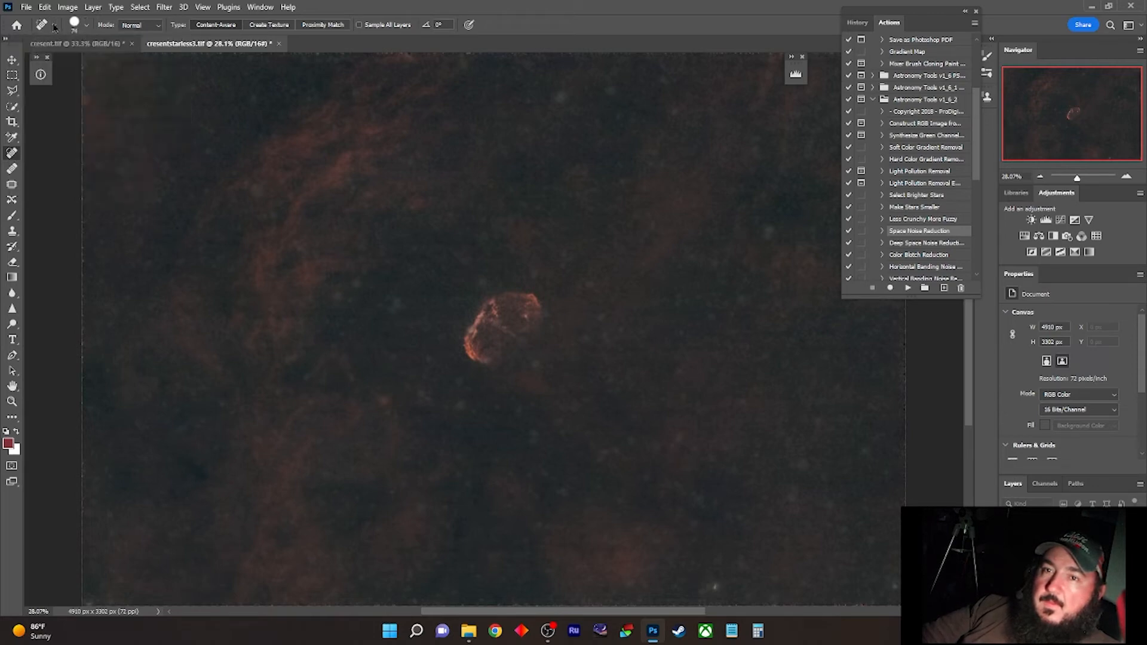
{"action": "left_click", "coordinate": [159, 25]}
{"action": "left_click", "coordinate": [159, 28]}
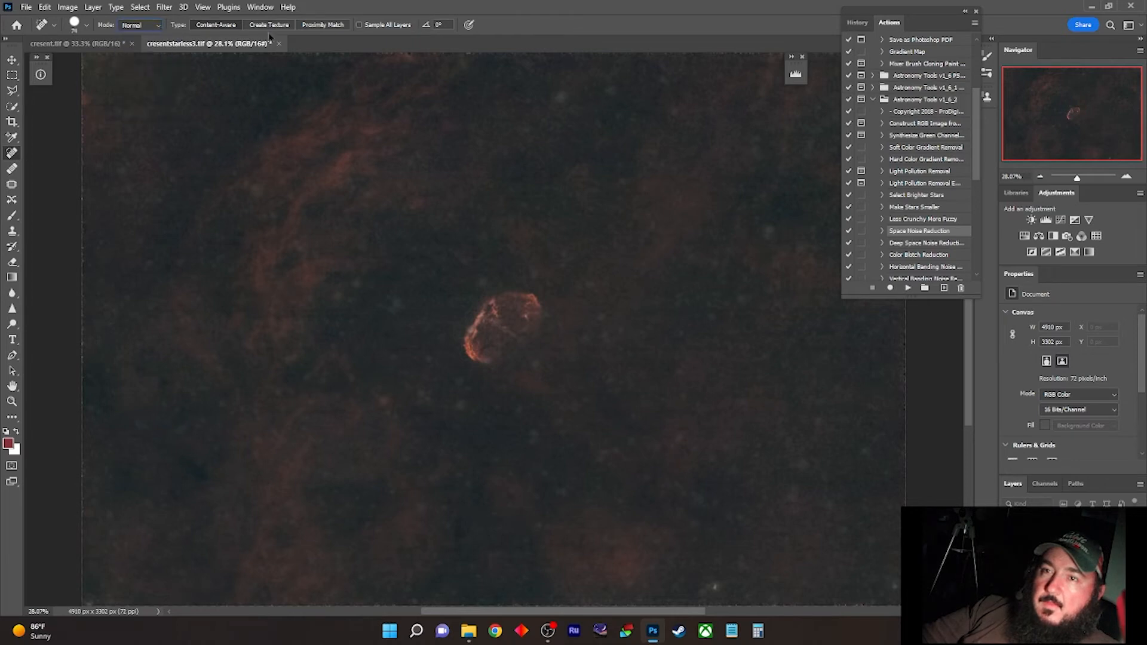
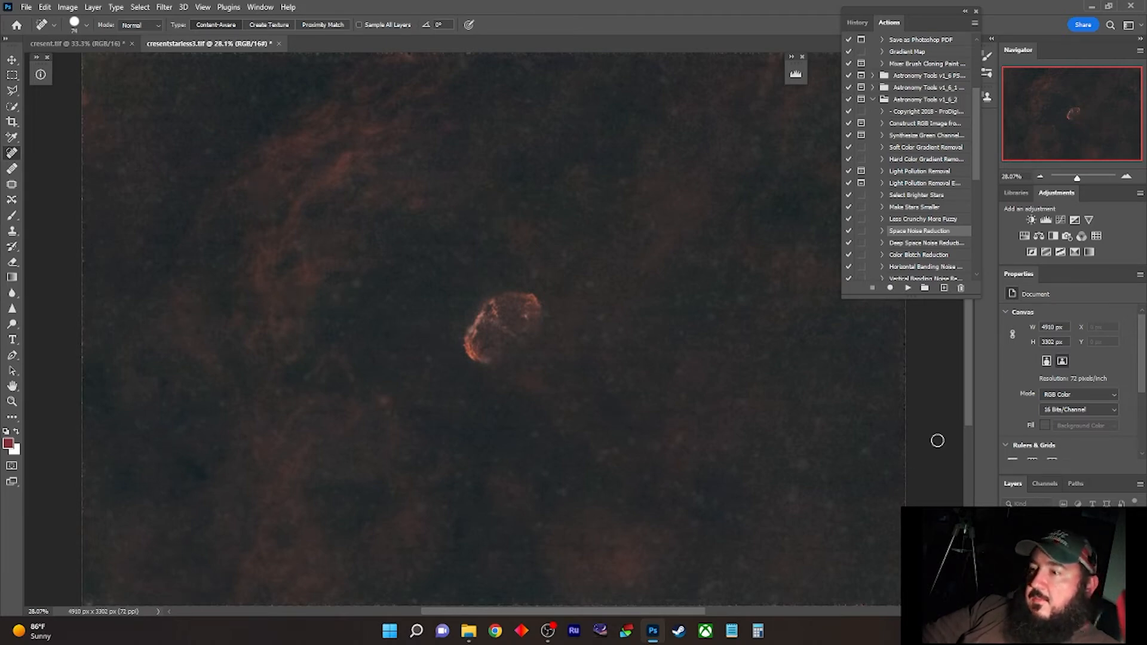
- Collapse the floating Actions panel and switch to the Zoom tool
{"action": "left_click", "coordinate": [963, 13]}
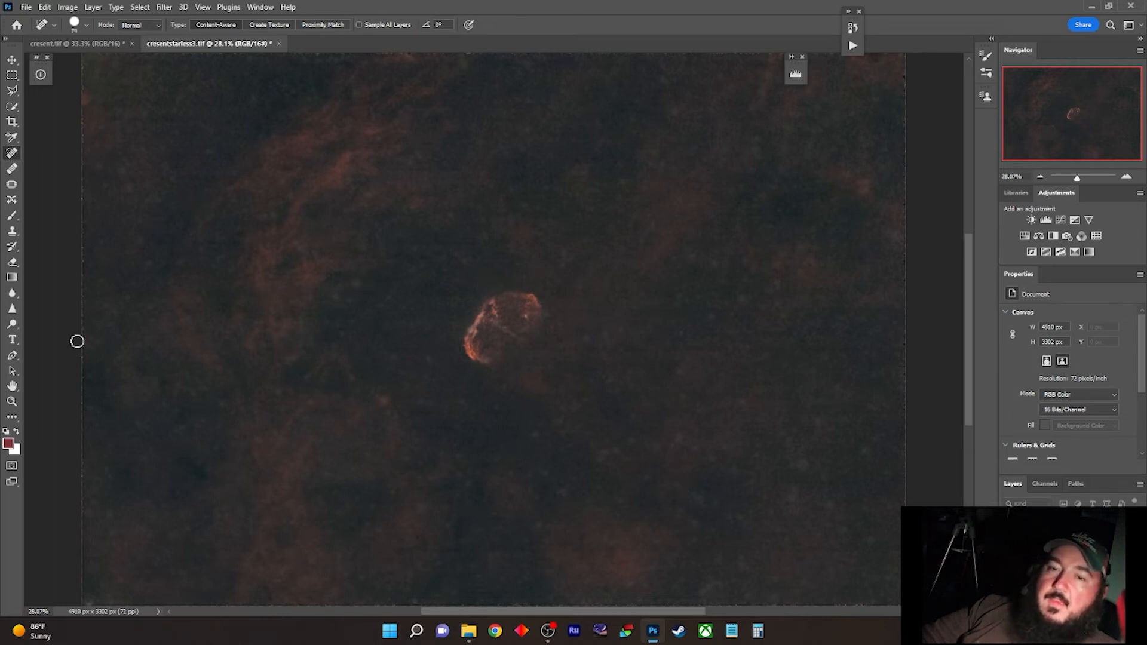
{"action": "left_click", "coordinate": [12, 401]}
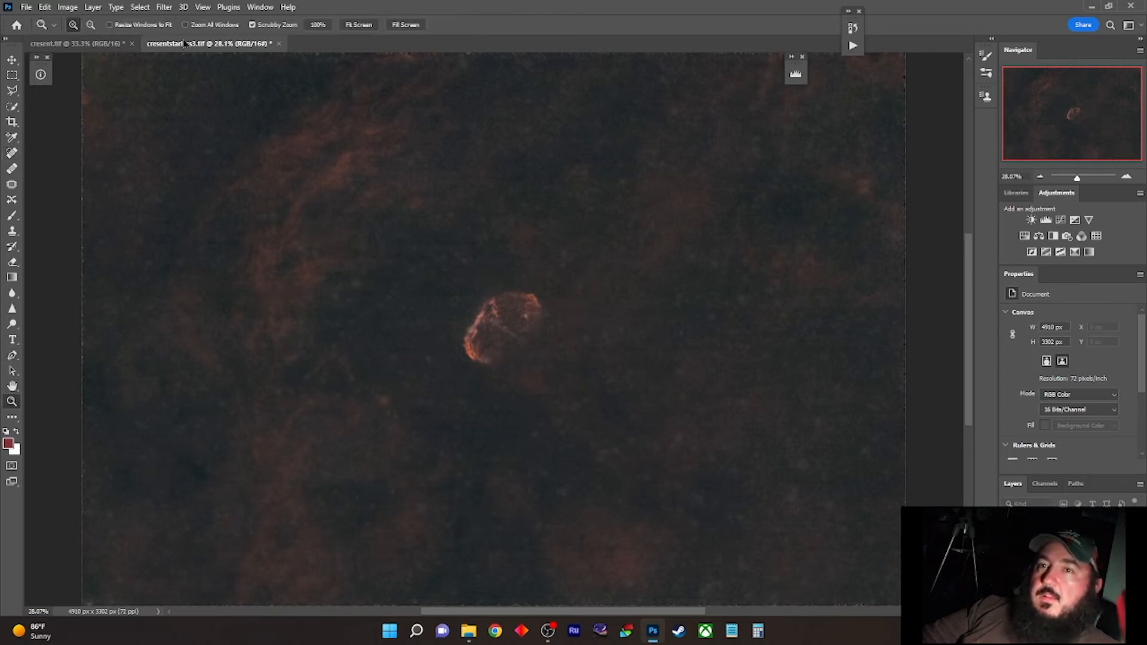
- Try sampling colors from the crescent nebula and the faint red nebulosity with Color Range
{"action": "left_click", "coordinate": [142, 7]}
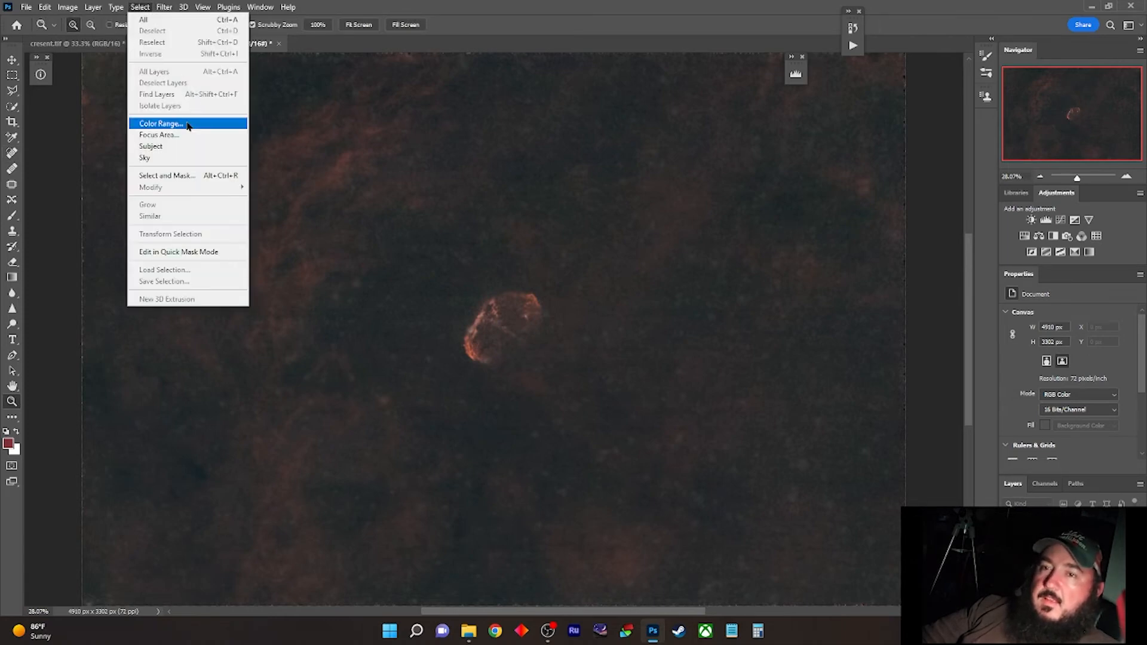
{"action": "left_click", "coordinate": [187, 122]}
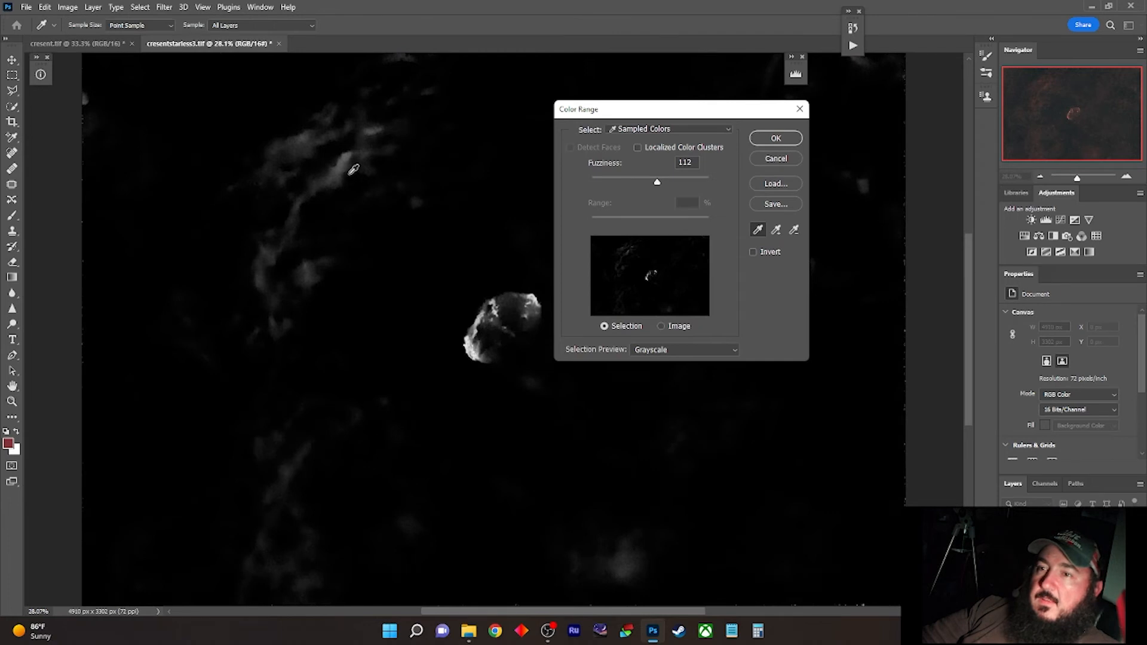
{"action": "left_click", "coordinate": [516, 299]}
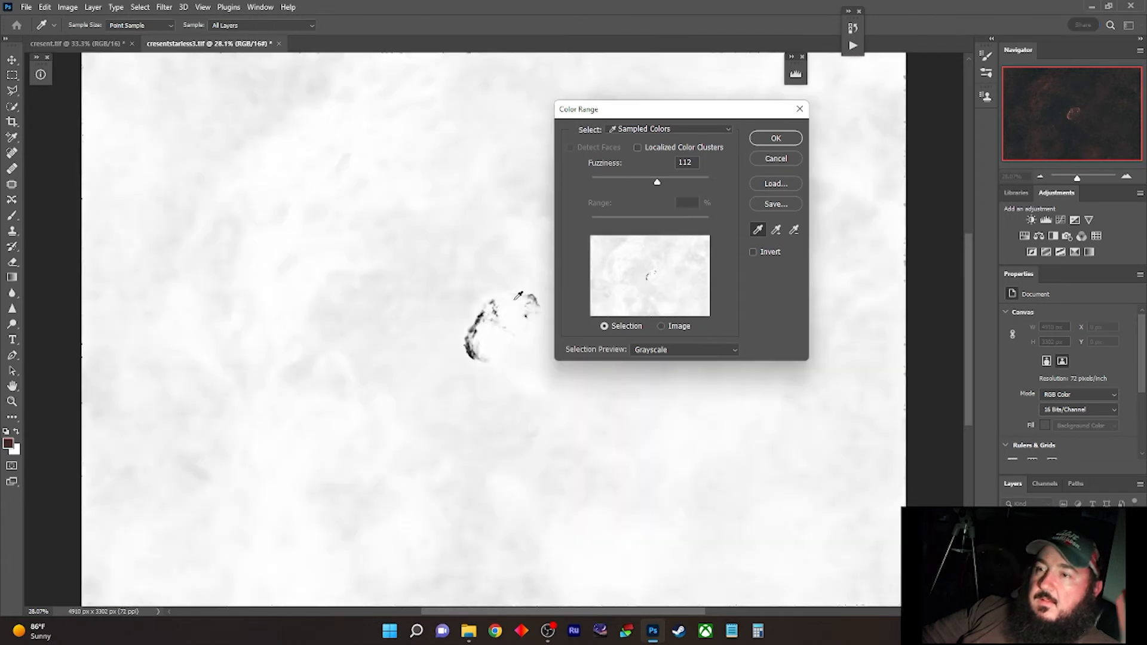
{"action": "left_click", "coordinate": [498, 305]}
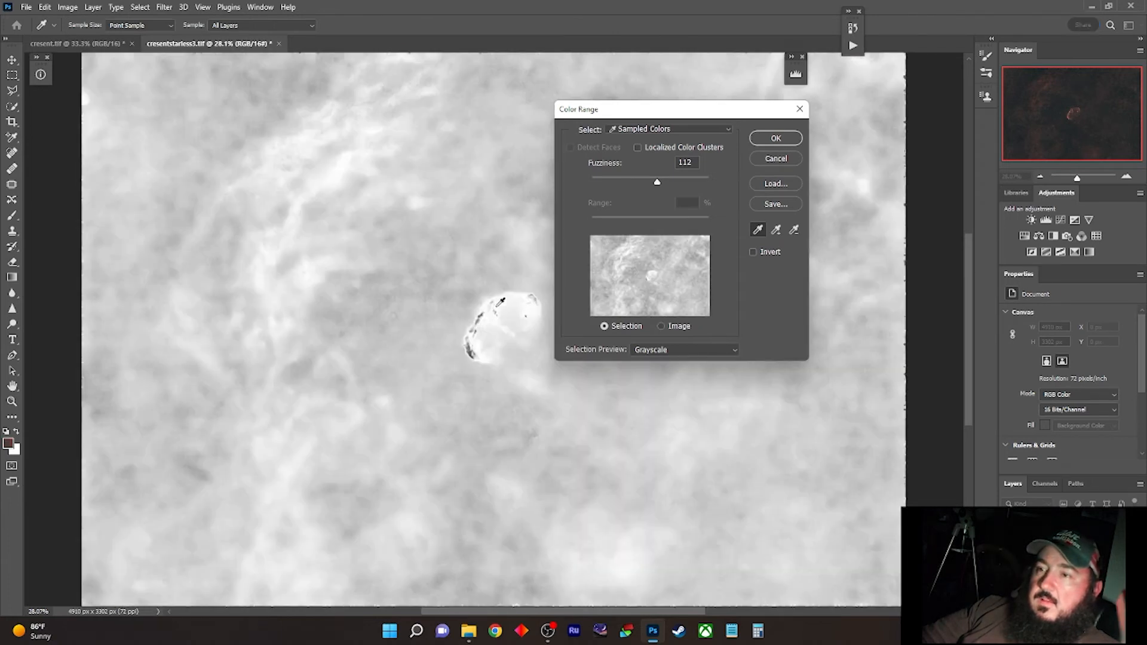
{"action": "left_click", "coordinate": [488, 308]}
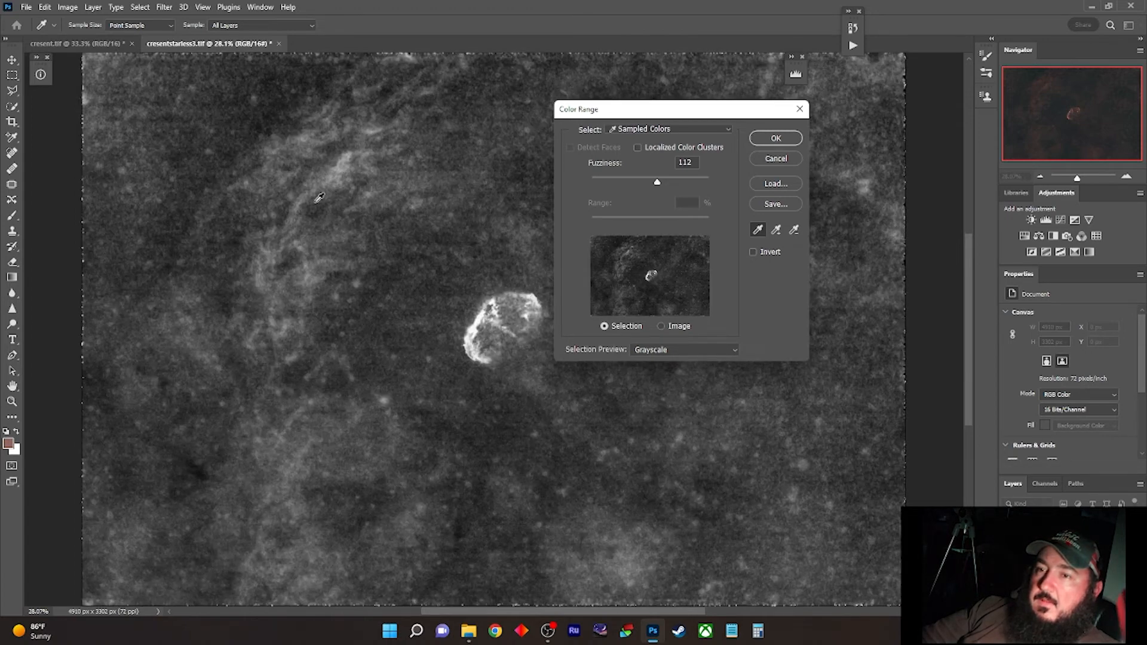
{"action": "left_click", "coordinate": [343, 172]}
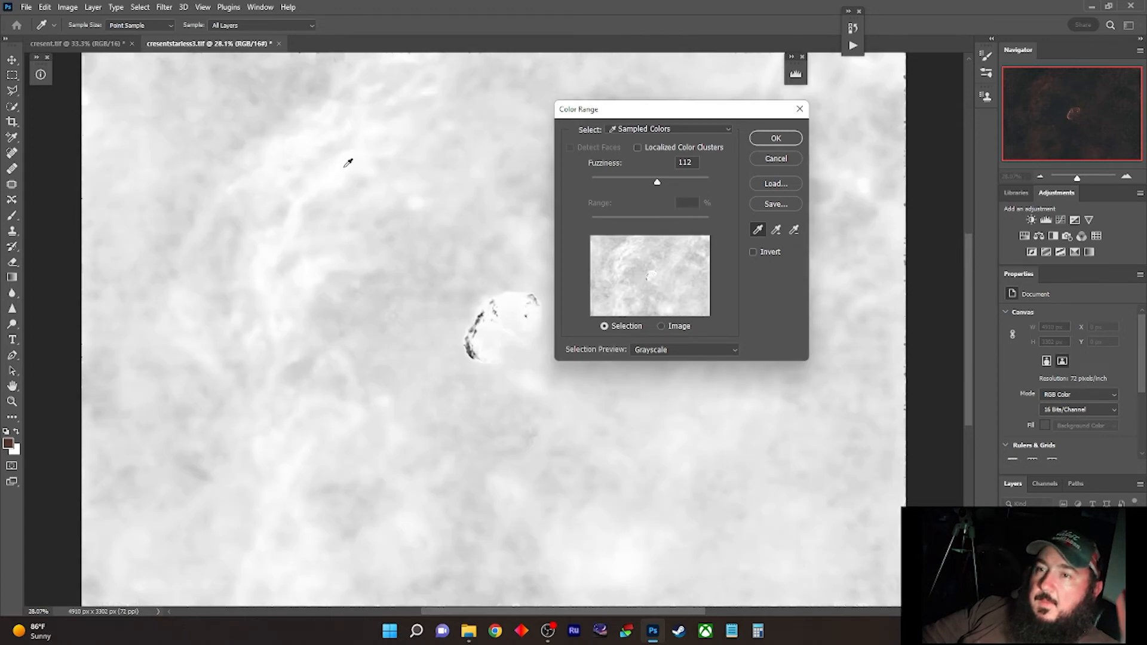
{"action": "left_click", "coordinate": [344, 167]}
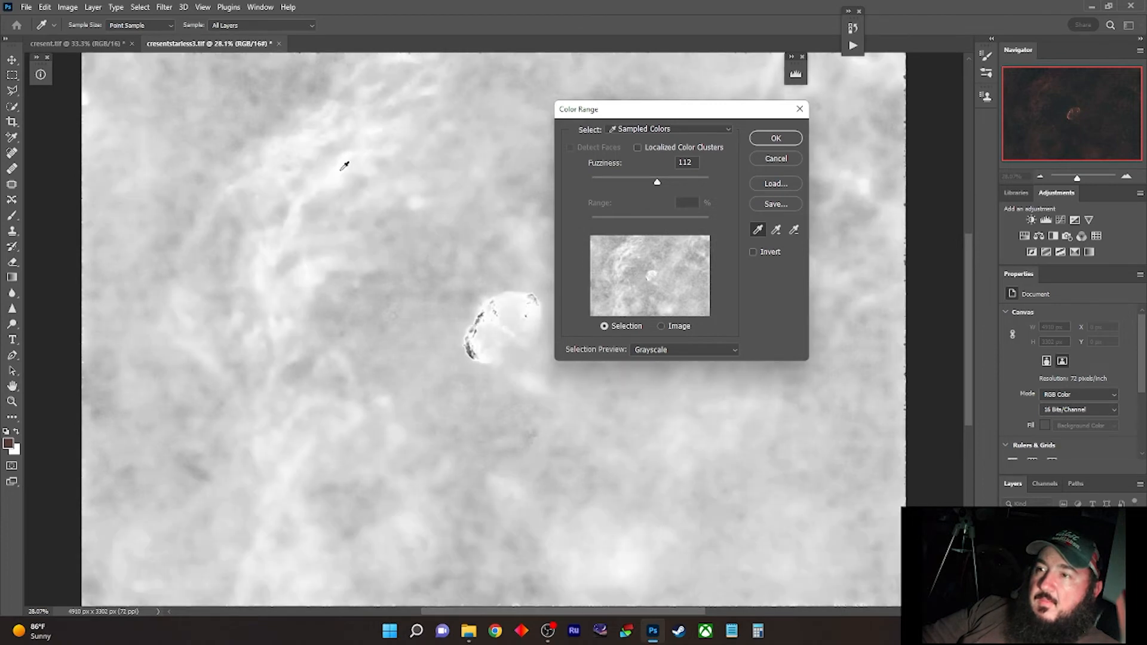
- Select the Reds with Color Range and expand the selection by 1 pixel
{"action": "left_click", "coordinate": [727, 132]}
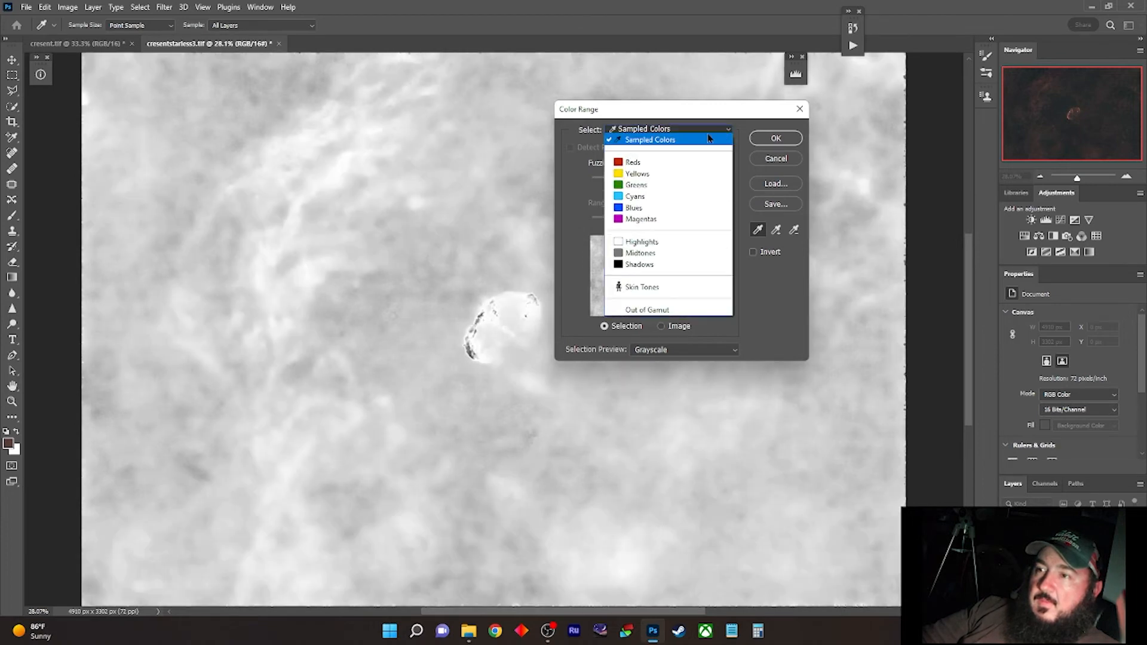
{"action": "left_click", "coordinate": [668, 163]}
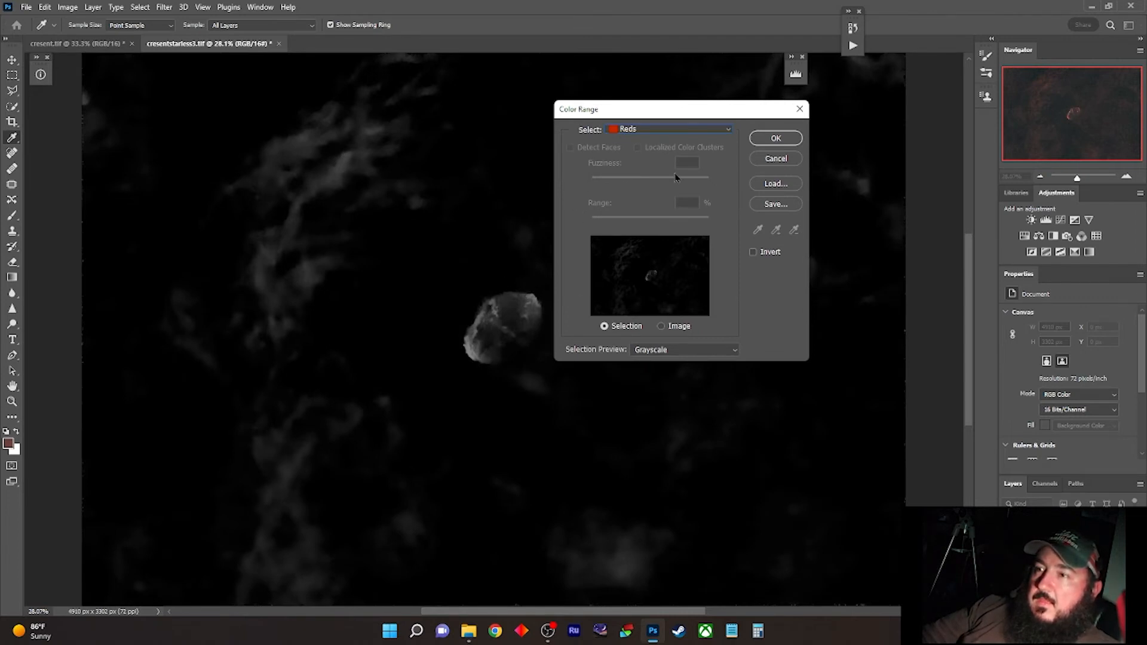
{"action": "left_click", "coordinate": [790, 140]}
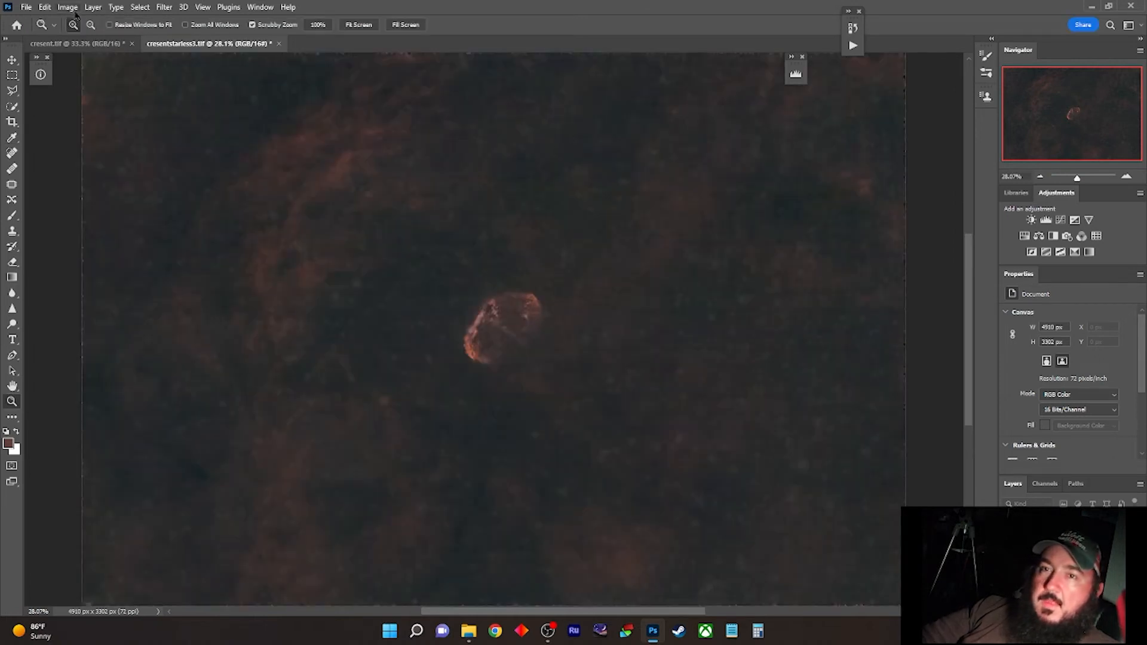
{"action": "left_click", "coordinate": [136, 12]}
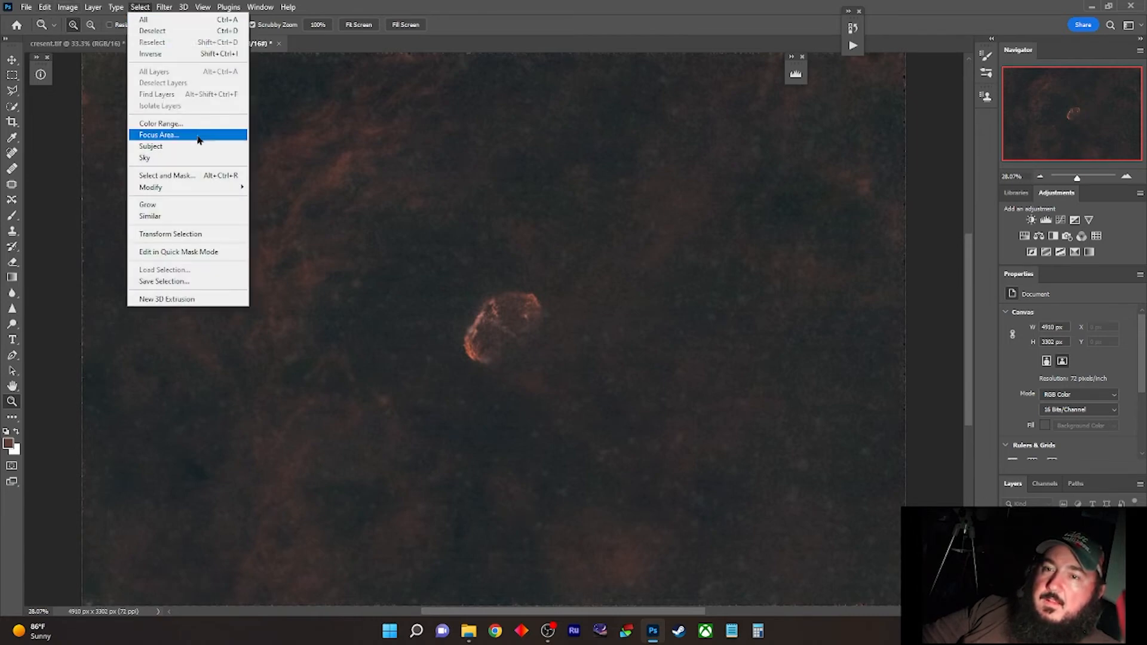
{"action": "mouse_move", "coordinate": [192, 189]}
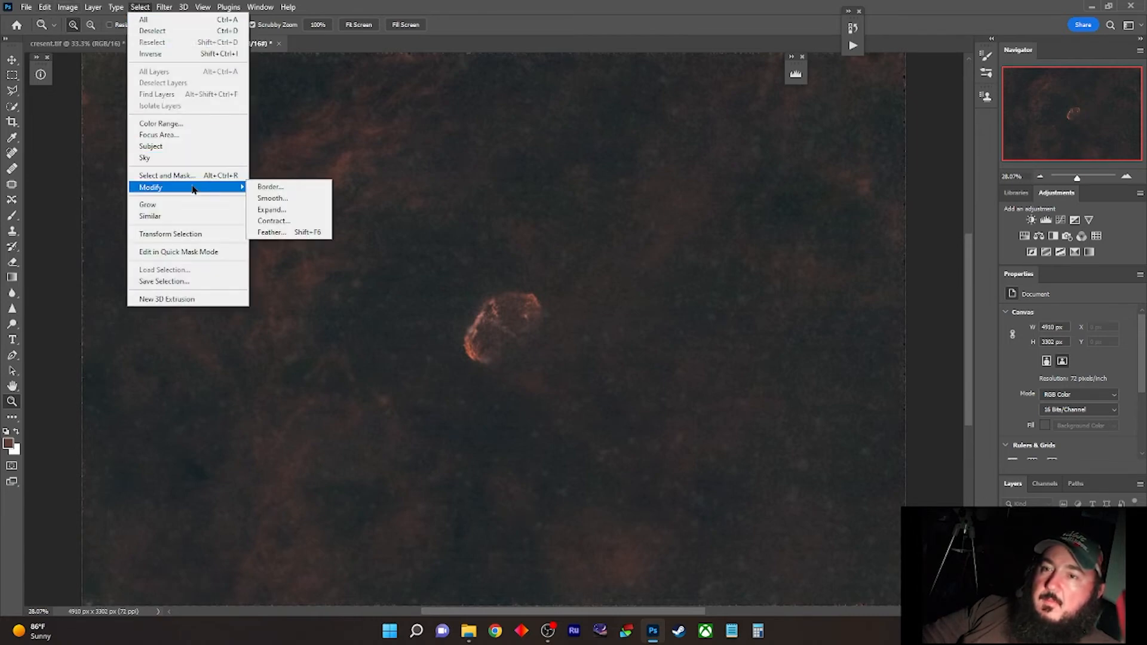
{"action": "left_click", "coordinate": [301, 210]}
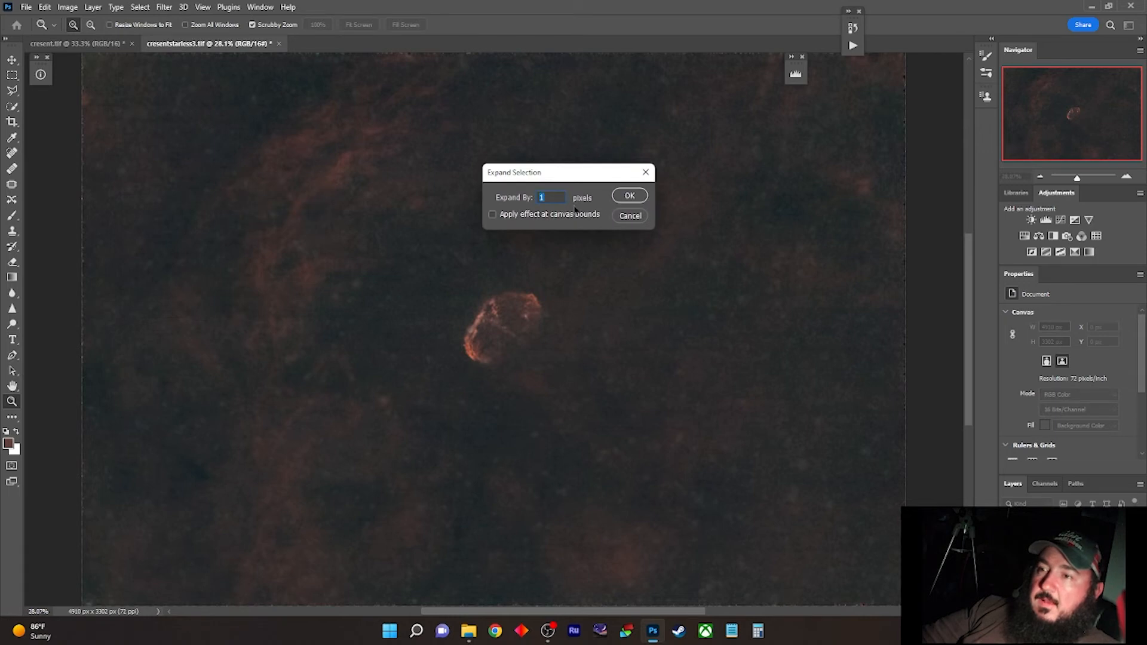
{"action": "left_click", "coordinate": [624, 194]}
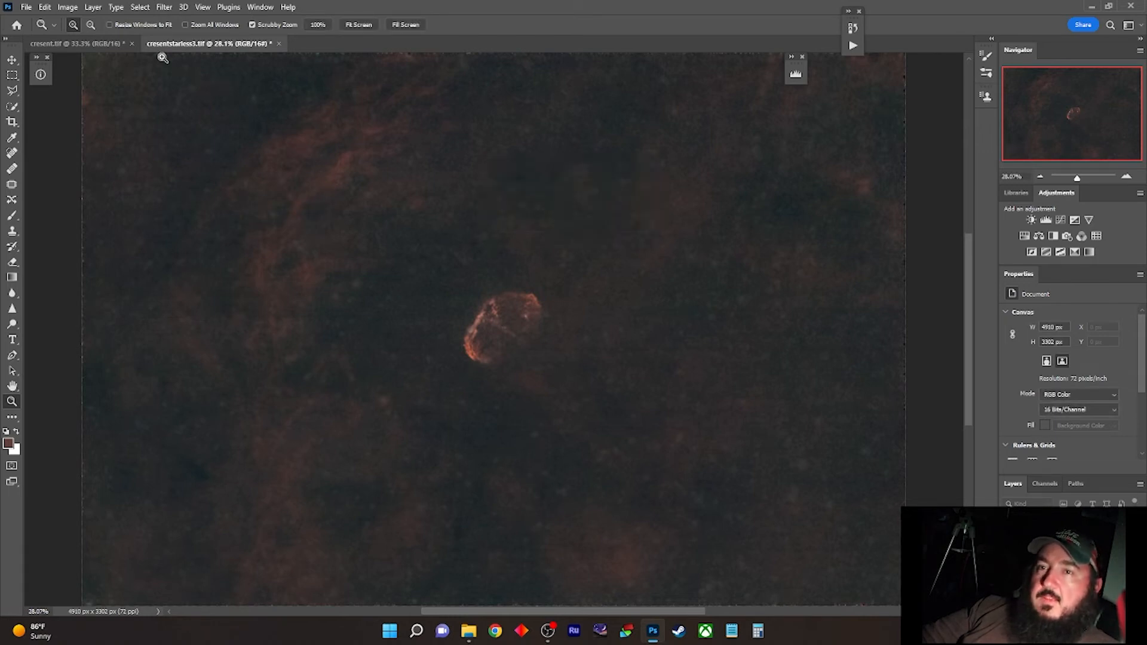
- Deselect the reds selection
{"action": "left_click", "coordinate": [165, 7]}
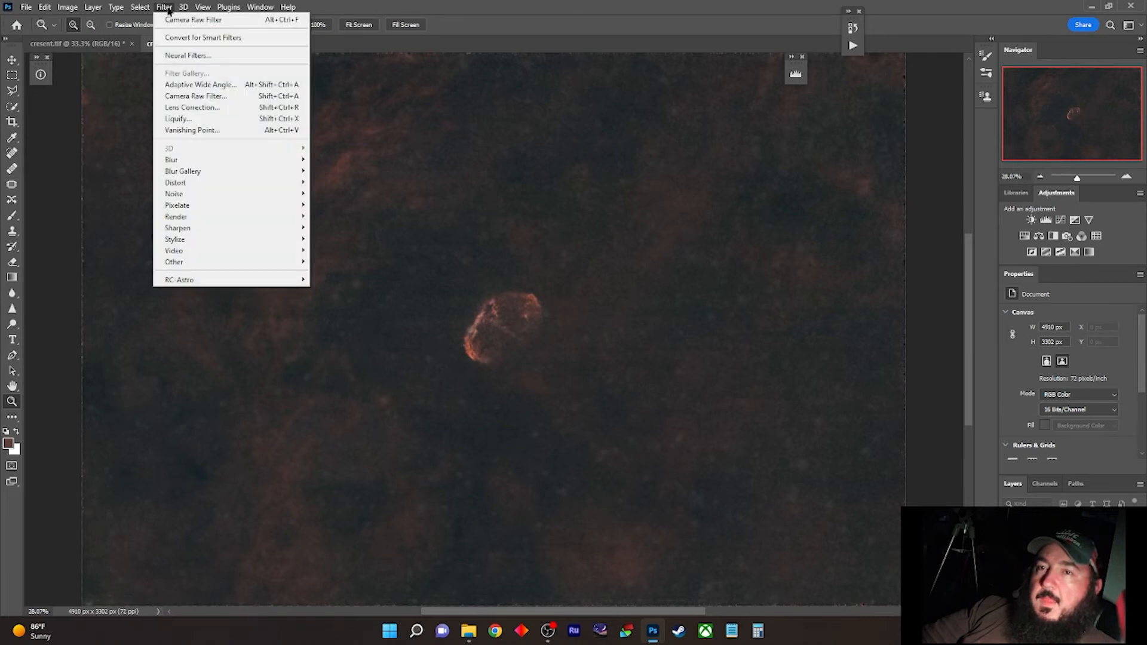
{"action": "mouse_move", "coordinate": [148, 7]}
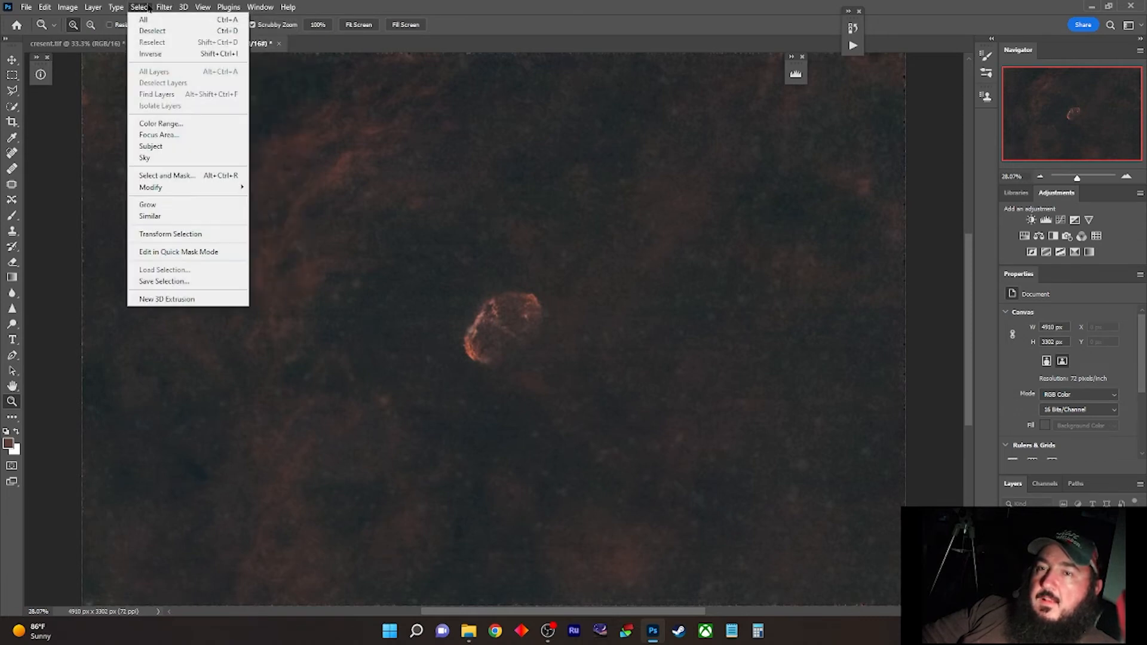
{"action": "left_click", "coordinate": [152, 31]}
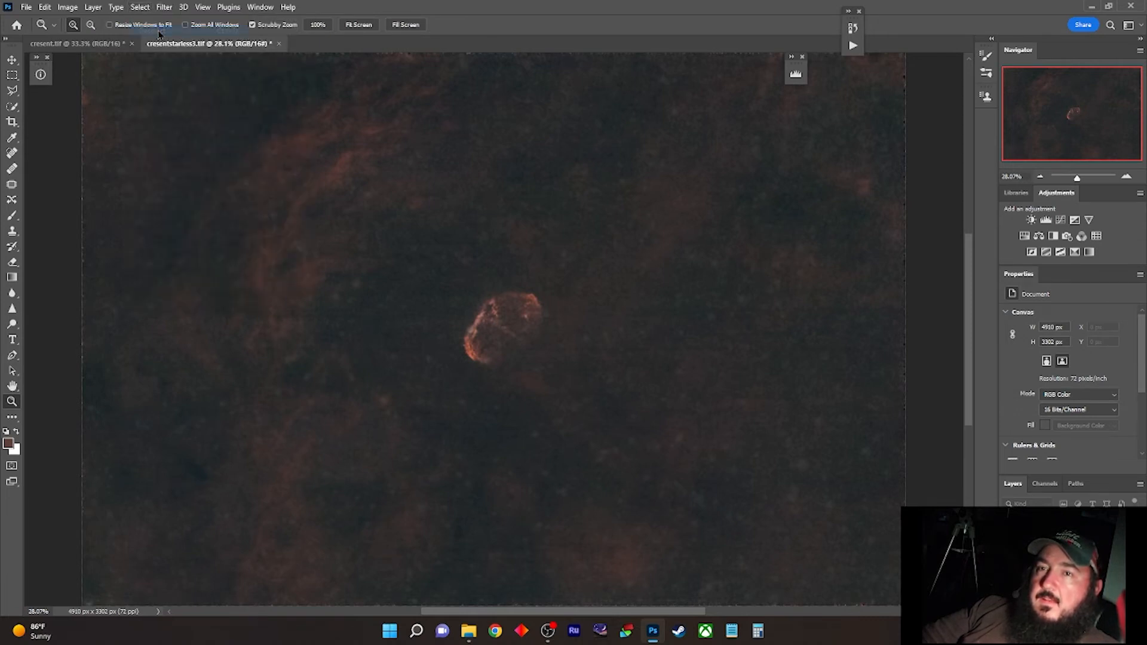
- Select the nebula with Color Range using Sampled Colors, sampling the crescent's upper edge and setting Fuzziness to 82
{"action": "left_click", "coordinate": [143, 9]}
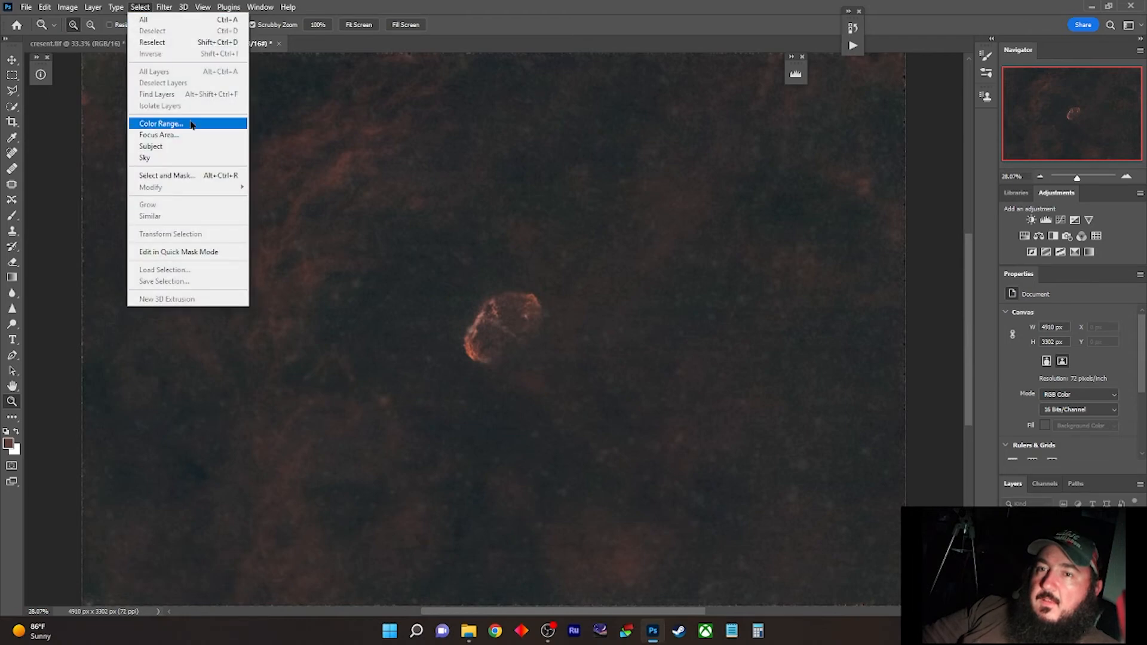
{"action": "left_click", "coordinate": [170, 123]}
{"action": "left_click", "coordinate": [677, 130]}
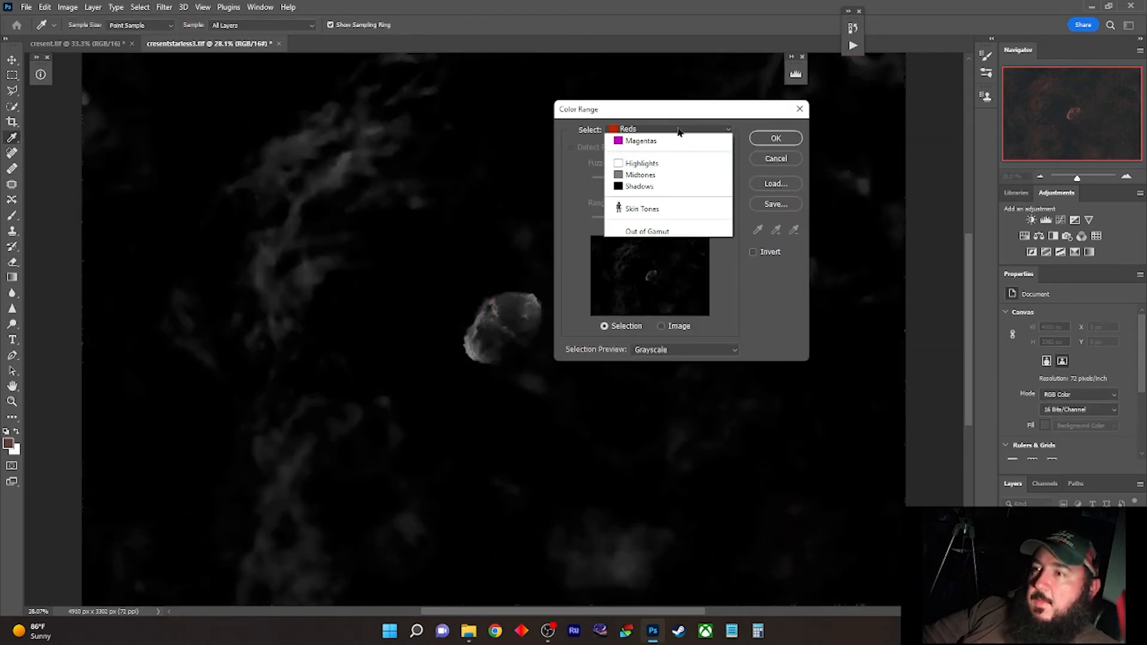
{"action": "left_click", "coordinate": [673, 144]}
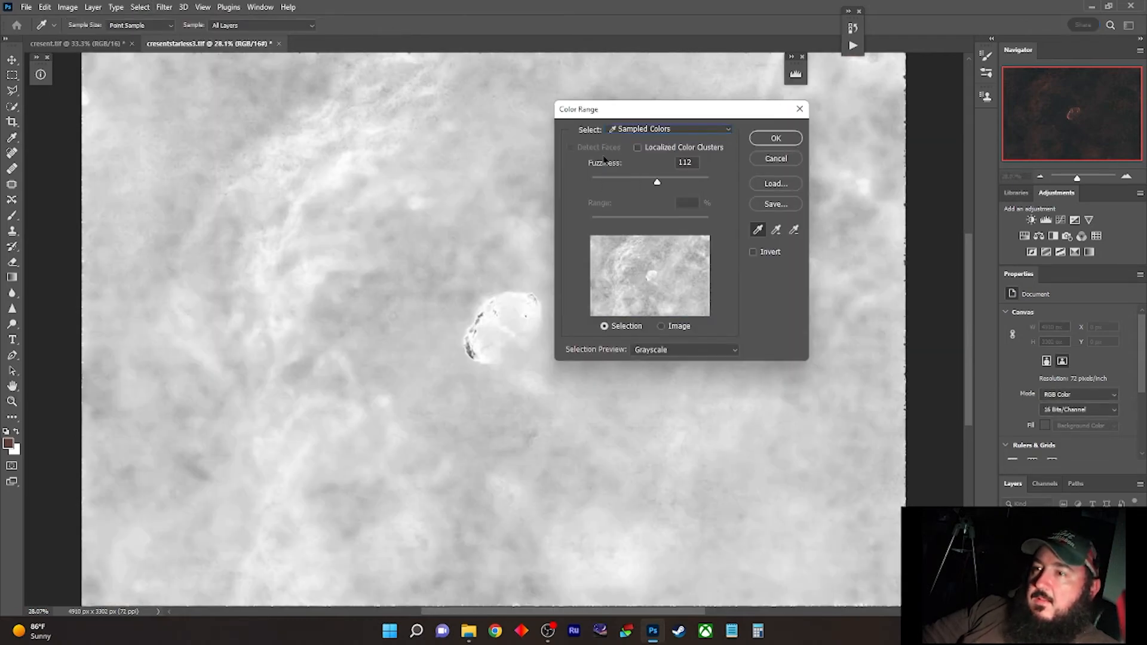
{"action": "left_click", "coordinate": [538, 294]}
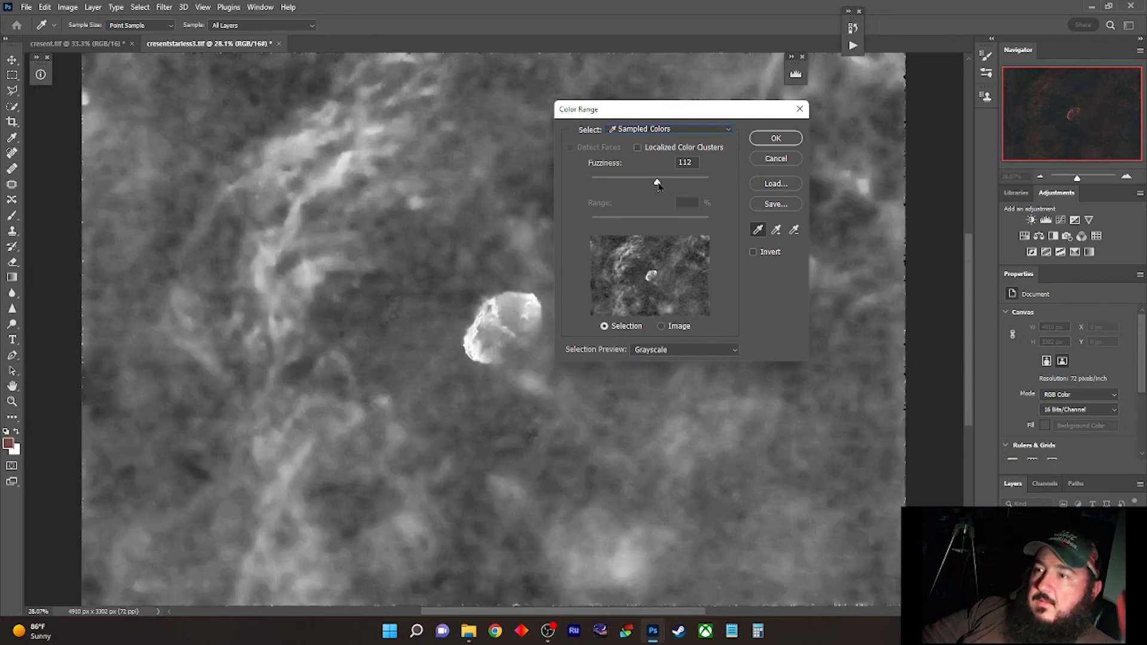
{"action": "left_click_drag", "start_coordinate": [658, 184], "coordinate": [642, 188]}
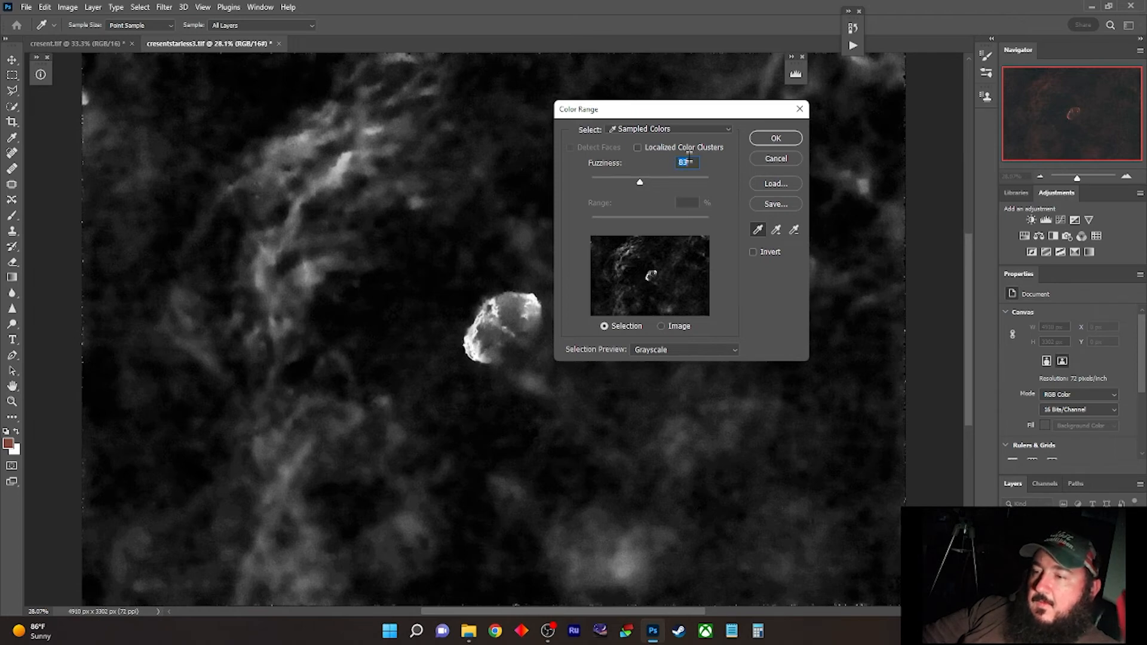
{"action": "key", "text": "Down"}
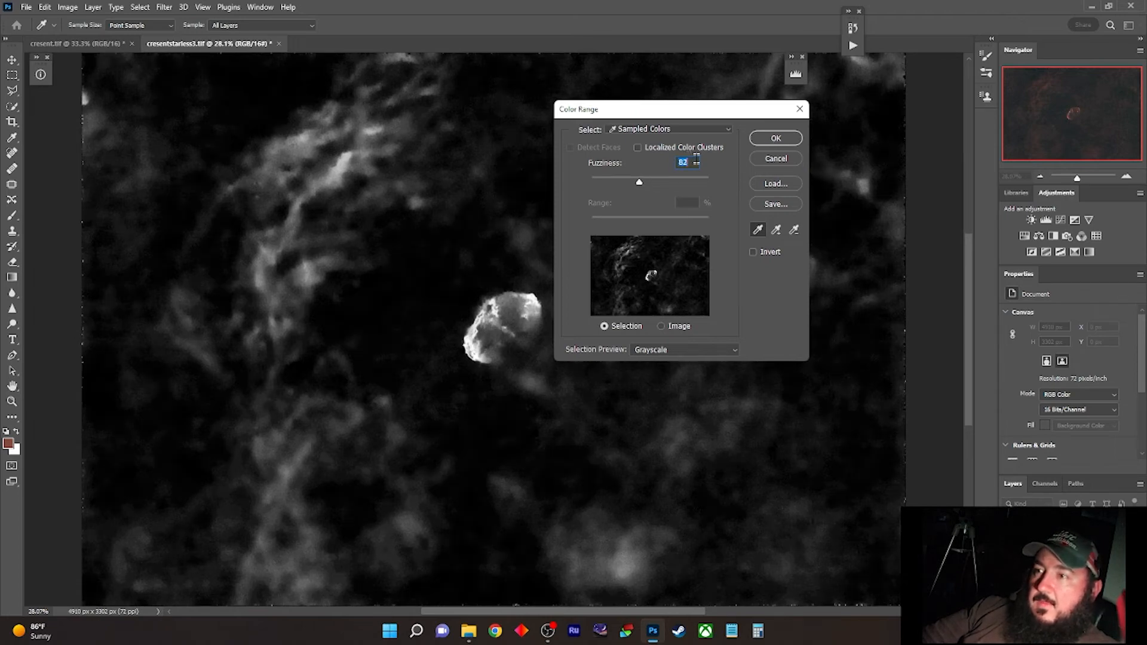
{"action": "left_click", "coordinate": [775, 138]}
{"action": "key", "text": "z"}
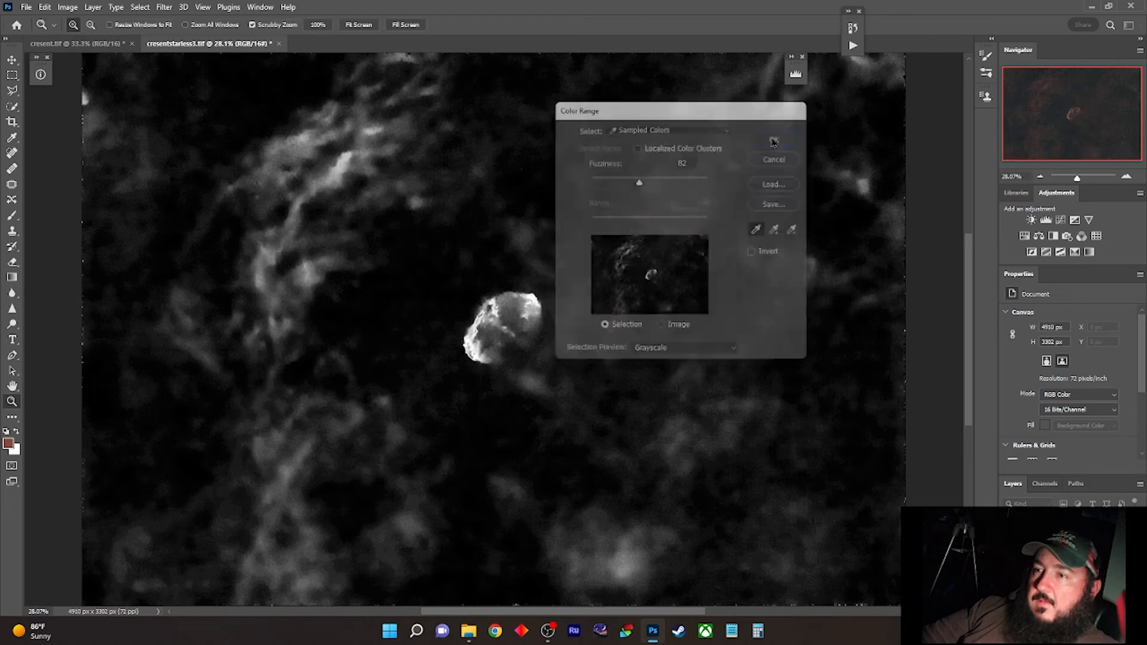
- Expand the nebula selection by 1 pixel and feather it with a 1-pixel radius
{"action": "left_click", "coordinate": [140, 8]}
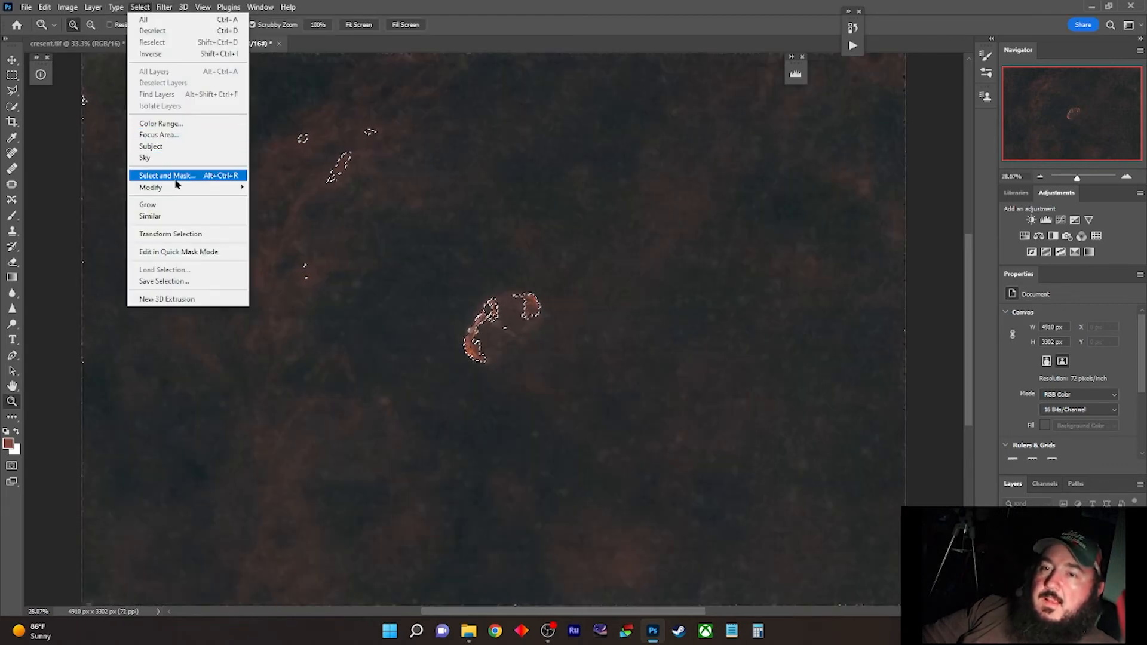
{"action": "mouse_move", "coordinate": [232, 190]}
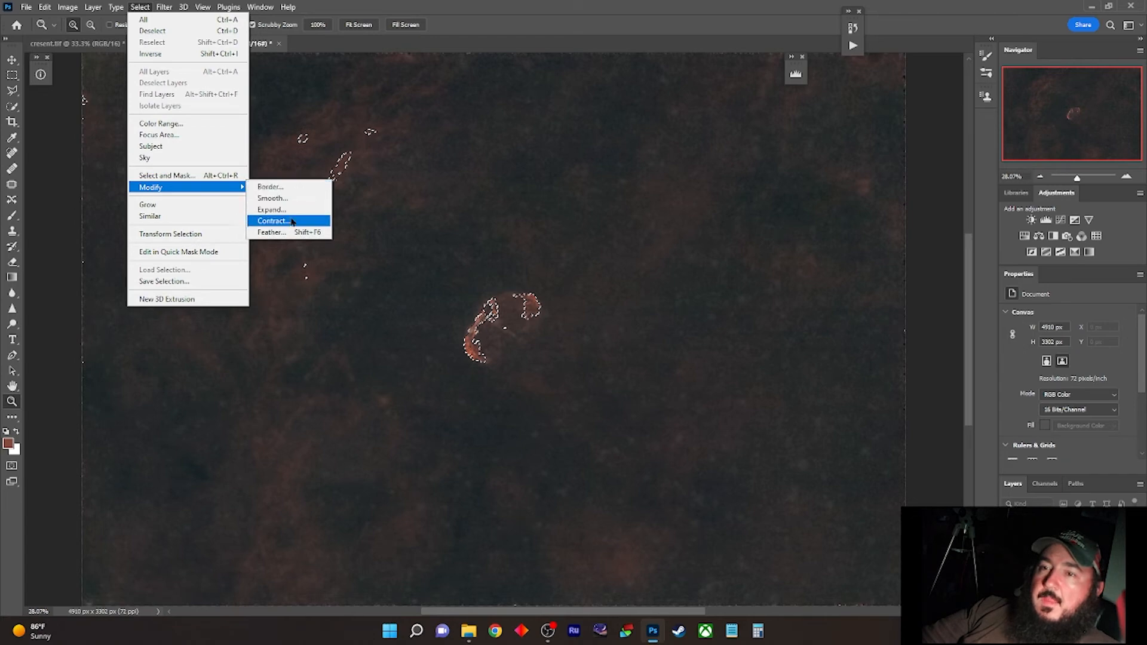
{"action": "left_click", "coordinate": [272, 209]}
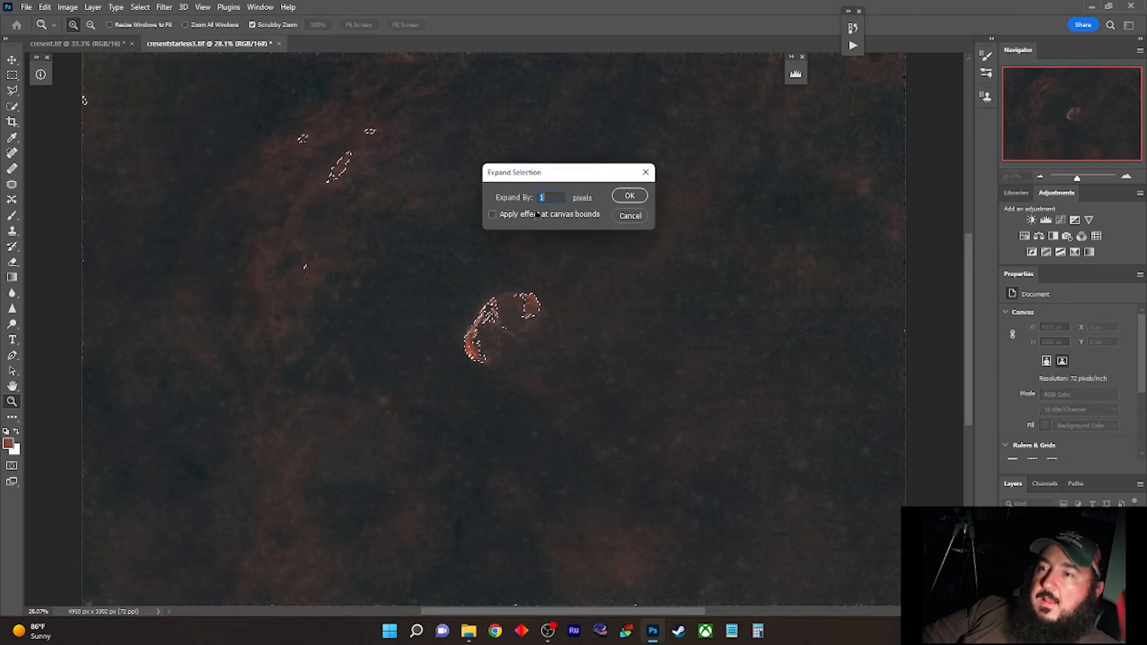
{"action": "left_click", "coordinate": [630, 196]}
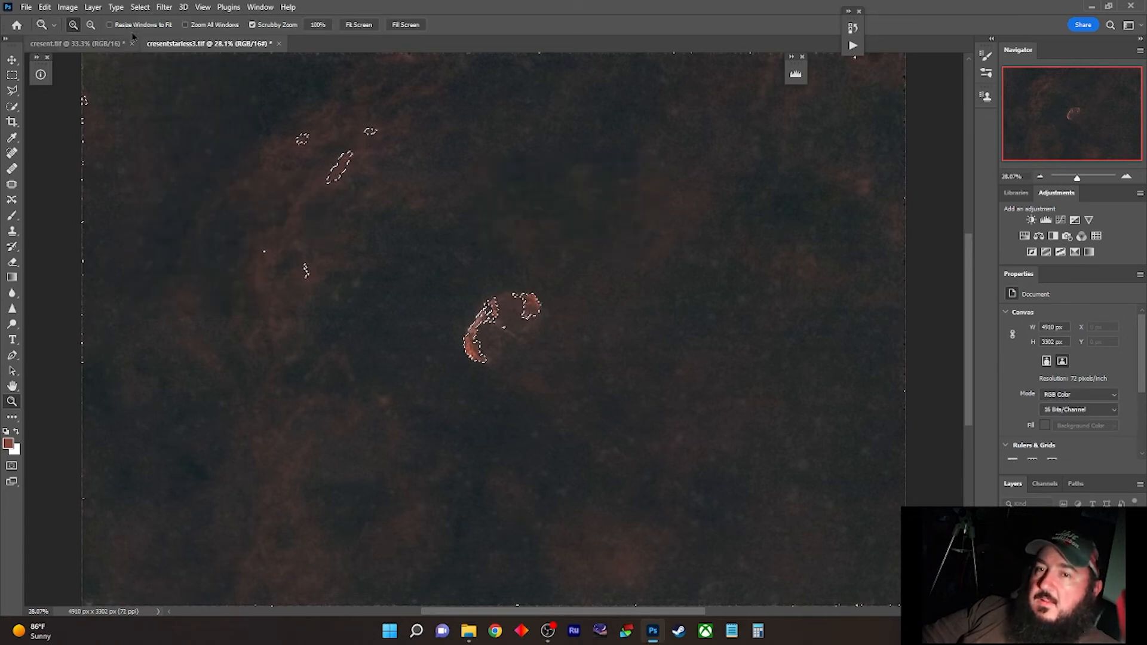
{"action": "left_click", "coordinate": [140, 7]}
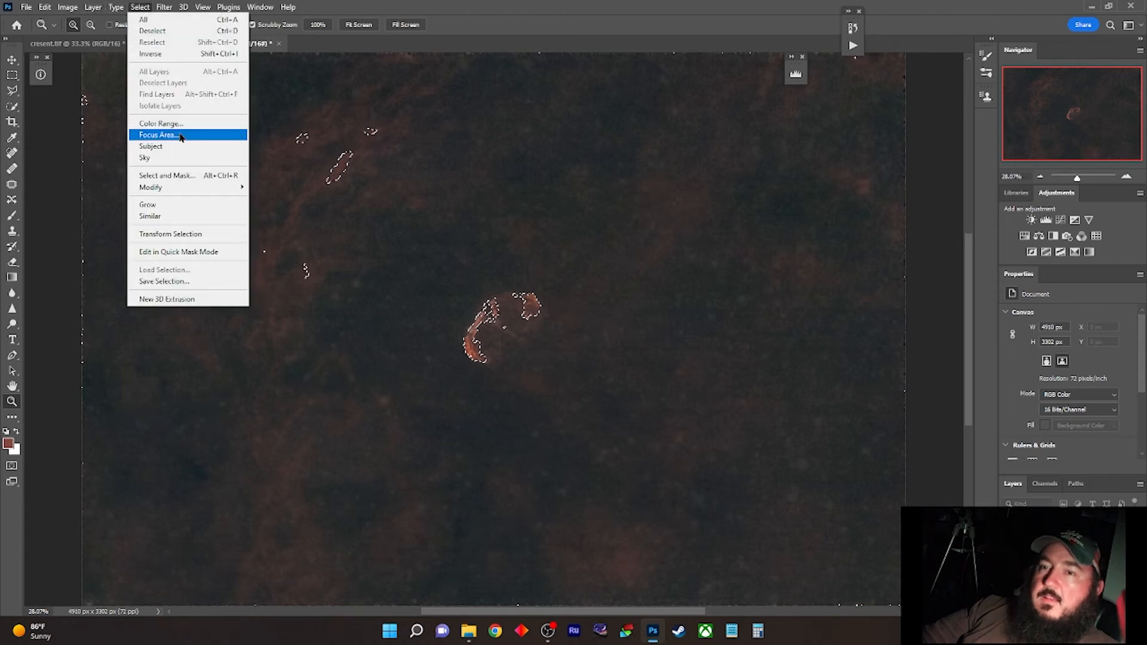
{"action": "mouse_move", "coordinate": [203, 190]}
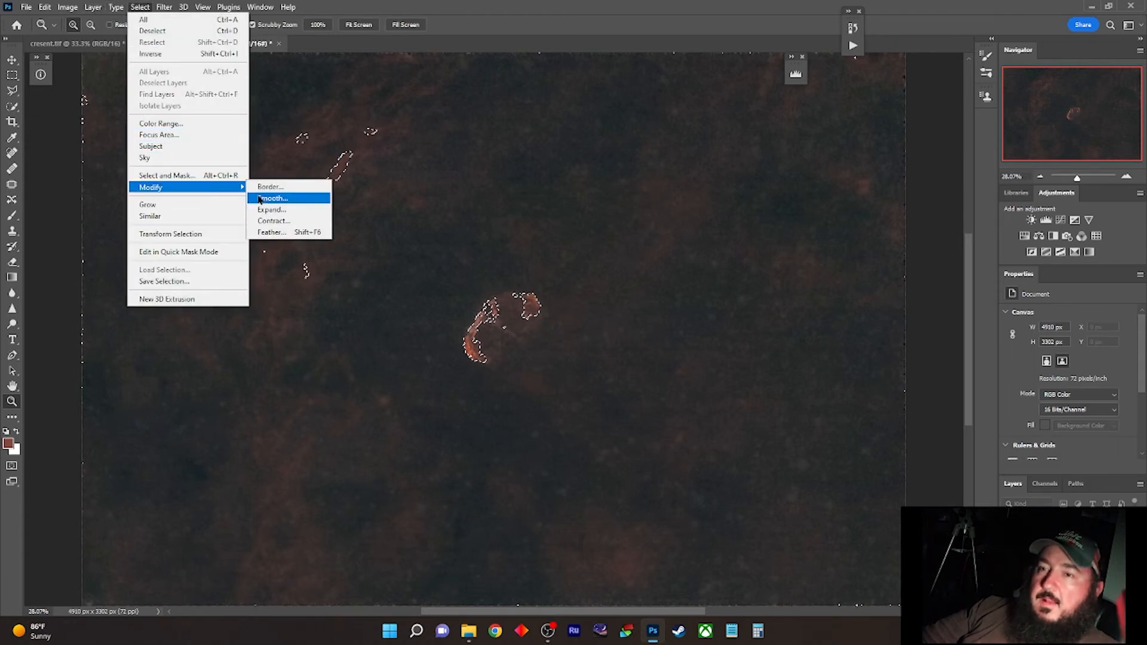
{"action": "left_click", "coordinate": [292, 232]}
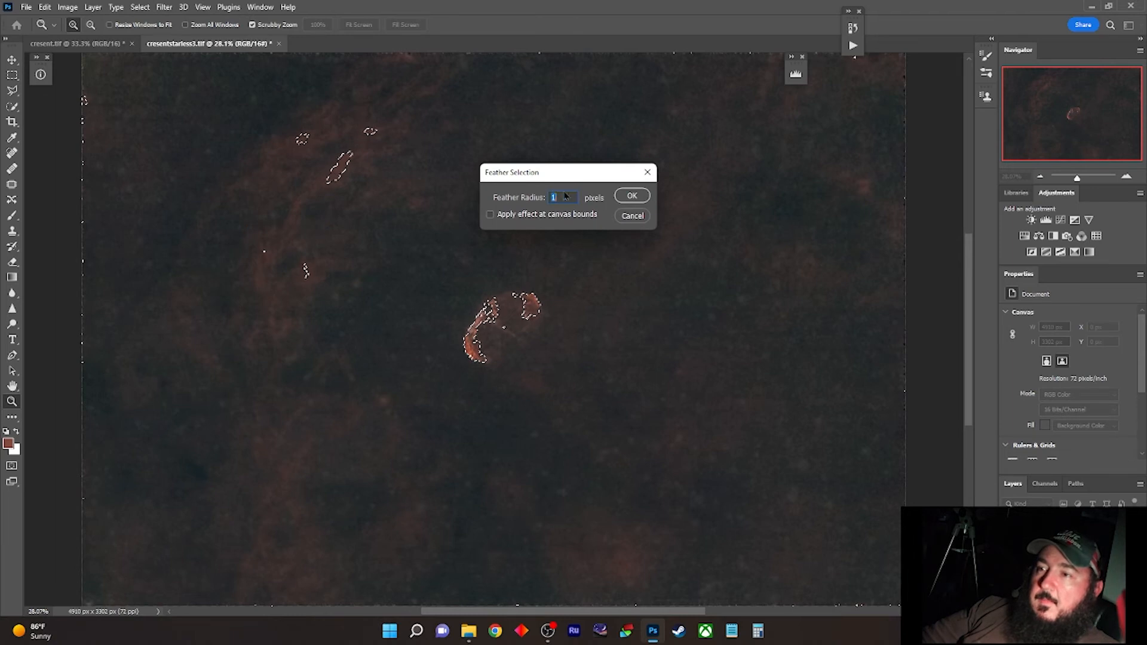
{"action": "left_click", "coordinate": [636, 196]}
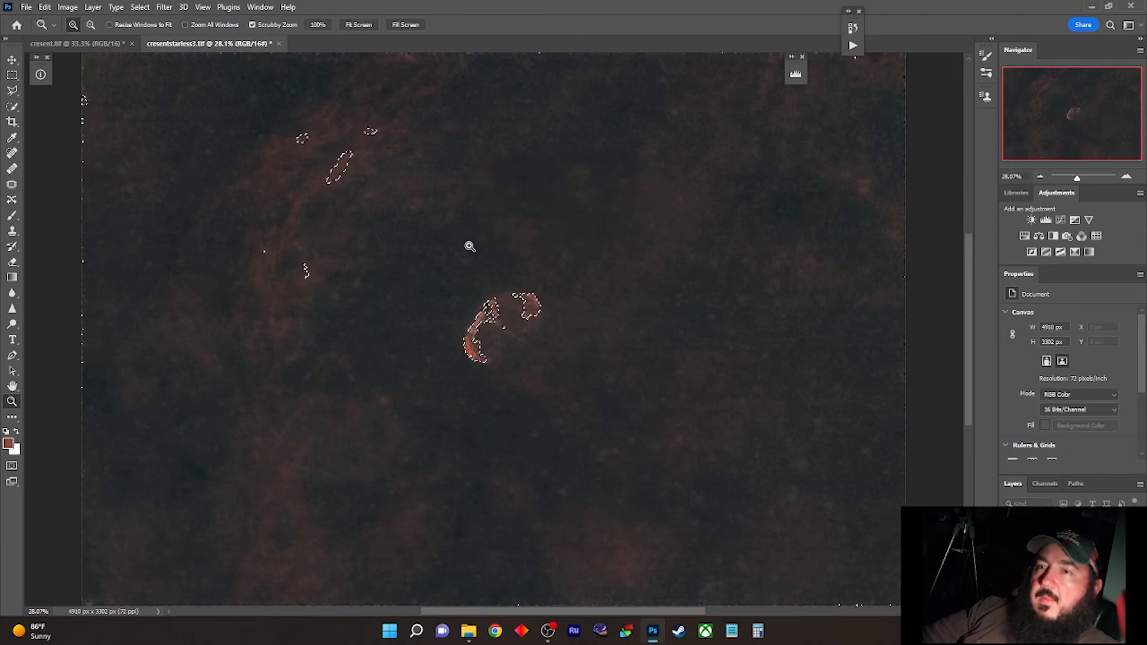
- Copy the selected nebula areas and paste them as a new layer
{"action": "left_click", "coordinate": [45, 7]}
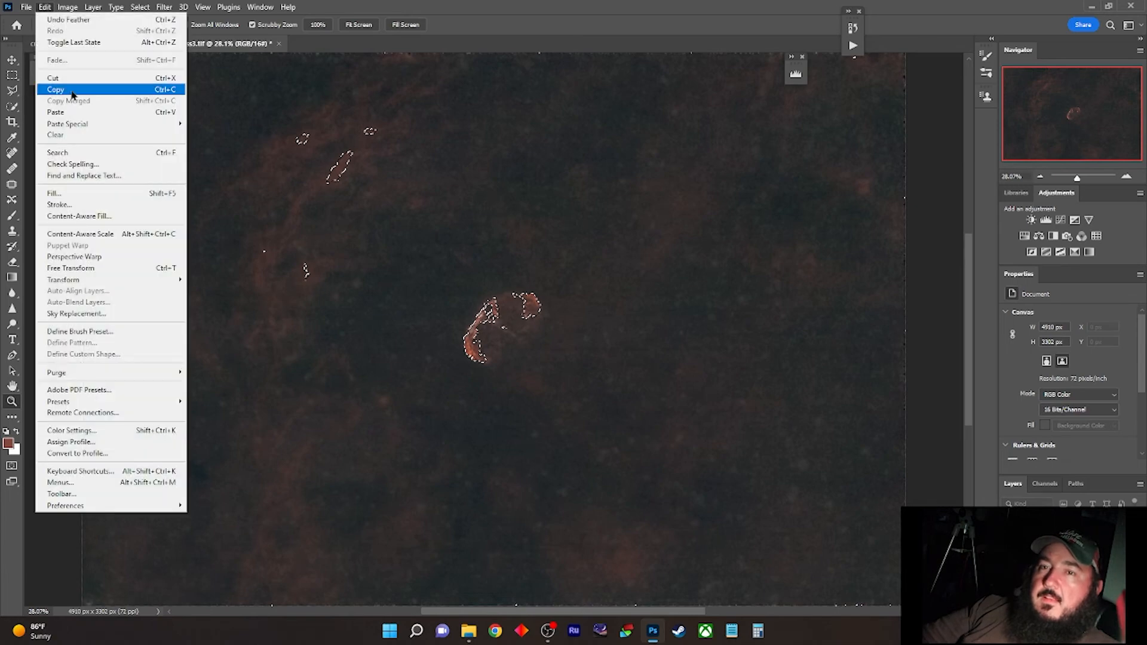
{"action": "left_click", "coordinate": [72, 91]}
{"action": "left_click", "coordinate": [45, 7]}
{"action": "left_click", "coordinate": [72, 111]}
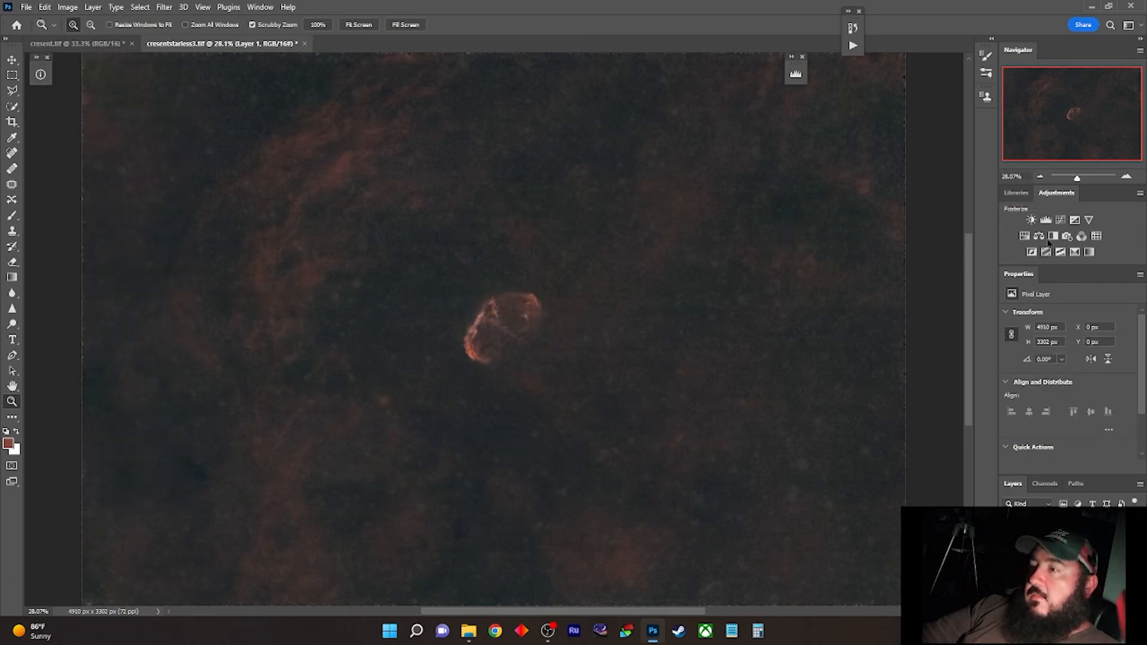
- Add a Curves adjustment clipped to the pasted layer and raise its midtones slightly
{"action": "left_click", "coordinate": [1061, 221]}
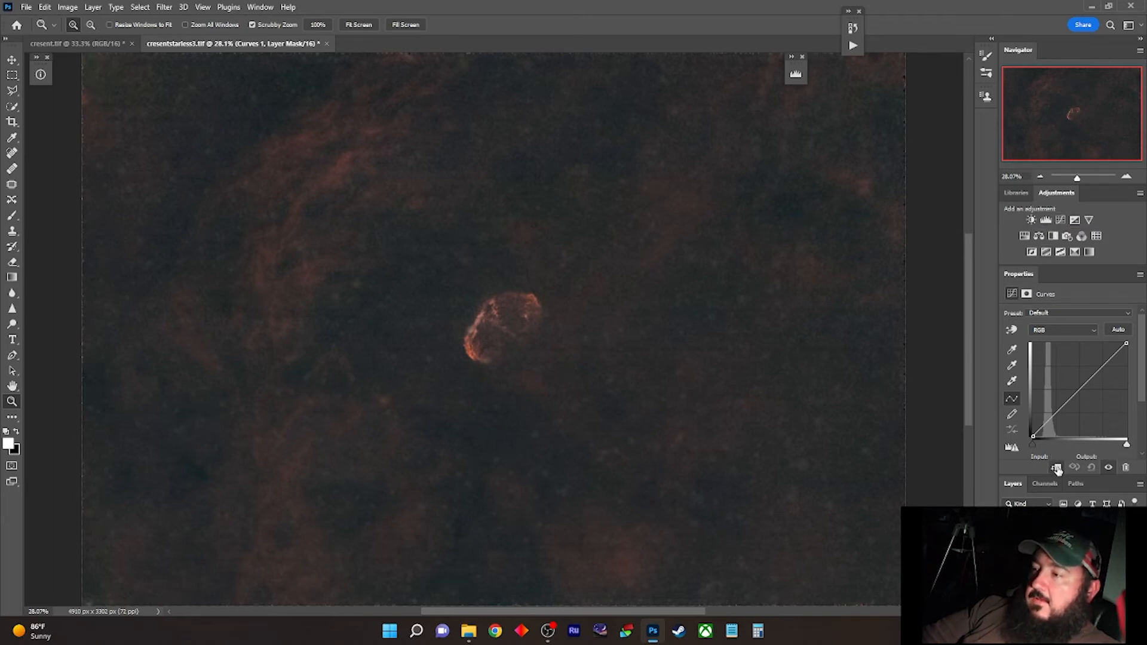
{"action": "left_click", "coordinate": [1078, 391]}
{"action": "left_click_drag", "start_coordinate": [1078, 391], "coordinate": [1073, 387]}
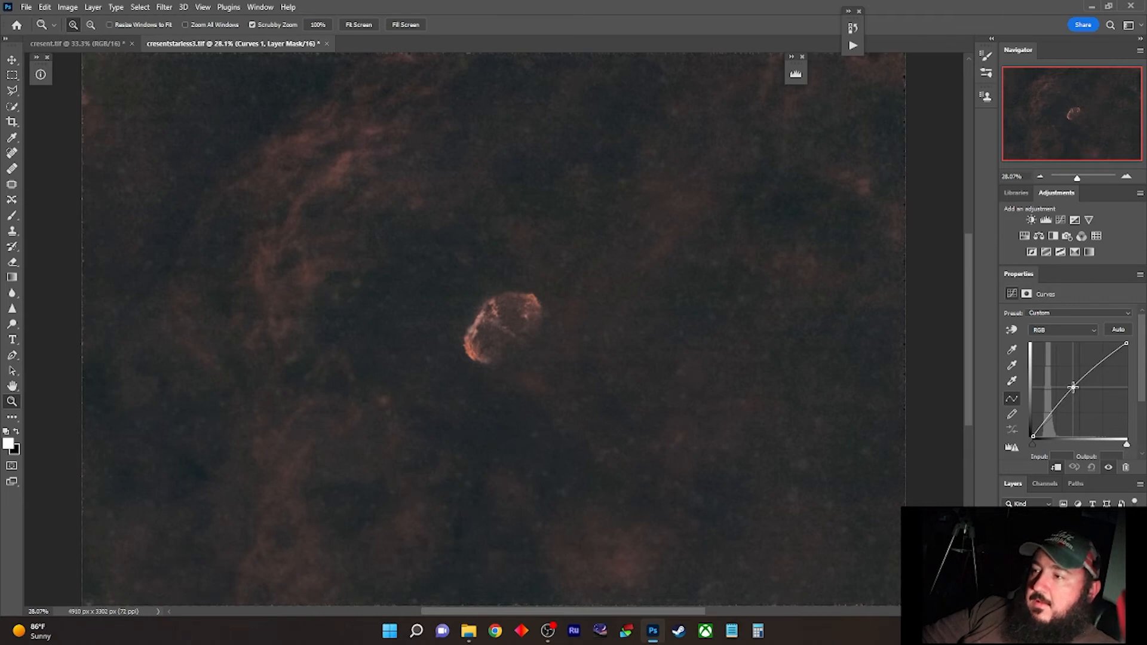
{"action": "left_click_drag", "start_coordinate": [1073, 387], "coordinate": [1075, 388]}
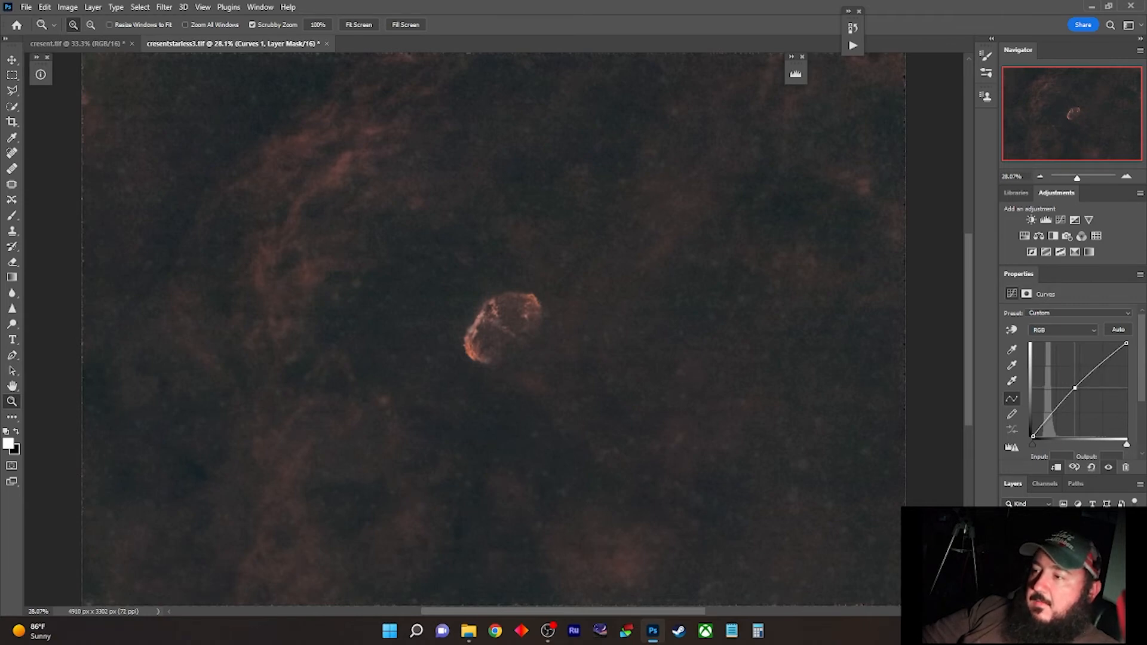
- Change the Curves layer's blending mode and push the curve's midtones and shadows higher
{"action": "left_click", "coordinate": [1034, 517]}
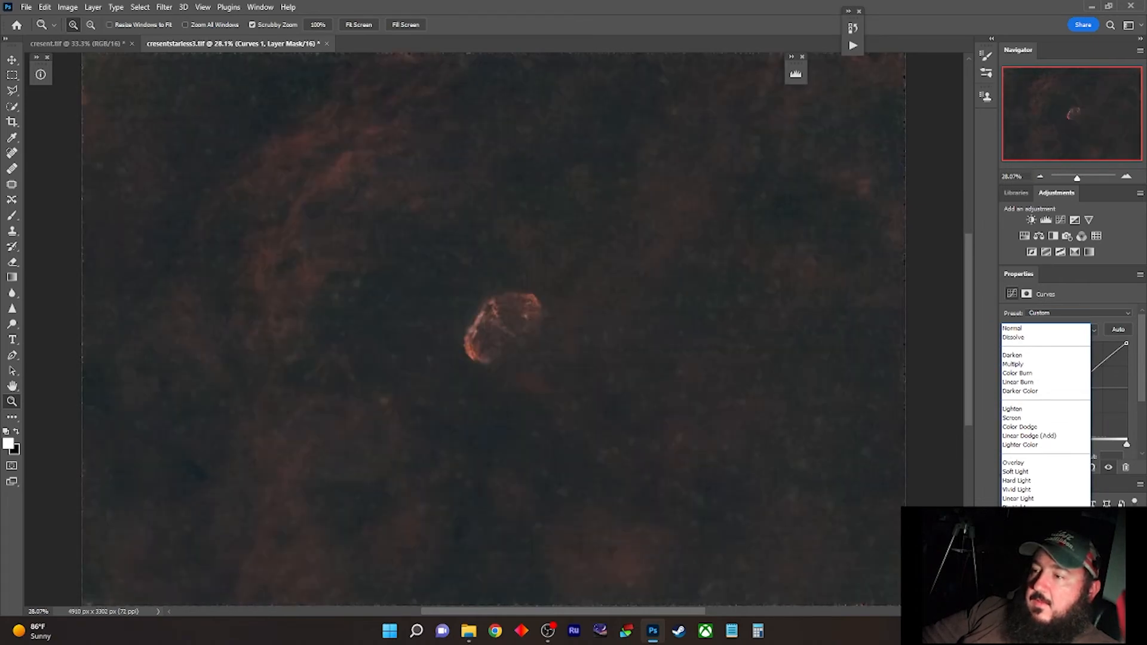
{"action": "left_click", "coordinate": [1022, 606]}
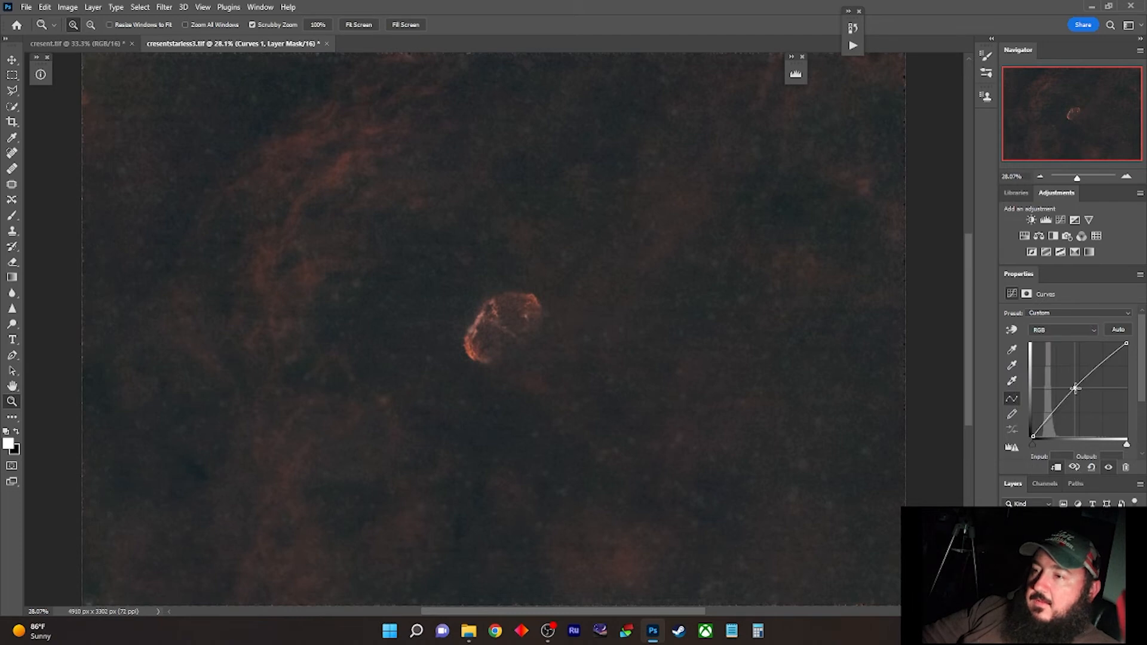
{"action": "left_click_drag", "start_coordinate": [1075, 388], "coordinate": [1066, 384]}
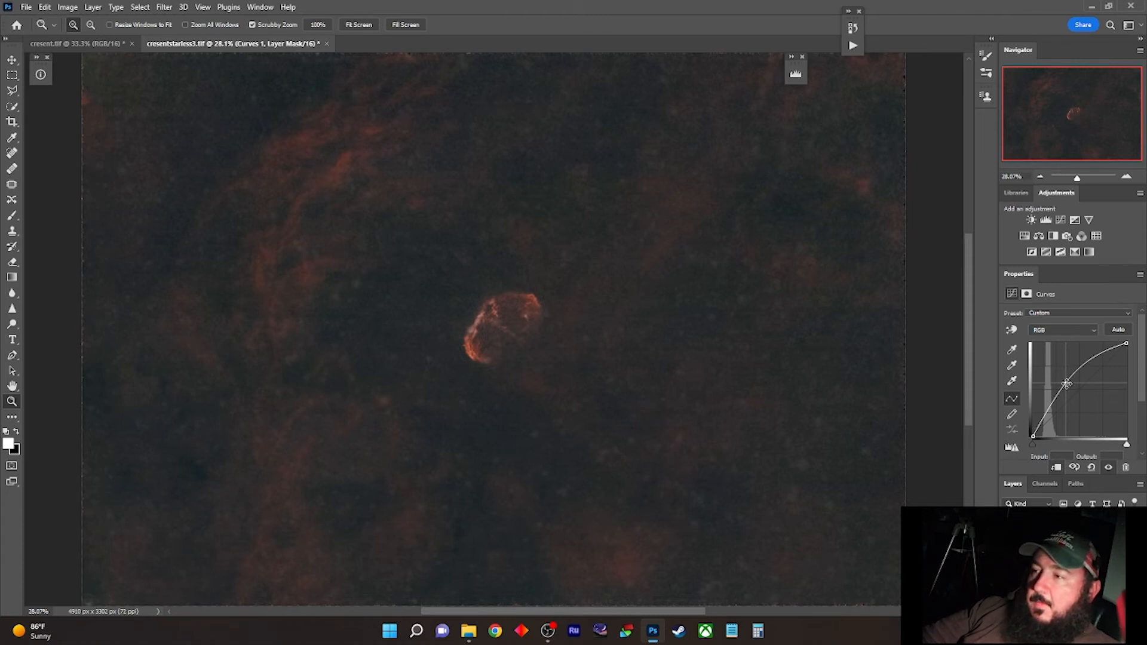
{"action": "left_click_drag", "start_coordinate": [1047, 413], "coordinate": [1044, 405]}
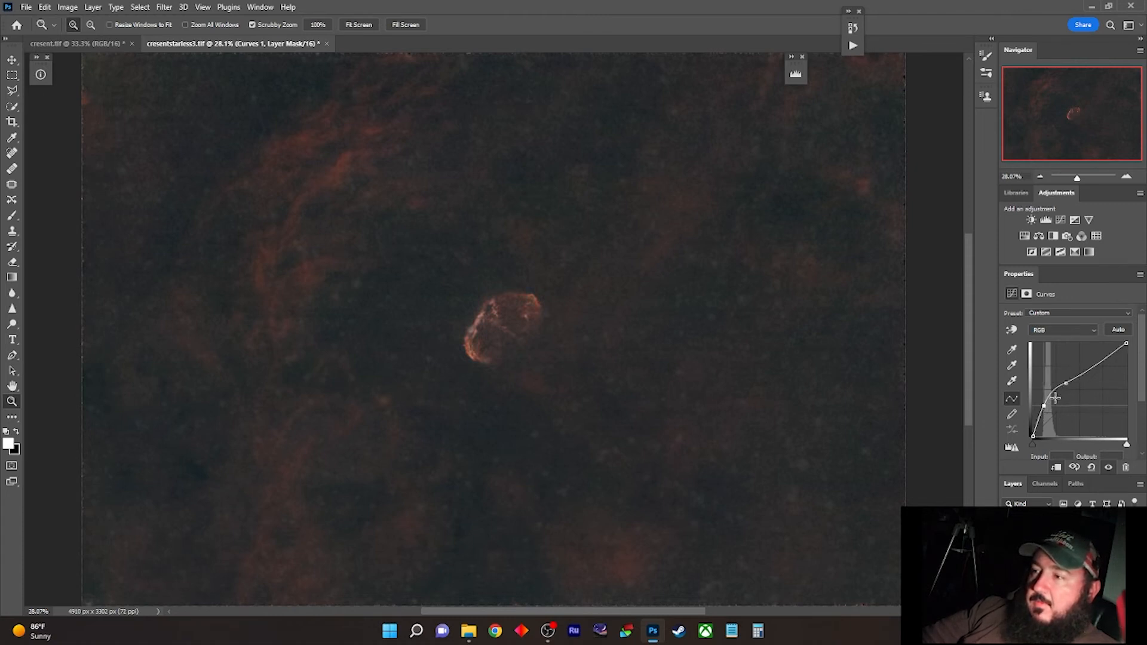
- Reshape the curve from the Default preset with slightly lifted shadows and anchored highlights, and flatten the image
{"action": "left_click", "coordinate": [1114, 318]}
{"action": "left_click", "coordinate": [1088, 331]}
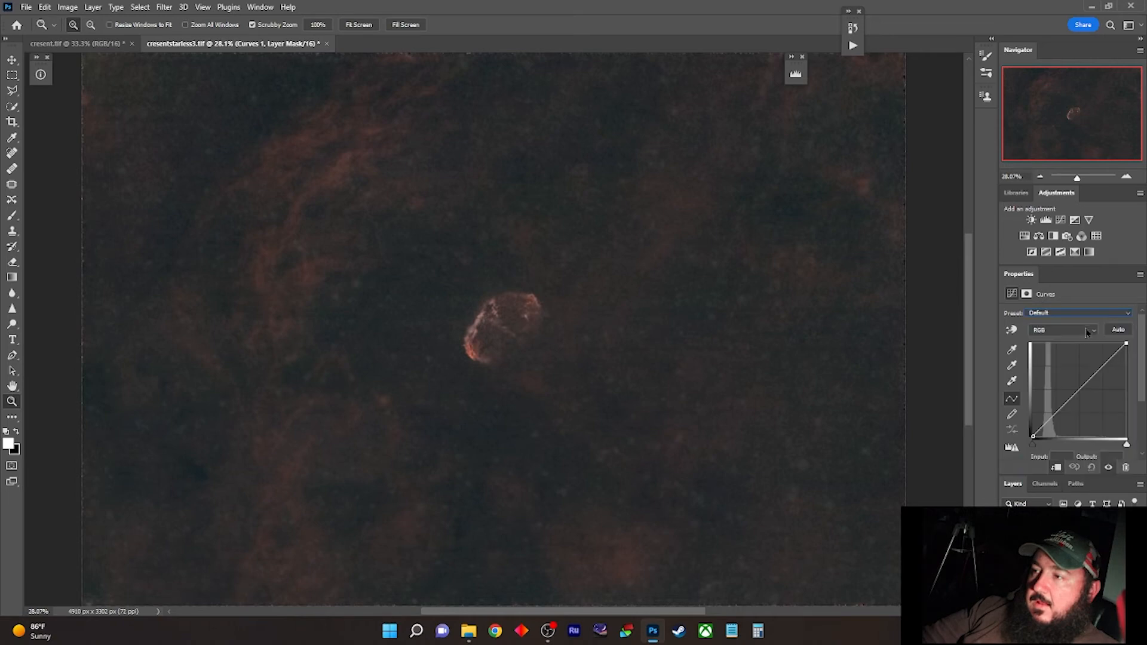
{"action": "left_click", "coordinate": [1051, 415]}
{"action": "left_click_drag", "start_coordinate": [1051, 415], "coordinate": [1050, 412]}
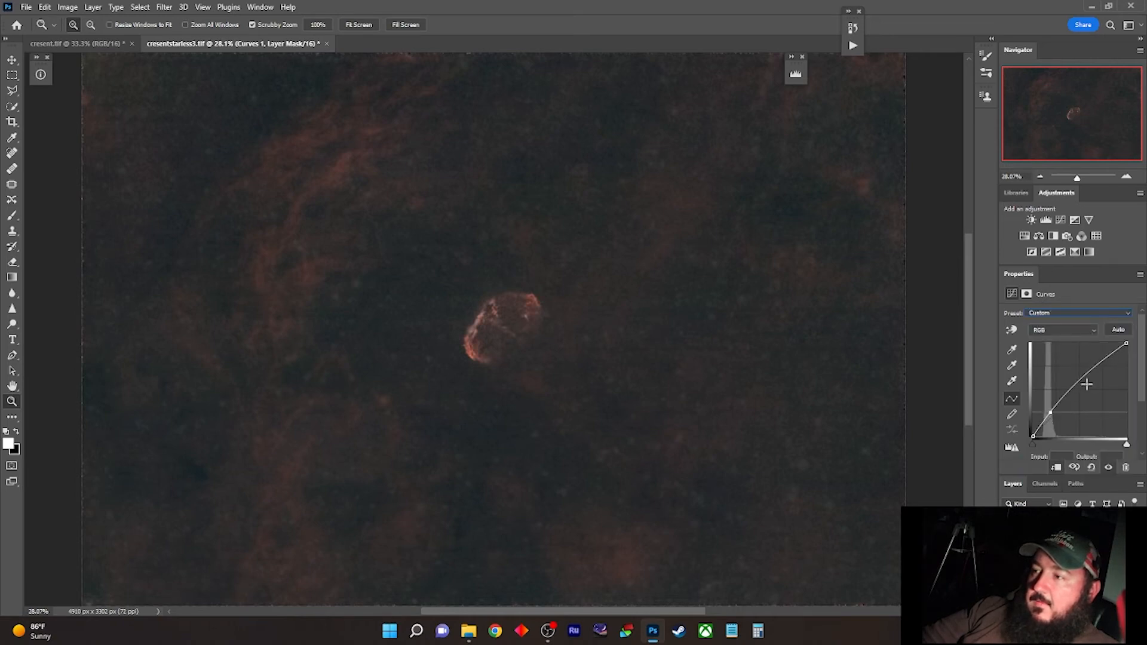
{"action": "left_click", "coordinate": [1098, 365]}
{"action": "left_click_drag", "start_coordinate": [1099, 364], "coordinate": [1101, 366]}
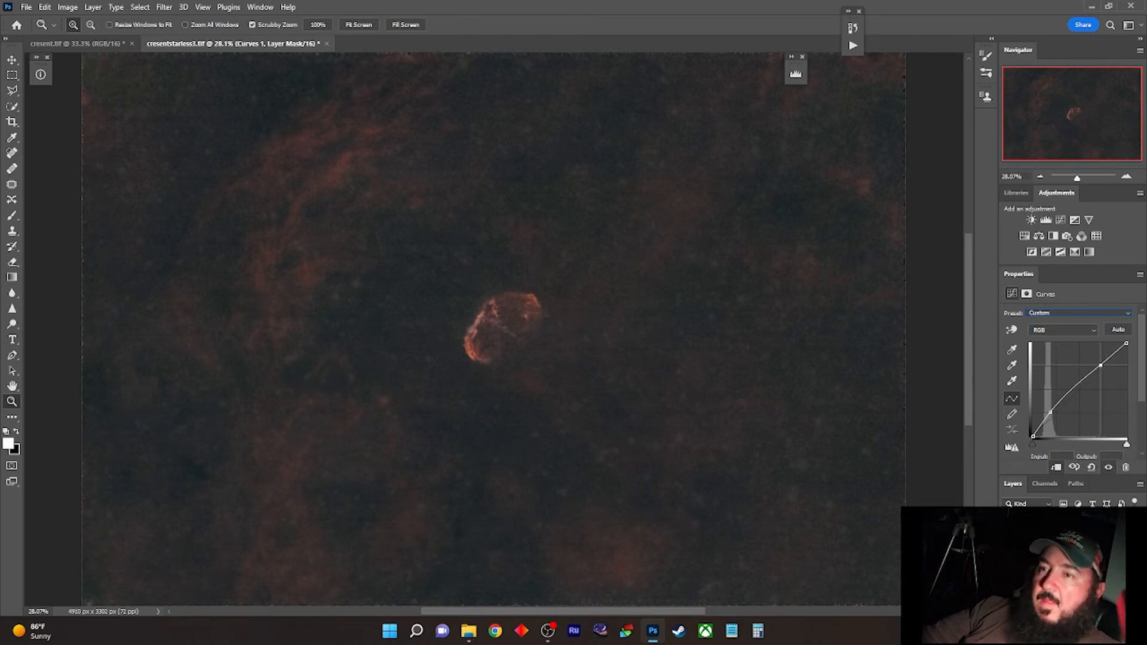
{"action": "right_click", "coordinate": [1052, 514]}
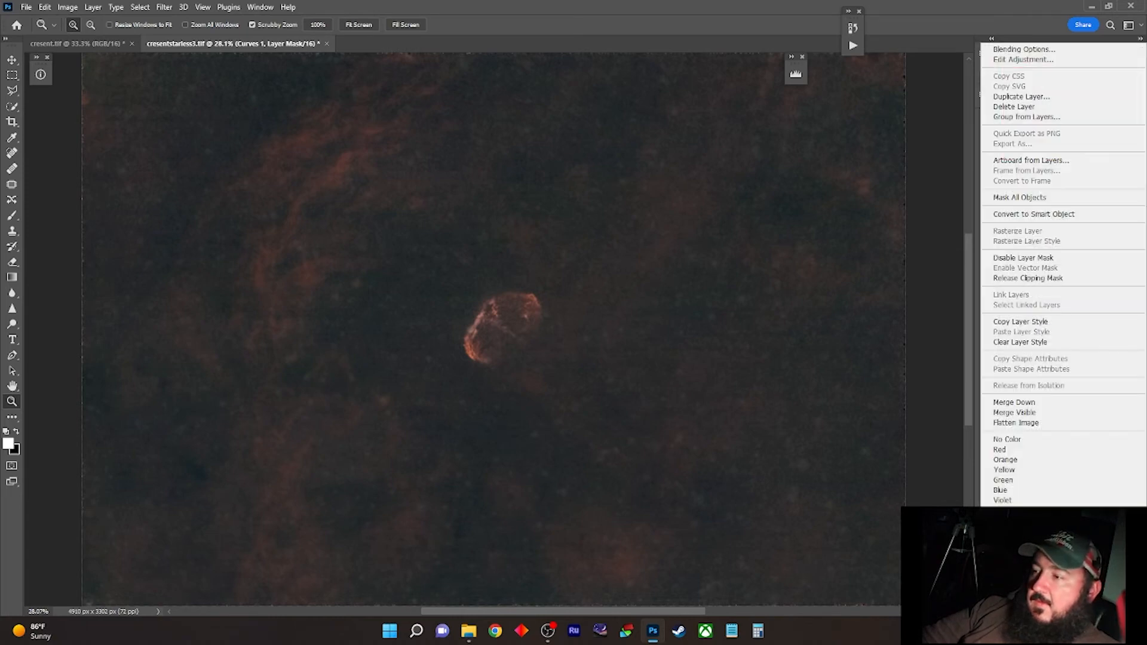
{"action": "left_click", "coordinate": [1024, 424]}
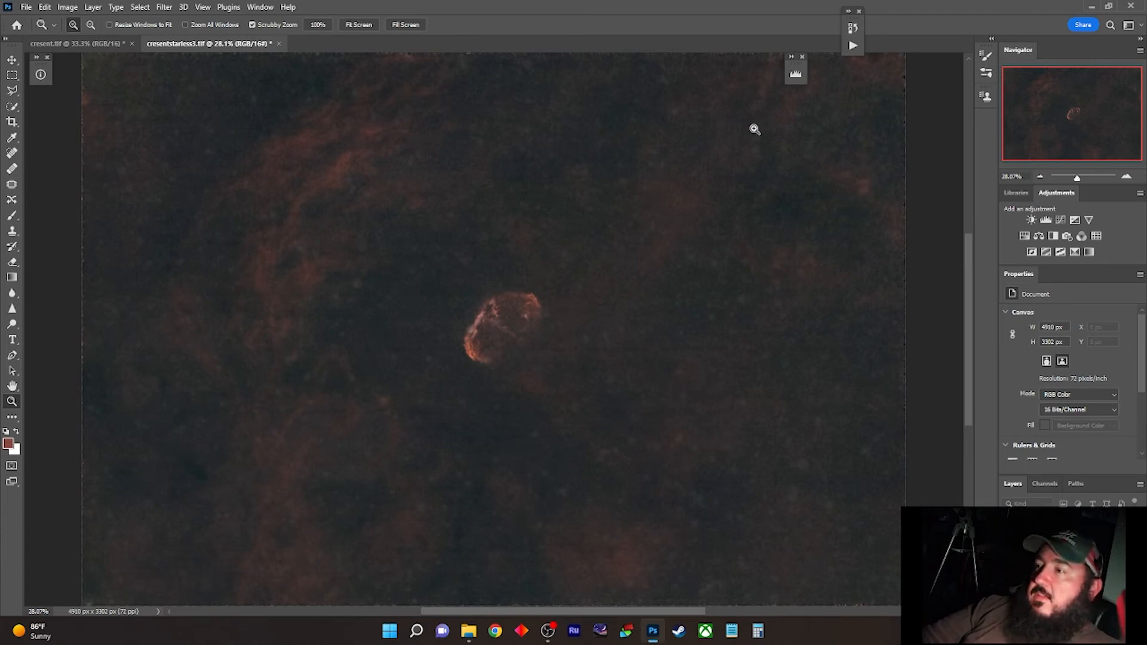
- Run the Astronomy Tools Horizontal Banding Noise Reduction action on a duplicate layer and flatten the image
{"action": "left_click", "coordinate": [849, 13]}
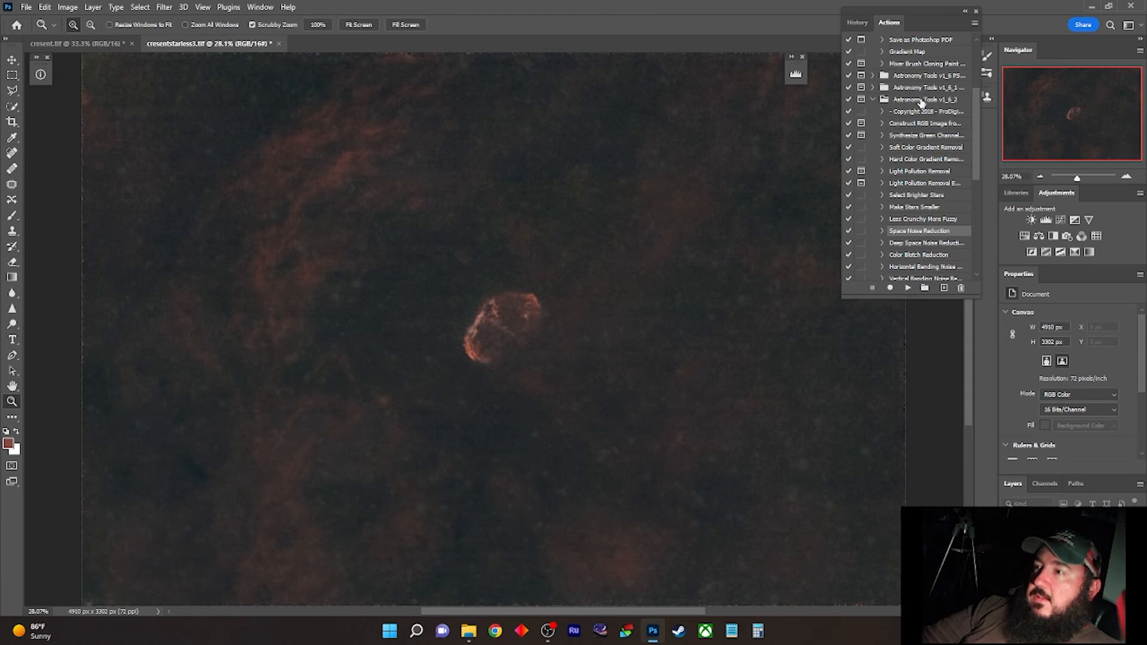
{"action": "left_click", "coordinate": [917, 268]}
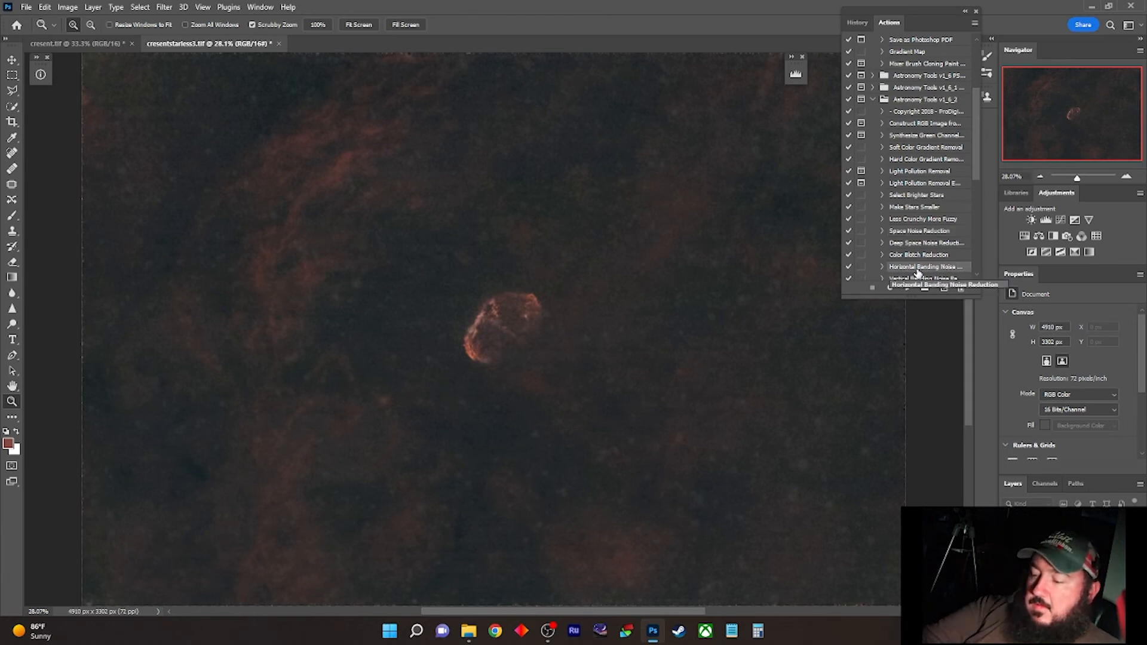
{"action": "key", "text": "ctrl+j"}
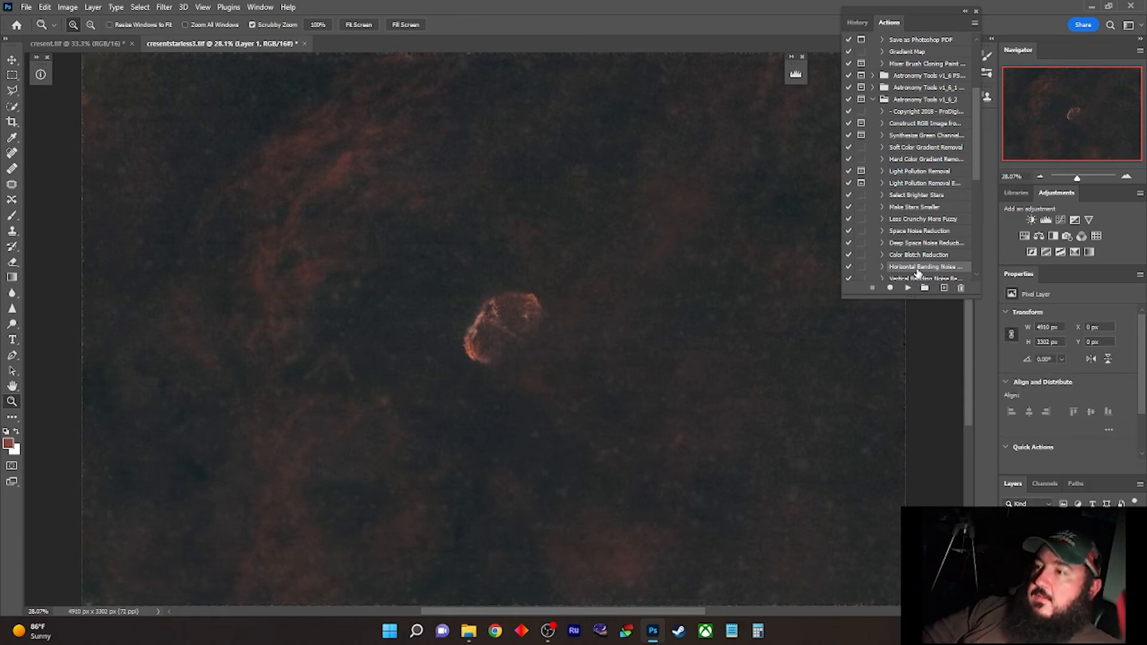
{"action": "left_click", "coordinate": [908, 287]}
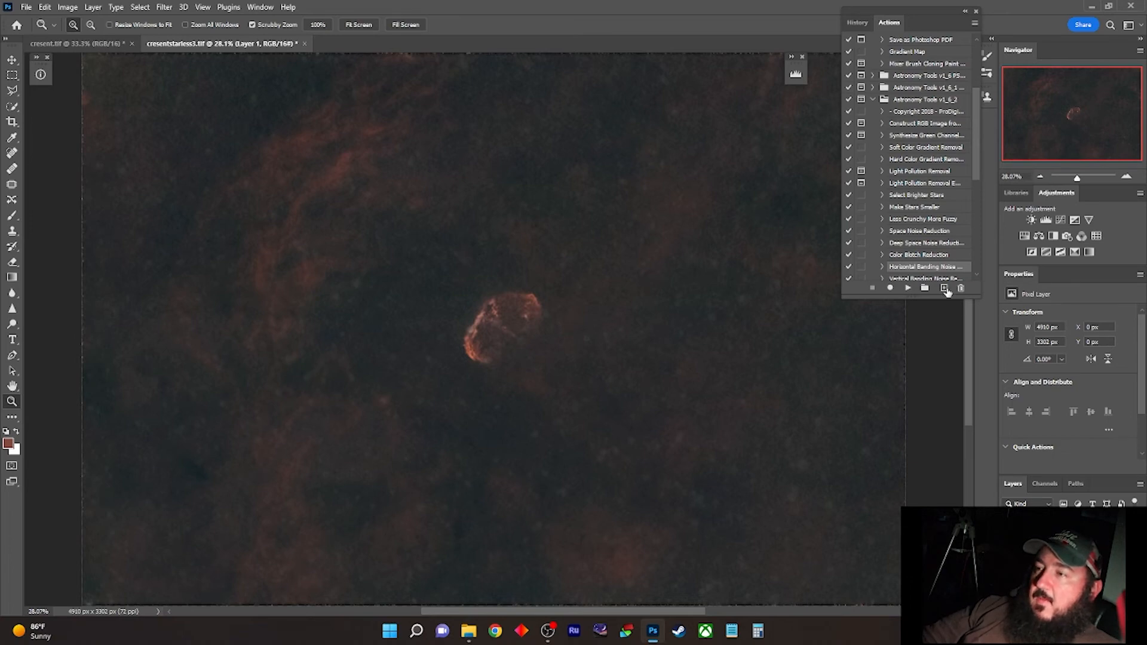
{"action": "right_click", "coordinate": [1063, 526]}
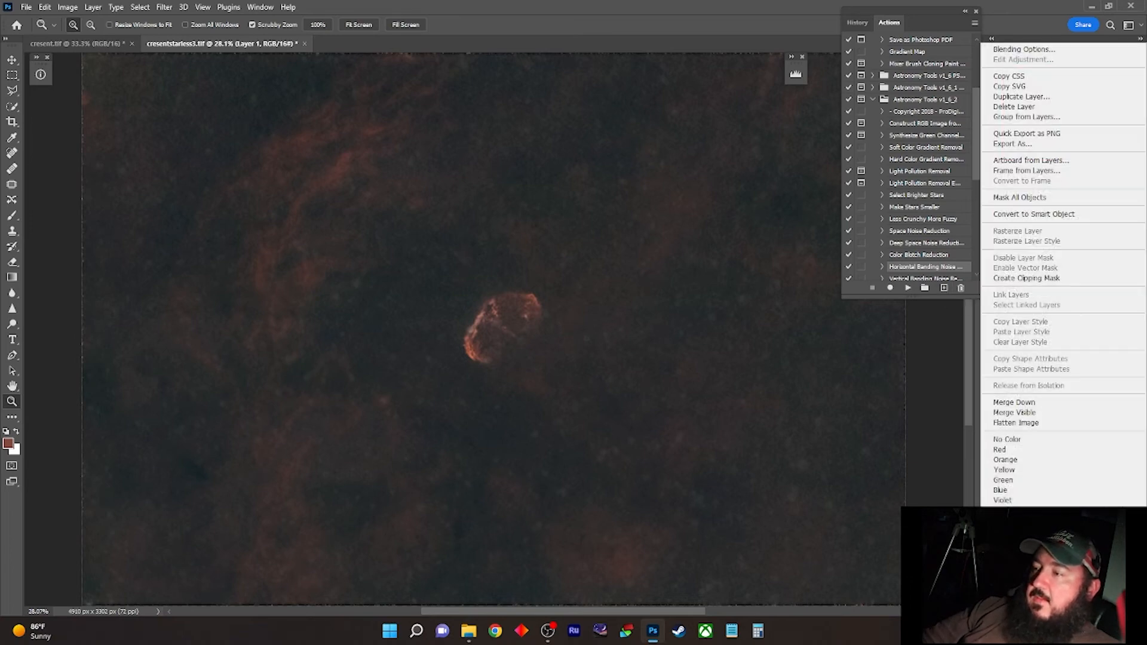
{"action": "left_click", "coordinate": [1069, 422]}
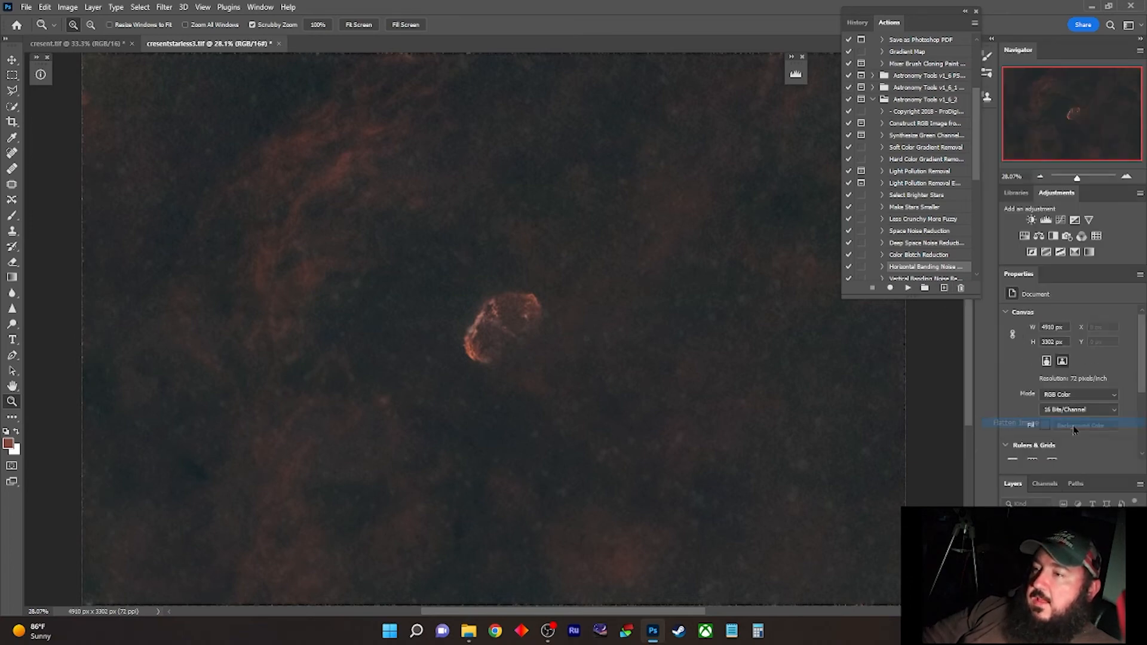
{"action": "left_click", "coordinate": [965, 12]}
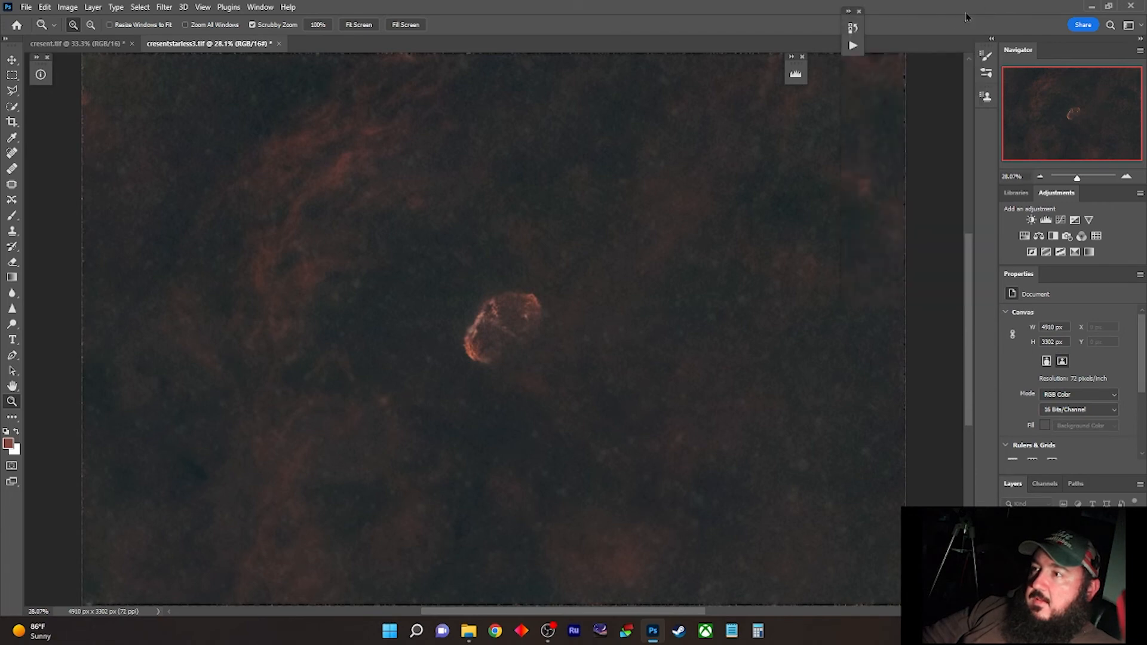
- Add a Curves adjustment with its black point sampled from the dark background near the image's right edge, and flatten the image
{"action": "left_click", "coordinate": [1061, 220]}
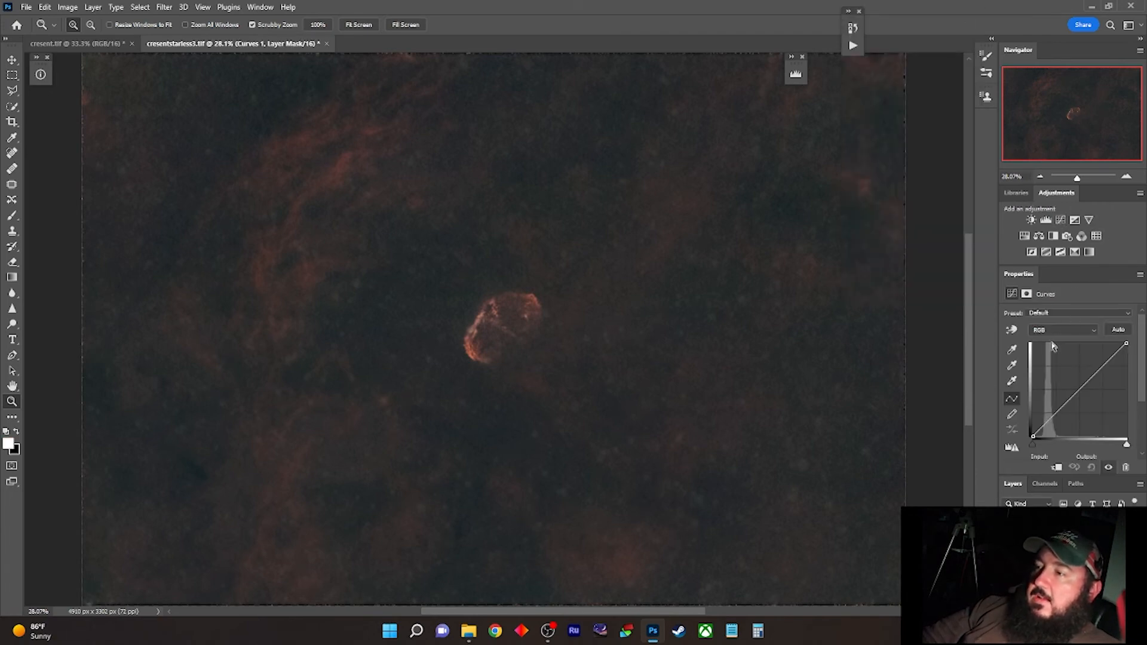
{"action": "left_click", "coordinate": [1012, 349]}
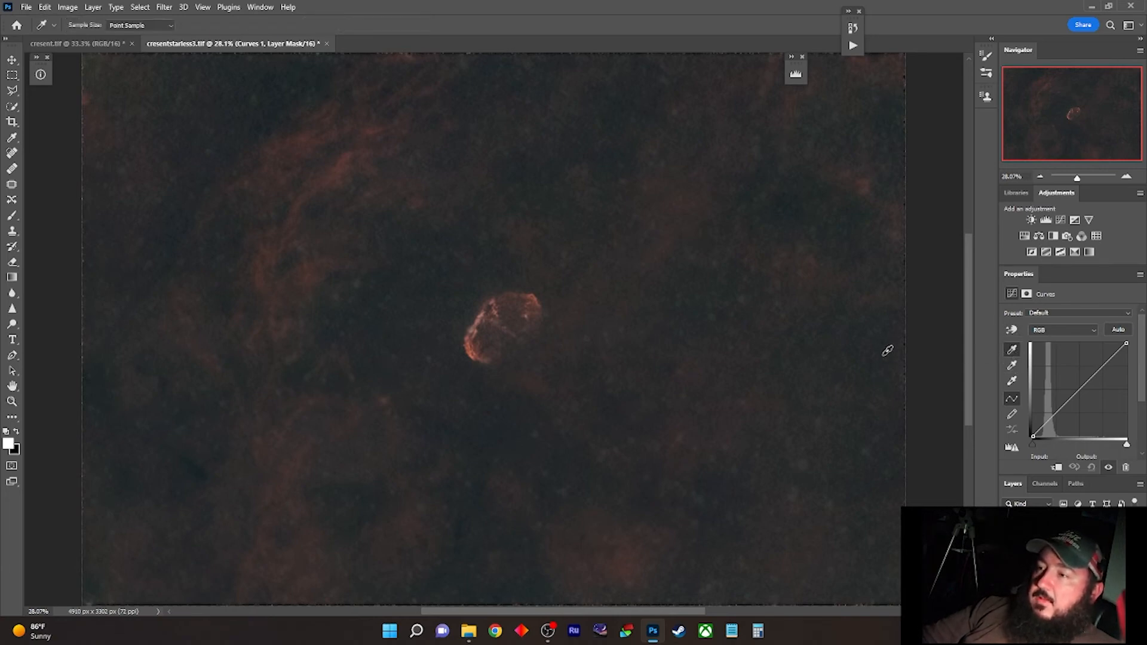
{"action": "left_click", "coordinate": [877, 383]}
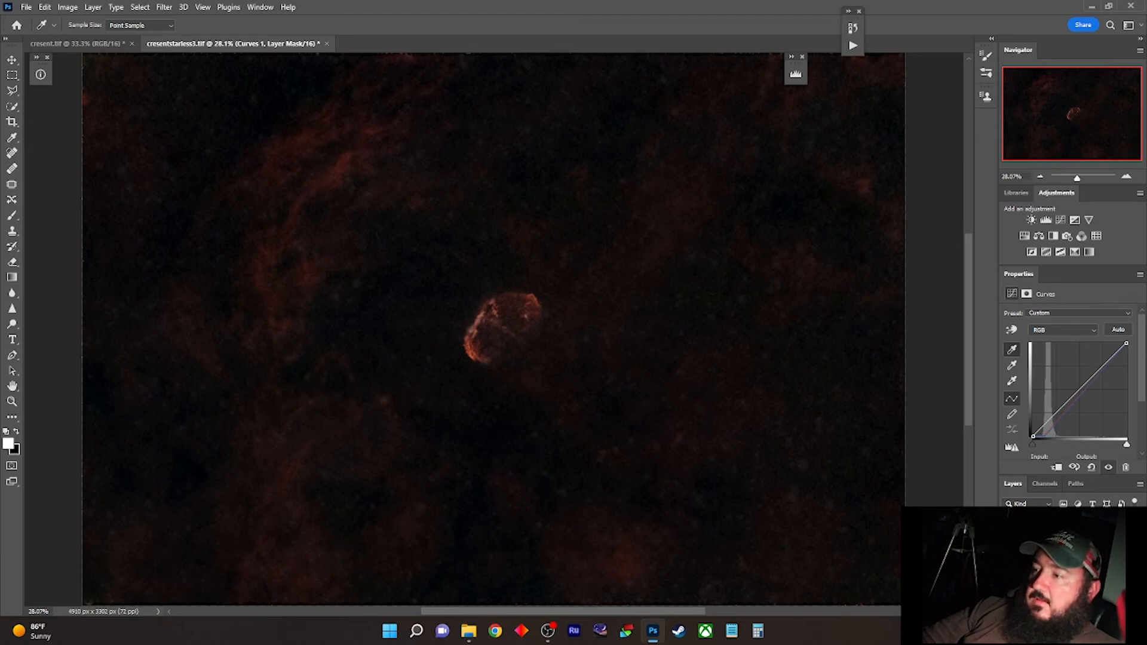
{"action": "left_click", "coordinate": [1109, 468]}
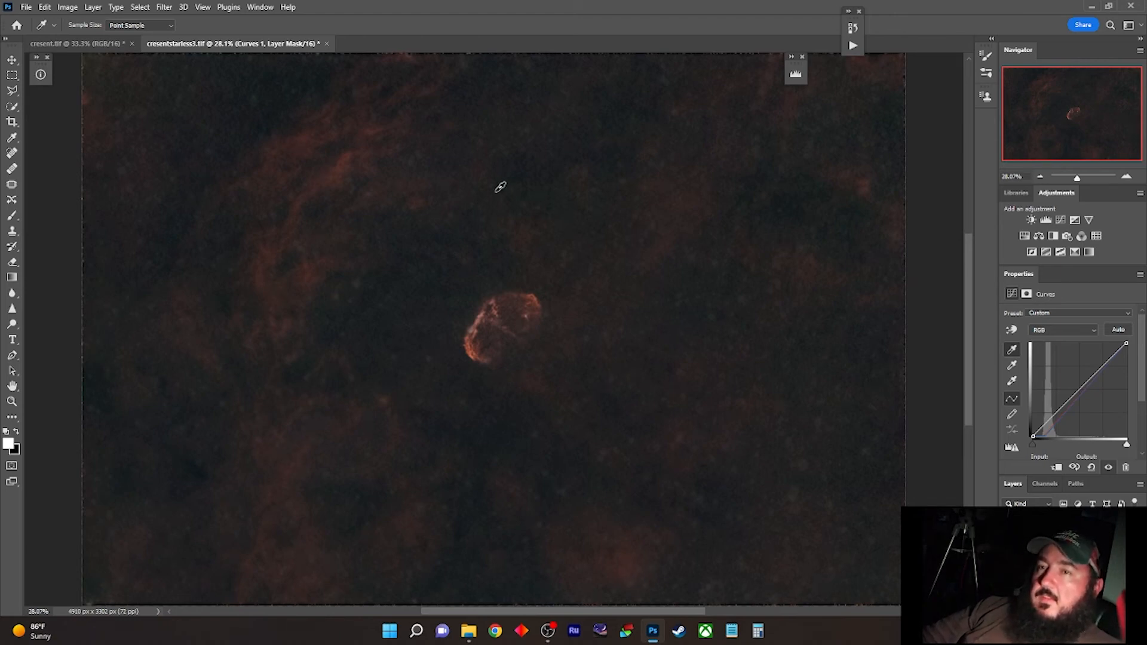
{"action": "right_click", "coordinate": [1063, 553]}
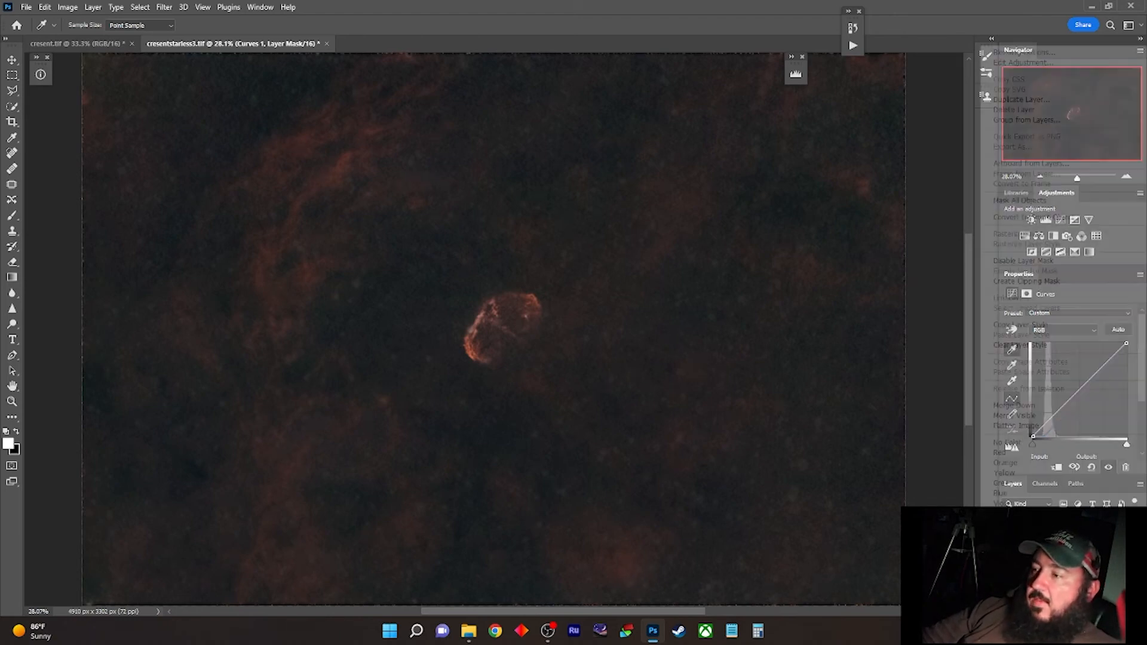
{"action": "left_click", "coordinate": [1027, 425]}
{"action": "key", "text": "z"}
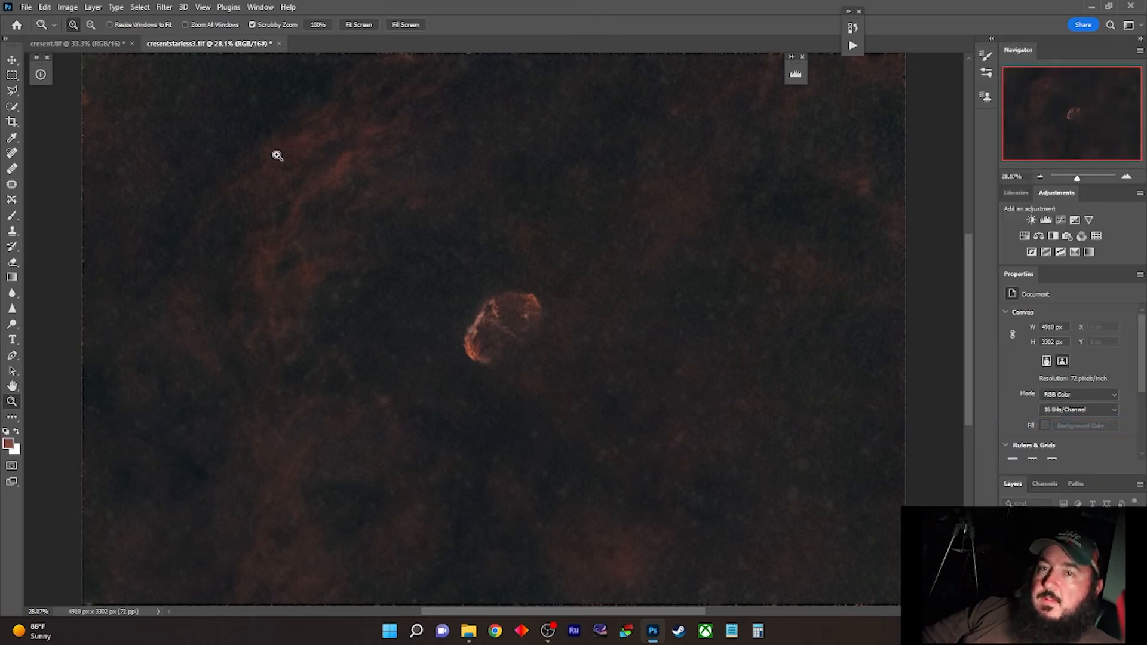
- Apply cresent.tif's Background layer to the starless image with Lighter Color blending at 100% opacity
{"action": "left_click", "coordinate": [67, 7]}
{"action": "left_click", "coordinate": [140, 180]}
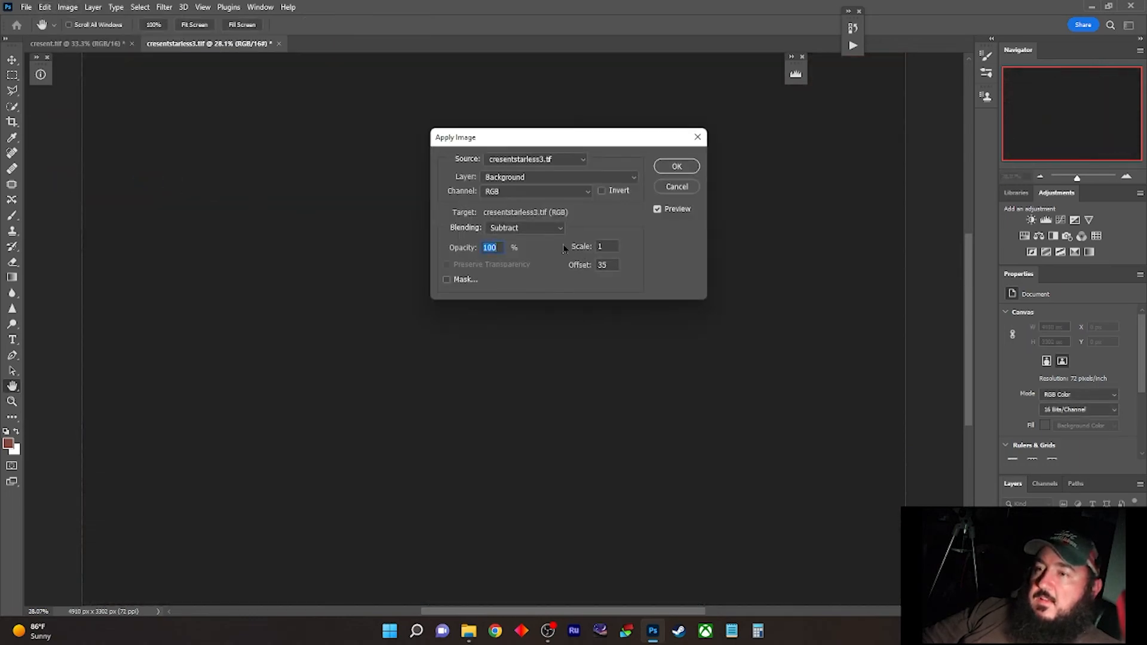
{"action": "left_click", "coordinate": [573, 159]}
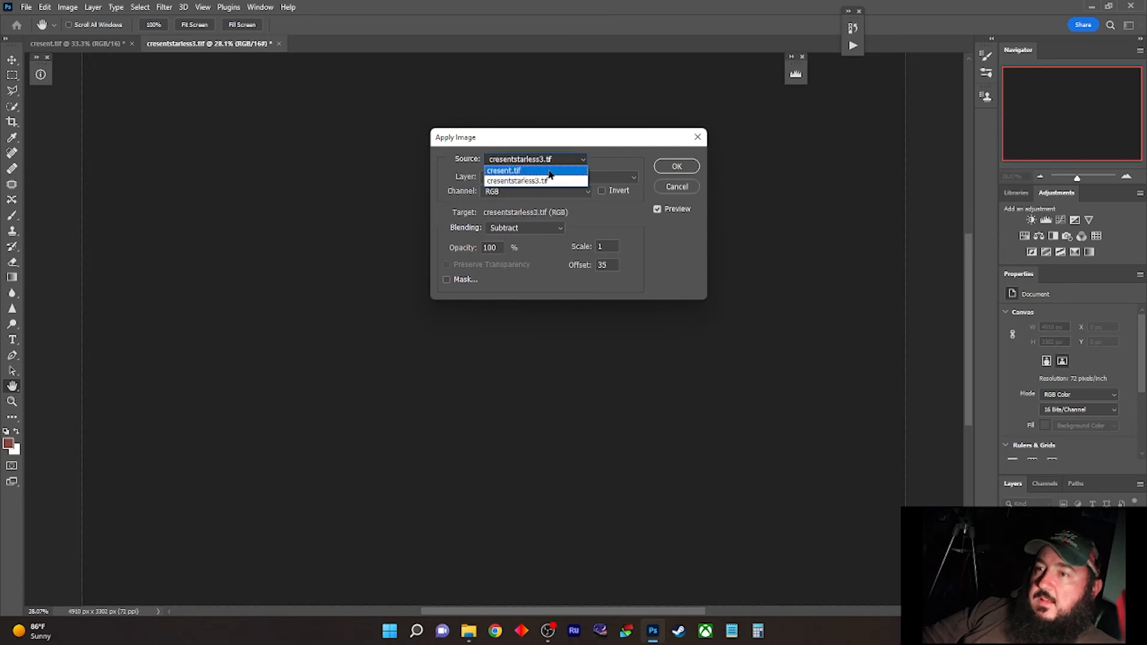
{"action": "left_click", "coordinate": [551, 172]}
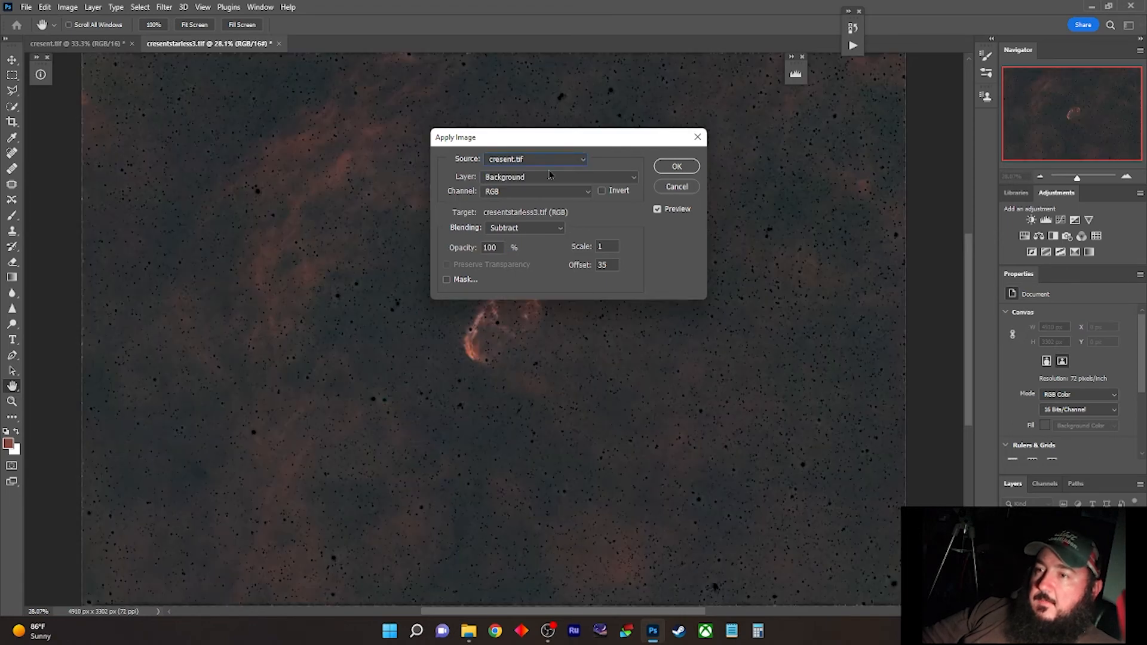
{"action": "left_click", "coordinate": [551, 227]}
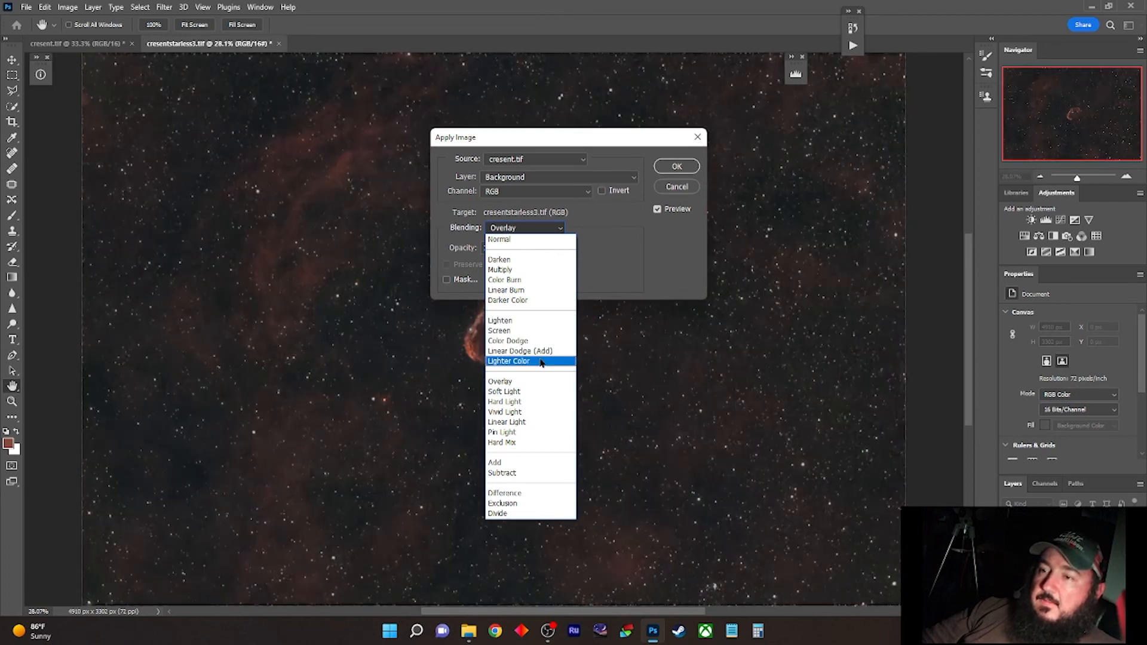
{"action": "left_click", "coordinate": [541, 362]}
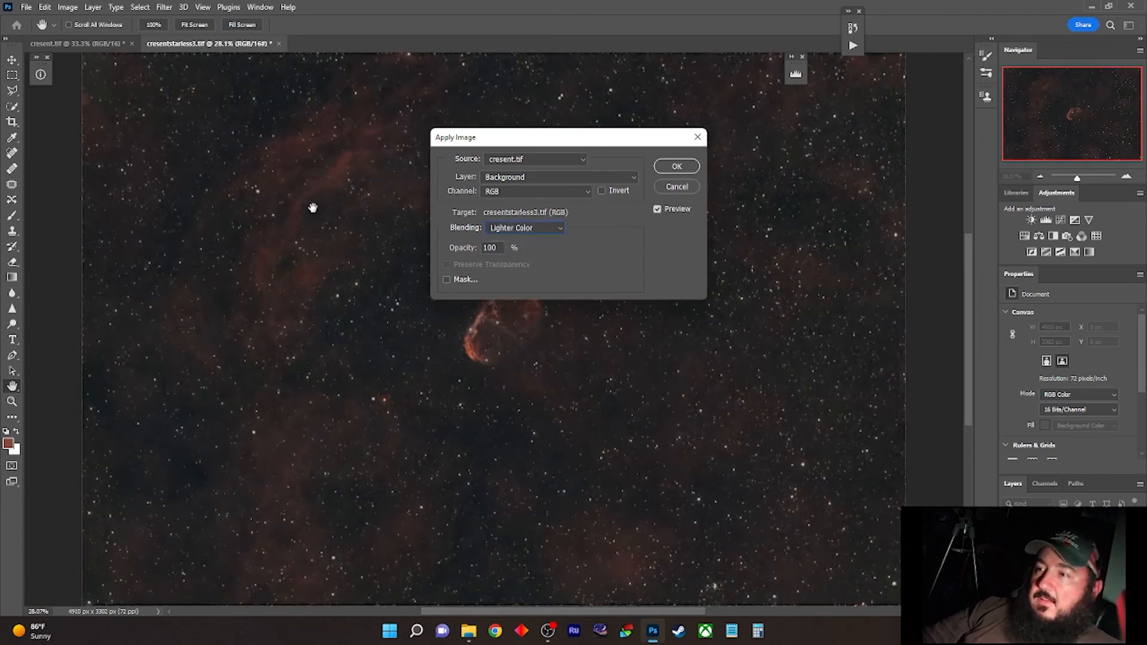
{"action": "left_click", "coordinate": [677, 167]}
{"action": "key", "text": "z"}
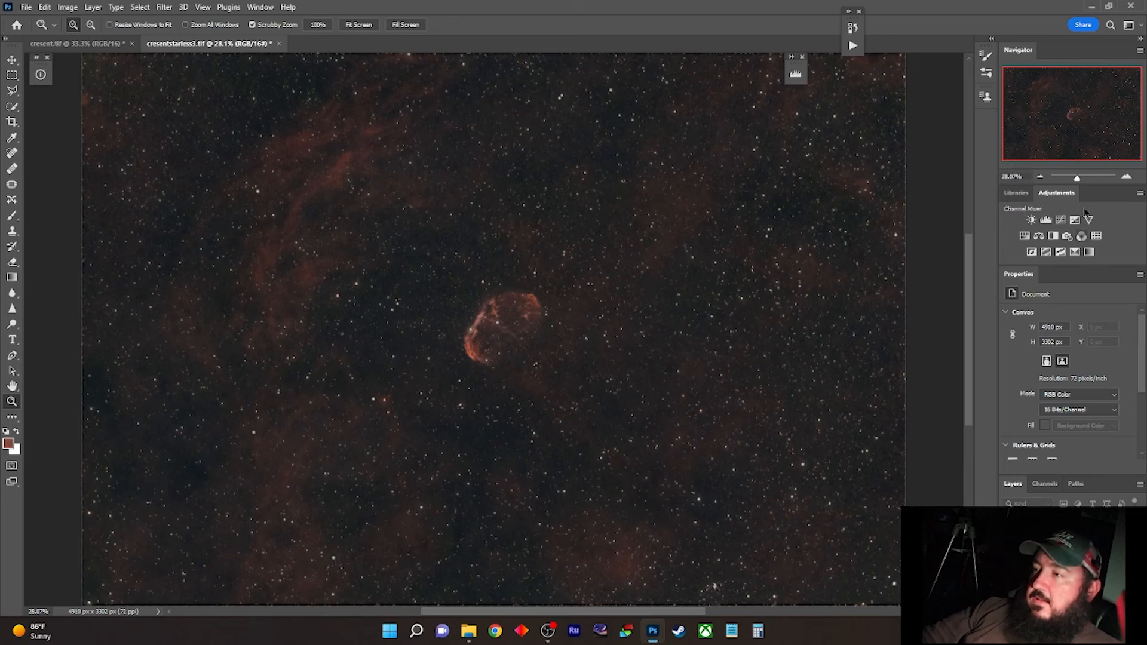
- Add a Curves adjustment layer above the recombined nebula image and change the layer's blend mode
{"action": "left_click", "coordinate": [1061, 221]}
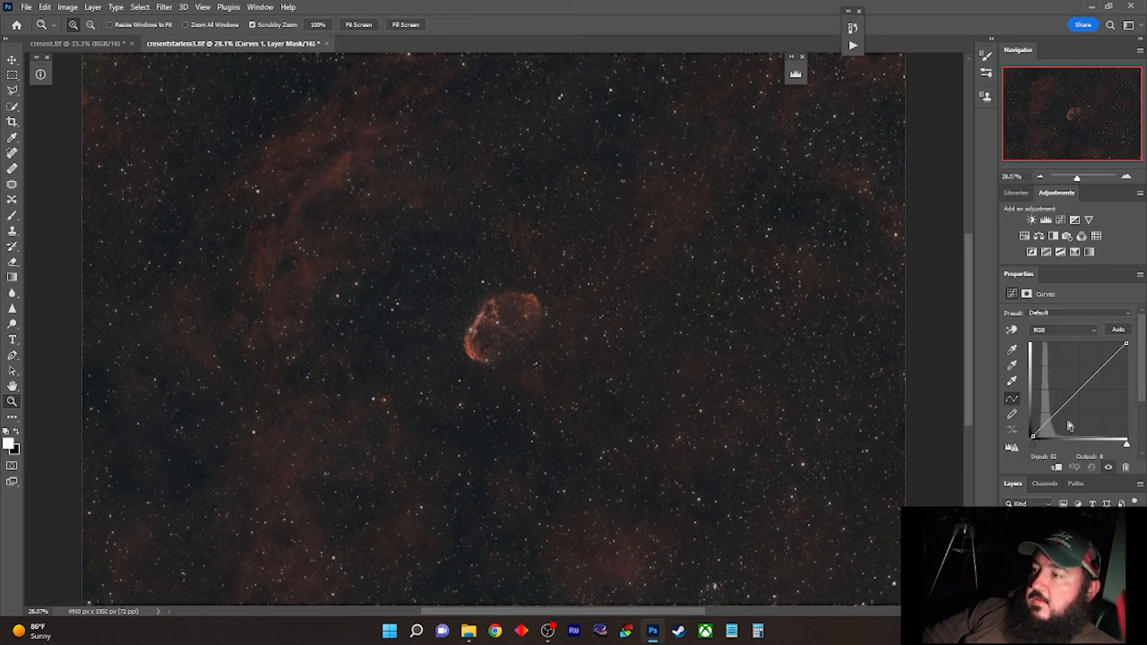
{"action": "left_click", "coordinate": [1045, 518]}
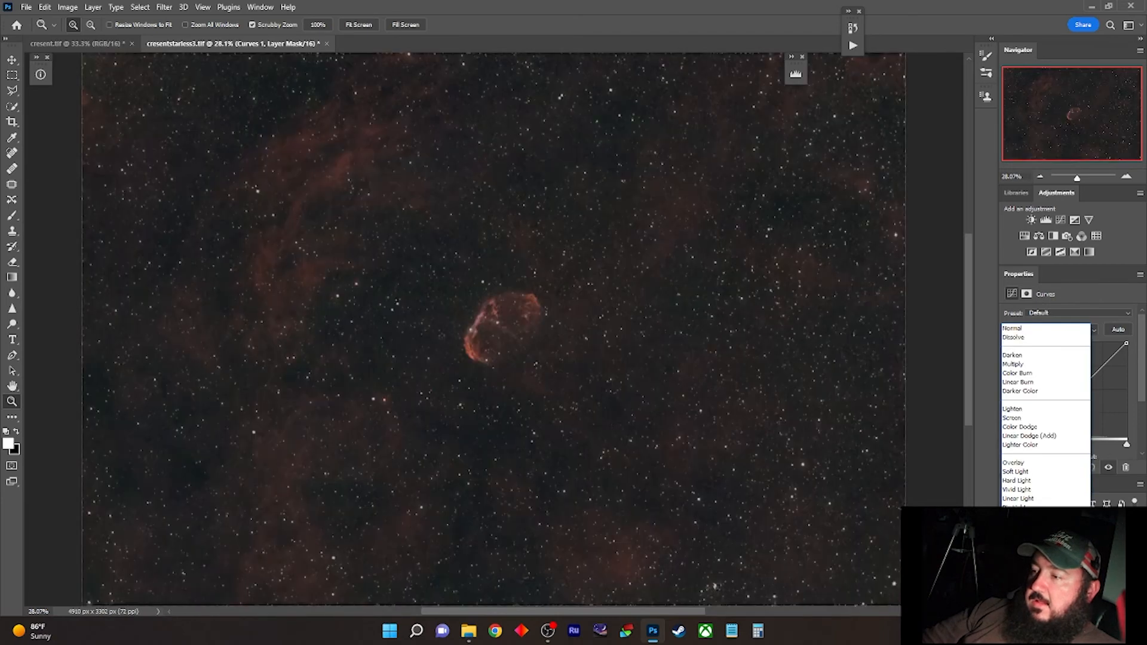
{"action": "left_click", "coordinate": [1023, 606]}
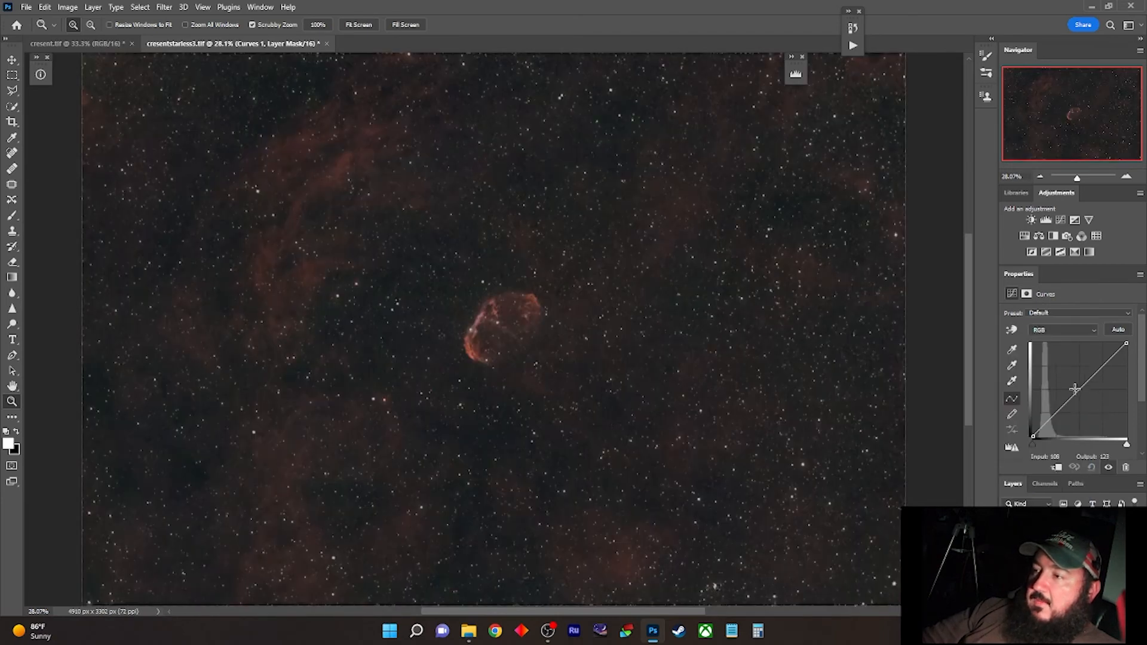
- Raise the upper part of the RGB curve slightly, anchor the shadows near the baseline, and flatten the image
{"action": "left_click", "coordinate": [1111, 355]}
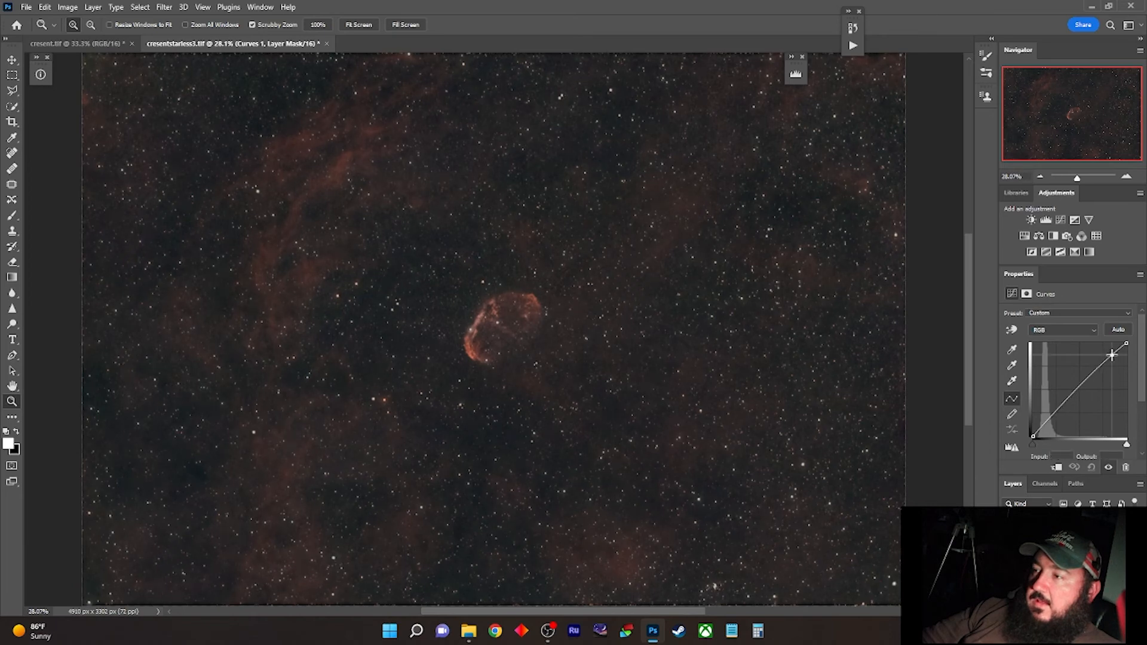
{"action": "left_click_drag", "start_coordinate": [1112, 355], "coordinate": [1110, 353]}
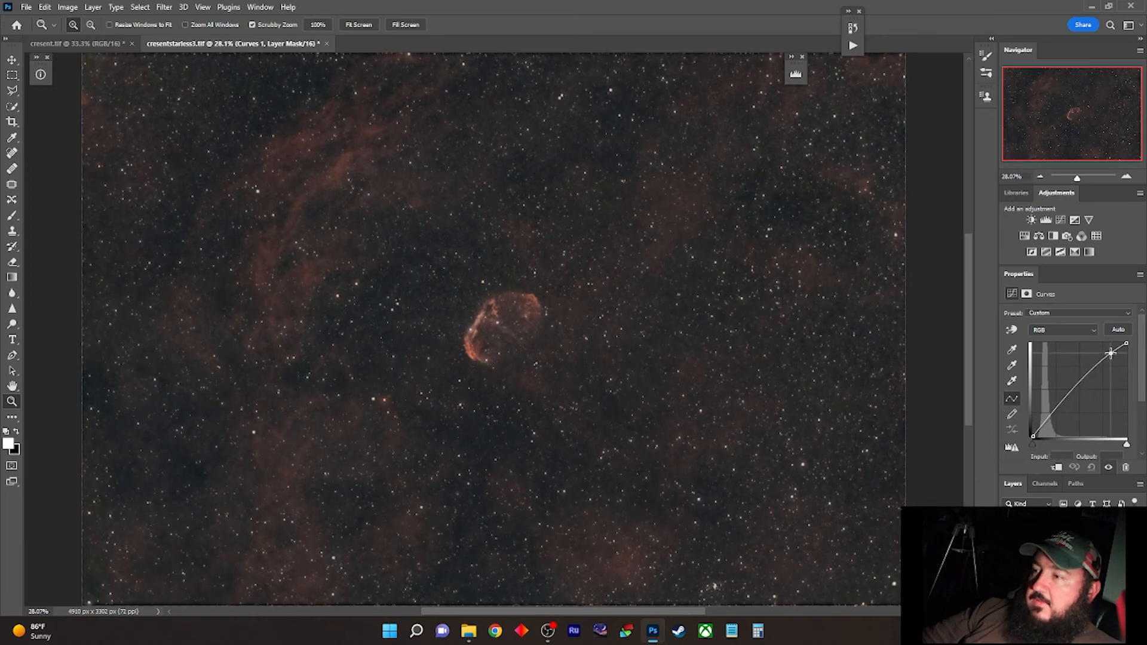
{"action": "left_click_drag", "start_coordinate": [1040, 428], "coordinate": [1040, 430]}
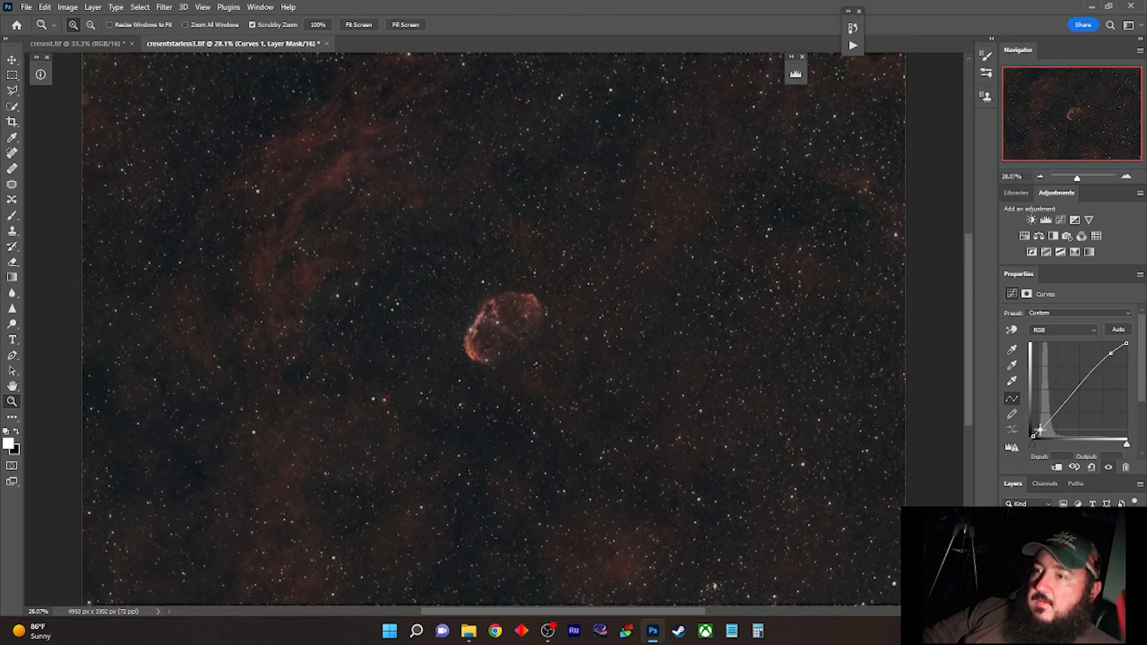
{"action": "left_click_drag", "start_coordinate": [1040, 429], "coordinate": [1040, 430]}
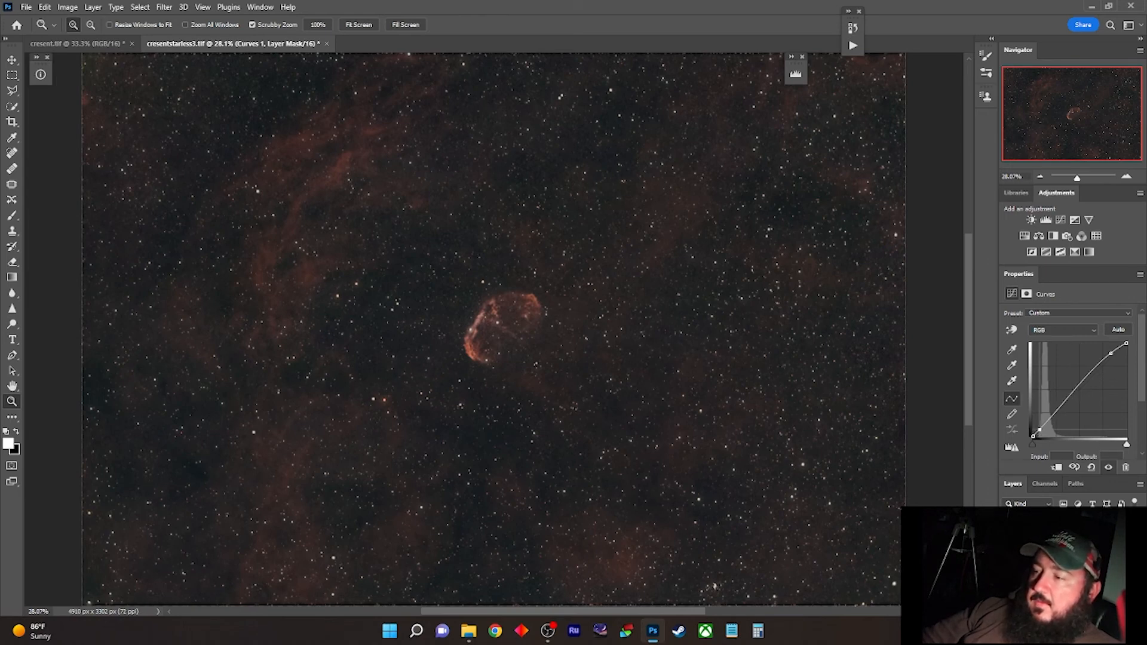
{"action": "right_click", "coordinate": [1084, 551]}
{"action": "left_click", "coordinate": [1037, 424]}
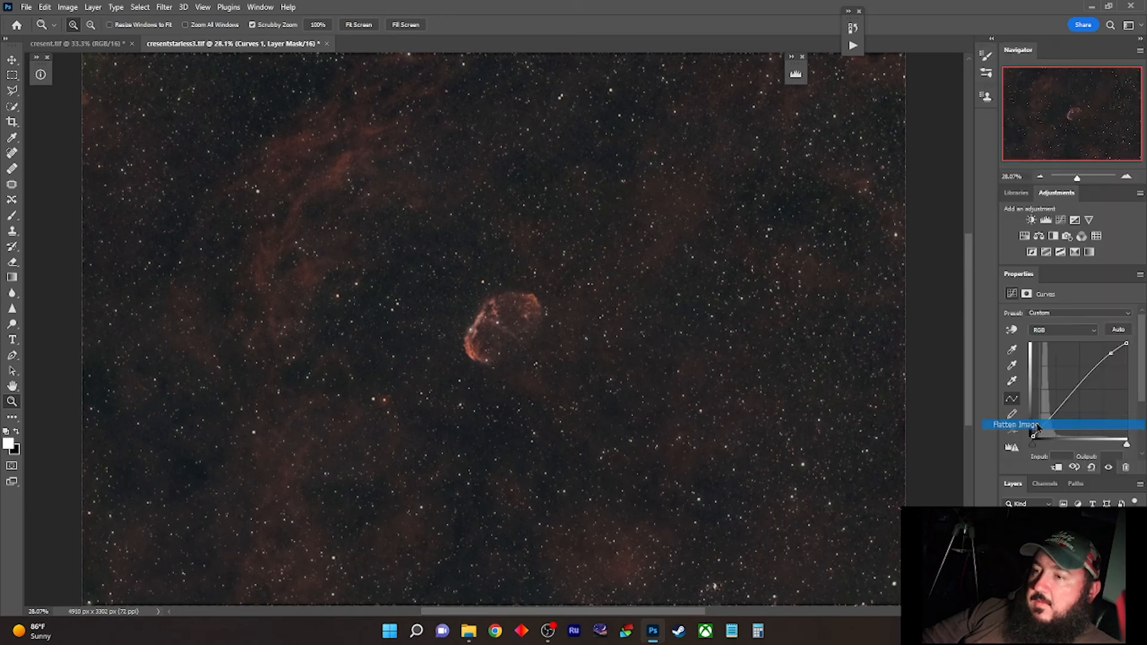
- Add another Curves adjustment, lift the RGB midtones slightly with a single point, and flatten the image
{"action": "left_click", "coordinate": [1061, 220]}
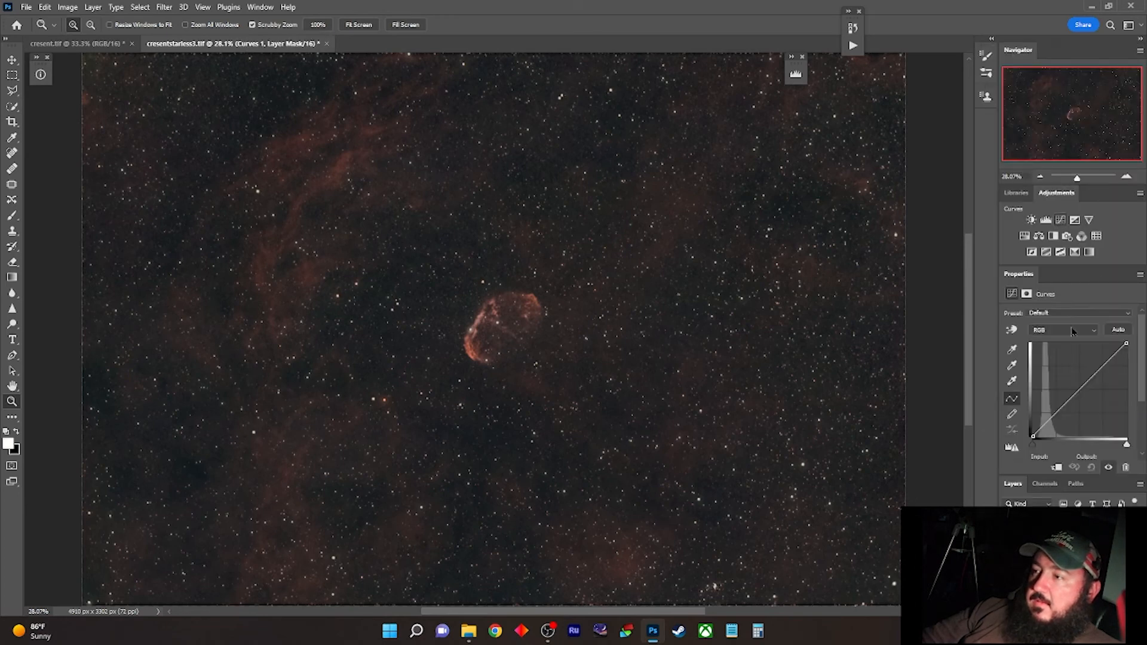
{"action": "left_click_drag", "start_coordinate": [1077, 392], "coordinate": [1074, 386]}
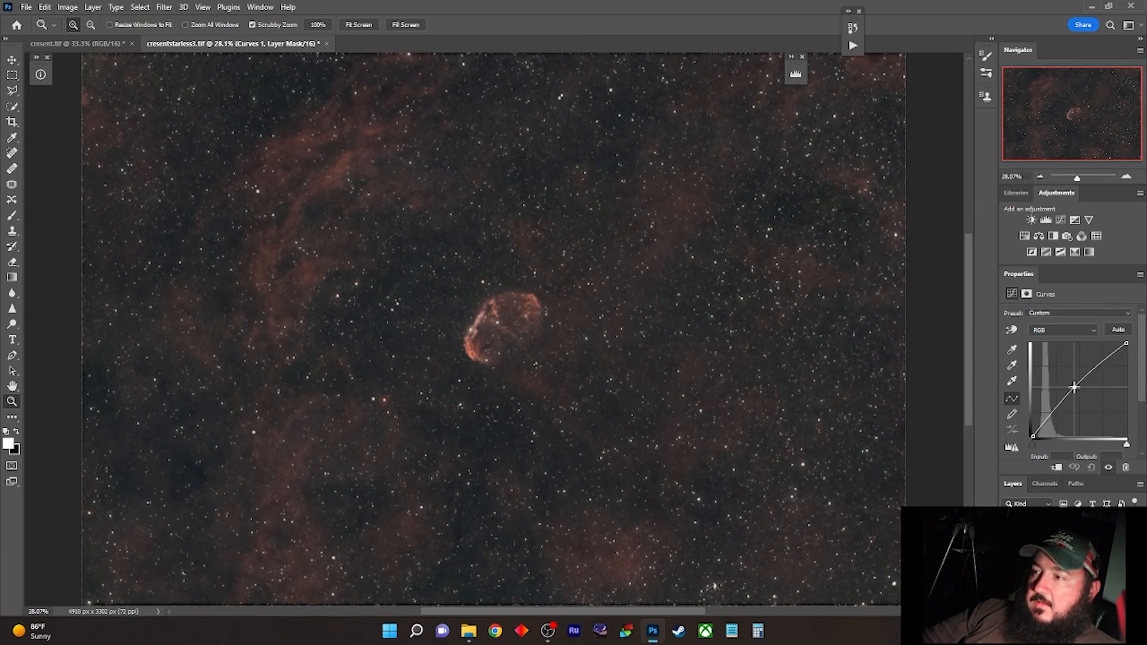
{"action": "left_click_drag", "start_coordinate": [1074, 387], "coordinate": [1076, 386]}
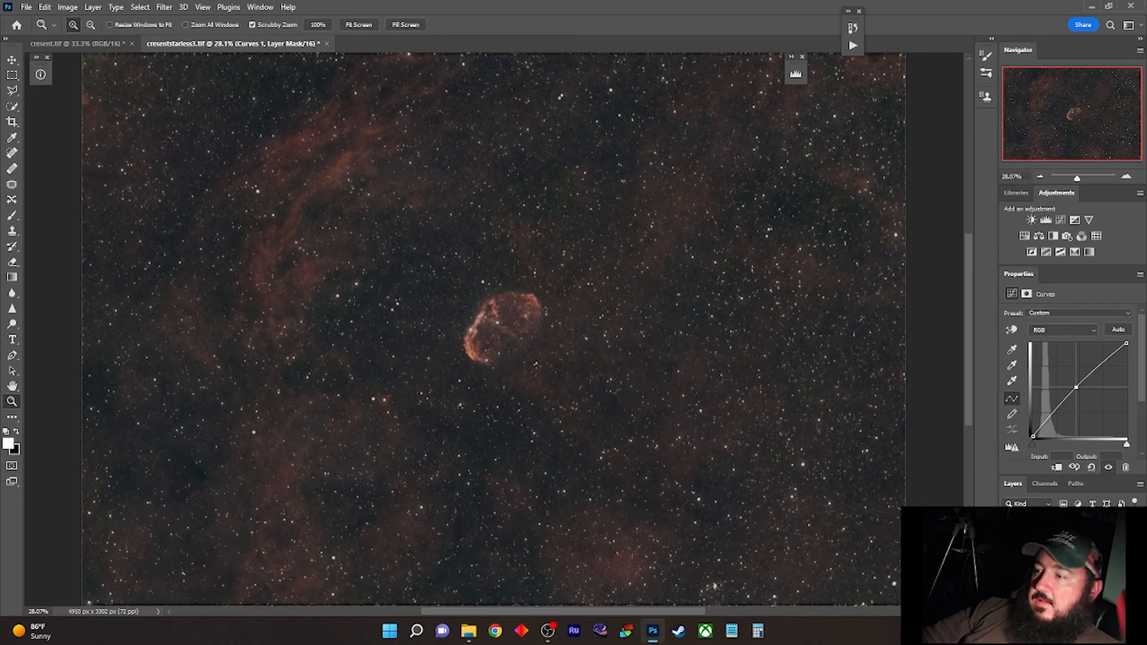
{"action": "right_click", "coordinate": [1069, 578]}
{"action": "left_click", "coordinate": [1069, 592]}
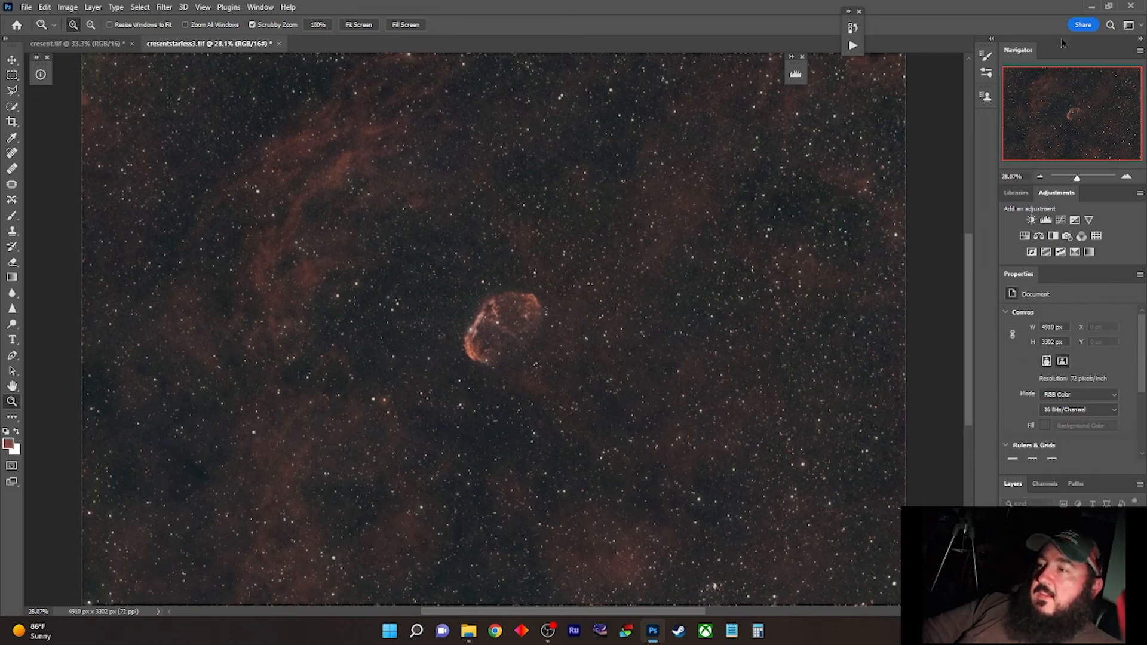
{"action": "right_click", "coordinate": [446, 245]}
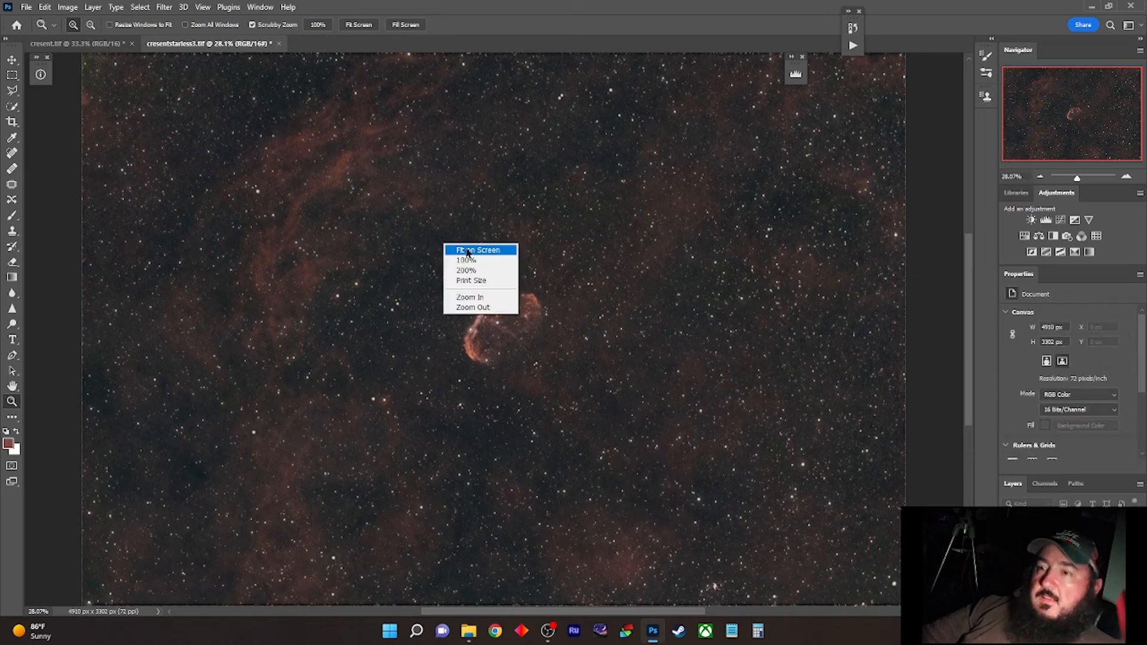
{"action": "left_click", "coordinate": [457, 256]}
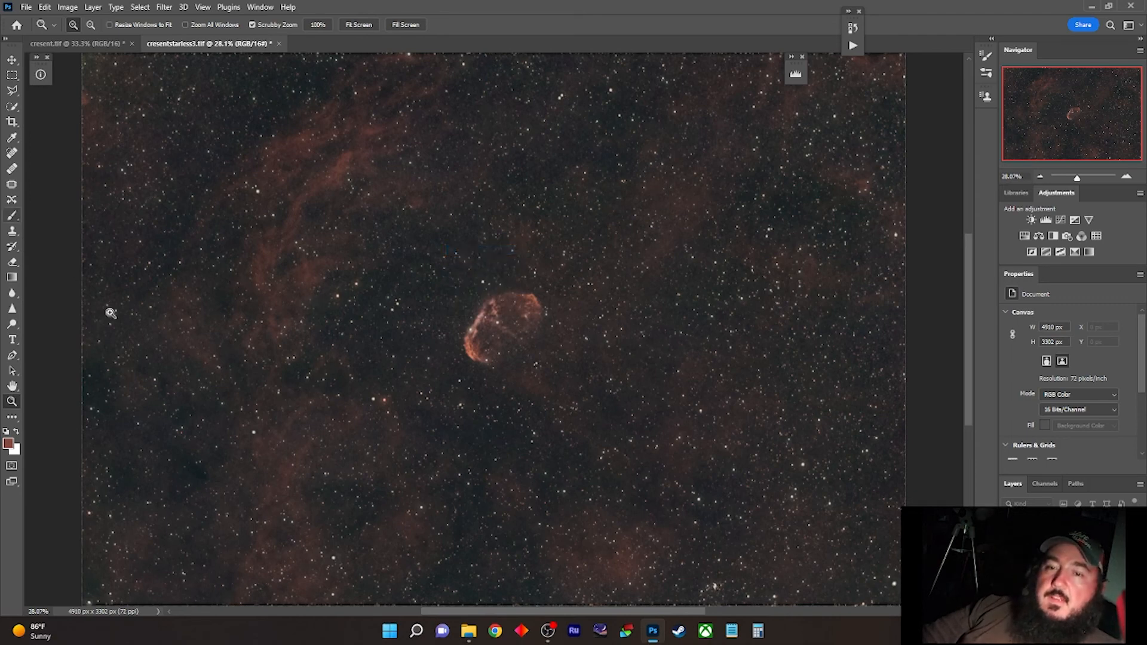
- Add a horizontal text box near the image's lower-right corner reading "Hillbilly Astrophotography" on two lines, in 60 pt Brush Script MT Italic
{"action": "left_click", "coordinate": [12, 339]}
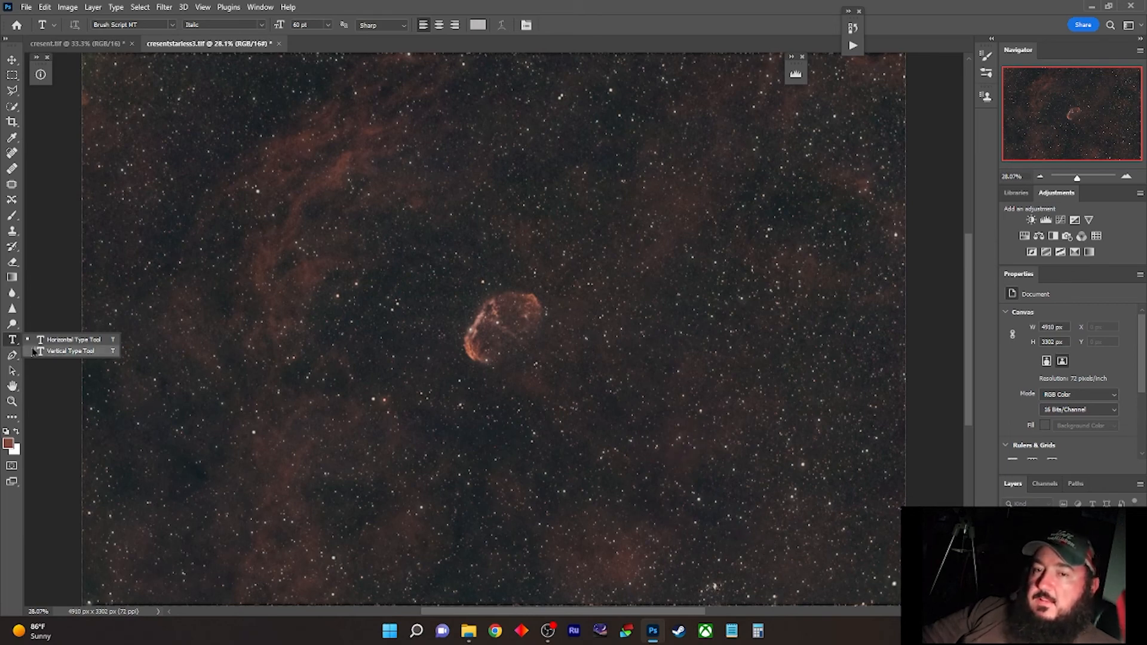
{"action": "left_click", "coordinate": [84, 341]}
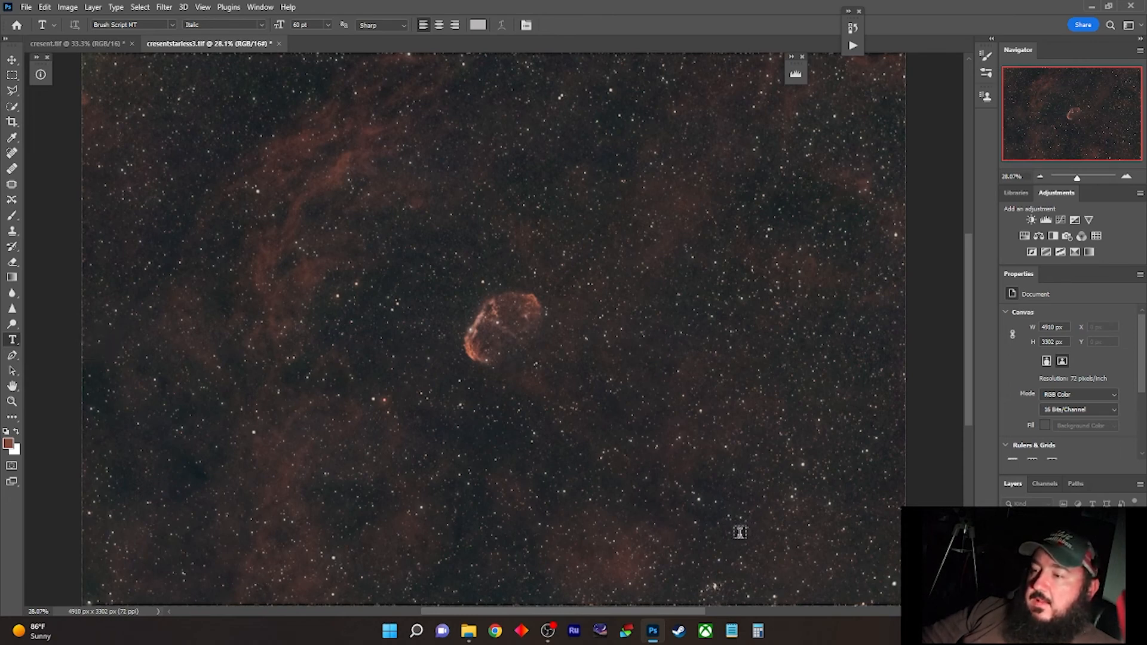
{"action": "left_click_drag", "start_coordinate": [740, 532], "coordinate": [873, 578]}
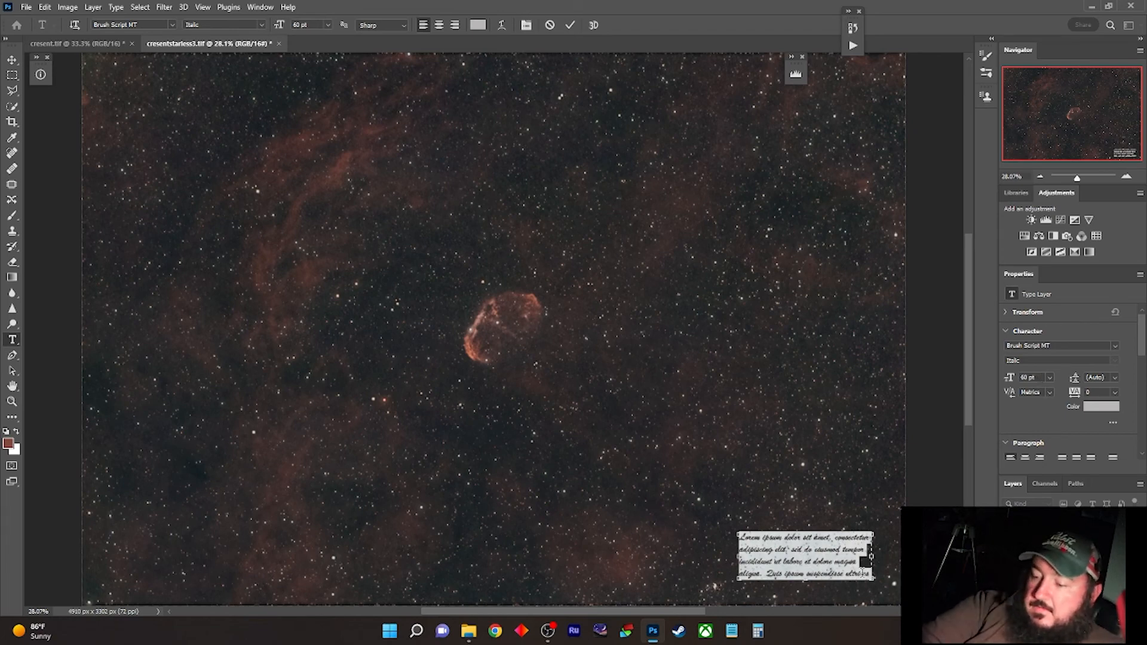
{"action": "key", "text": "BackSpace"}
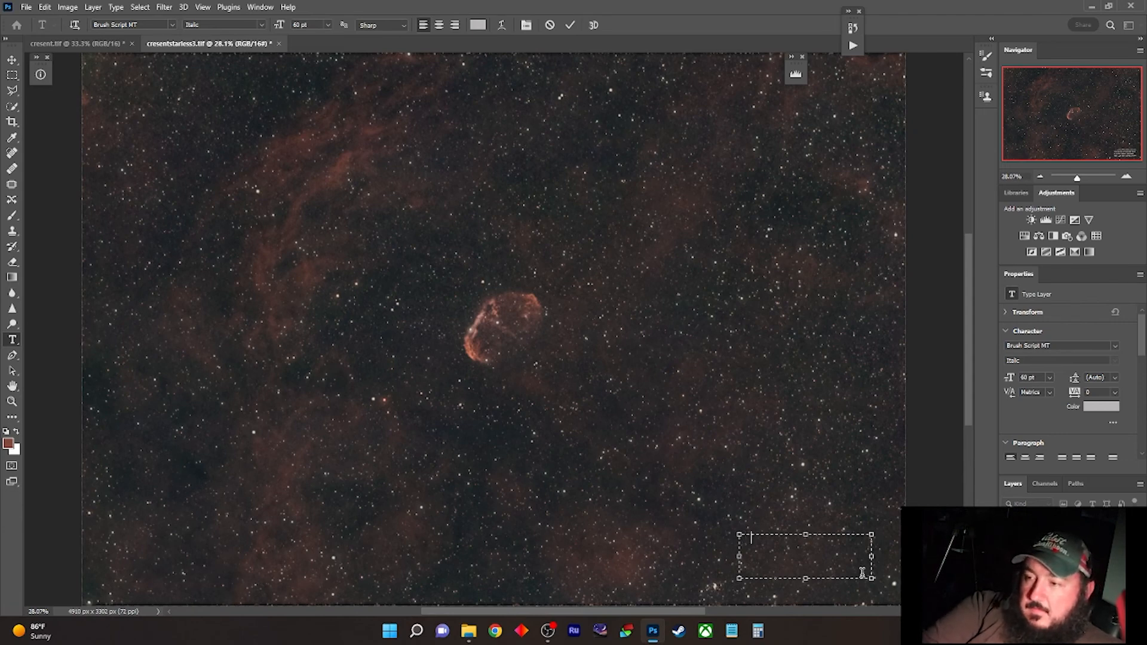
{"action": "type", "text": "Hel"}
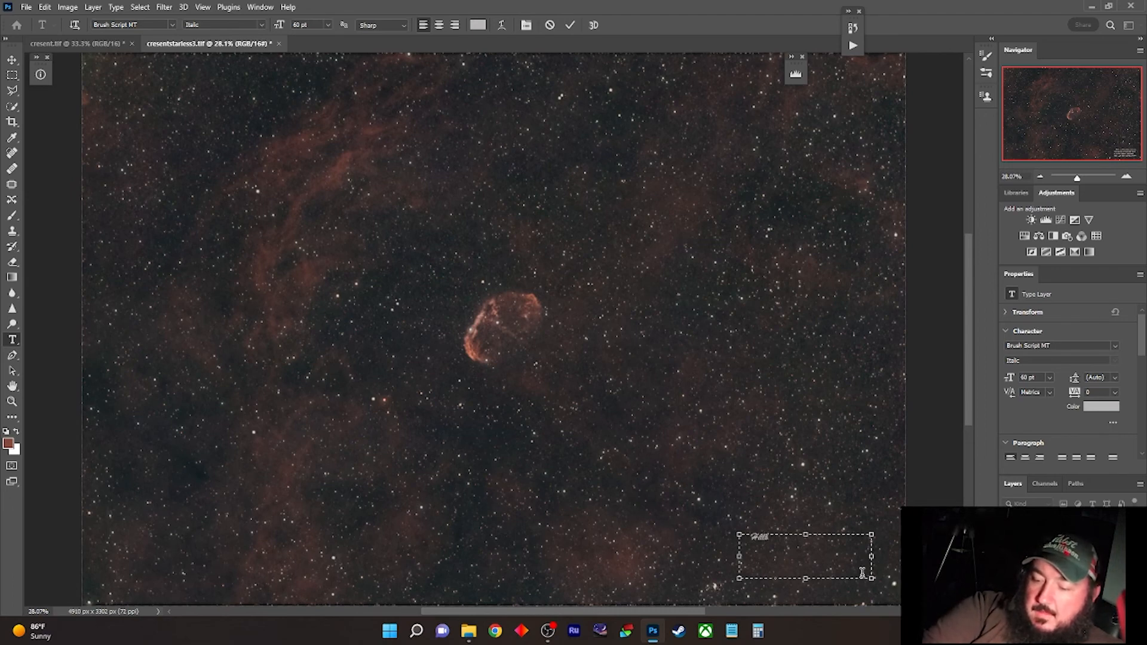
{"action": "type", "text": "lo"}
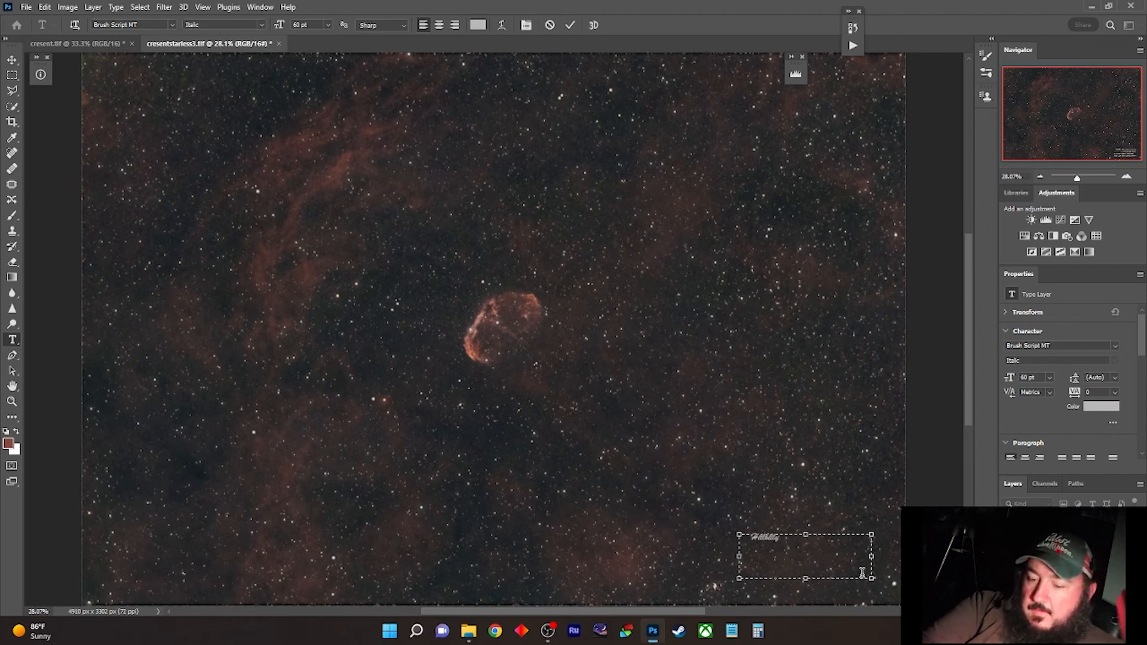
{"action": "type", "text": "Astroph"}
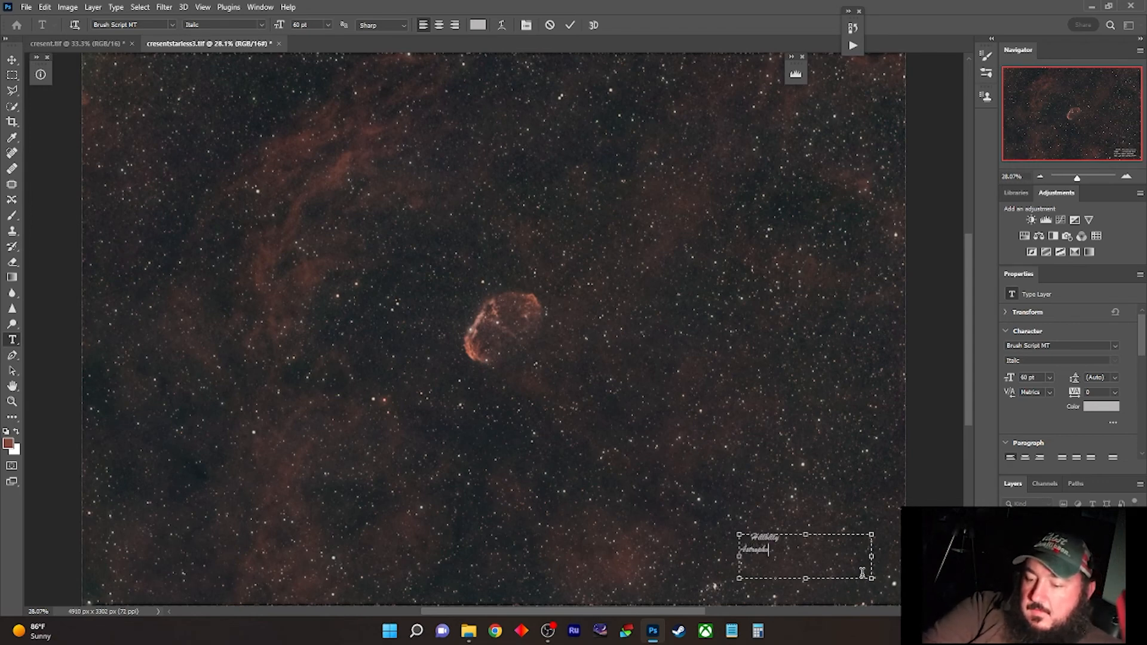
{"action": "type", "text": "raphy"}
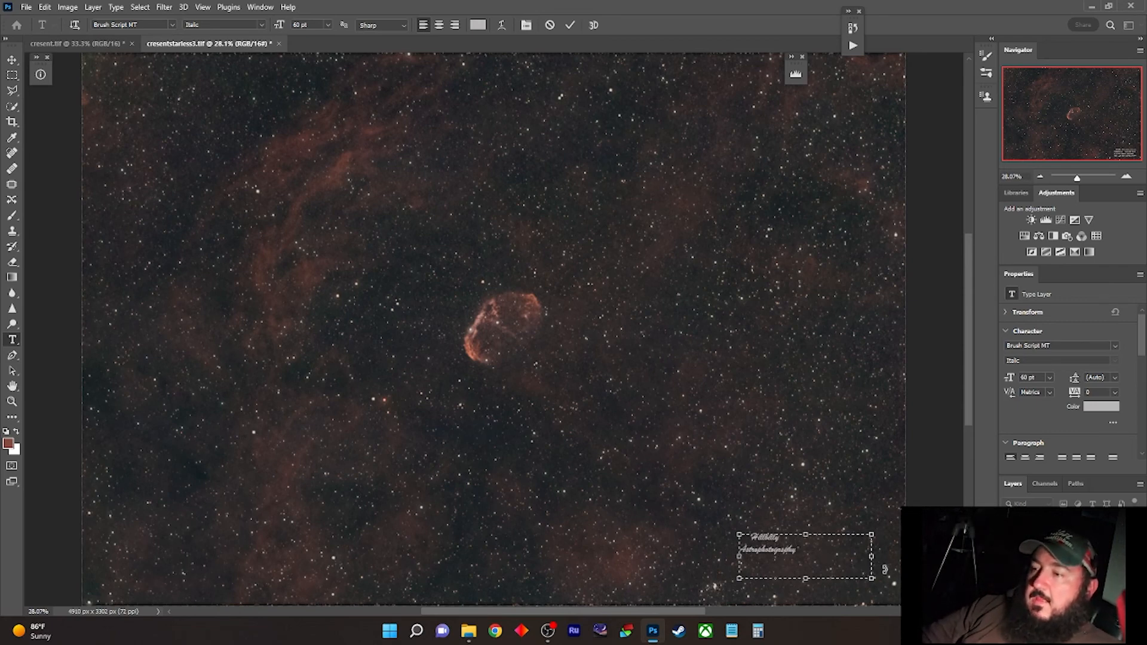
- Shrink the text box around the watermark, move it into the image's lower-right corner, and commit the text
{"action": "left_click_drag", "start_coordinate": [872, 558], "coordinate": [782, 570]}
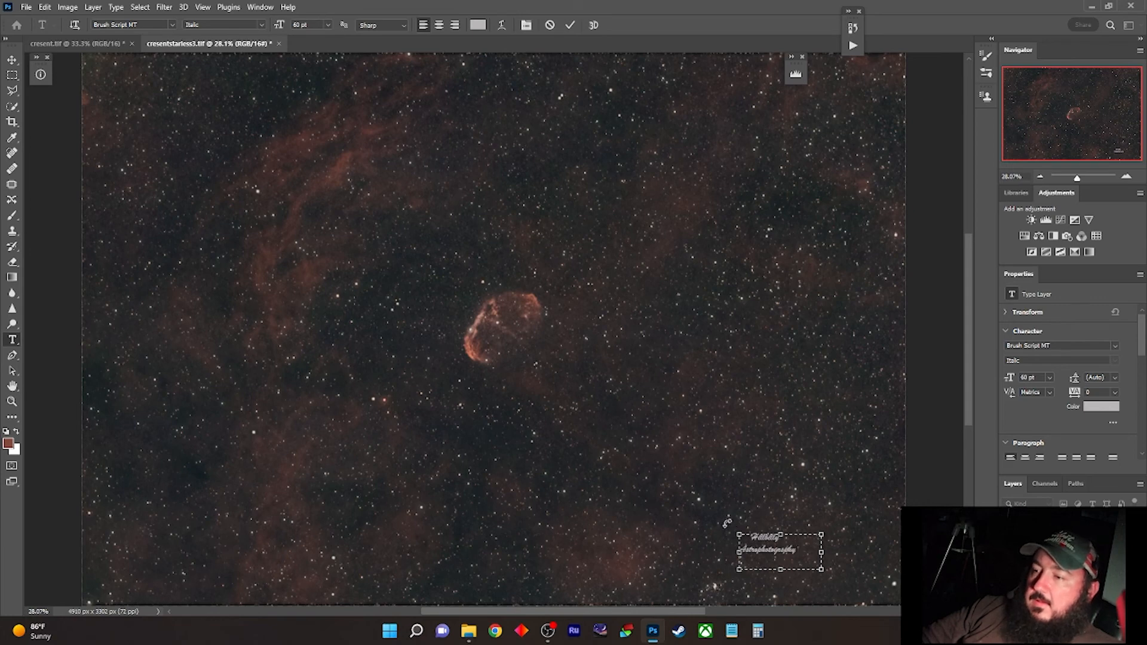
{"action": "left_click_drag", "start_coordinate": [720, 525], "coordinate": [795, 556]}
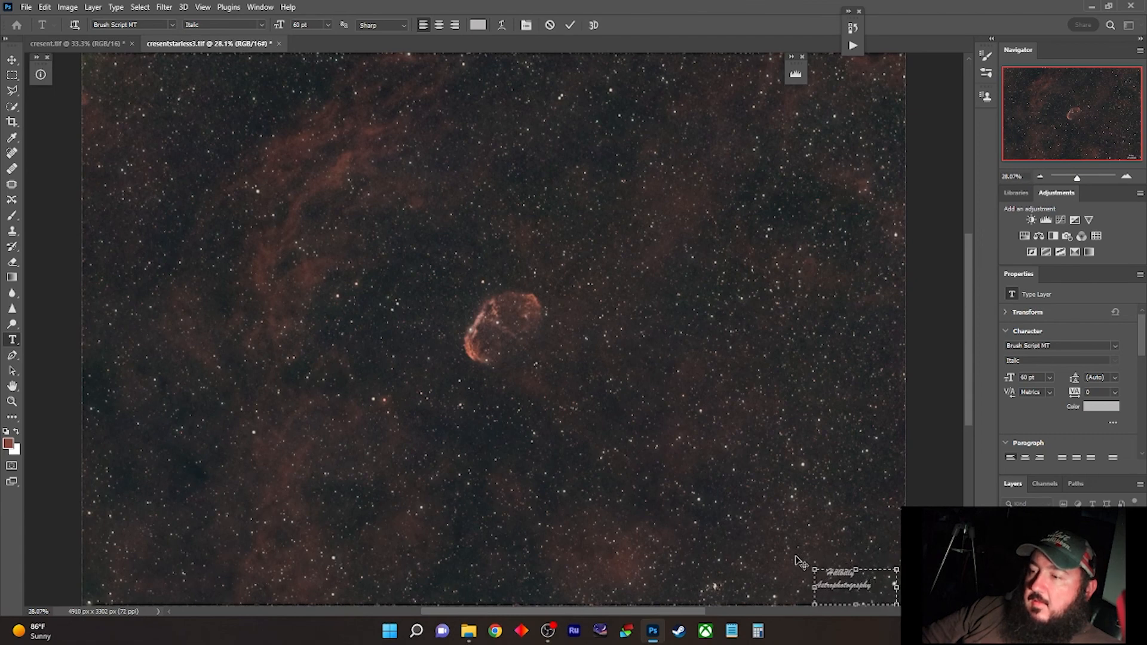
{"action": "left_click", "coordinate": [11, 403]}
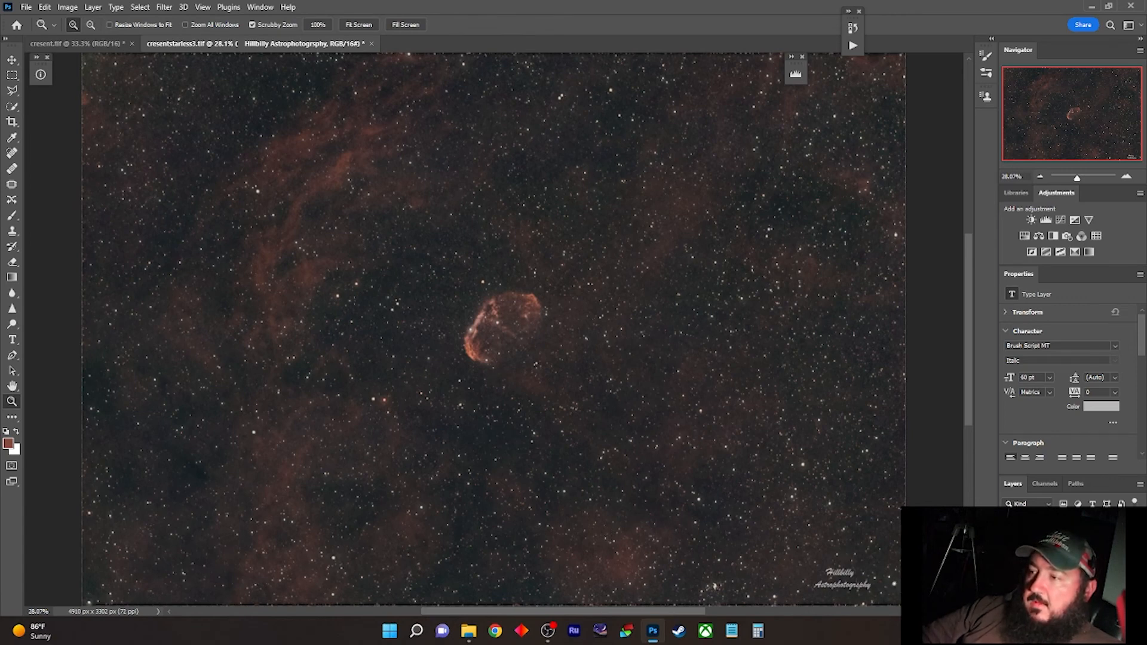
- Lower the watermark text layer's opacity to make it fainter, and flatten the image
{"action": "left_click_drag", "start_coordinate": [1126, 531], "coordinate": [1111, 530]}
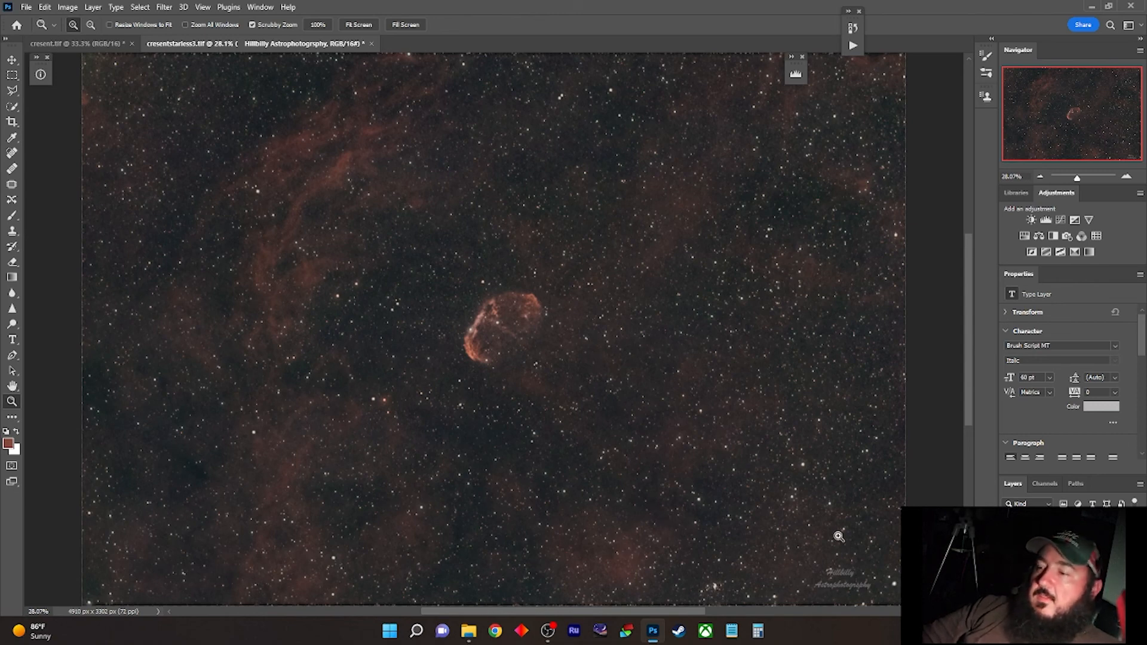
{"action": "right_click", "coordinate": [1066, 575]}
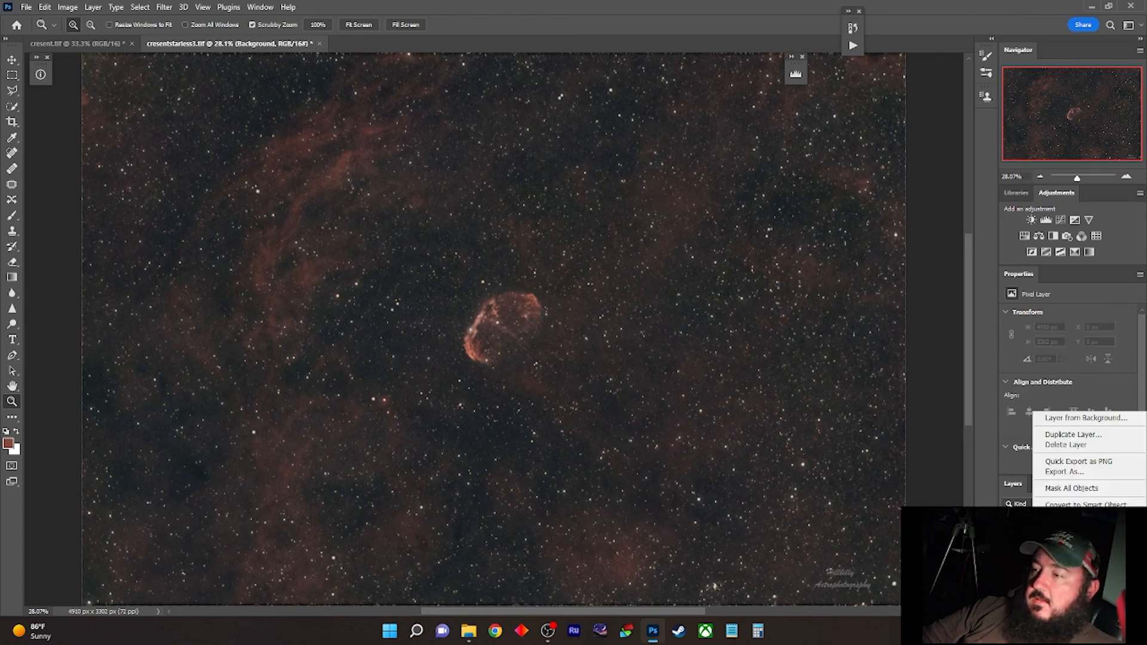
{"action": "left_click", "coordinate": [1023, 589]}
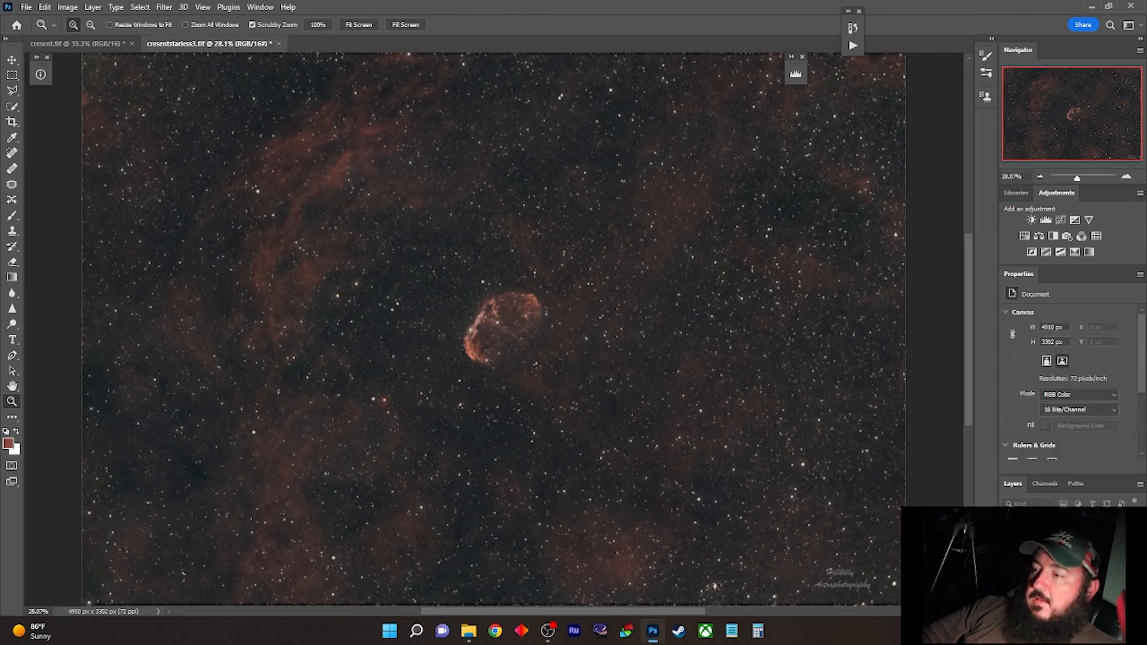
- Crop thin strips off all four edges of the image, down to about 4814 × 3198 px
{"action": "left_click", "coordinate": [384, 187], "text": "alt"}
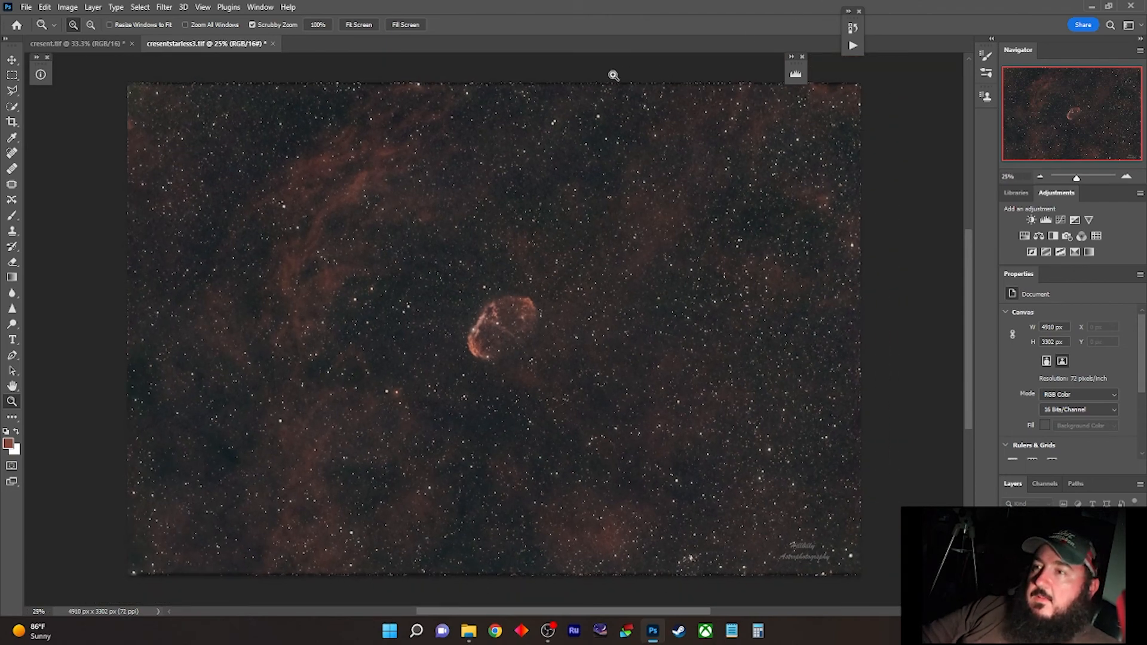
{"action": "left_click", "coordinate": [12, 122]}
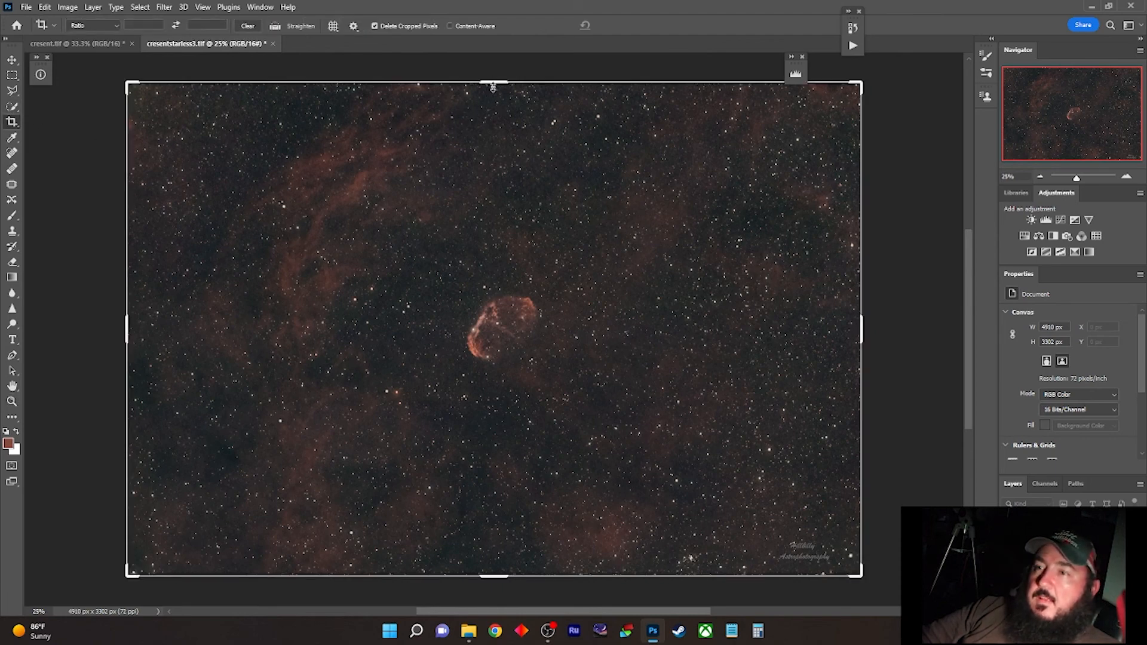
{"action": "left_click_drag", "start_coordinate": [493, 87], "coordinate": [494, 89]}
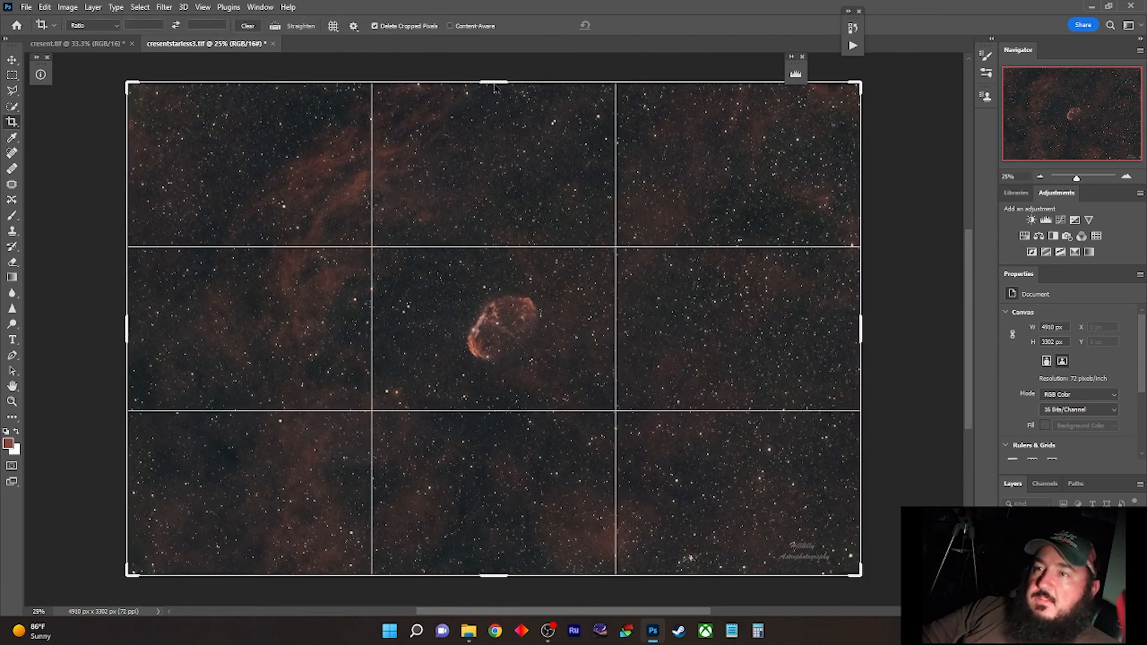
{"action": "left_click_drag", "start_coordinate": [494, 89], "coordinate": [494, 90]}
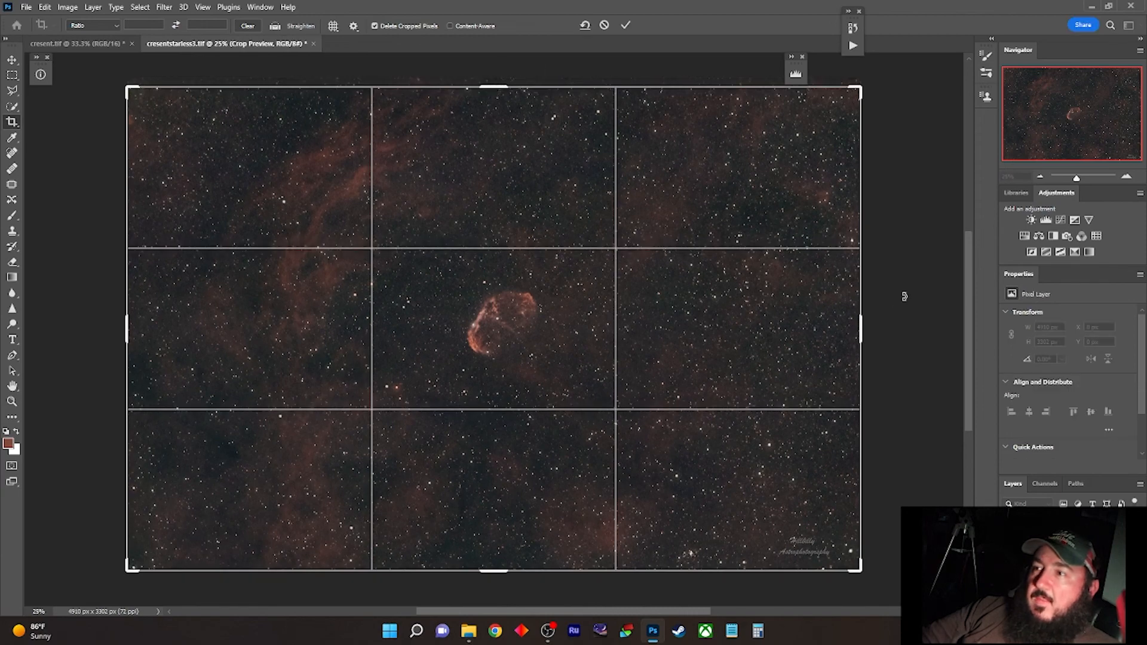
{"action": "left_click_drag", "start_coordinate": [861, 327], "coordinate": [857, 327]}
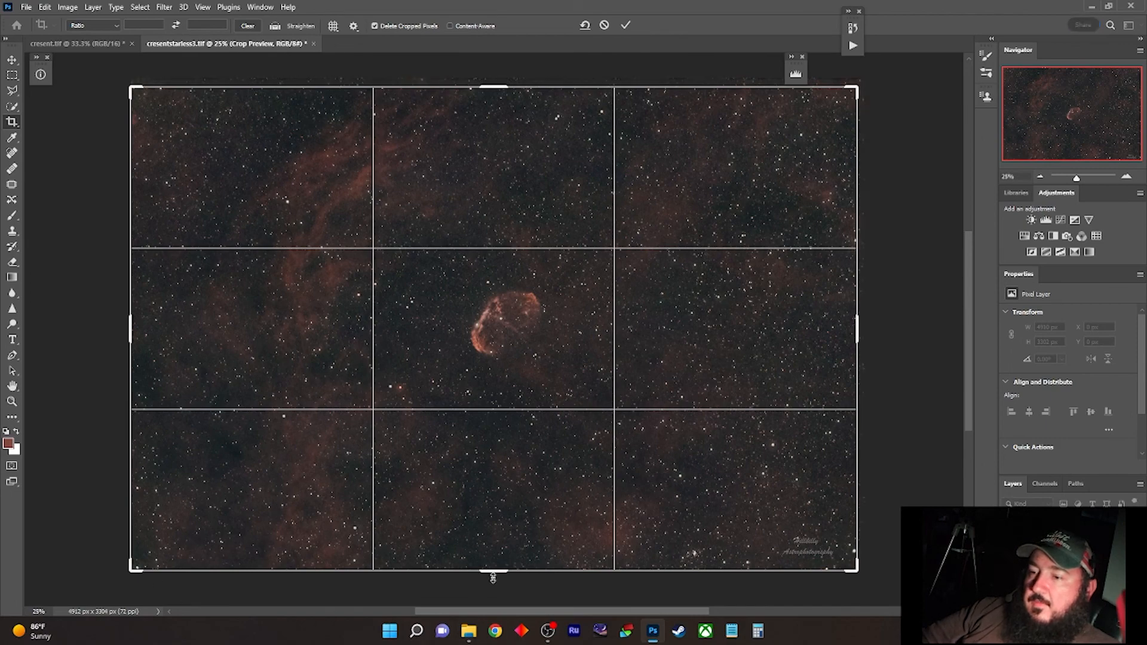
{"action": "left_click_drag", "start_coordinate": [492, 571], "coordinate": [492, 568]}
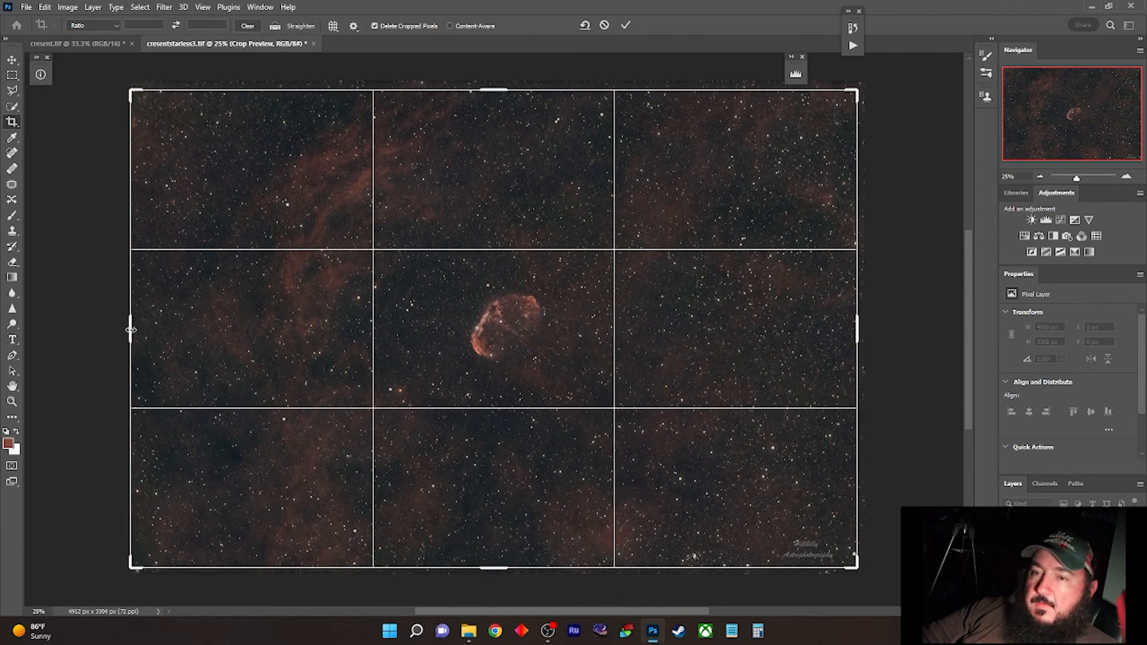
{"action": "left_click_drag", "start_coordinate": [131, 330], "coordinate": [135, 329]}
{"action": "key", "text": "Return"}
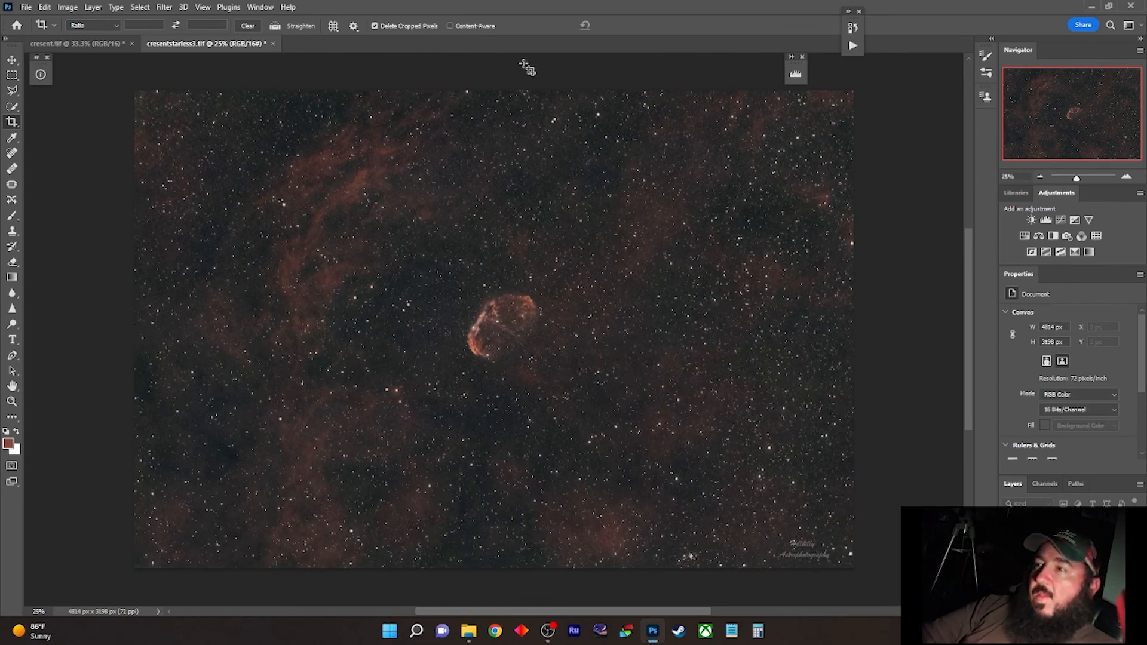
- Show the histogram and inspect the crescent nebula at 100% magnification, then fit the whole image back on screen
{"action": "left_click", "coordinate": [795, 64]}
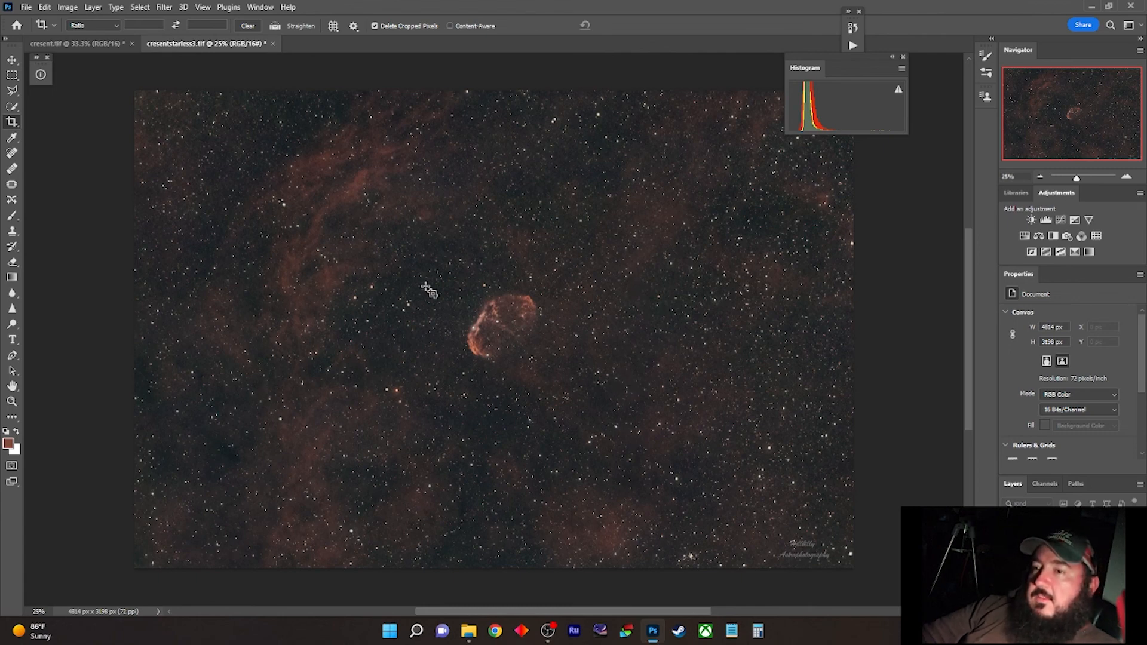
{"action": "left_click", "coordinate": [11, 401]}
{"action": "left_click", "coordinate": [490, 336]}
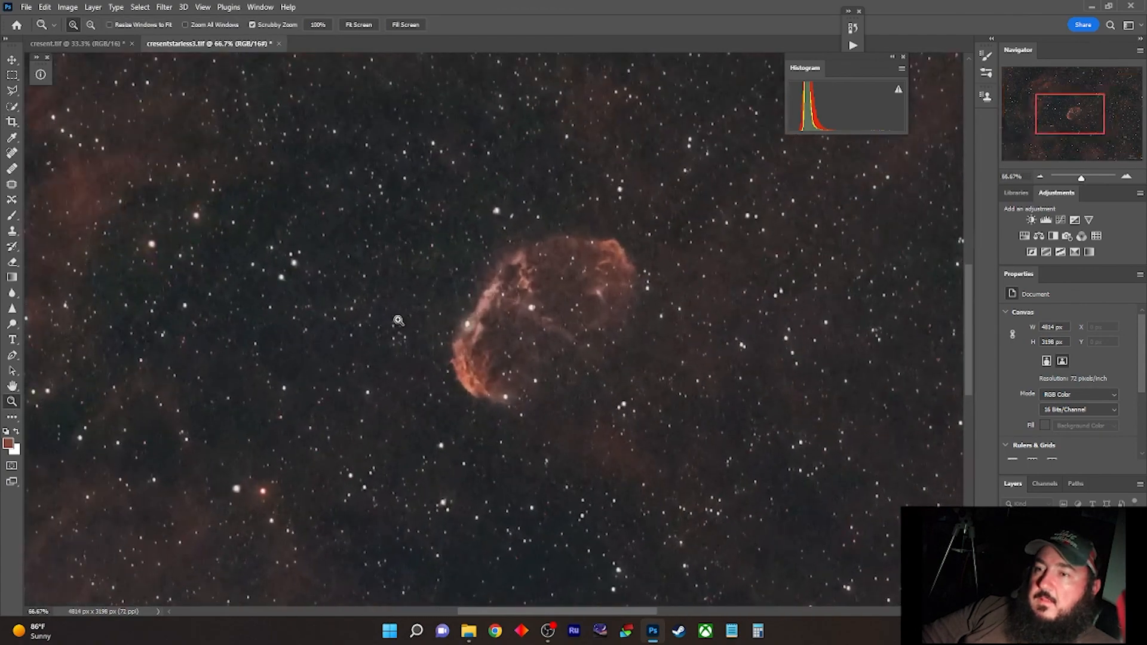
{"action": "left_click", "coordinate": [430, 302]}
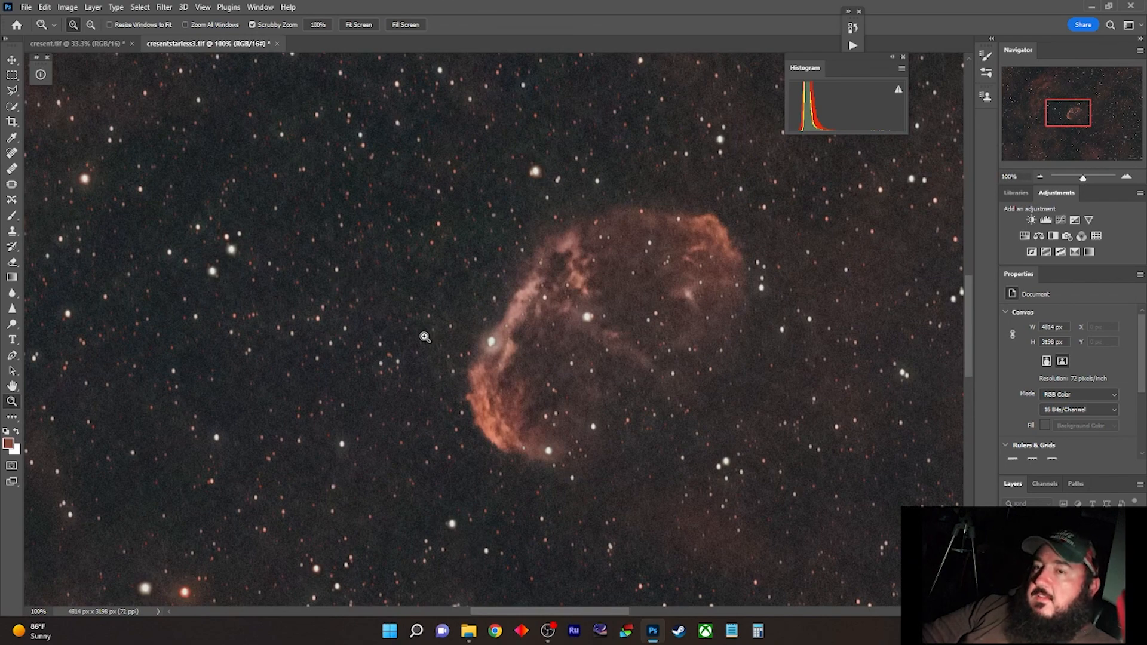
{"action": "right_click", "coordinate": [436, 263]}
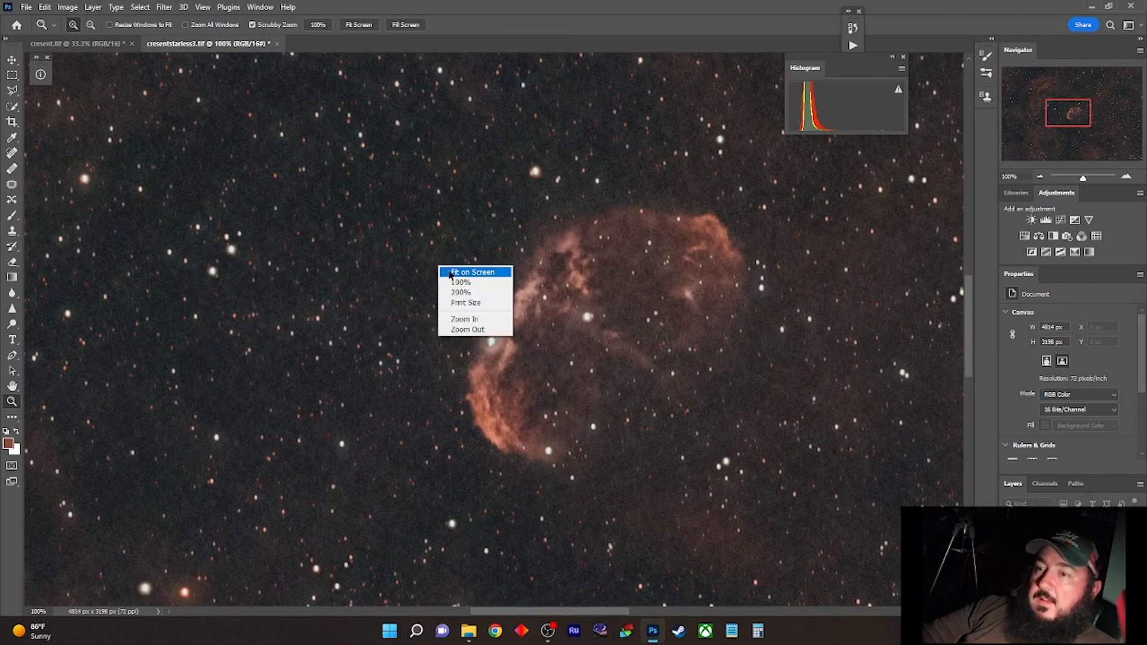
{"action": "left_click", "coordinate": [450, 271]}
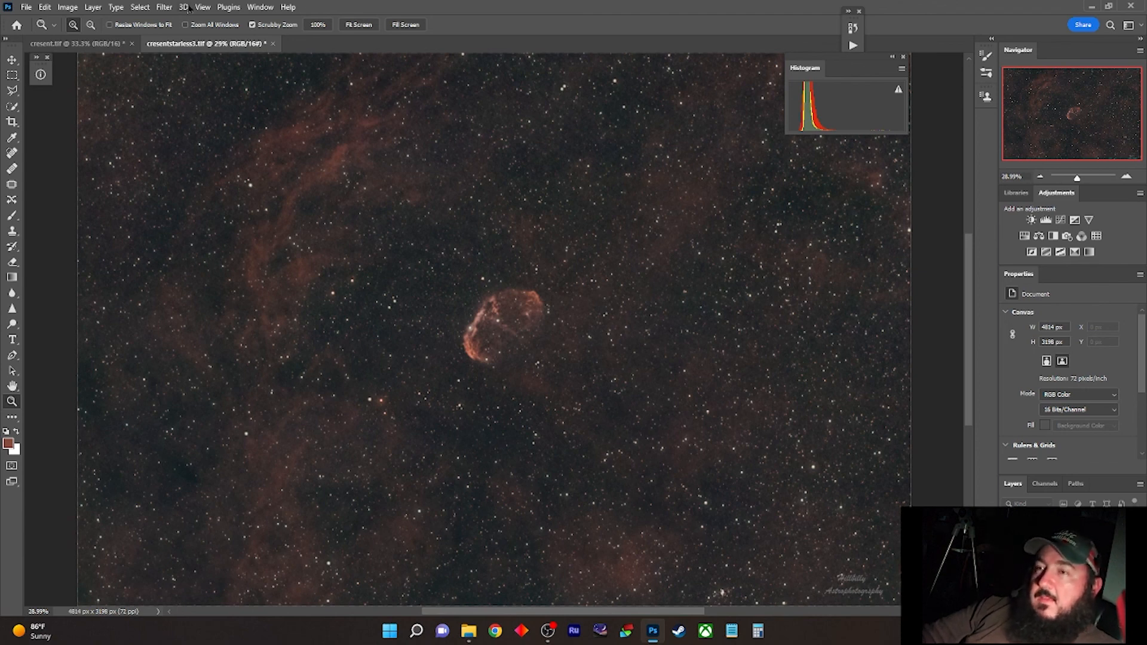
- Set up a Save for Web (Legacy) export of the image as PNG-24 at 100% size with Bicubic Sharper quality
{"action": "left_click", "coordinate": [26, 7]}
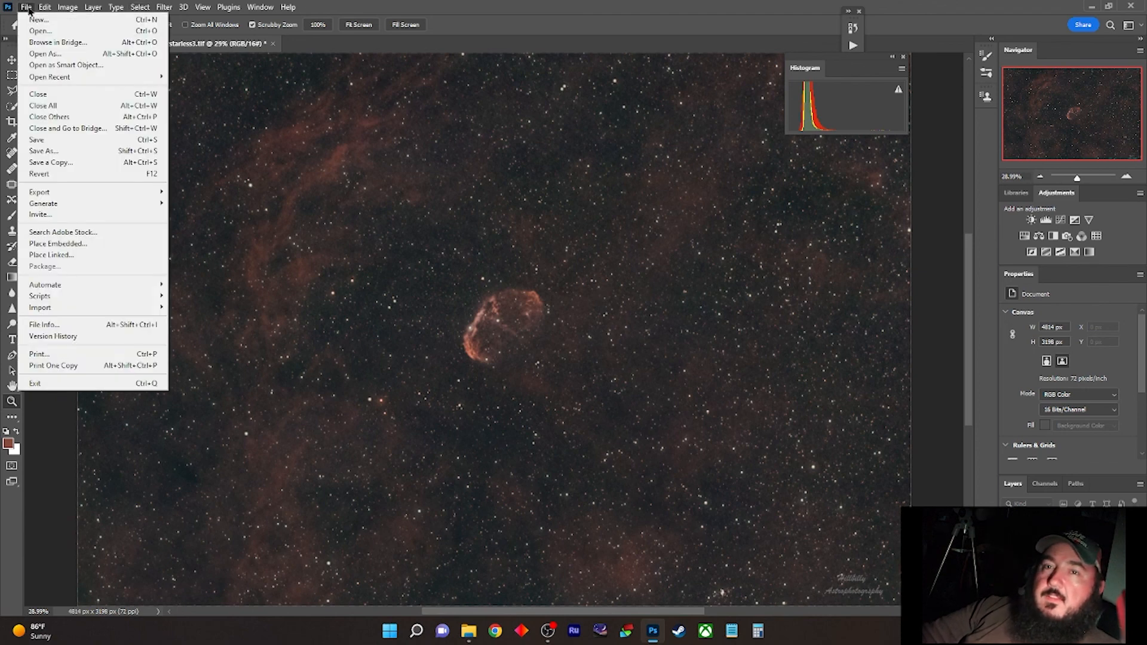
{"action": "mouse_move", "coordinate": [120, 194]}
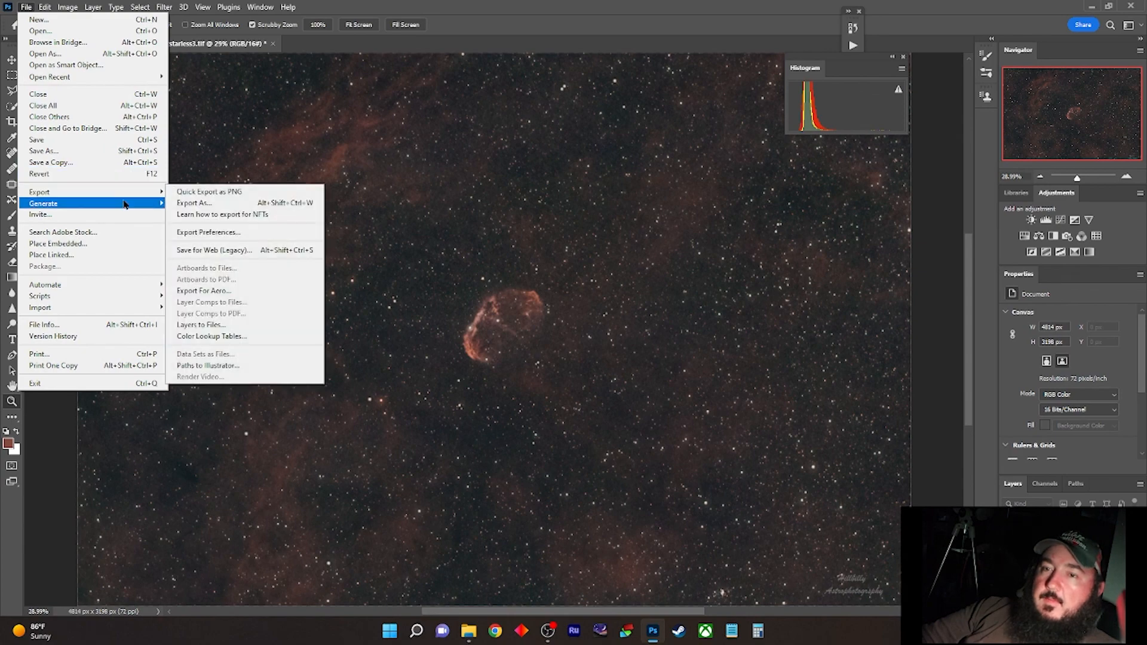
{"action": "left_click", "coordinate": [239, 250]}
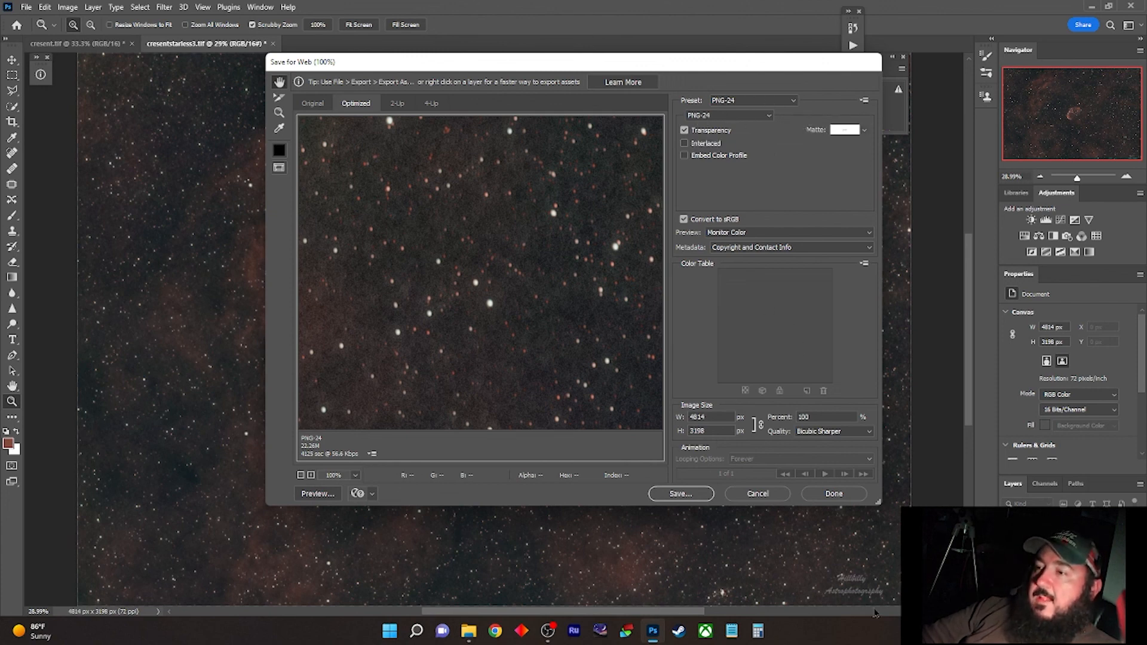
{"action": "left_click", "coordinate": [852, 431]}
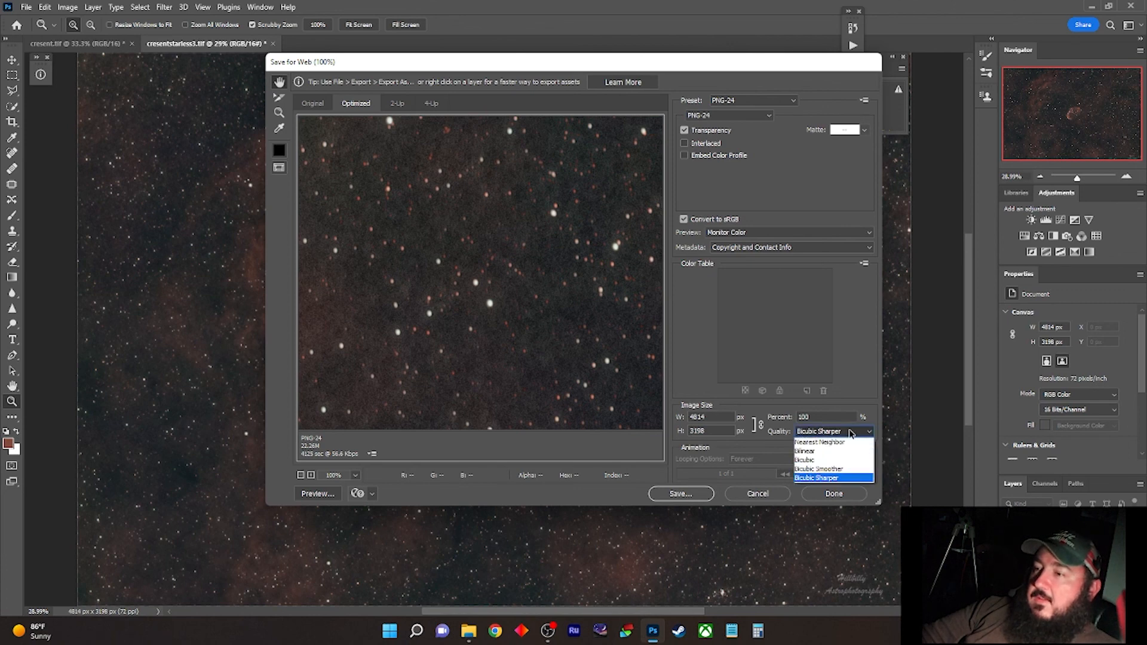
{"action": "left_click", "coordinate": [846, 478]}
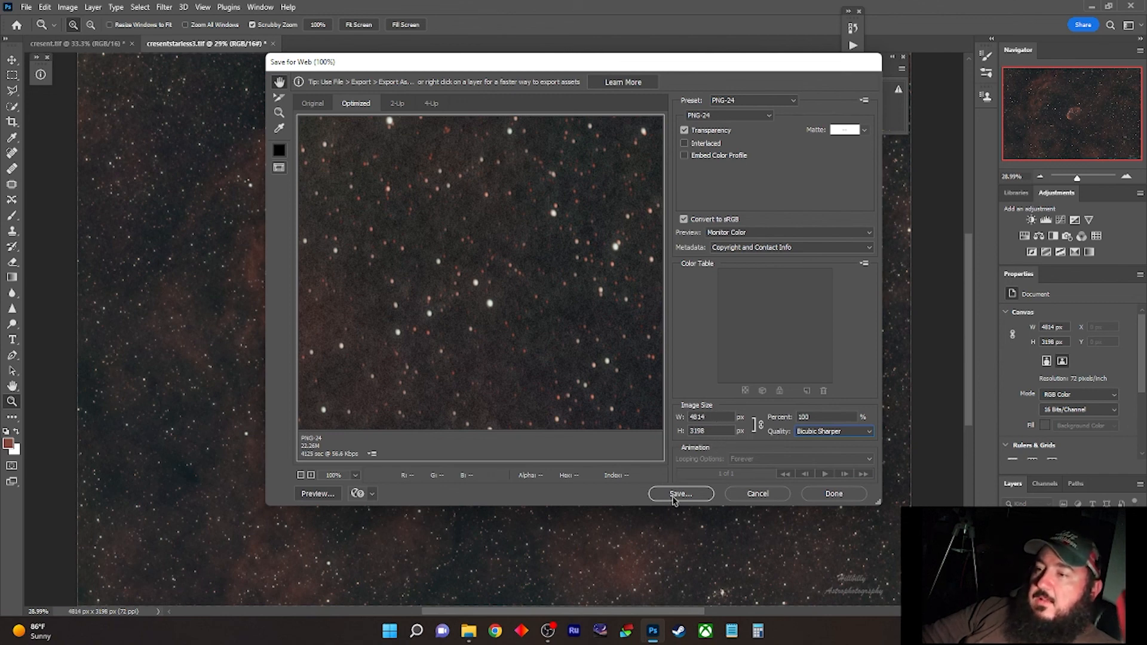
- Save the exported PNG in the Cresent folder under the file name cresent3.2
{"action": "left_click", "coordinate": [679, 496]}
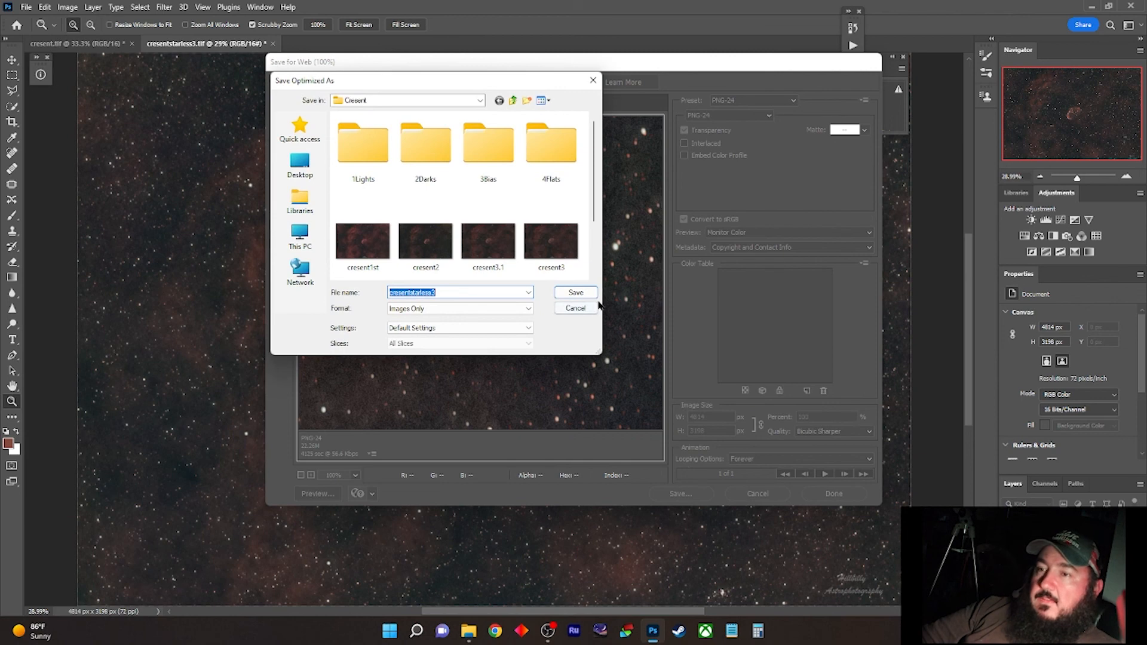
{"action": "scroll", "coordinate": [464, 167], "scroll_direction": "down", "scroll_amount": 2}
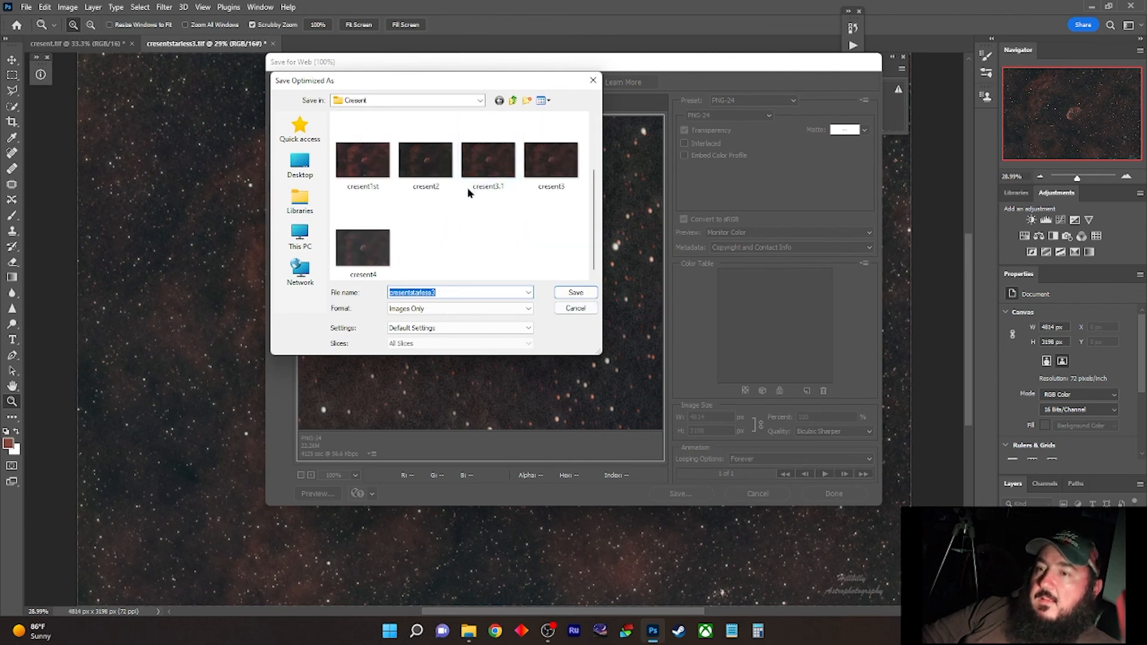
{"action": "left_click", "coordinate": [432, 291]}
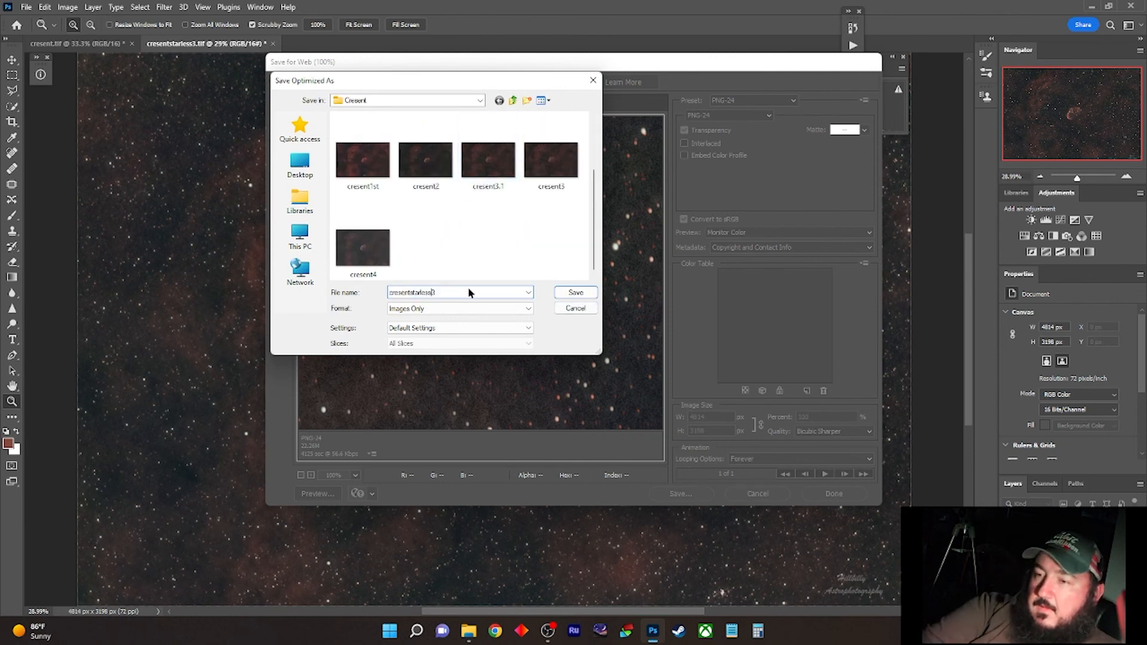
{"action": "key", "text": "BackSpace"}
{"action": "key", "text": "BackSpace"}
{"action": "key", "text": "BackSpace"}
{"action": "key", "text": "BackSpace"}
{"action": "key", "text": "BackSpace"}
{"action": "key", "text": "BackSpace"}
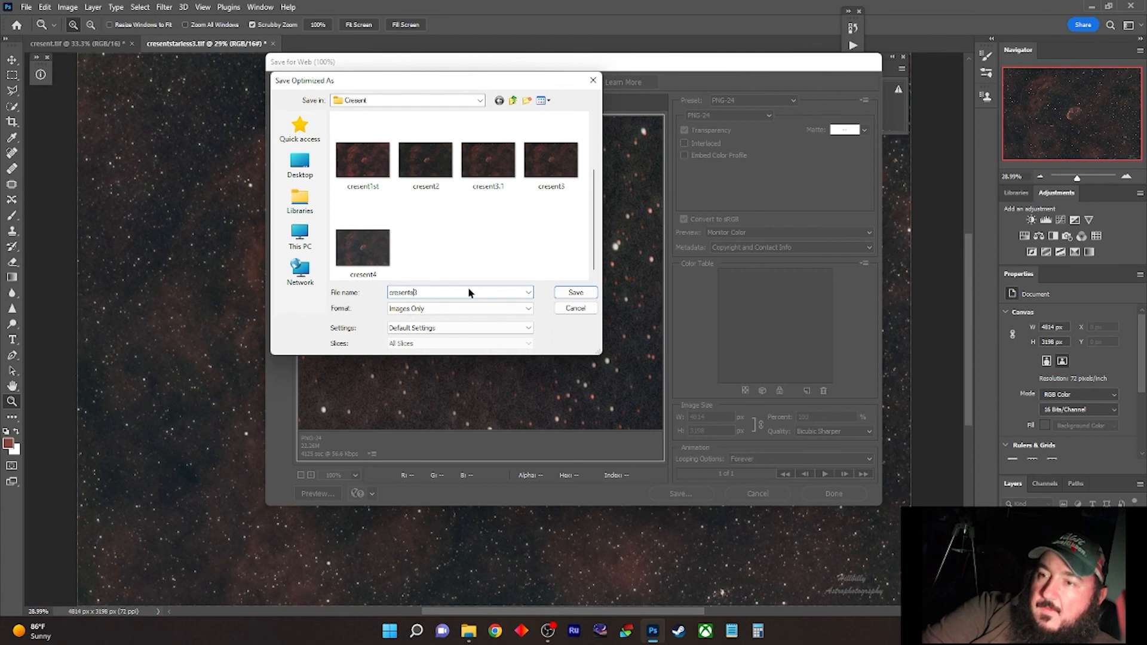
{"action": "key", "text": "BackSpace"}
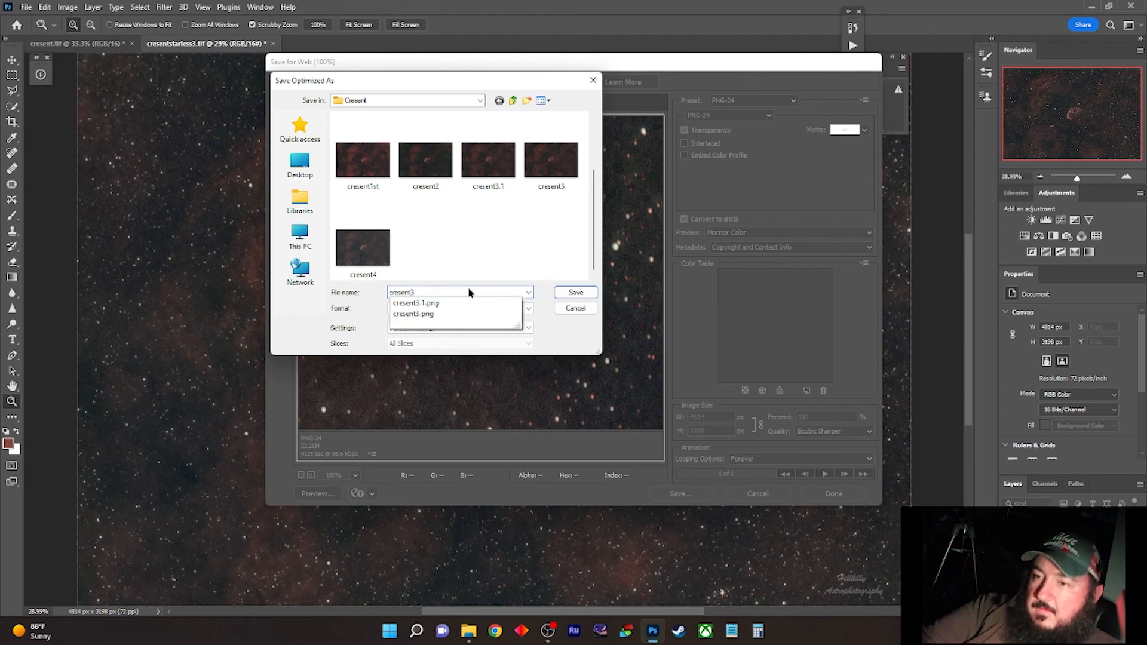
{"action": "type", "text": ".2"}
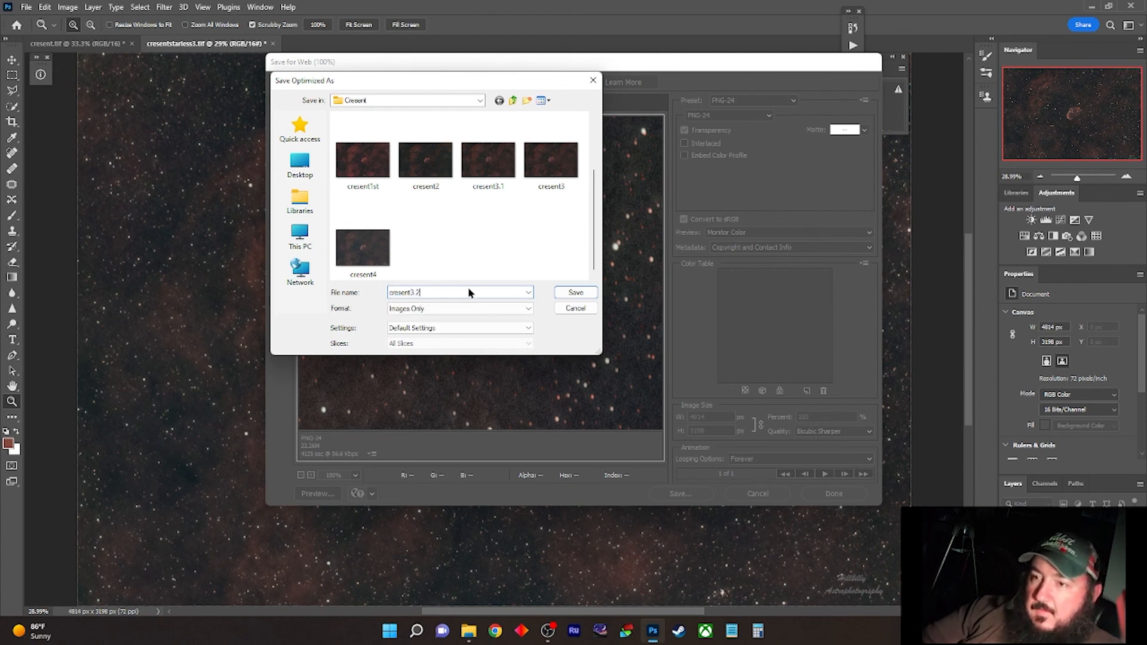
{"action": "left_click", "coordinate": [575, 293]}
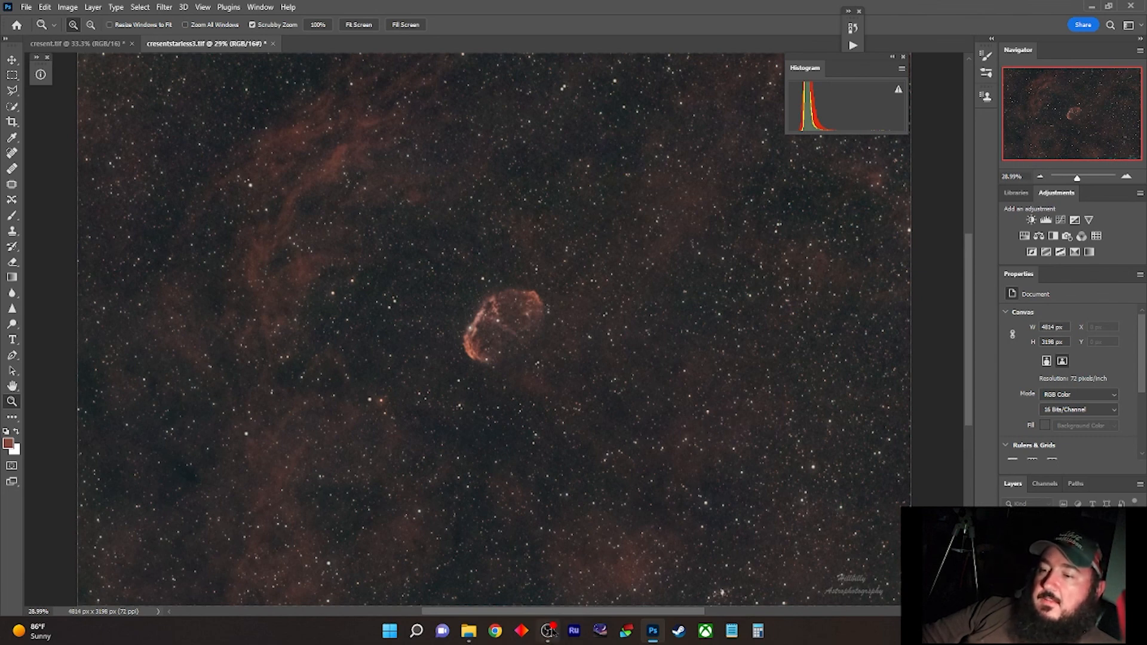
{"action": "mouse_move", "coordinate": [548, 631]}
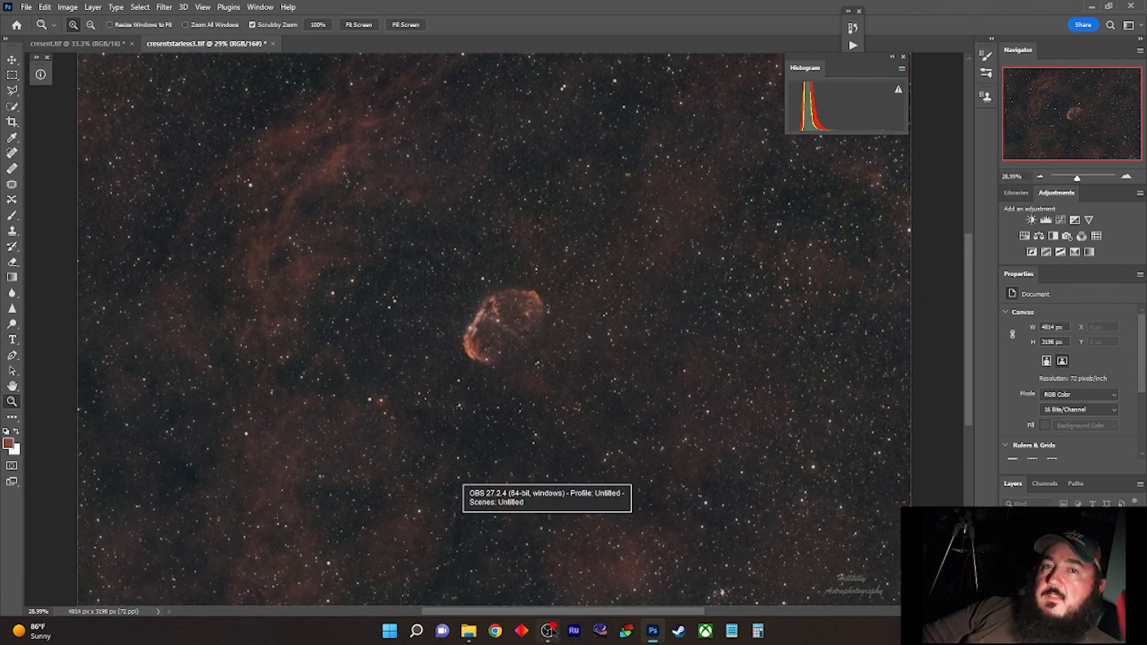
{"action": "left_click", "coordinate": [548, 630]}
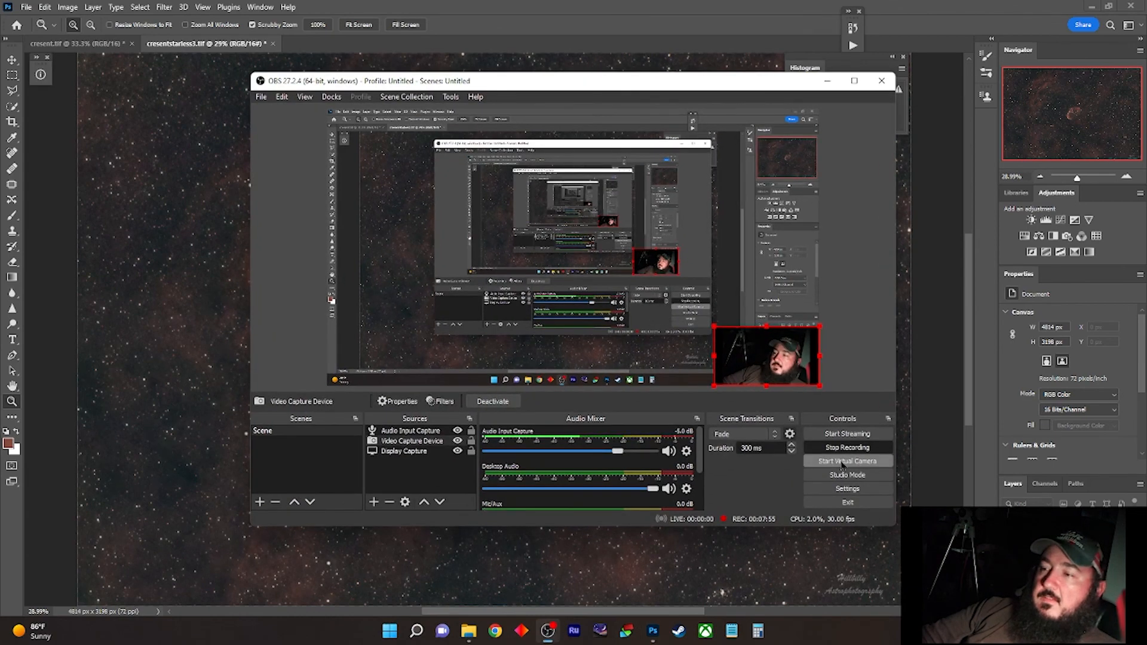